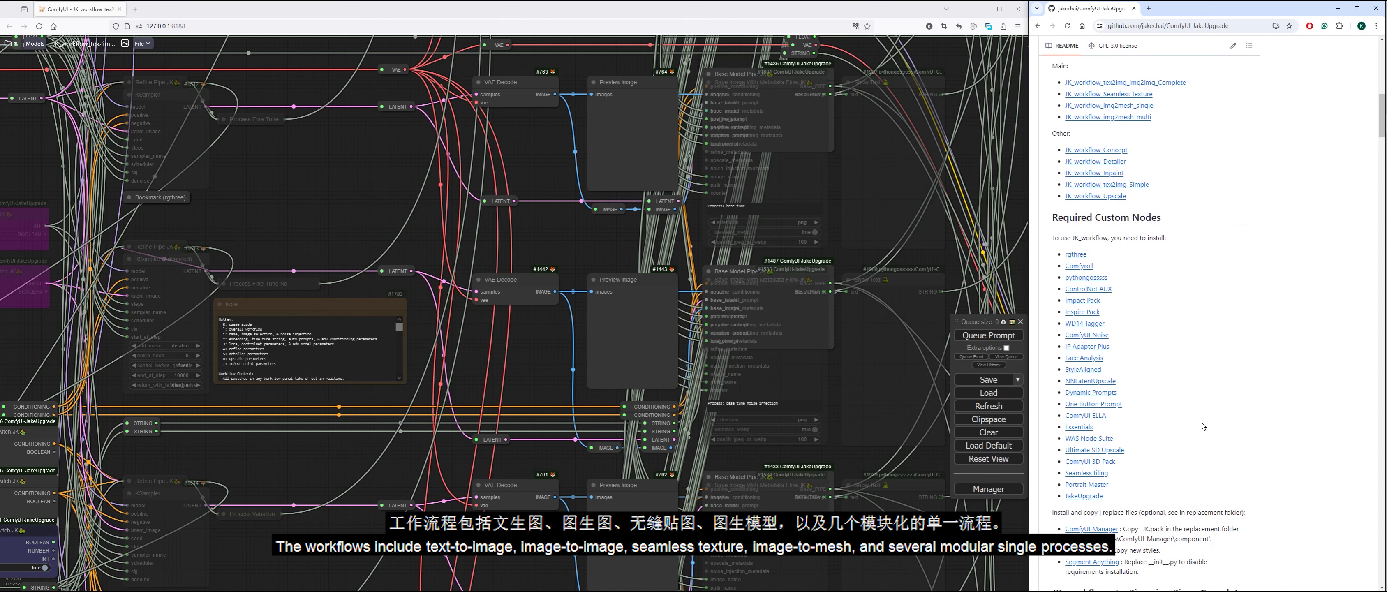
# Review the README's workflow and required custom node lists, and look over the module layout of the whole node graph
pyautogui.scroll(4, 1230, 428)
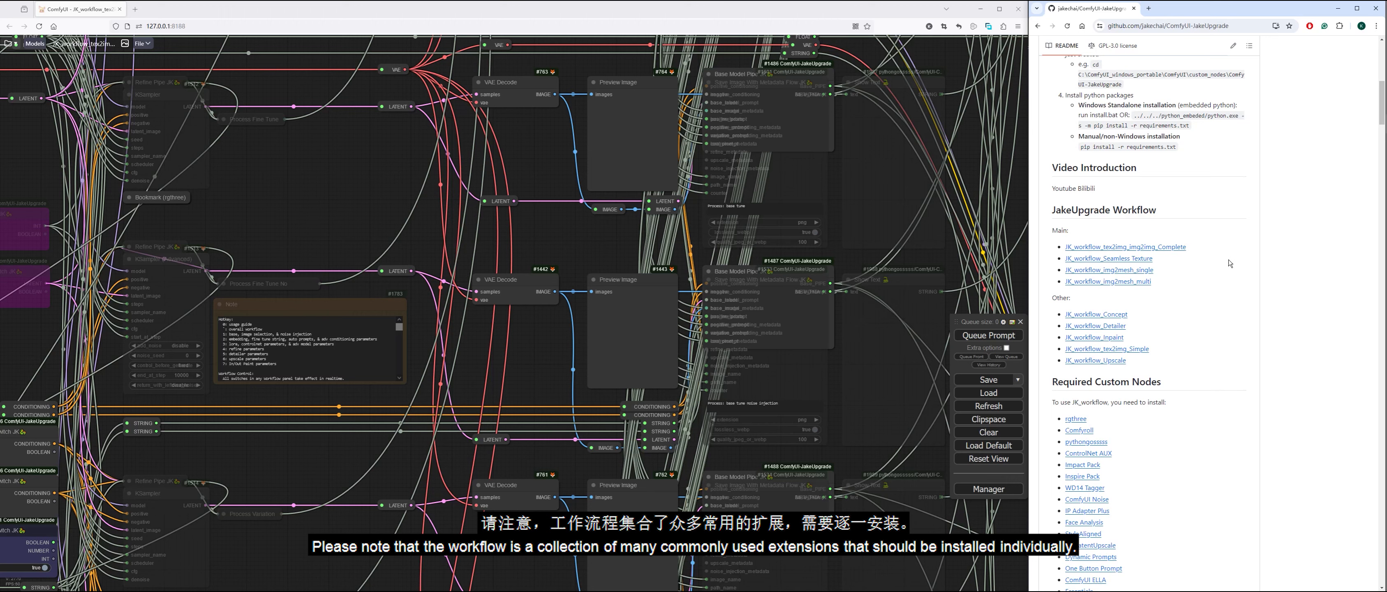
pyautogui.scroll(-5, 370, 268)
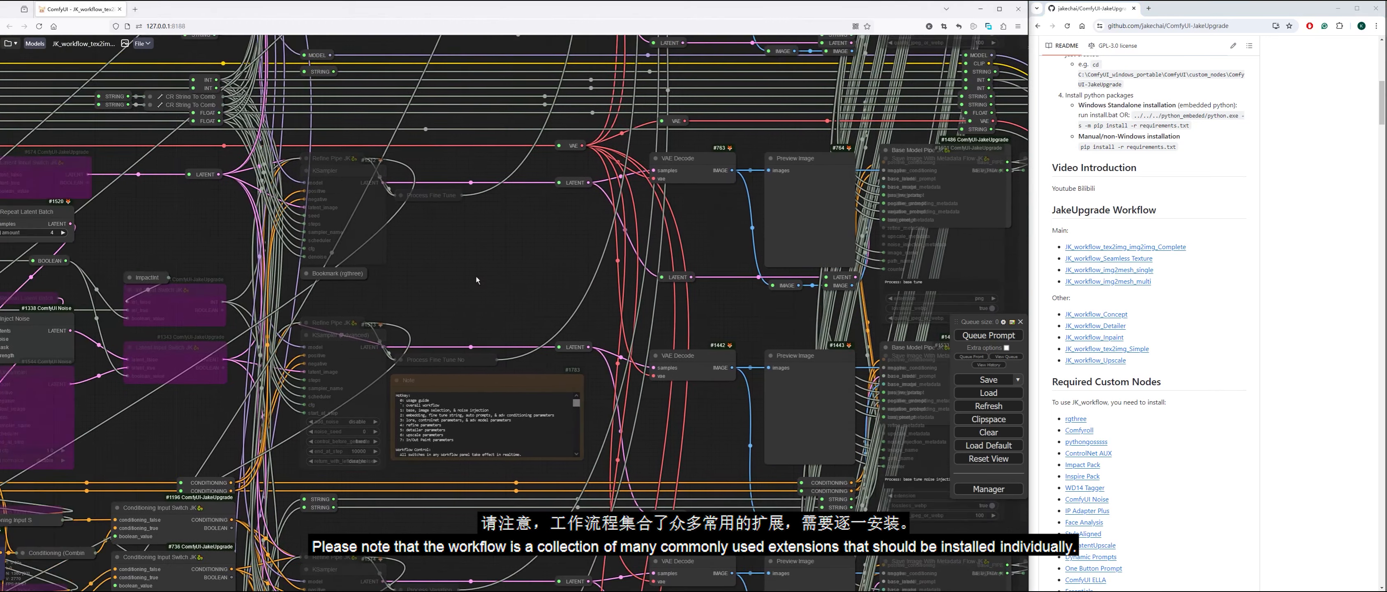
pyautogui.scroll(-8, 476, 270)
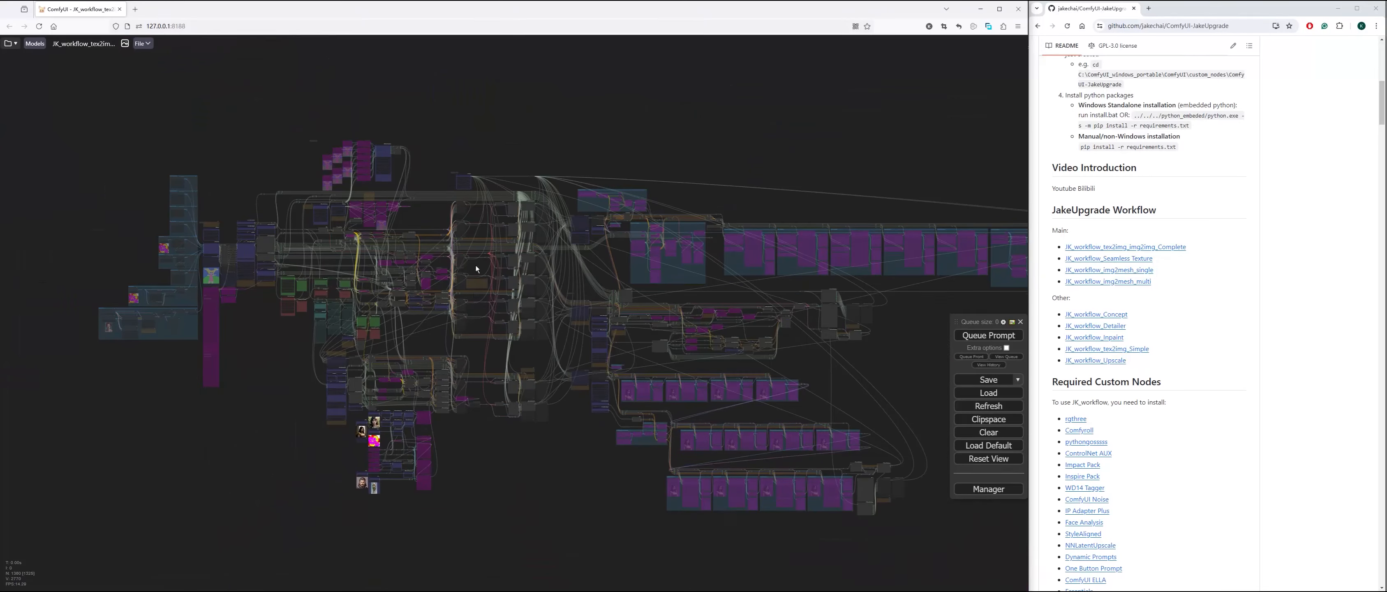
pyautogui.moveTo(573, 478); pyautogui.dragTo(468, 446)
pyautogui.scroll(-1, 492, 445)
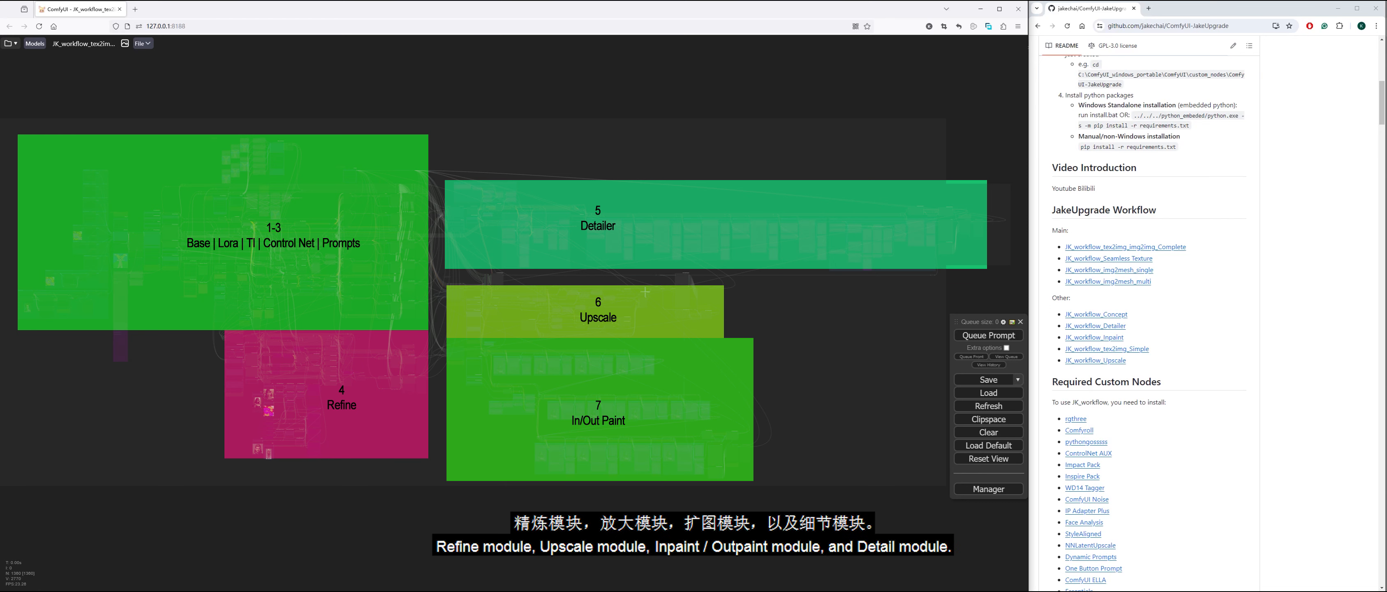
# Open the usage guide note in the graph and read its hotkey and workflow control sections
pyautogui.press('0')
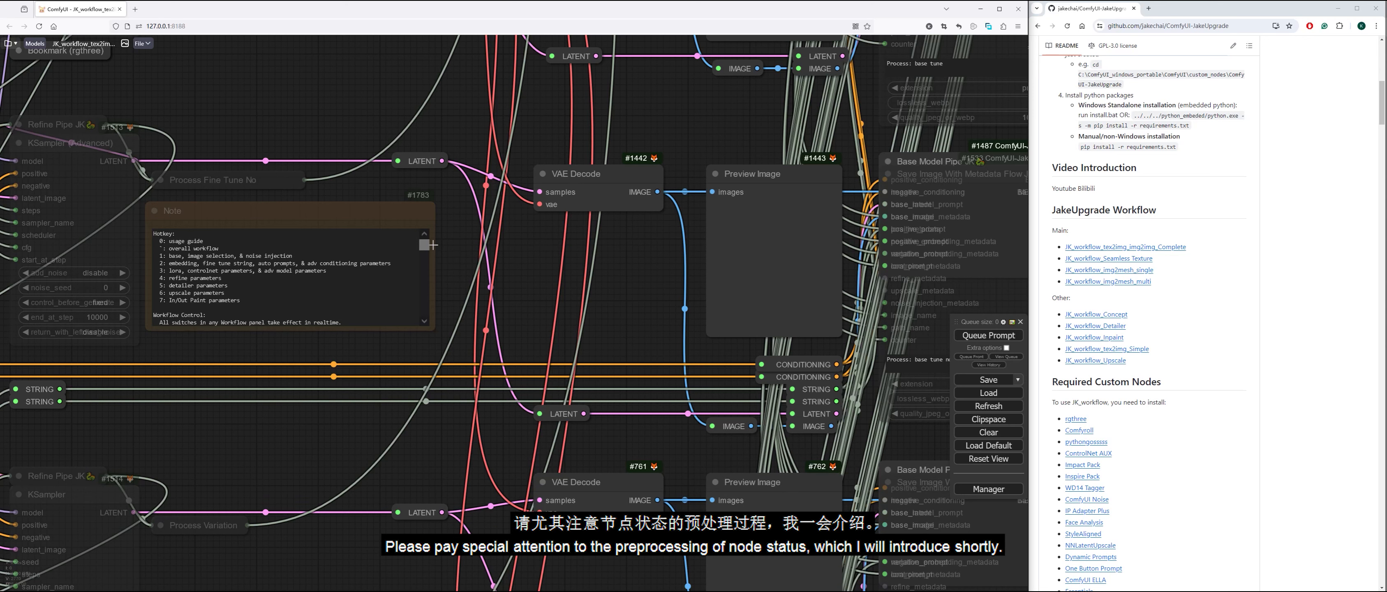
pyautogui.moveTo(424, 245); pyautogui.dragTo(426, 257)
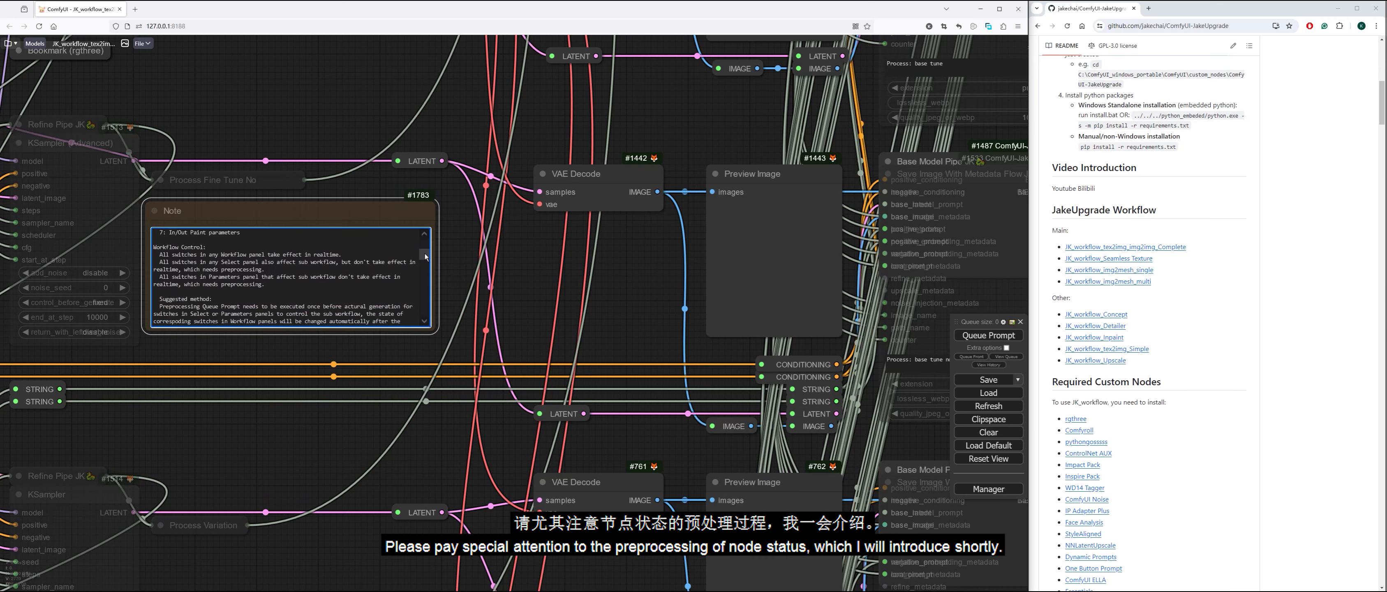
pyautogui.moveTo(426, 256); pyautogui.dragTo(427, 263)
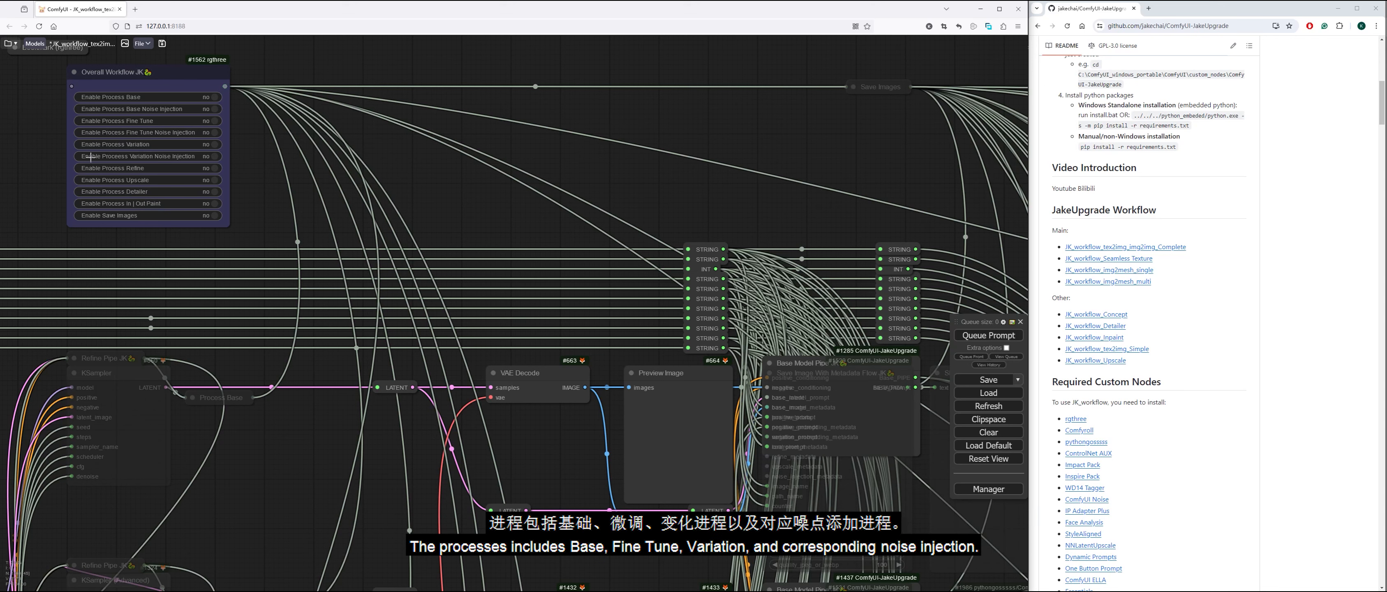
# Enable Save Images in the Overall Workflow JK node, leaving Process Refine off
pyautogui.click(215, 168)
pyautogui.click(215, 167)
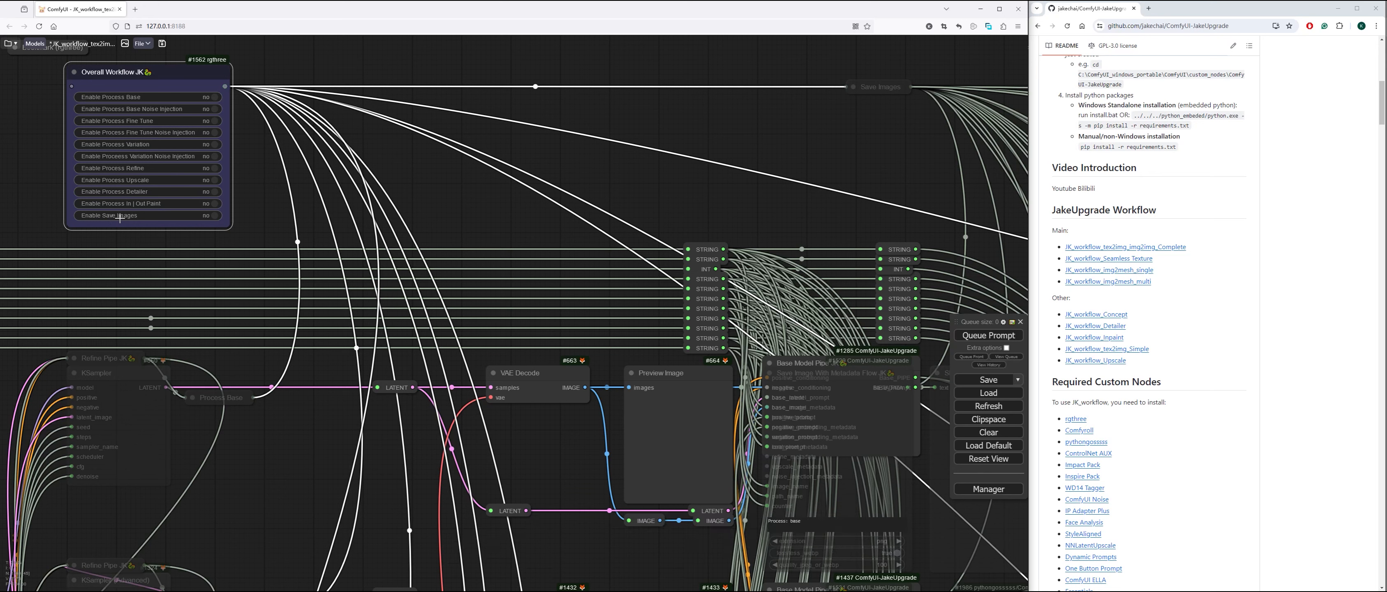
pyautogui.click(164, 217)
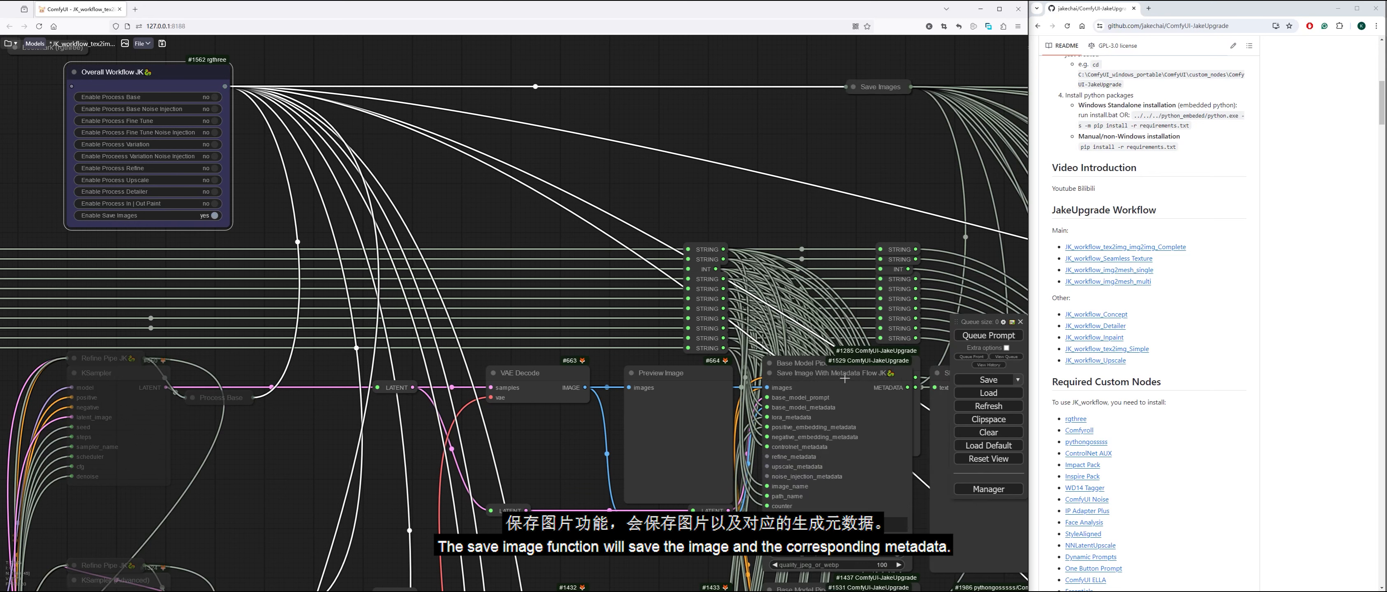
# Go to the Base Model module and examine the Project Setting node alongside its explanation in the GitHub README
pyautogui.press('1')
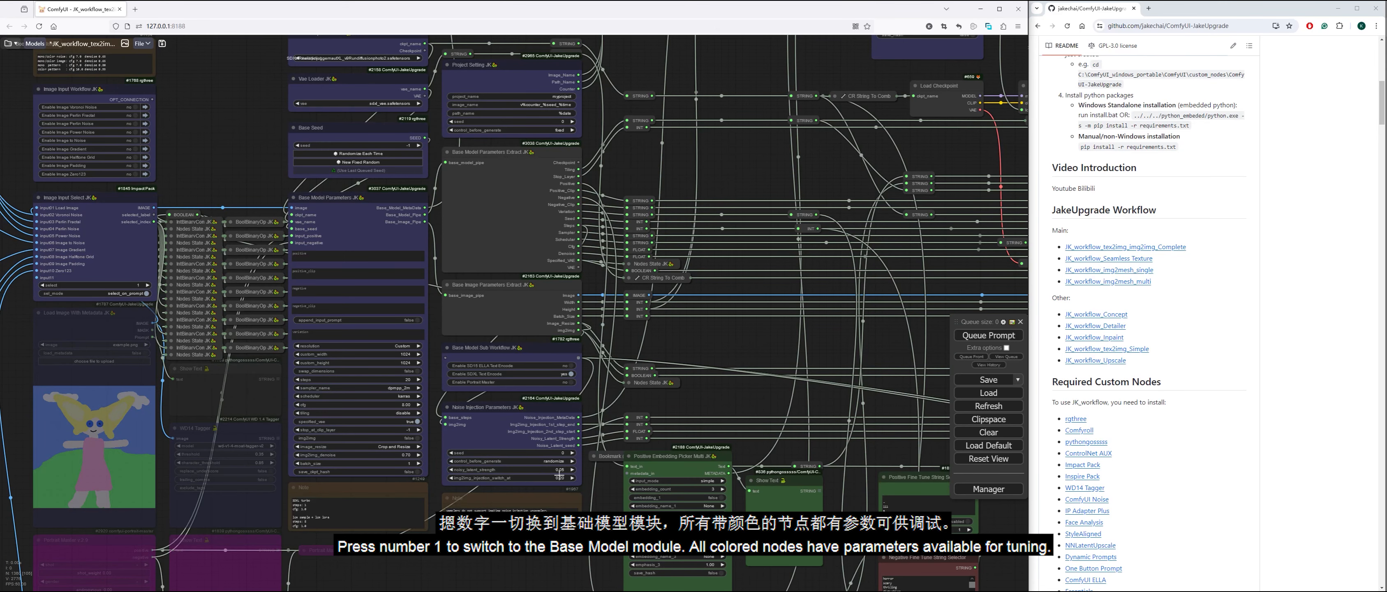
pyautogui.moveTo(224, 139); pyautogui.dragTo(201, 249)
pyautogui.scroll(5, 488, 173)
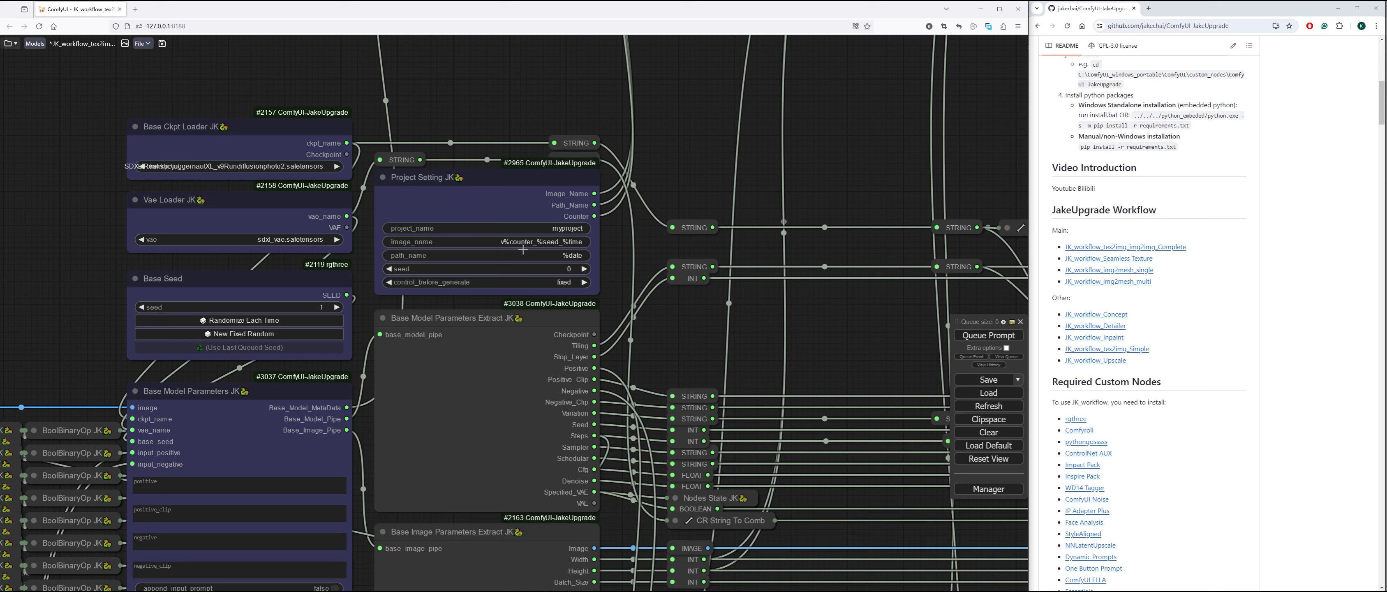
pyautogui.scroll(-15, 1214, 375)
pyautogui.scroll(-1, 1214, 375)
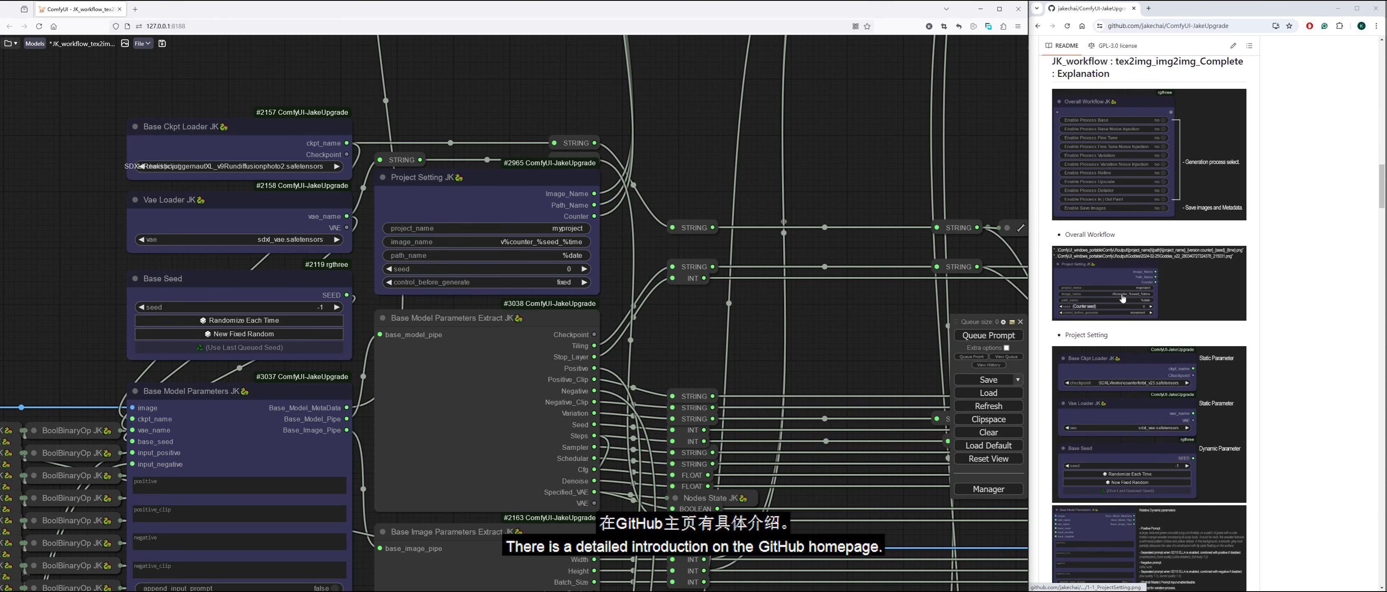
pyautogui.keyDown('ctrl'); pyautogui.scroll(3, 1231, 411); pyautogui.keyUp('ctrl')
pyautogui.scroll(-1, 1230, 411)
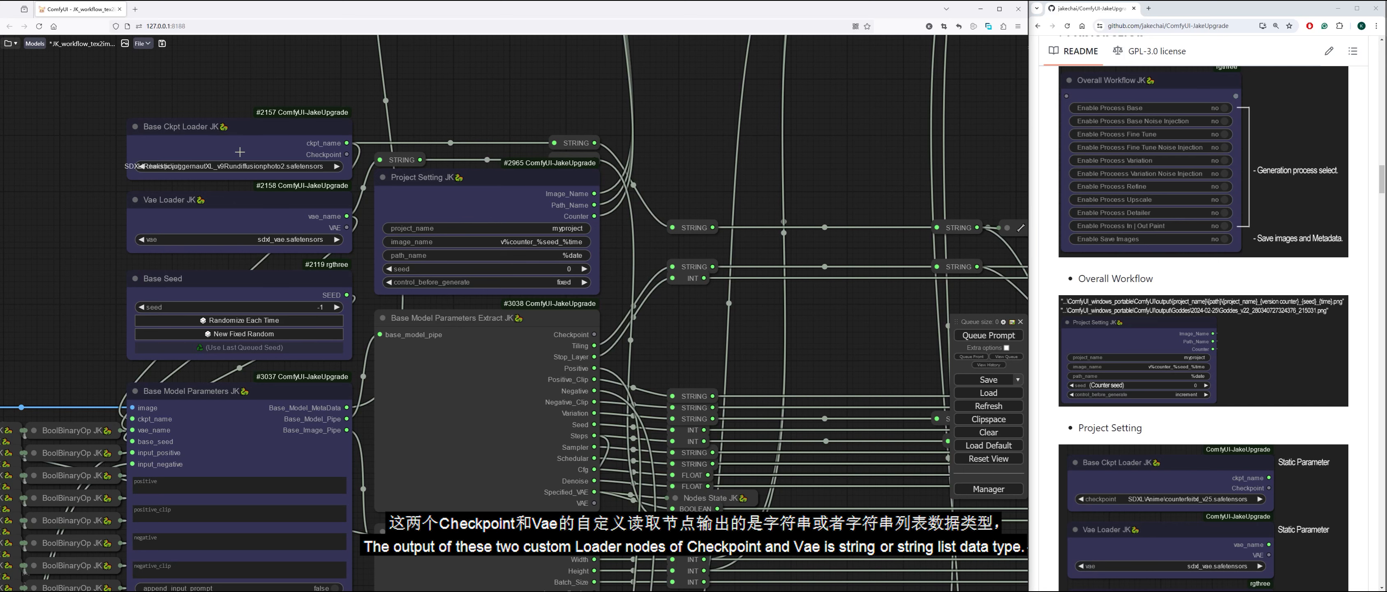
# Add a Load Checkpoint node and a Load VAE node in the empty area above the Project Setting node
pyautogui.scroll(-2, 370, 100)
pyautogui.moveTo(463, 76); pyautogui.dragTo(323, 209)
pyautogui.doubleClick(285, 151)
pyautogui.write('load')
pyautogui.click(325, 160)
pyautogui.doubleClick(299, 231)
pyautogui.write('load')
pyautogui.click(308, 252)
pyautogui.moveTo(349, 144); pyautogui.dragTo(302, 96)
pyautogui.moveTo(345, 224); pyautogui.dragTo(285, 163)
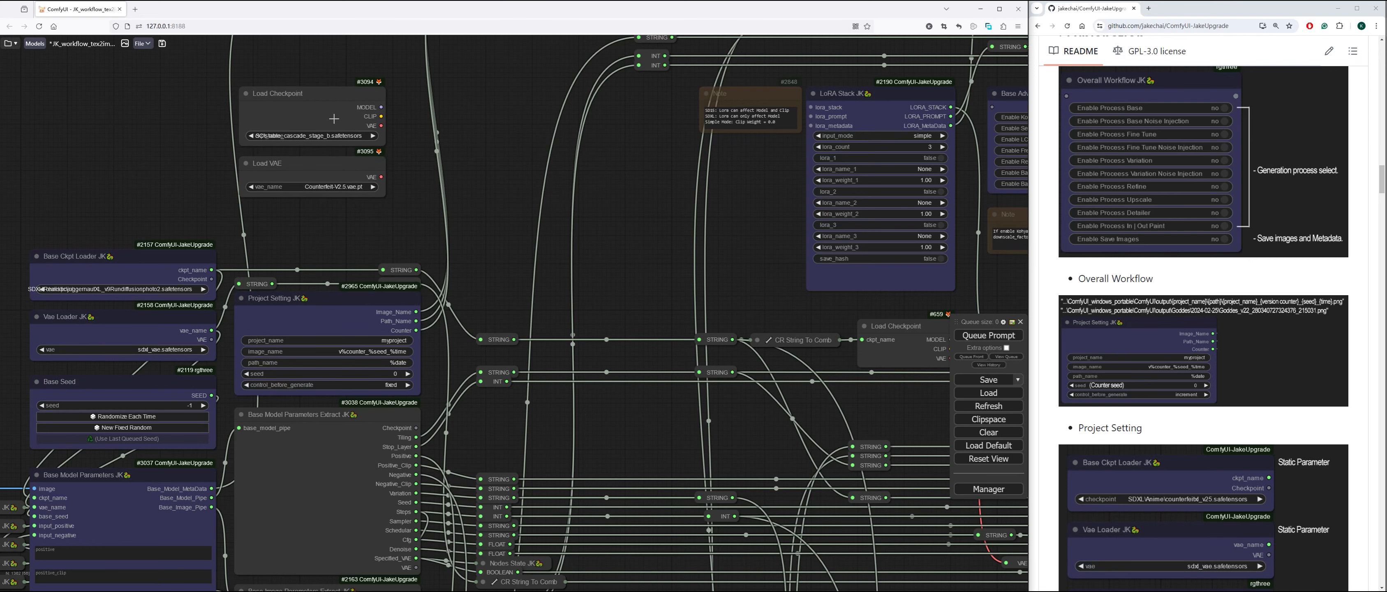
# Examine the loader, Base Seed and Base Model Parameters nodes, and view the annotated parameter picture in XnView
pyautogui.hscroll(3, 619, 282)
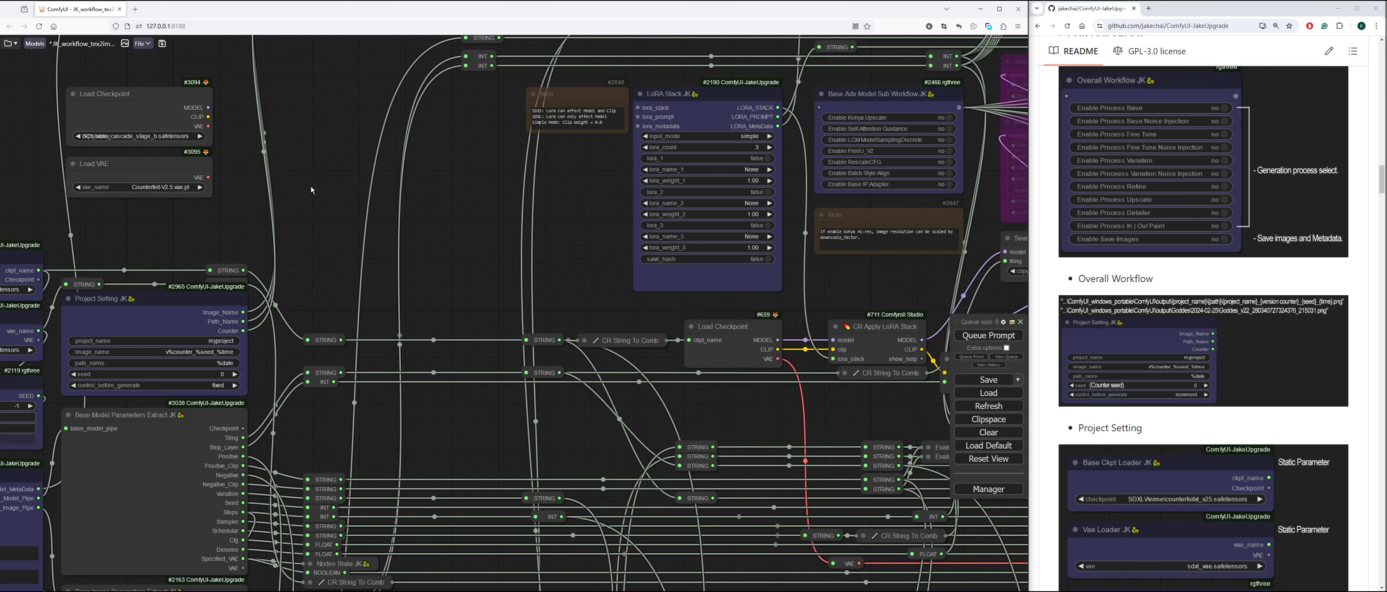
pyautogui.moveTo(311, 186); pyautogui.dragTo(579, 88)
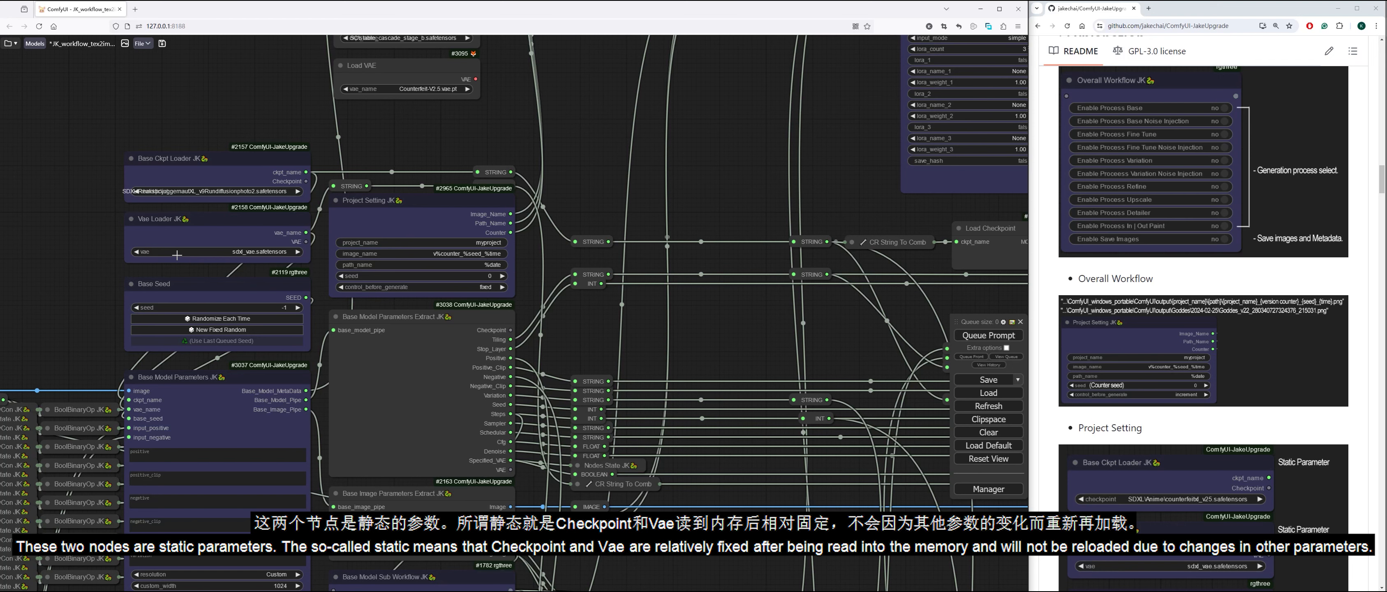
pyautogui.scroll(-2, 202, 474)
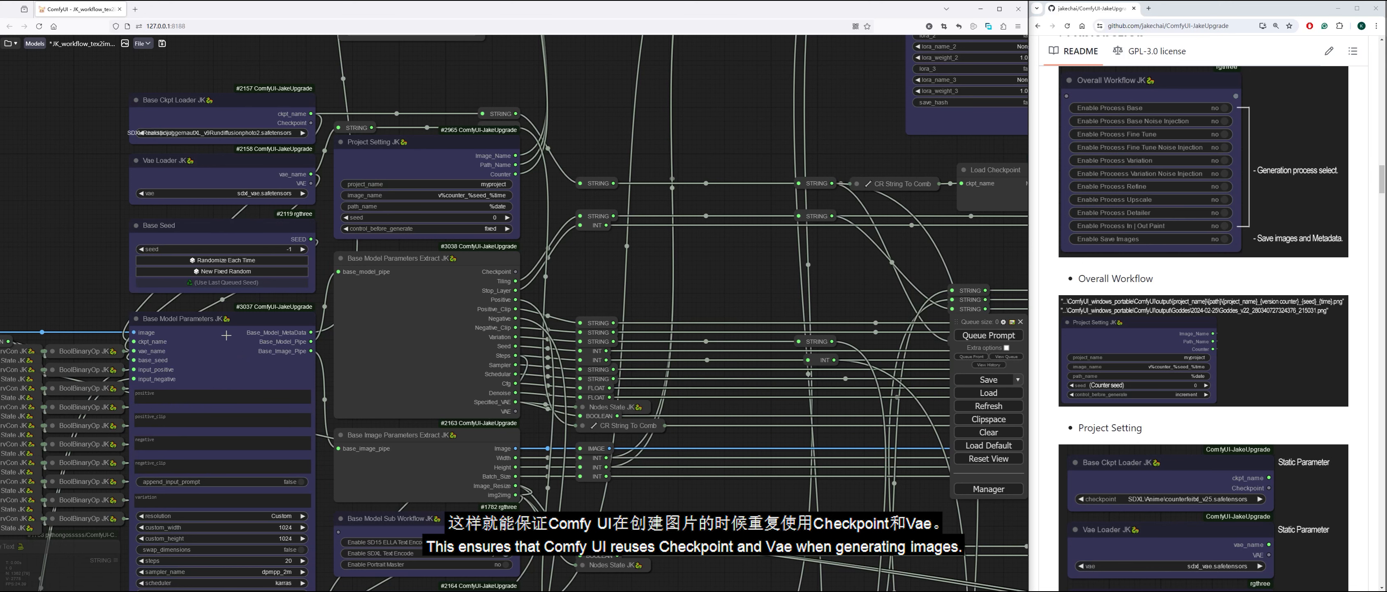
pyautogui.moveTo(90, 262); pyautogui.dragTo(90, 155)
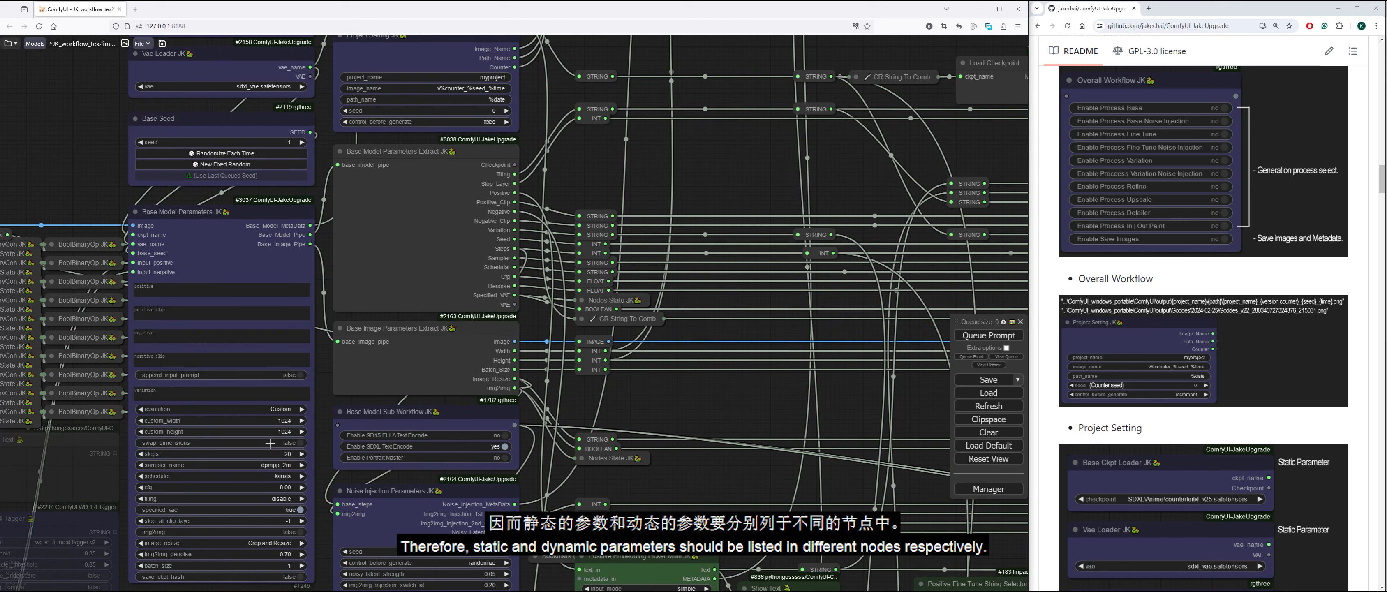
pyautogui.scroll(4, 188, 124)
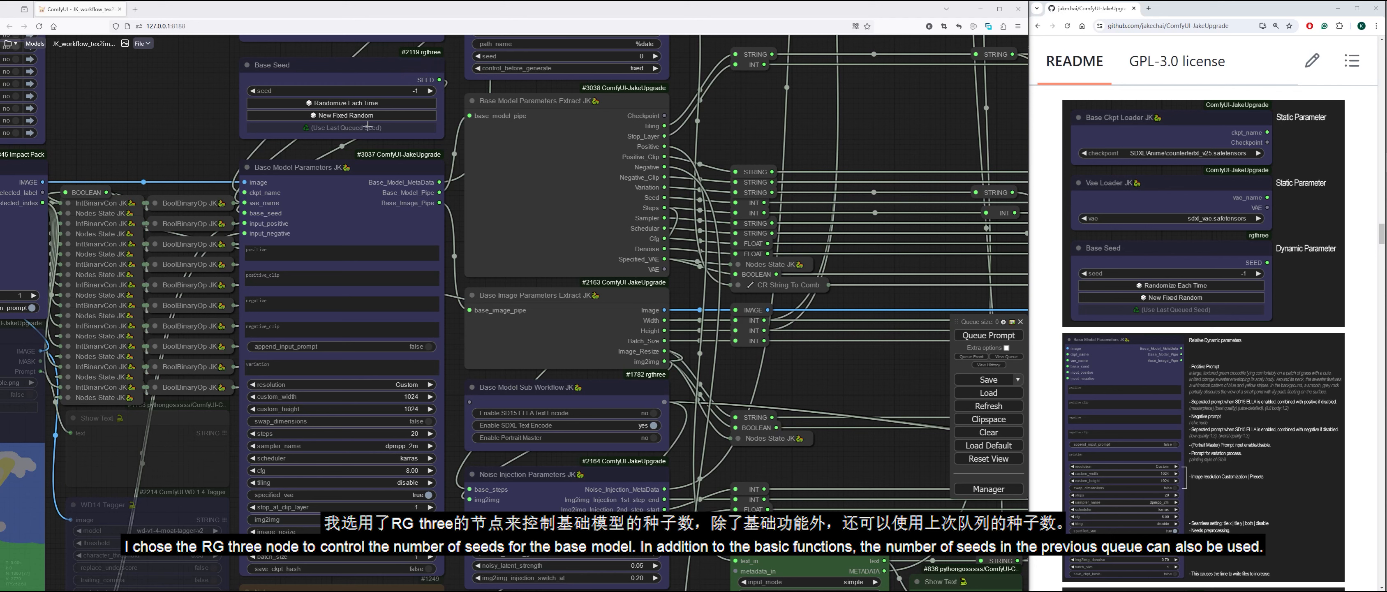
pyautogui.scroll(-2, 307, 163)
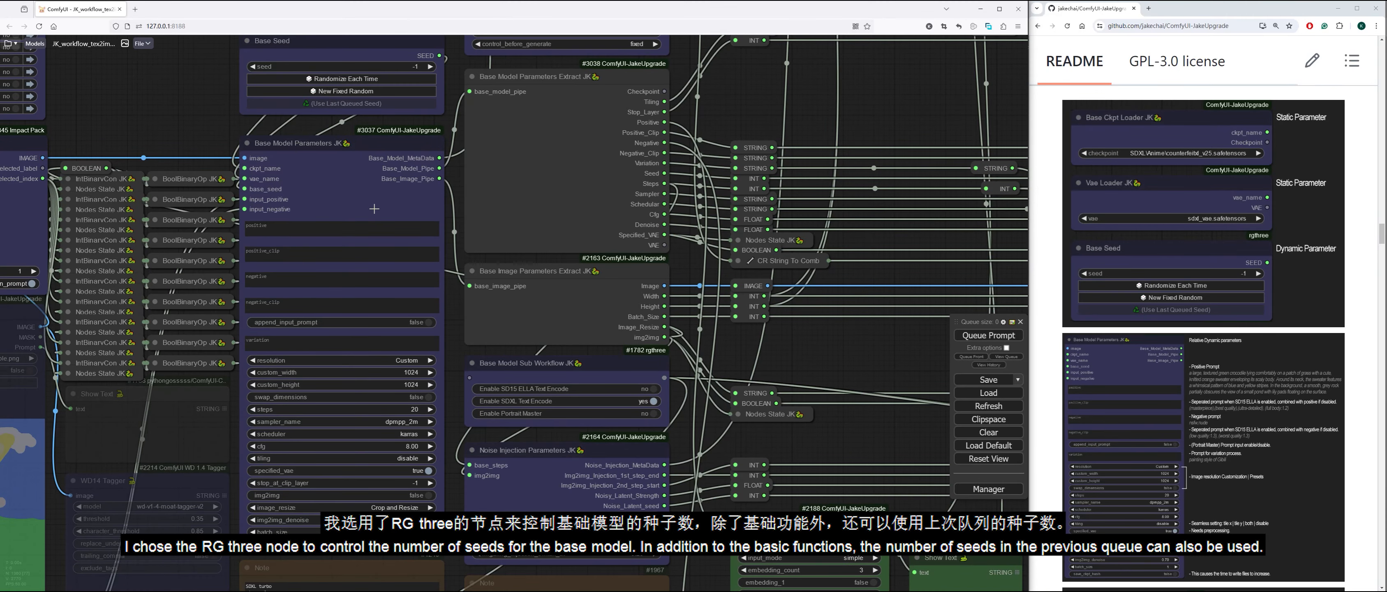
pyautogui.click(979, 9)
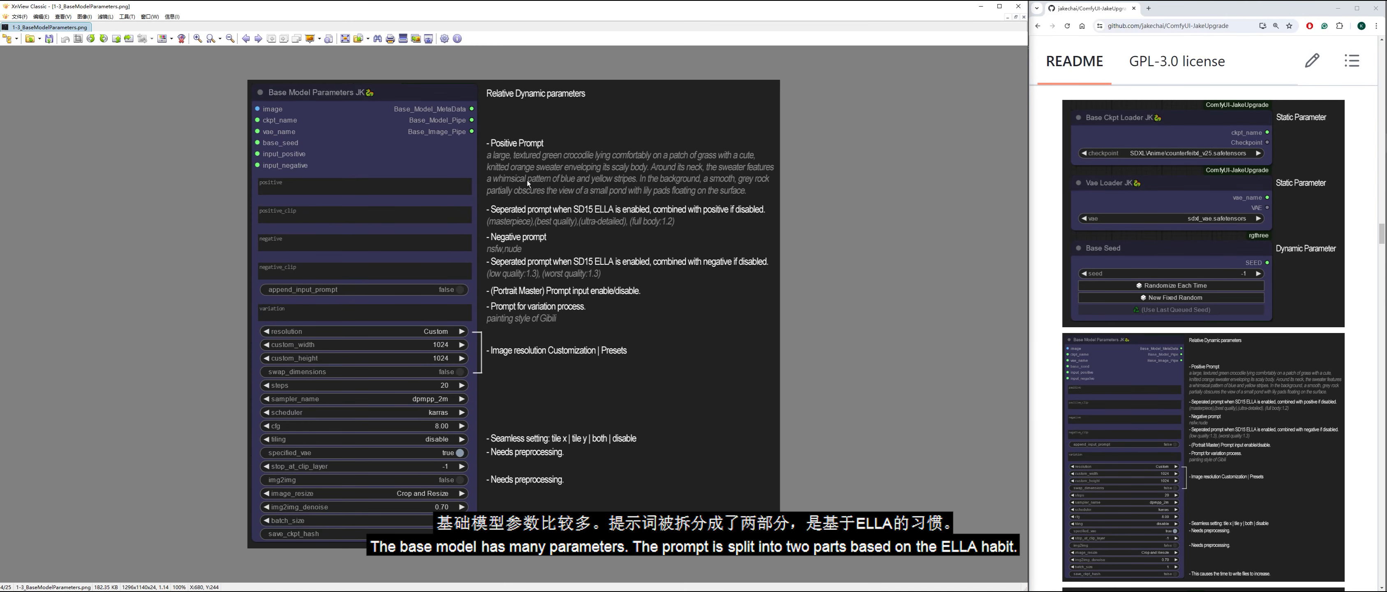
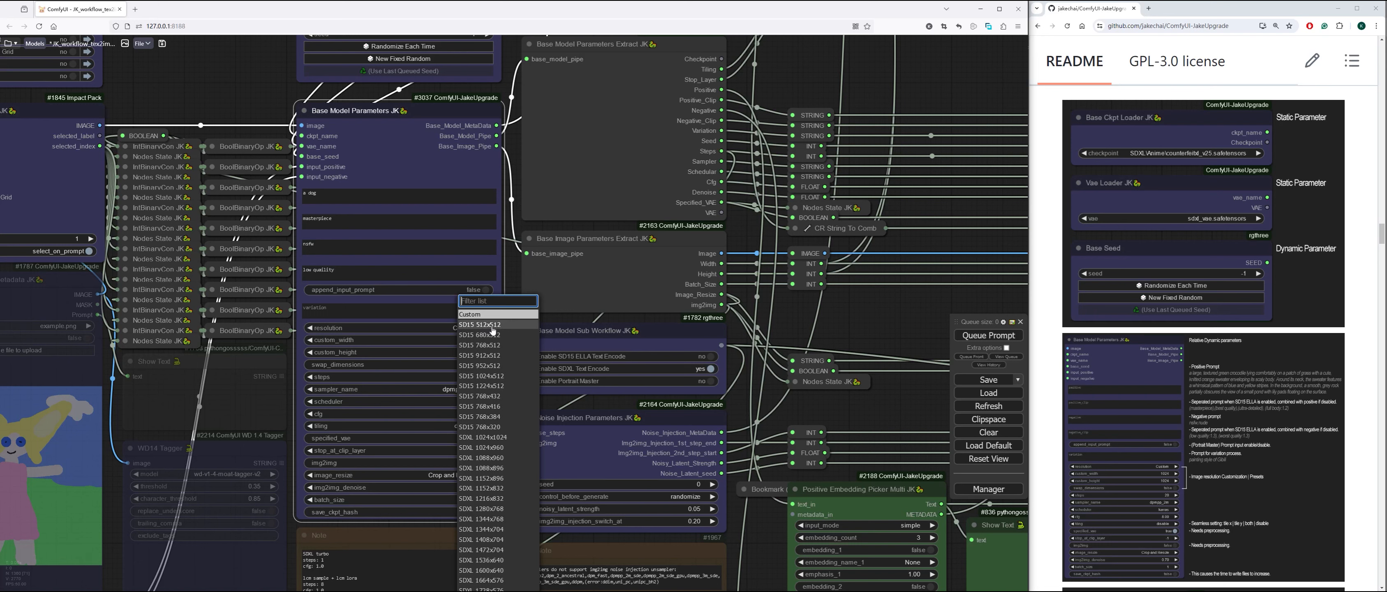
# Choose the SD15 512x512 resolution for the base model, disable SDXL Text Encode and enable SD15 ELLA Text Encode
pyautogui.click(467, 426)
pyautogui.click(470, 456)
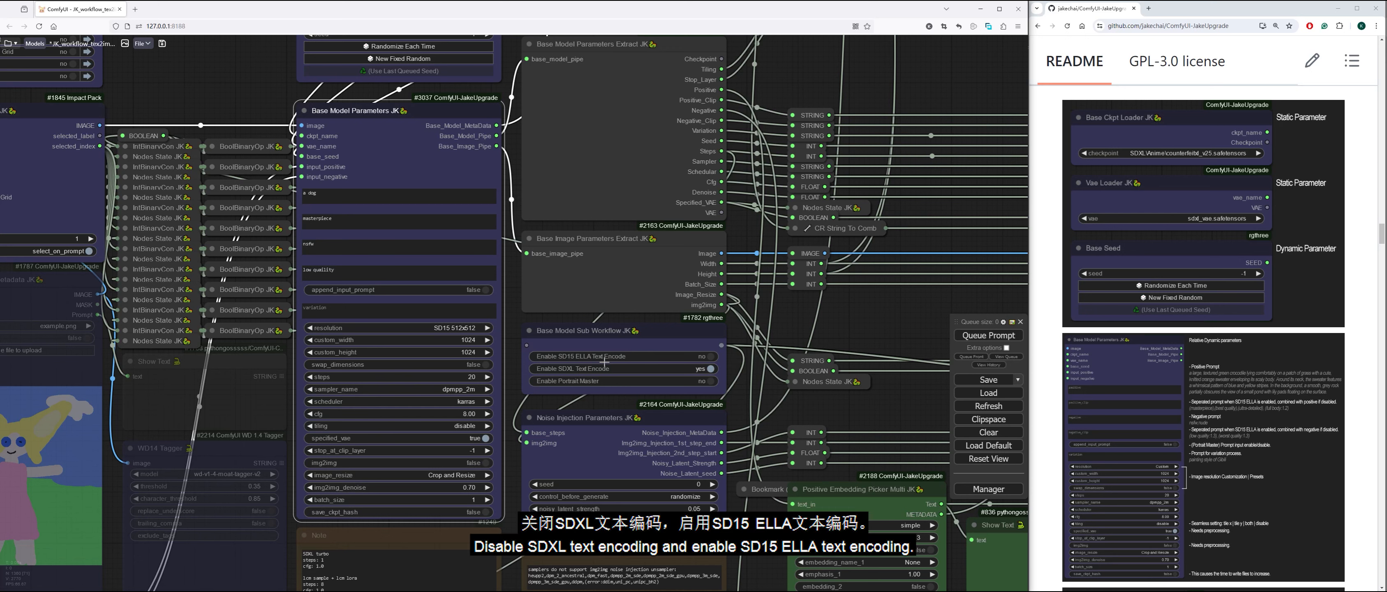
pyautogui.click(711, 369)
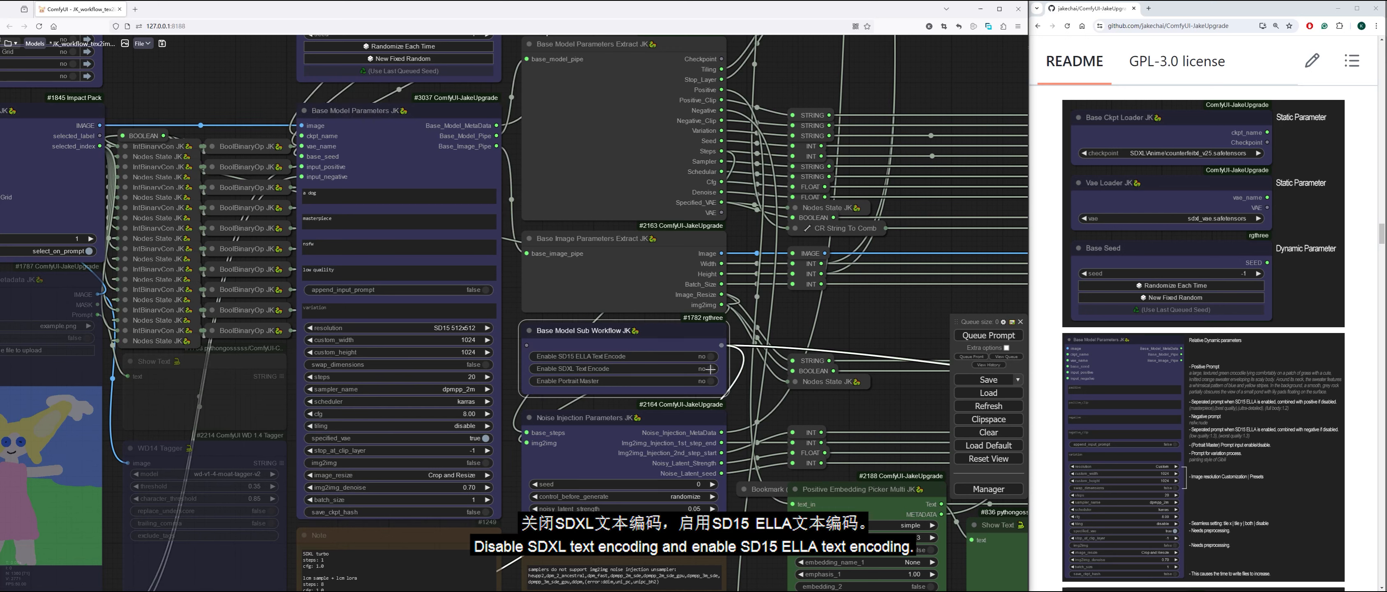
pyautogui.click(705, 356)
pyautogui.click(816, 330)
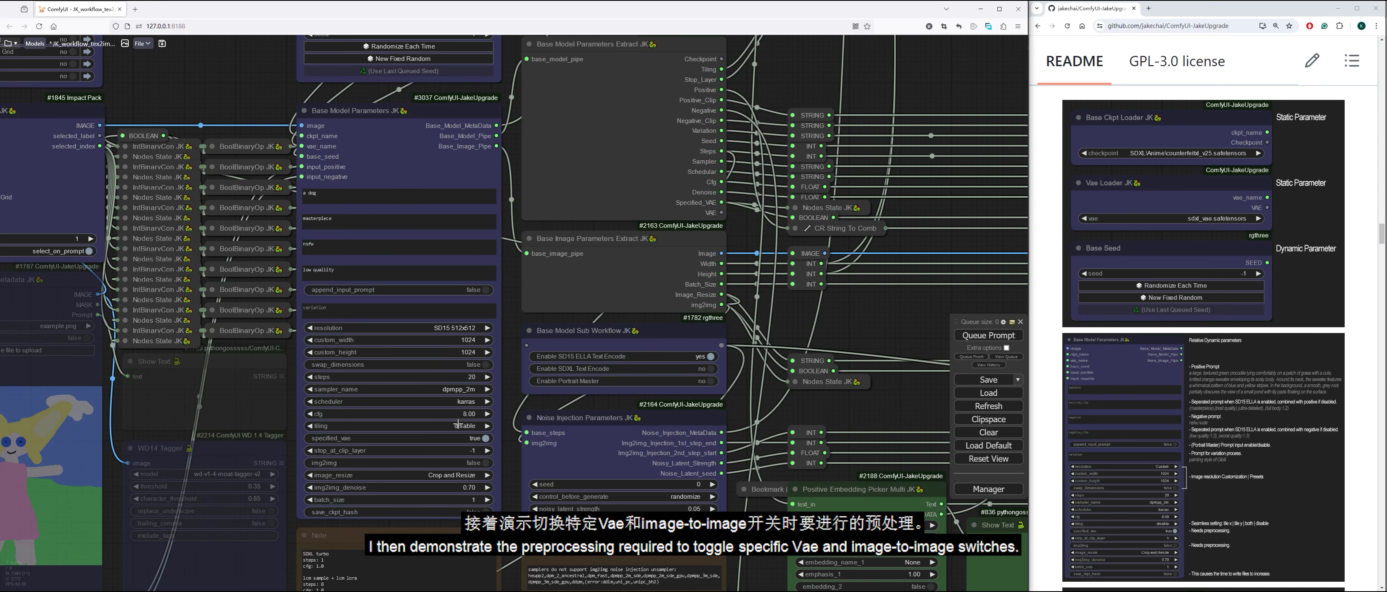
# Try toggling the img2img and specified_vae switches in the Base Model Parameters node
pyautogui.click(487, 463)
pyautogui.click(486, 438)
pyautogui.click(486, 463)
pyautogui.click(487, 439)
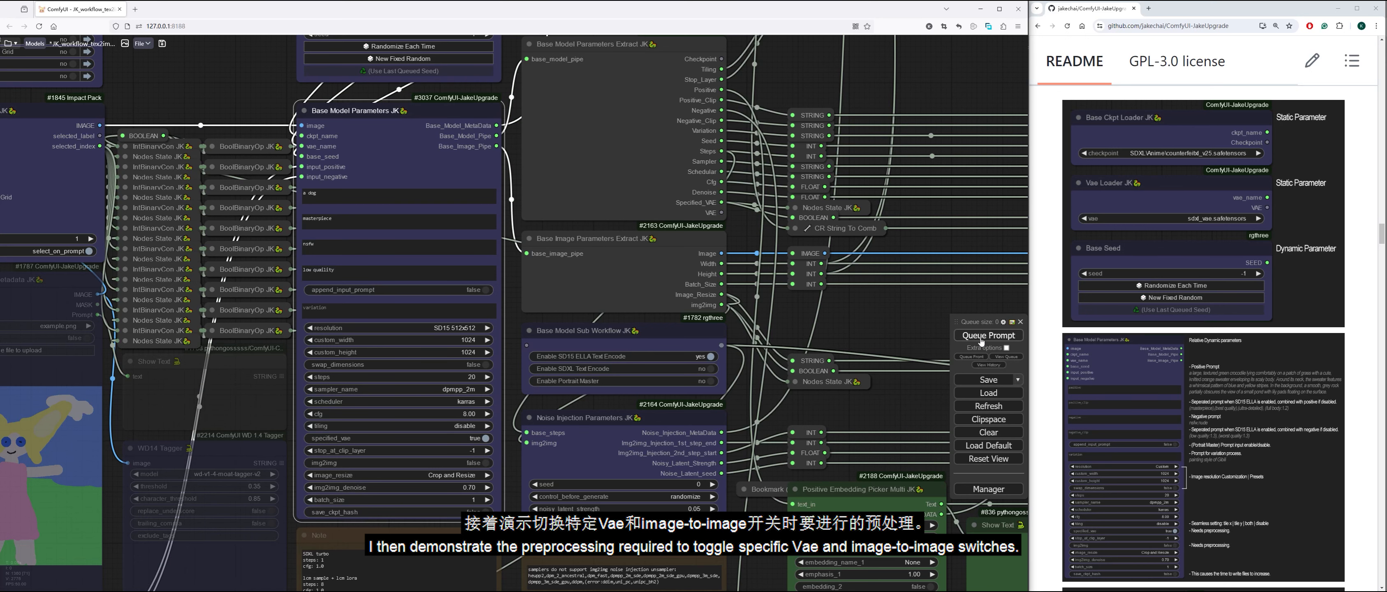
# Return to the Base Model module and queue the prompt to preprocess the node states
pyautogui.moveTo(898, 312); pyautogui.dragTo(888, 318)
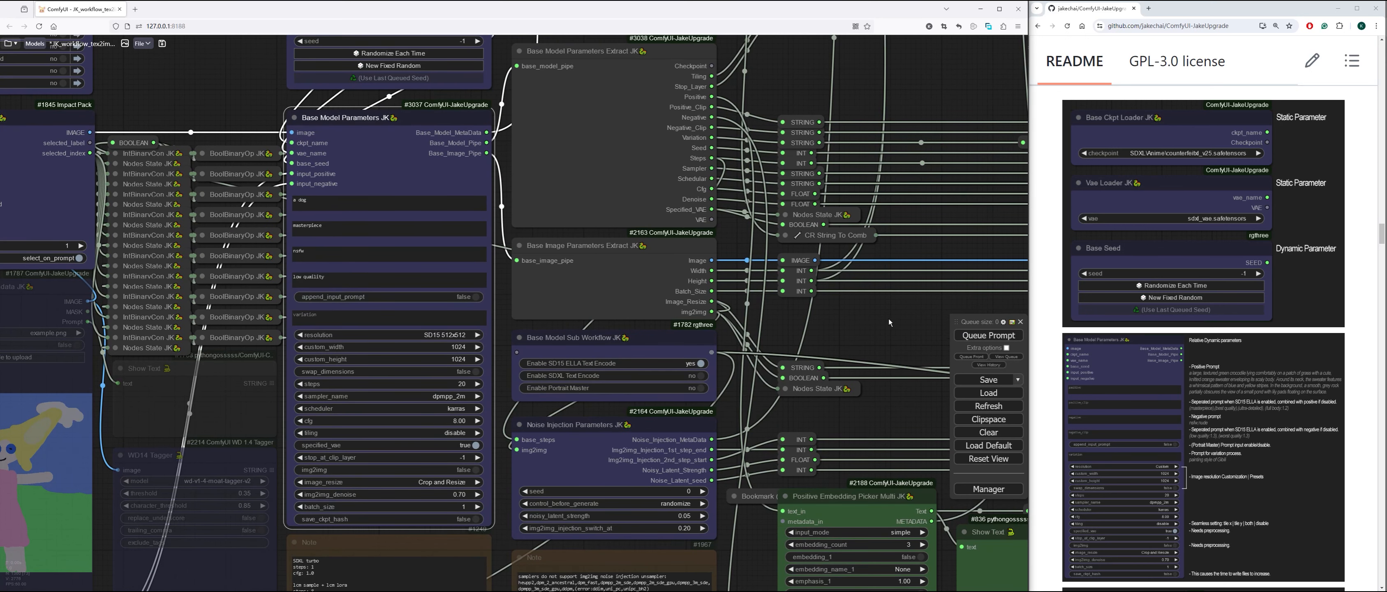
pyautogui.press('1')
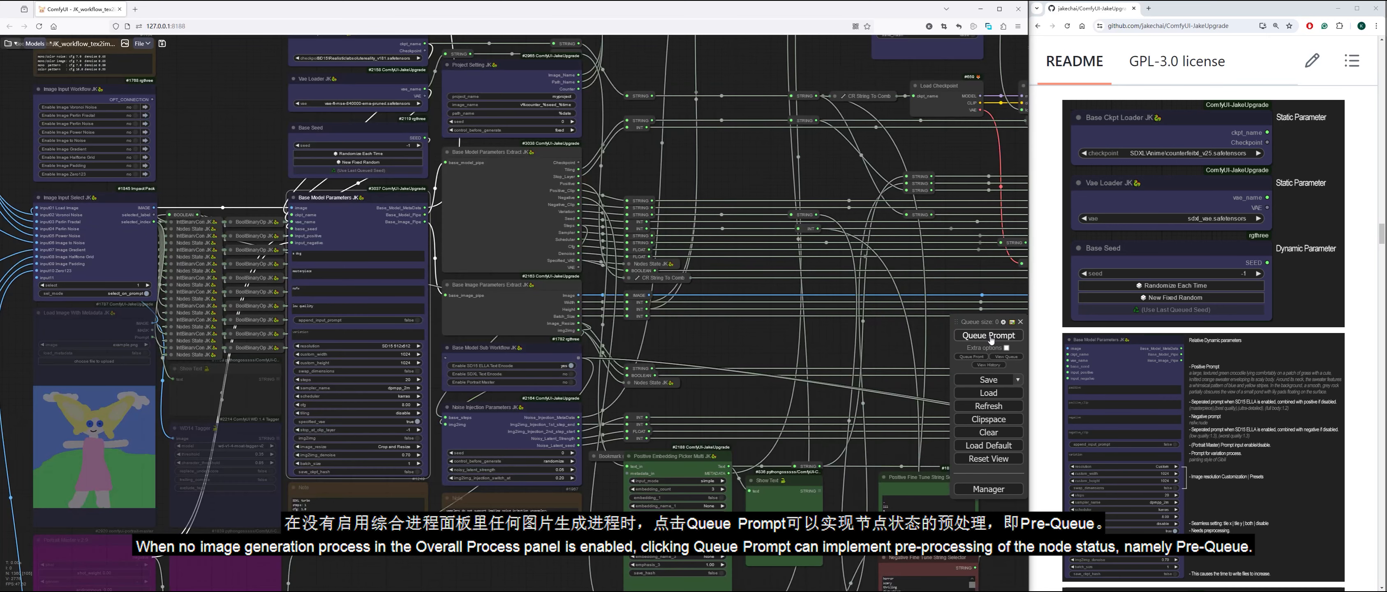
pyautogui.click(989, 336)
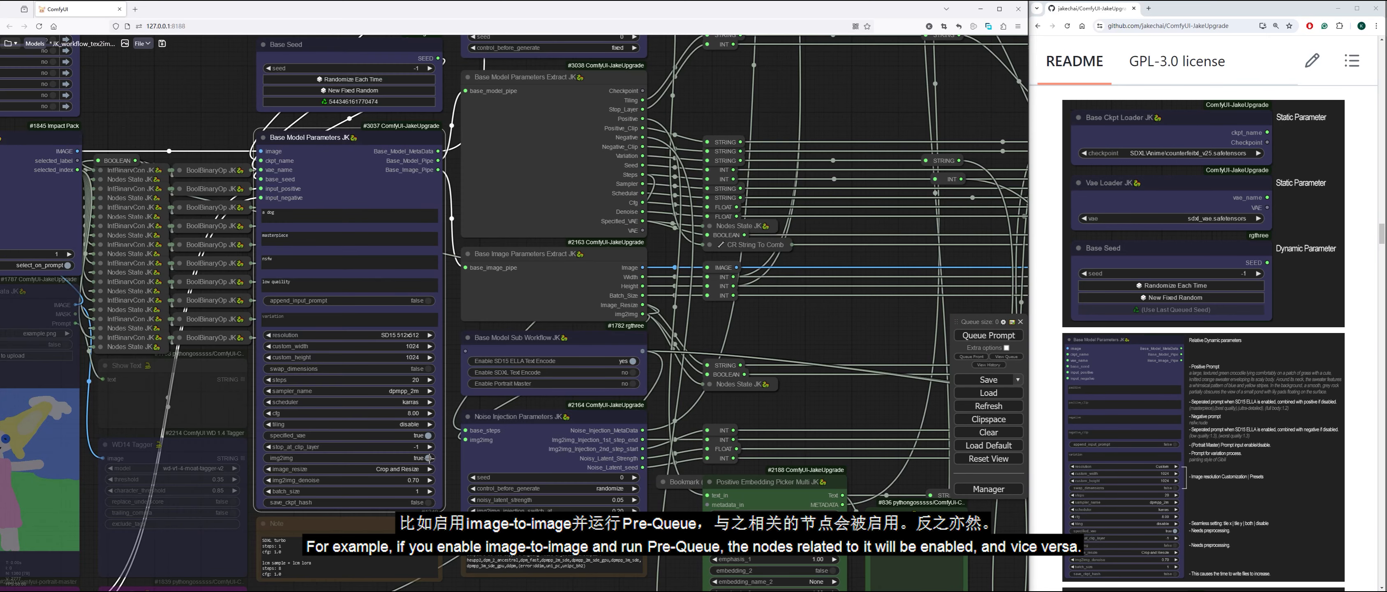
# Queue the prompt with img2img enabled in Base Model Parameters to preprocess the related nodes across the graph
pyautogui.scroll(-8, 899, 338)
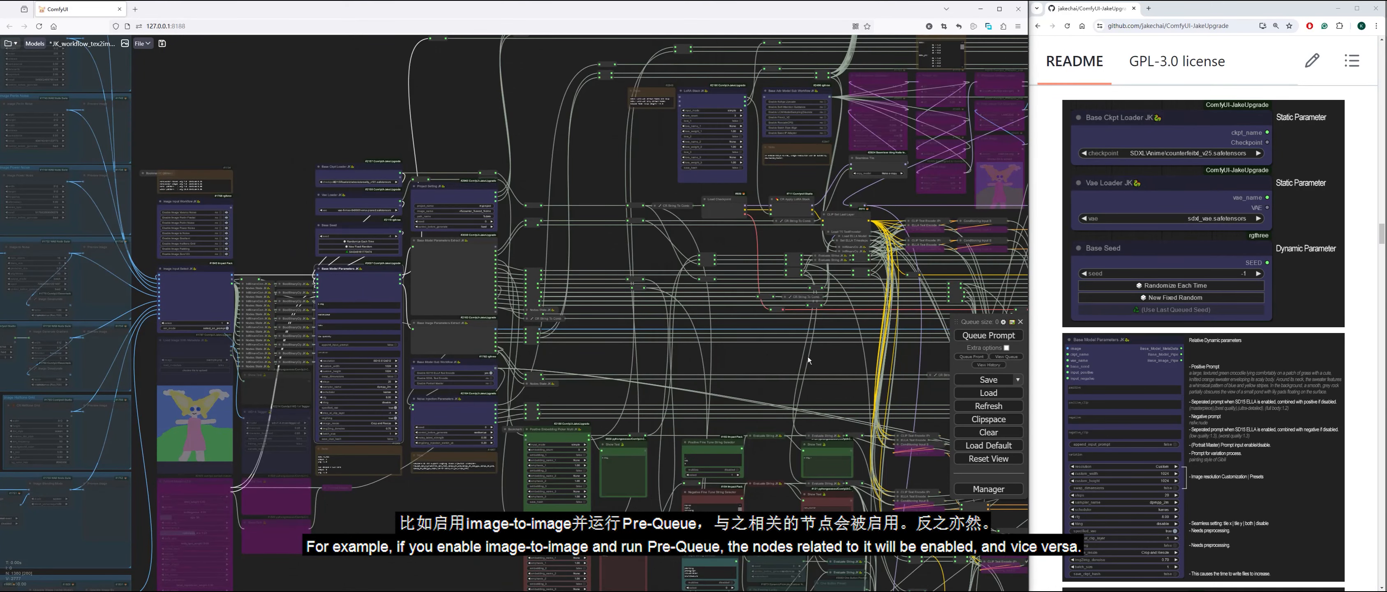
pyautogui.moveTo(808, 360); pyautogui.dragTo(417, 358)
pyautogui.click(1005, 336)
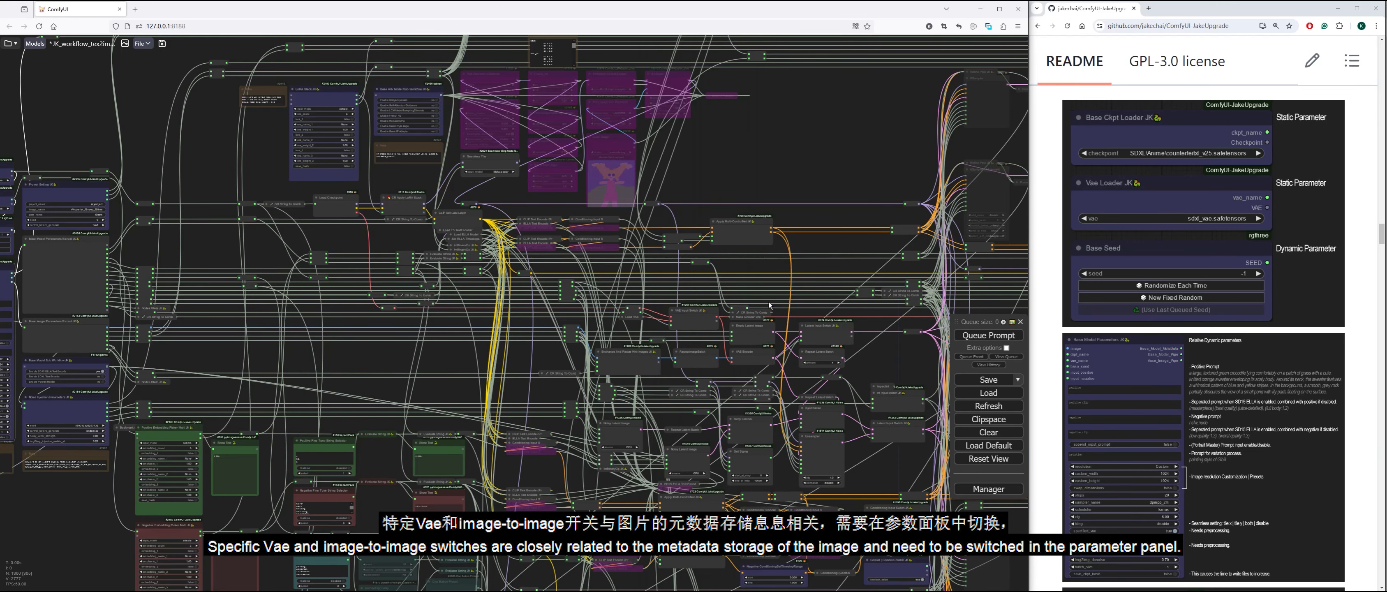
# Disable img2img in Base Model Parameters, queue the prompt to preprocess the nodes, and inspect the related nodes
pyautogui.moveTo(349, 356); pyautogui.dragTo(761, 358)
pyautogui.scroll(7, 474, 404)
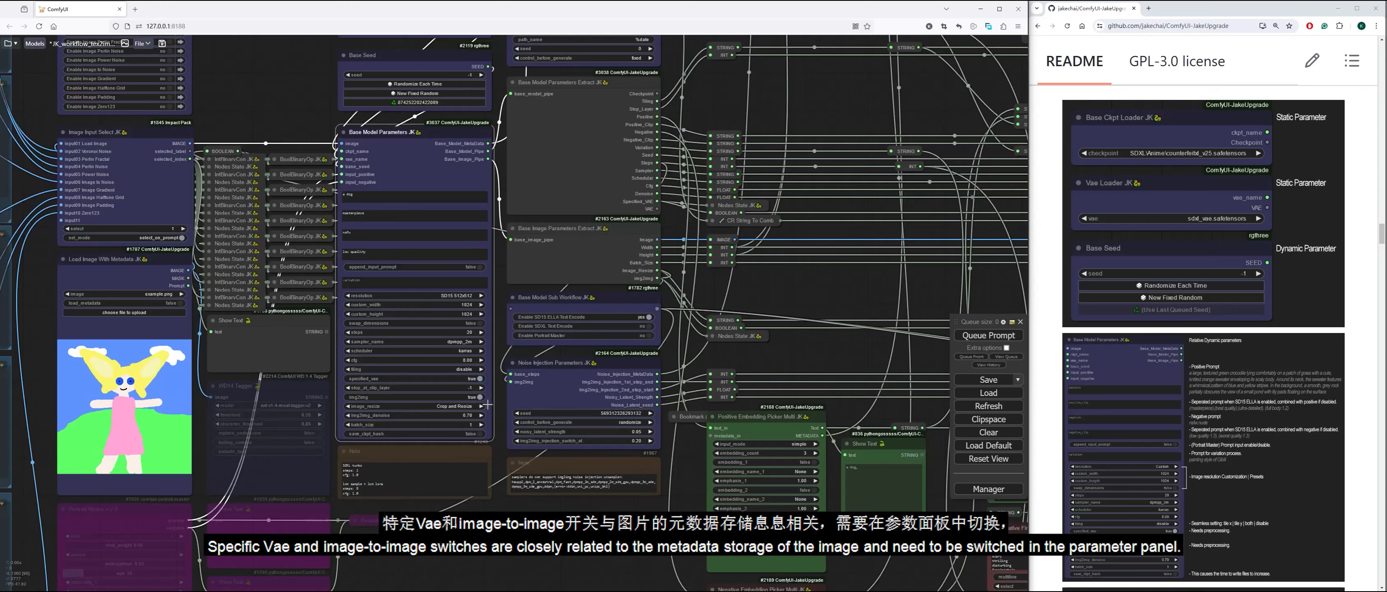
pyautogui.click(478, 396)
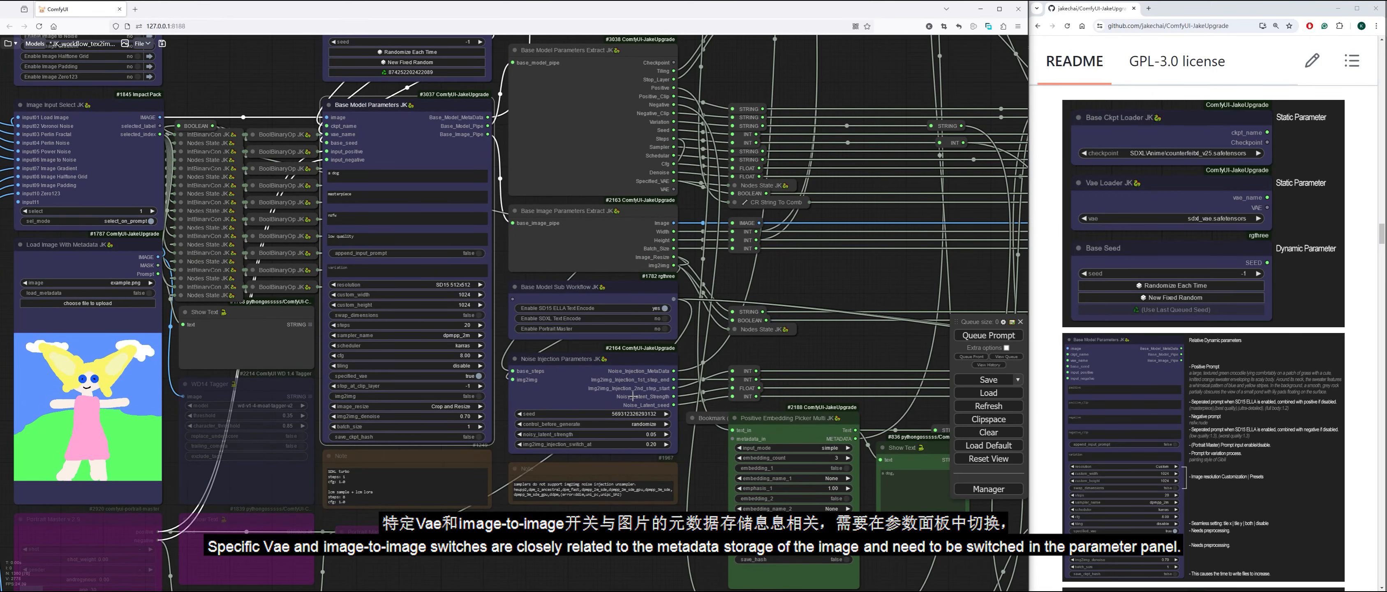
pyautogui.click(981, 337)
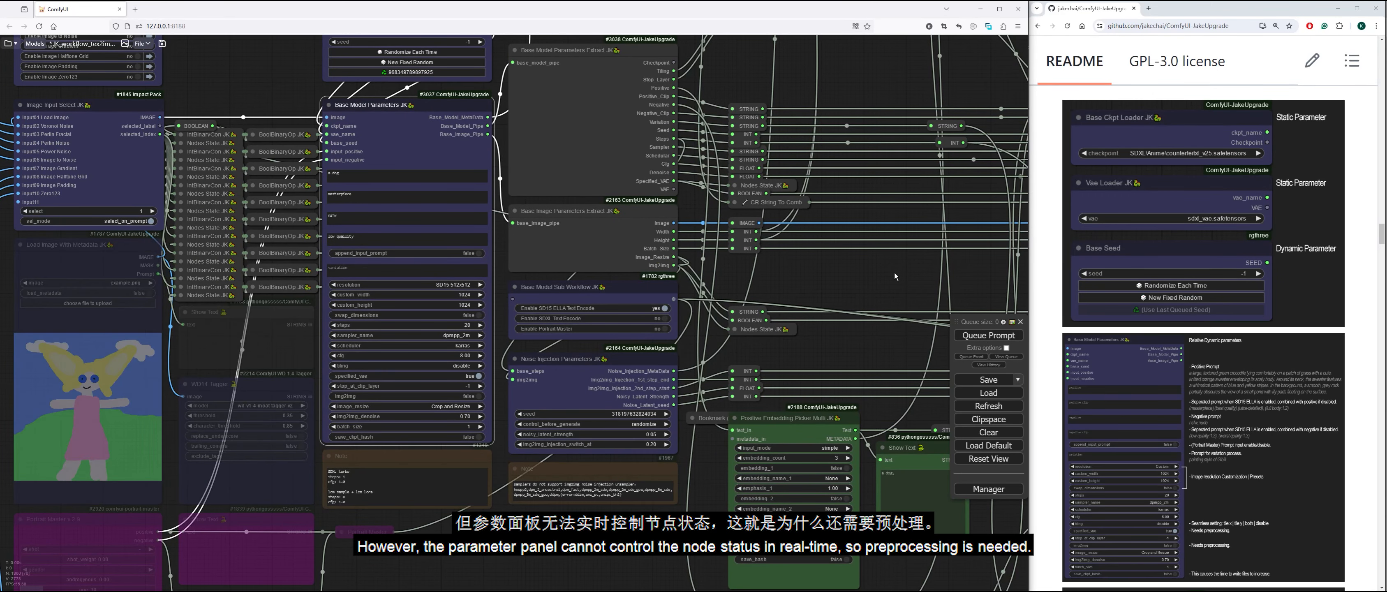
pyautogui.scroll(-6, 894, 273)
pyautogui.moveTo(875, 291); pyautogui.dragTo(106, 309)
pyautogui.scroll(2, 851, 296)
pyautogui.moveTo(906, 298); pyautogui.dragTo(767, 278)
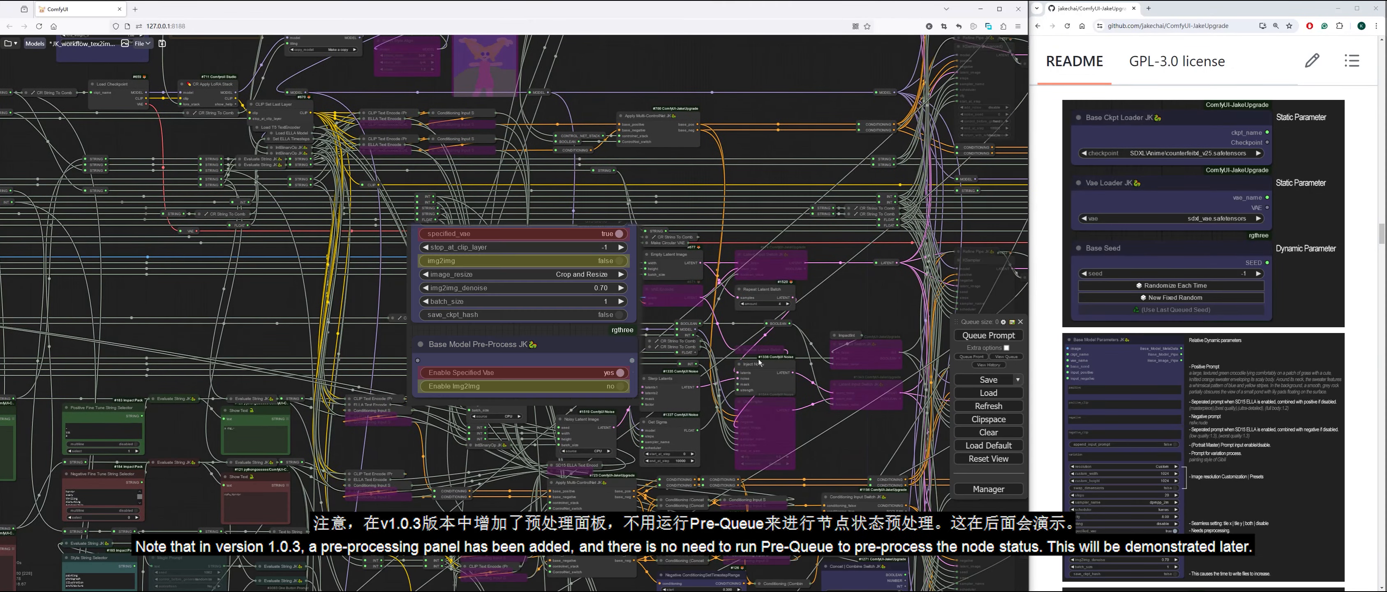
# Return from the graph to the Overall Workflow node and enable Process Base
pyautogui.moveTo(387, 301); pyautogui.dragTo(595, 419)
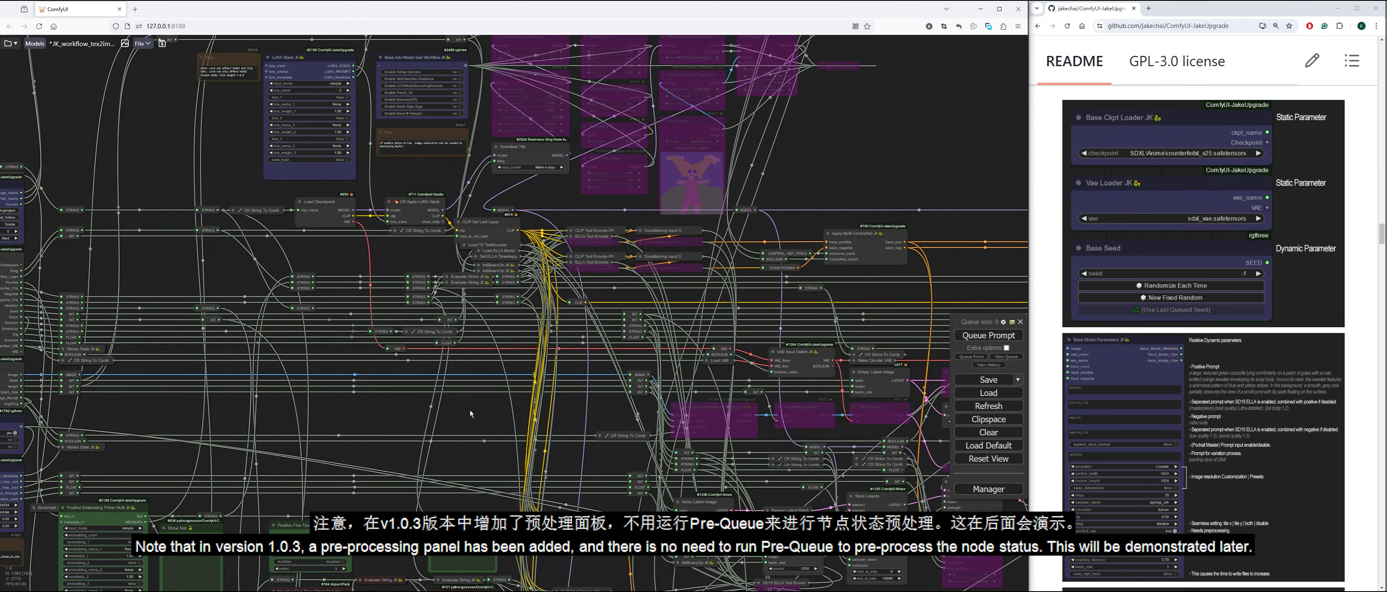
pyautogui.moveTo(364, 418); pyautogui.dragTo(774, 353)
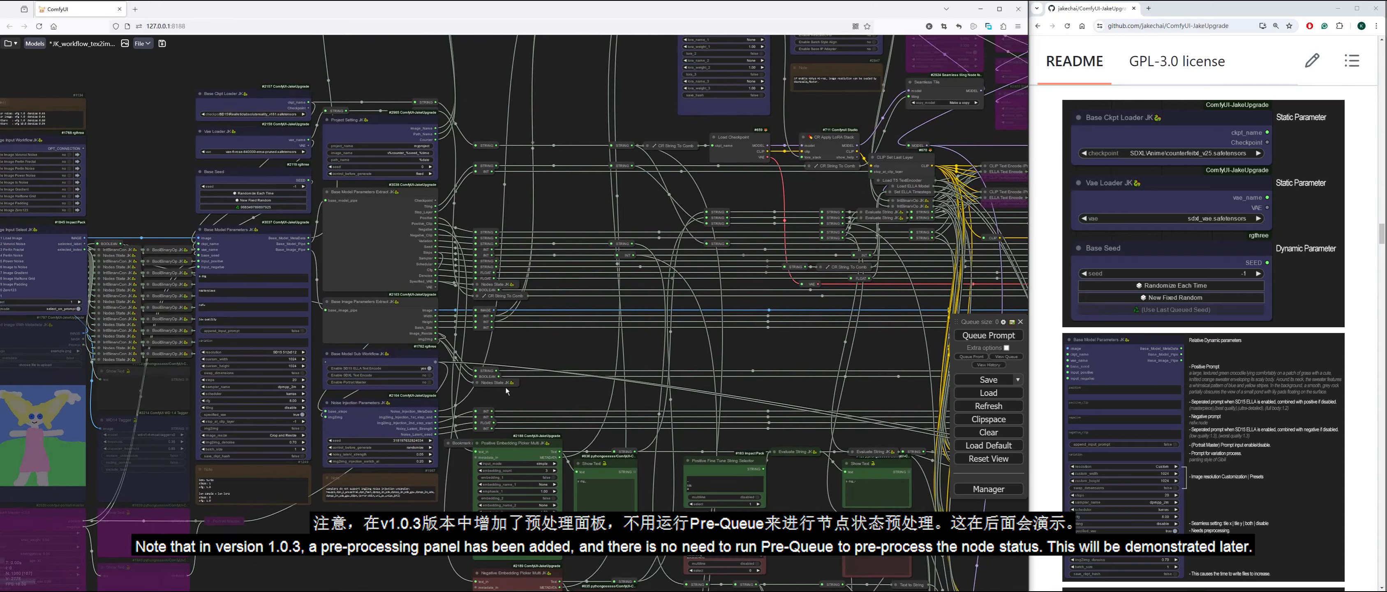
pyautogui.scroll(4, 495, 388)
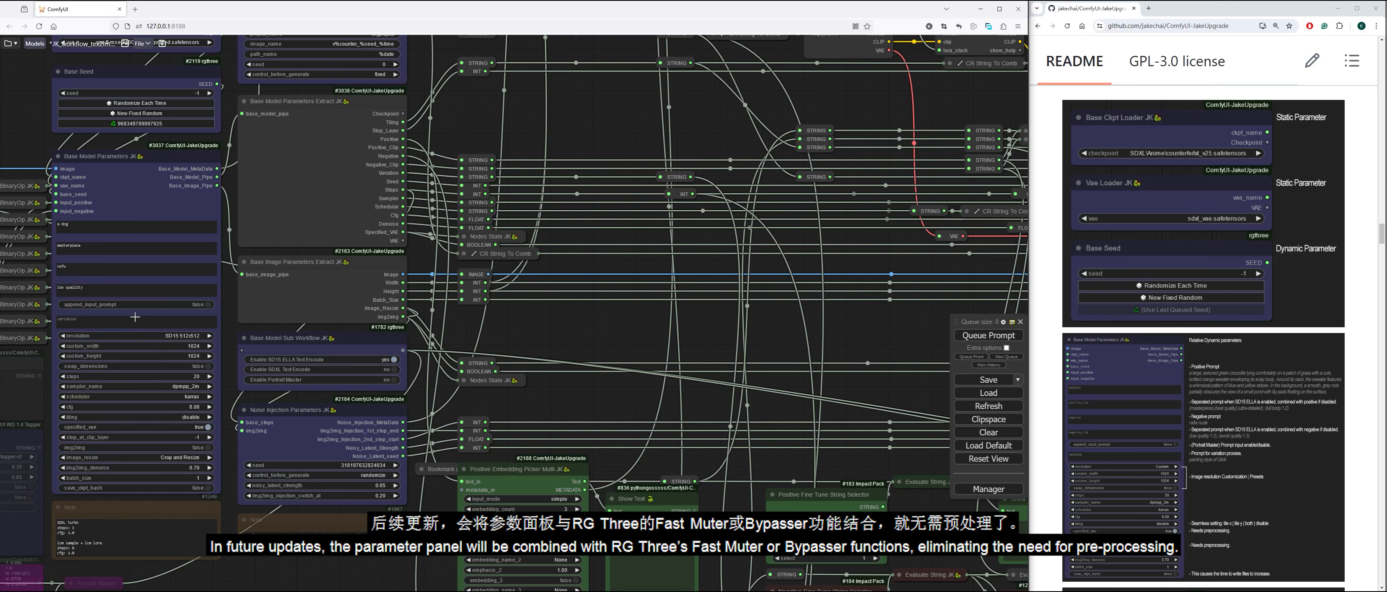
pyautogui.moveTo(634, 98); pyautogui.dragTo(609, 204)
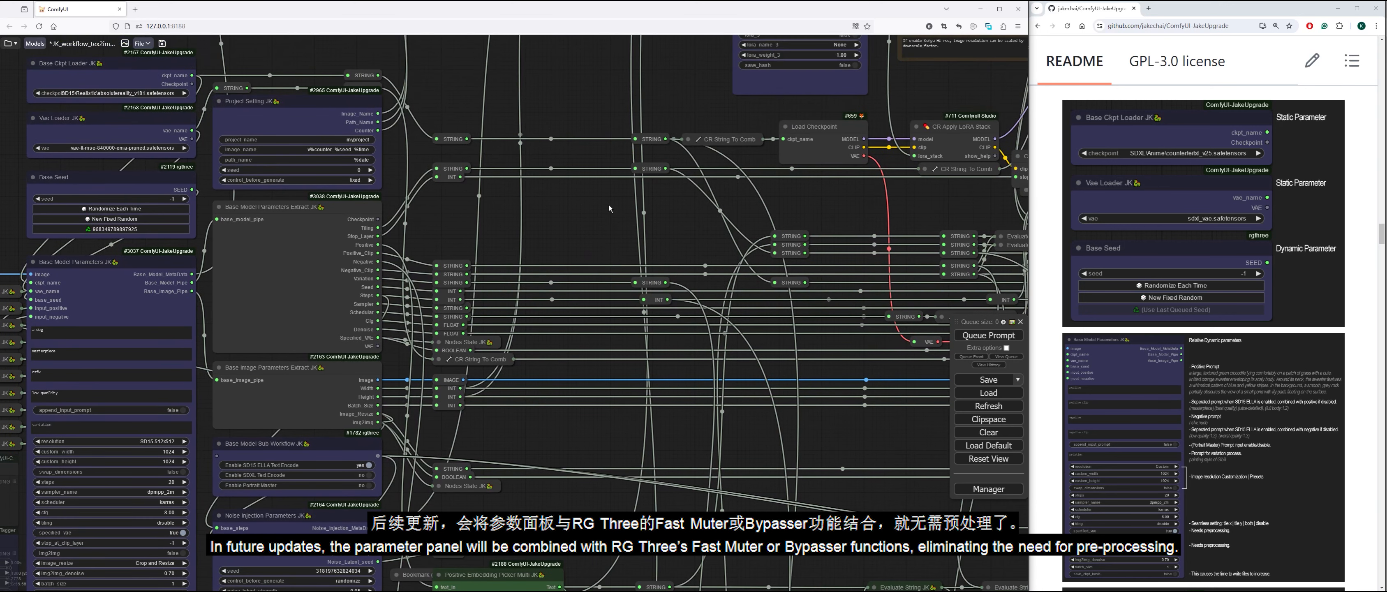
pyautogui.press('2')
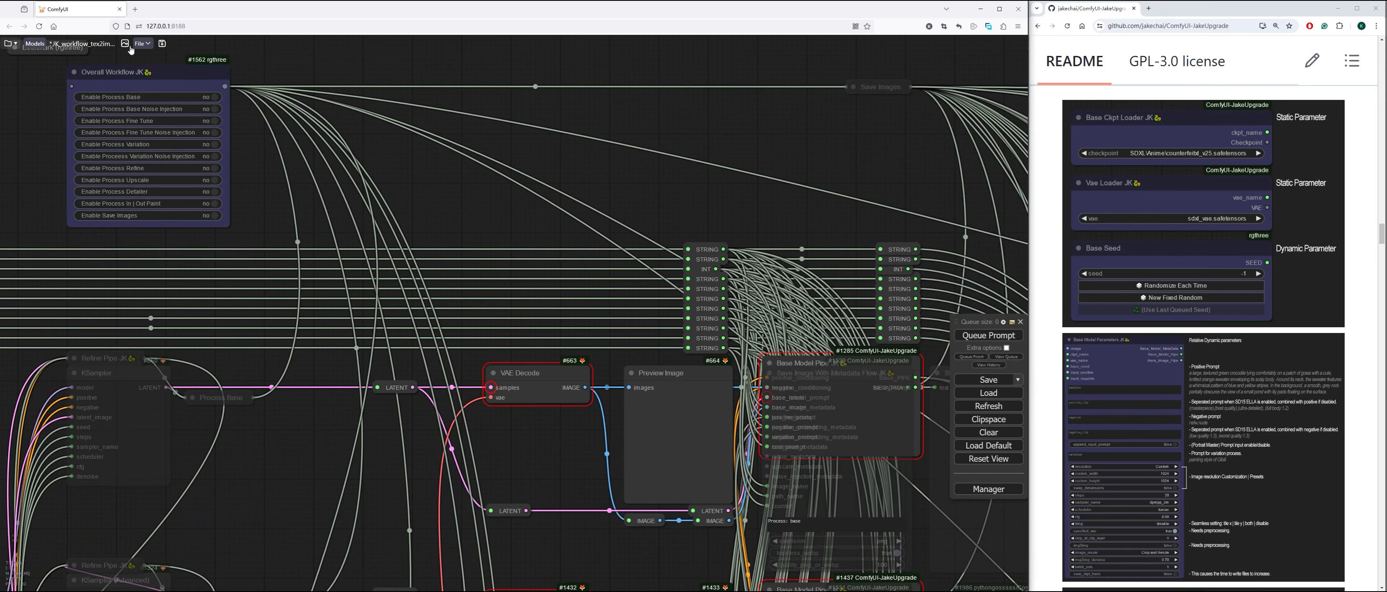
pyautogui.click(215, 98)
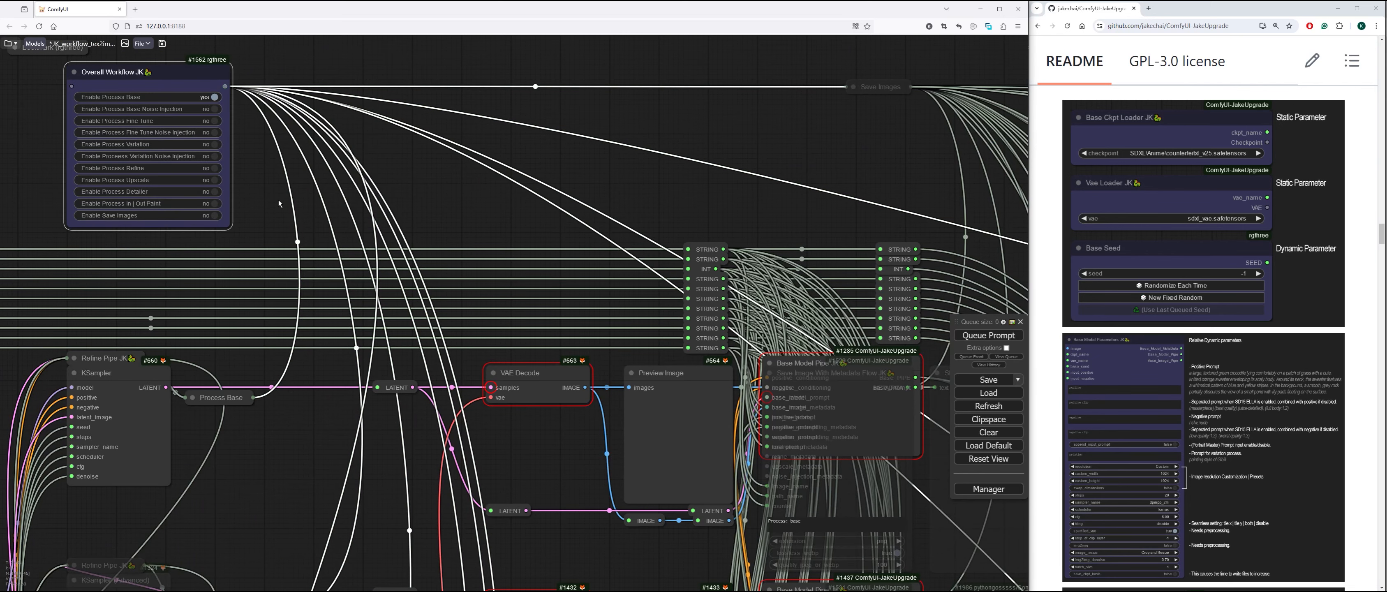
# Run the queue with the base process enabled and inspect the KSampler, VAE Decode and Preview Image nodes
pyautogui.scroll(-5, 278, 201)
pyautogui.moveTo(270, 209); pyautogui.dragTo(289, 194)
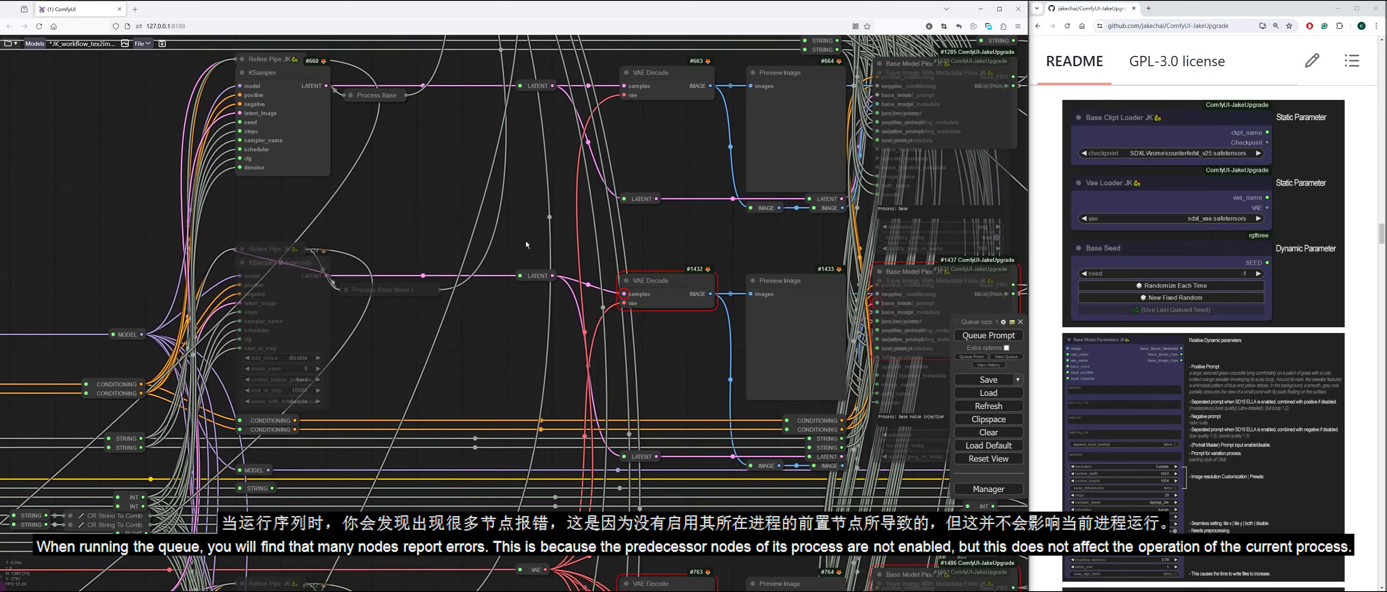
pyautogui.scroll(-4, 646, 310)
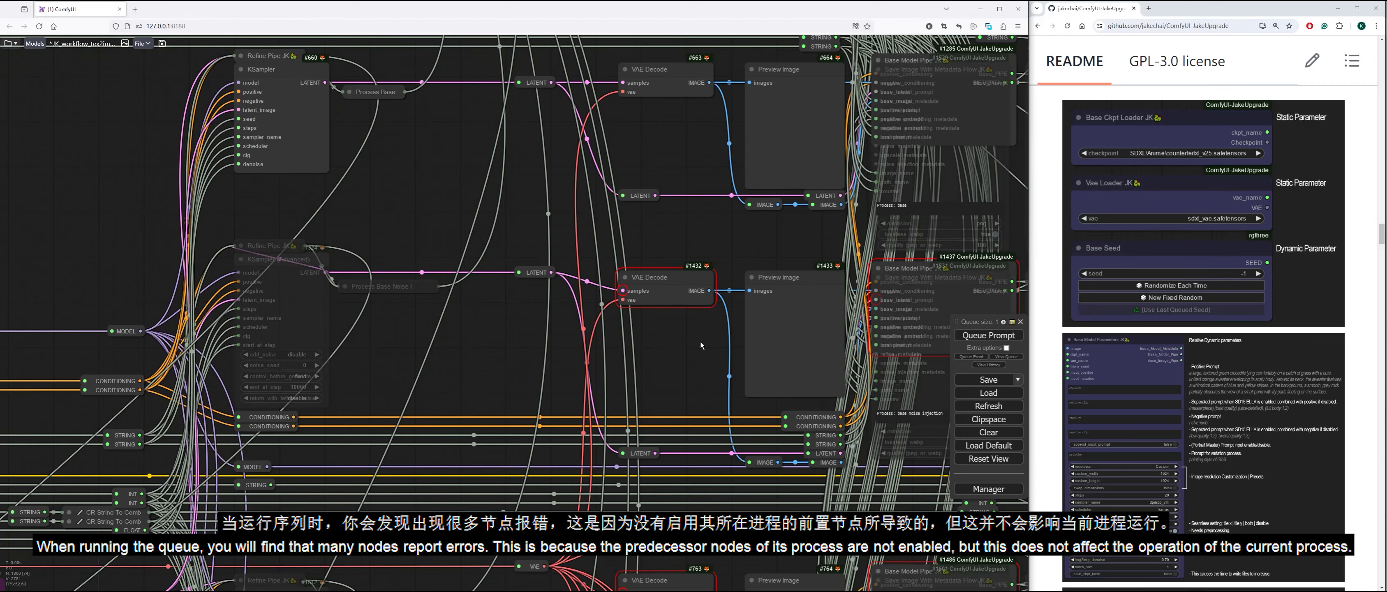
pyautogui.moveTo(677, 375); pyautogui.dragTo(720, 275)
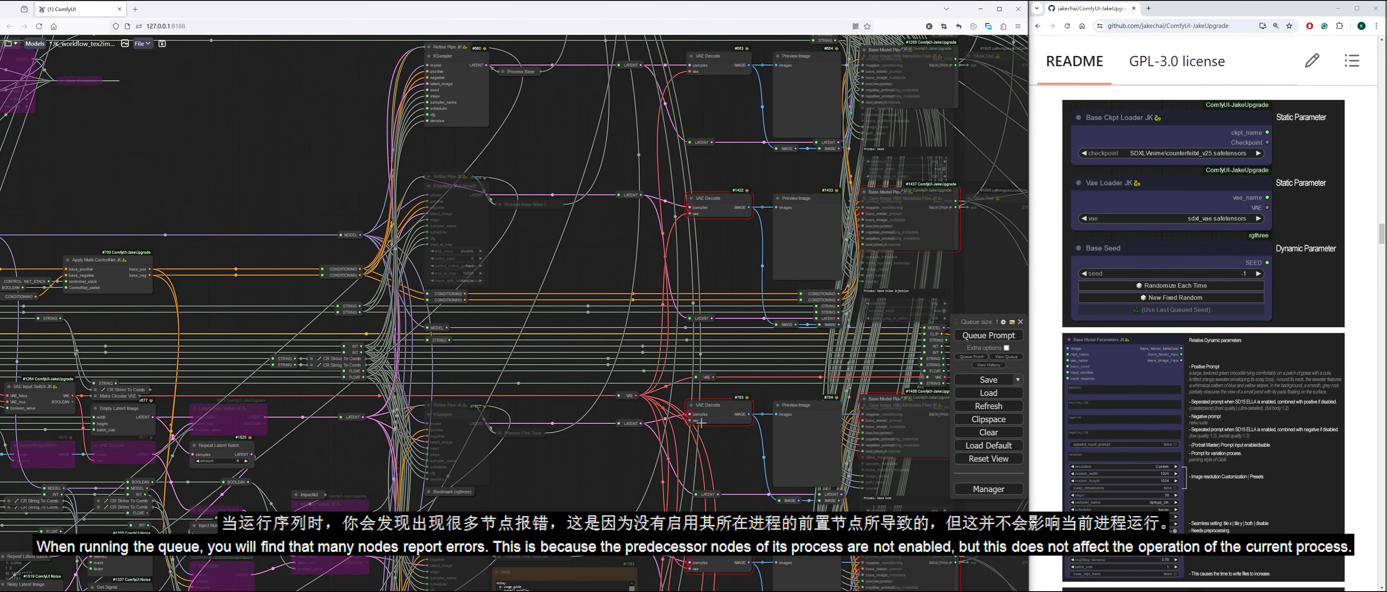
pyautogui.moveTo(695, 578); pyautogui.dragTo(623, 491)
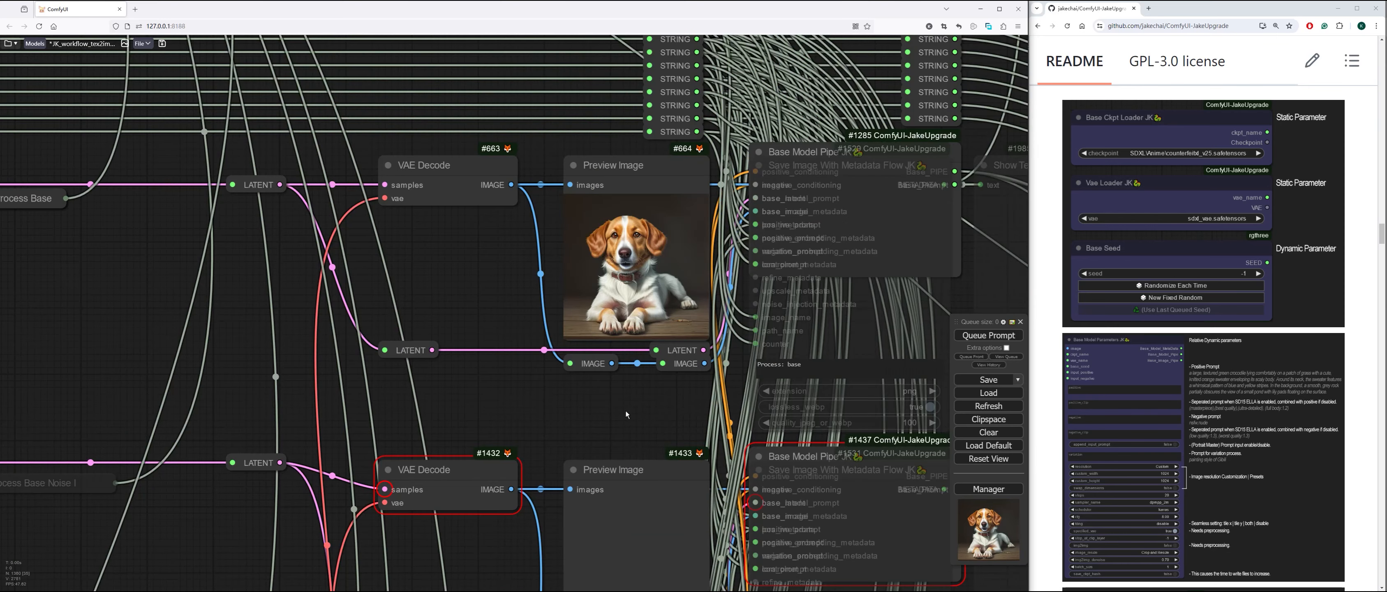
# Enable Save Images in the Overall Workflow node
pyautogui.scroll(-3, 626, 411)
pyautogui.moveTo(514, 391); pyautogui.dragTo(716, 424)
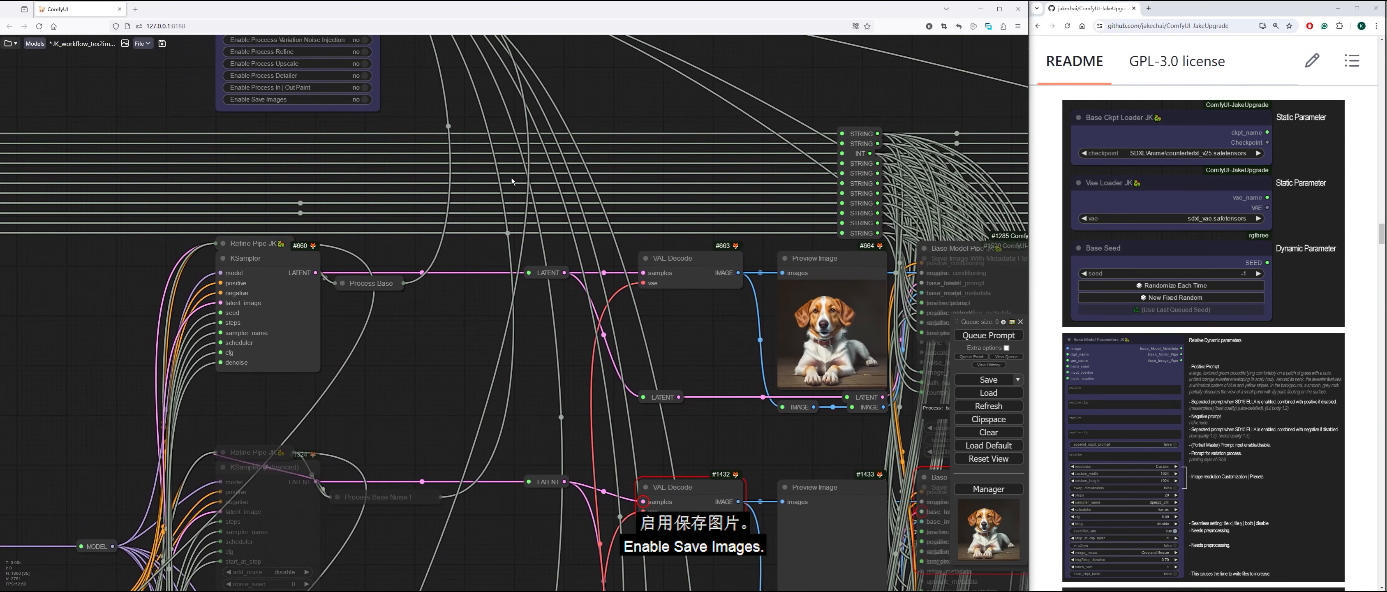
pyautogui.moveTo(413, 85); pyautogui.dragTo(416, 175)
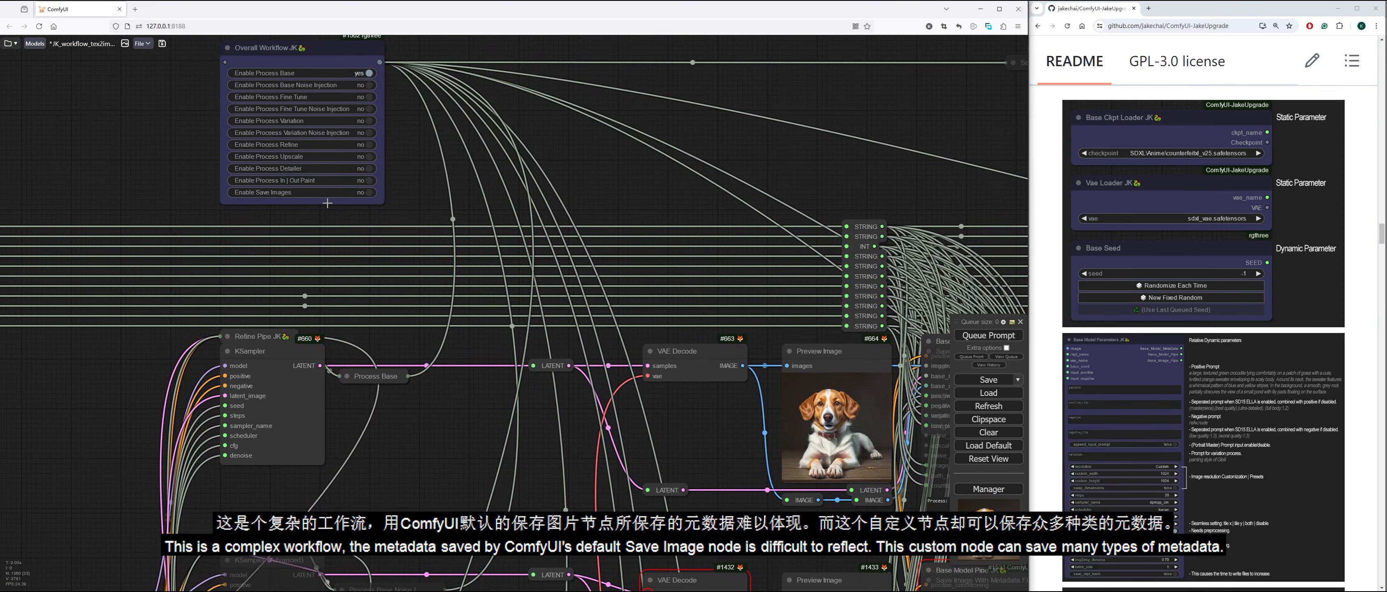
pyautogui.click(368, 192)
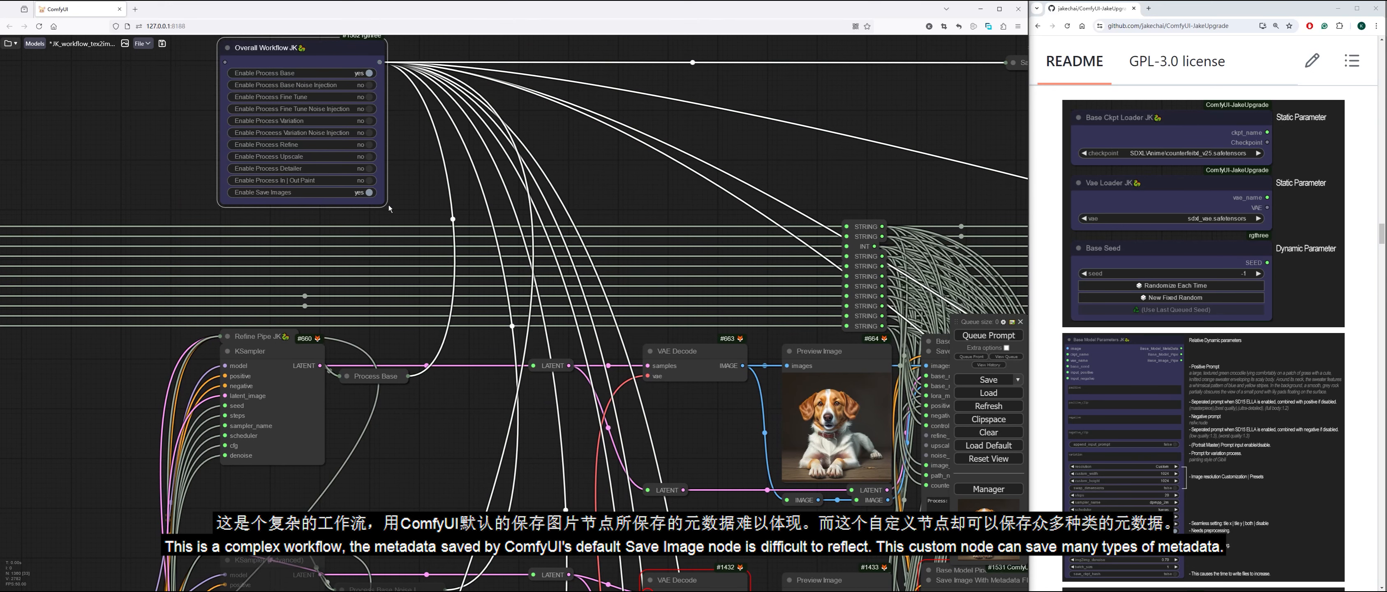
# Inspect the Save Image With Metadata Flow node and queue the prompt to generate and save an image with metadata
pyautogui.moveTo(864, 189); pyautogui.dragTo(703, 178)
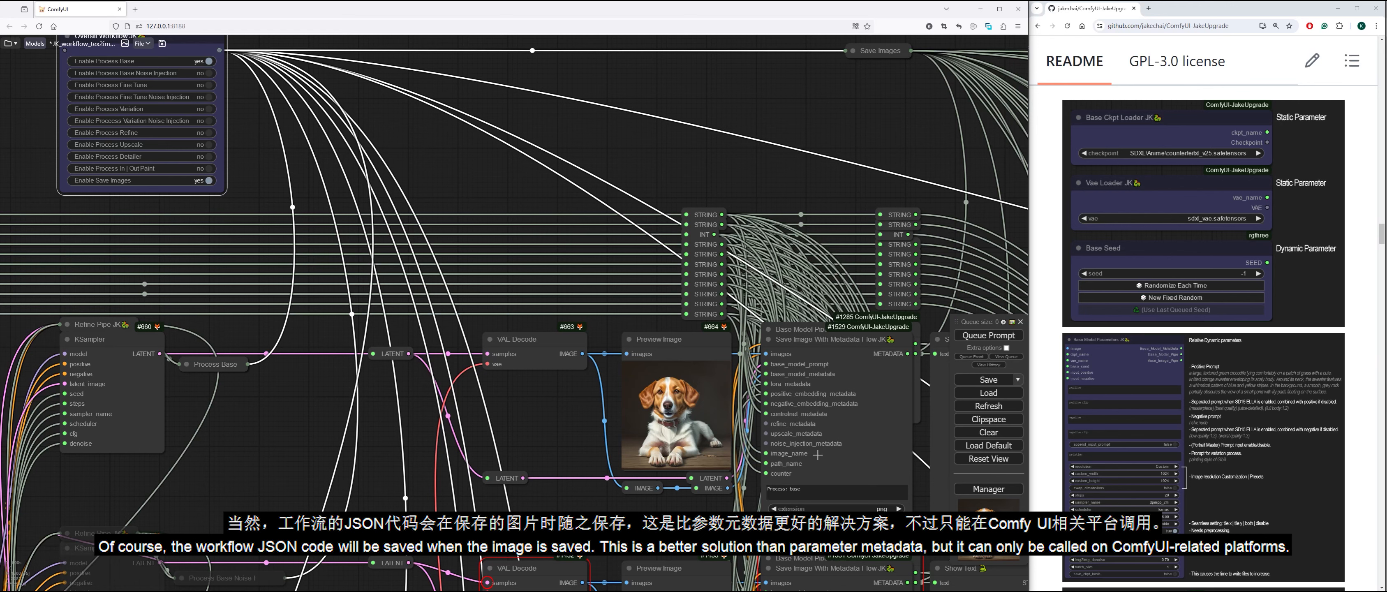
pyautogui.moveTo(753, 172); pyautogui.dragTo(516, 108)
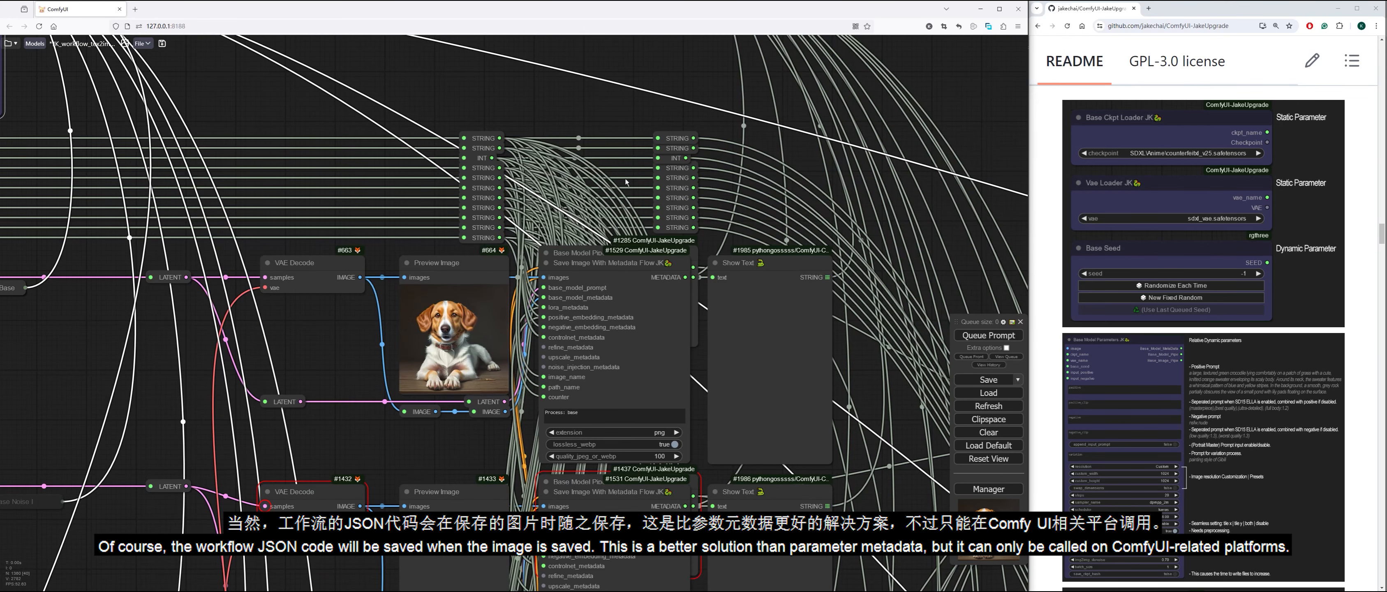
pyautogui.click(999, 337)
pyautogui.scroll(2, 873, 347)
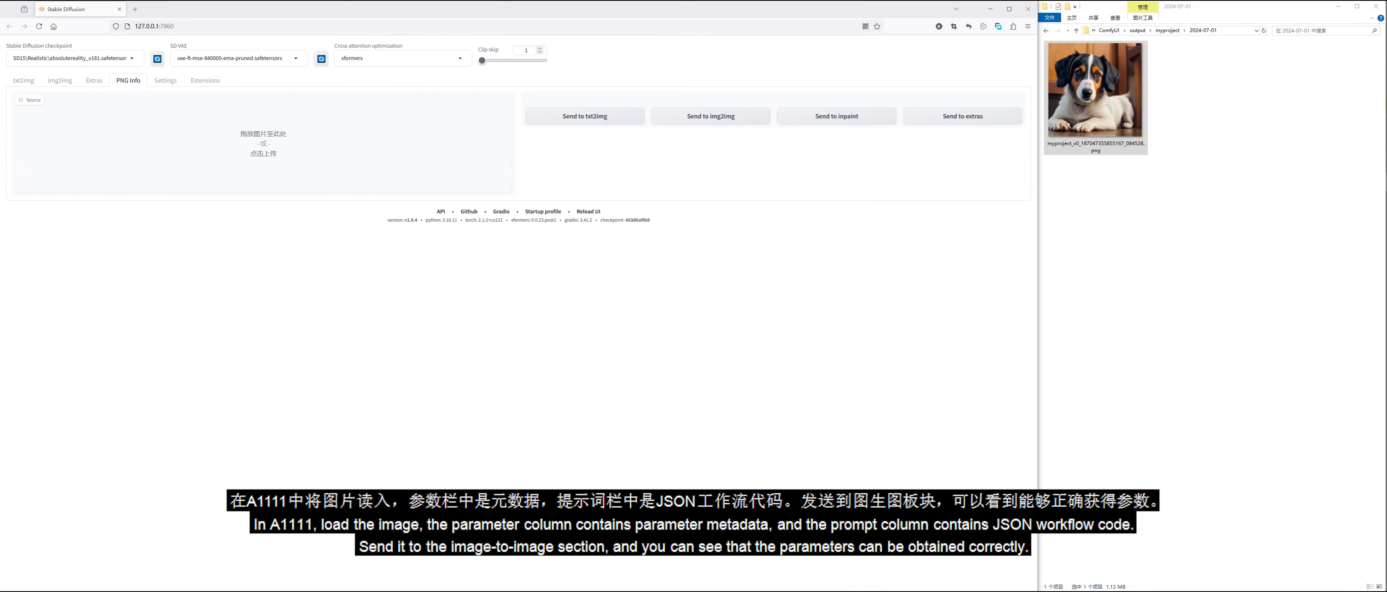
# Switch to Stable Diffusion WebUI, load the saved dog image into PNG Info, and examine its parameters and prompt metadata
pyautogui.moveTo(1104, 116); pyautogui.dragTo(326, 153)
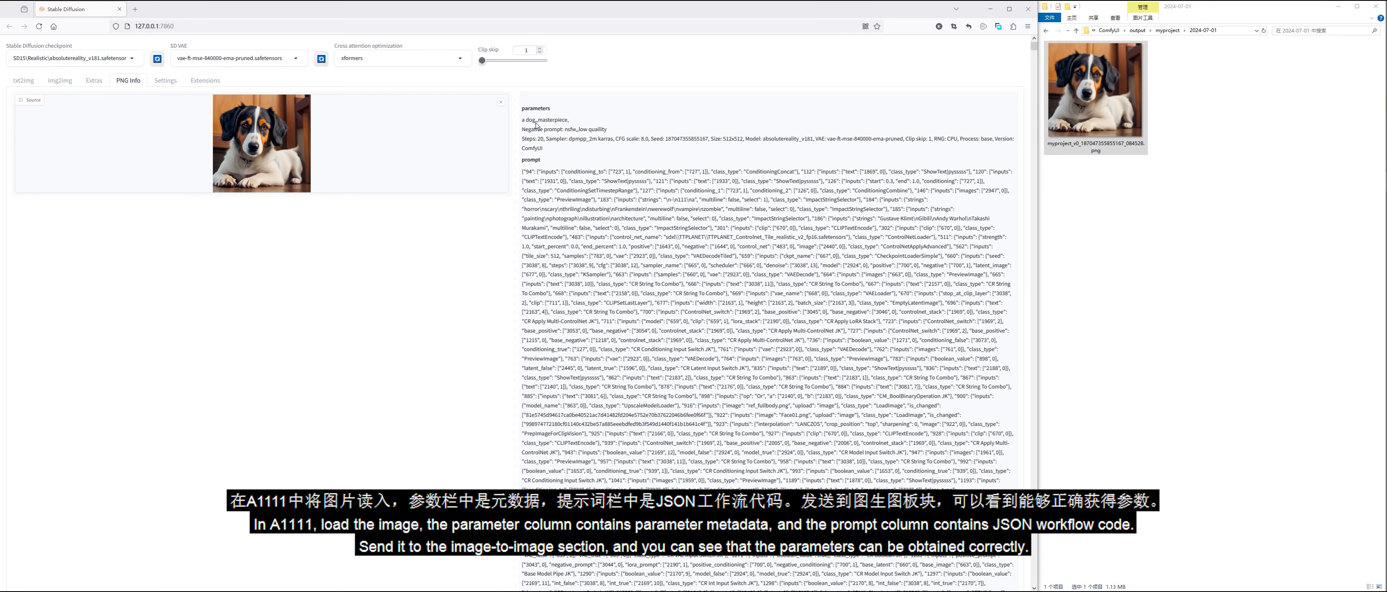
pyautogui.moveTo(523, 120); pyautogui.dragTo(559, 146)
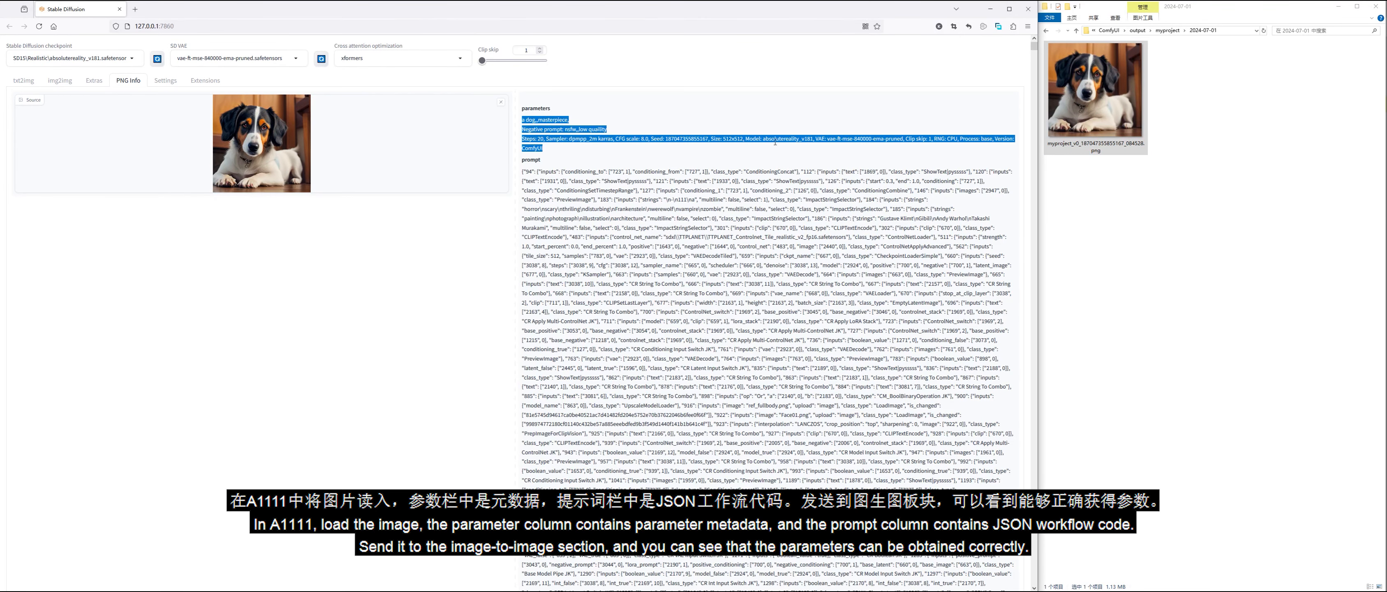
pyautogui.click(565, 153)
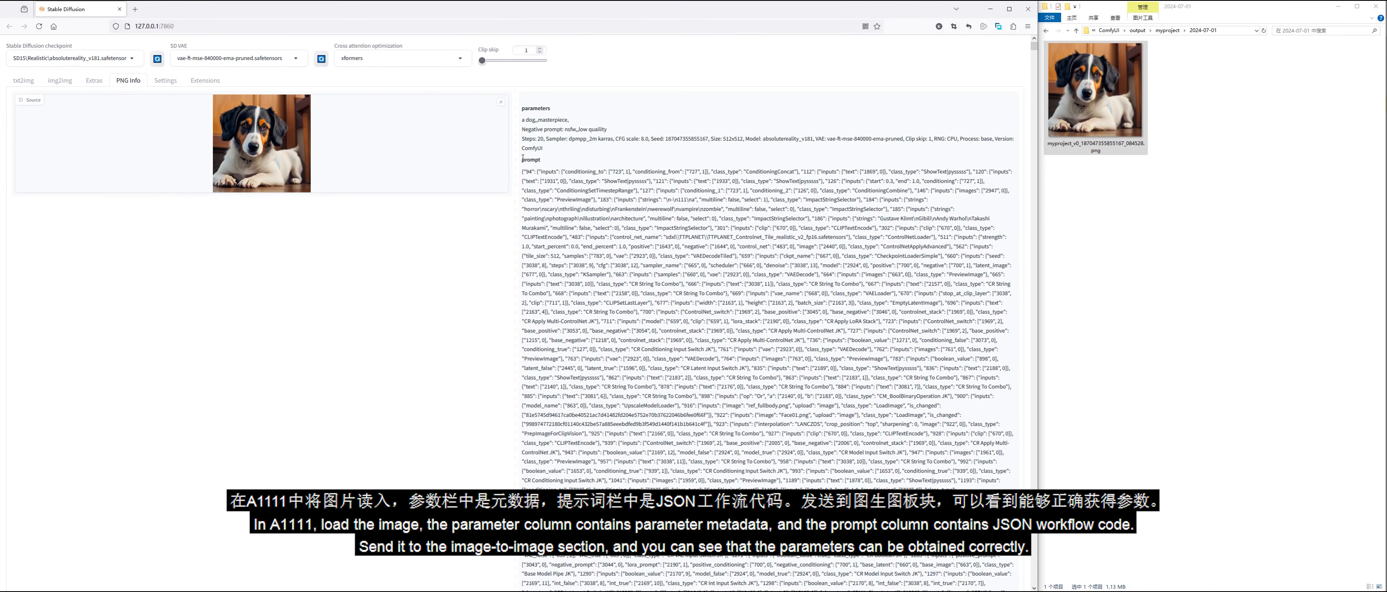
pyautogui.moveTo(521, 174); pyautogui.dragTo(571, 397)
pyautogui.click(560, 151)
# Send the image's metadata to txt2img and check the transferred prompts, sampler, size, CFG scale, seed and VAE
pyautogui.moveTo(1034, 48); pyautogui.dragTo(868, 586)
pyautogui.click(605, 548)
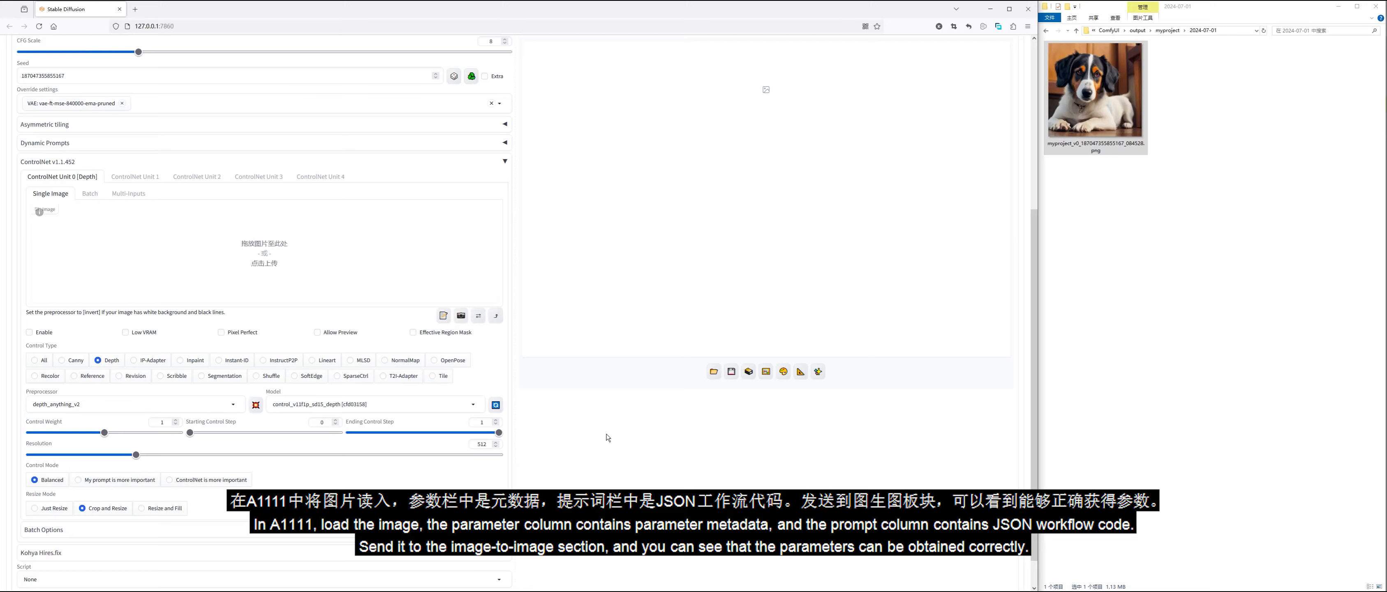
pyautogui.scroll(4, 351, 303)
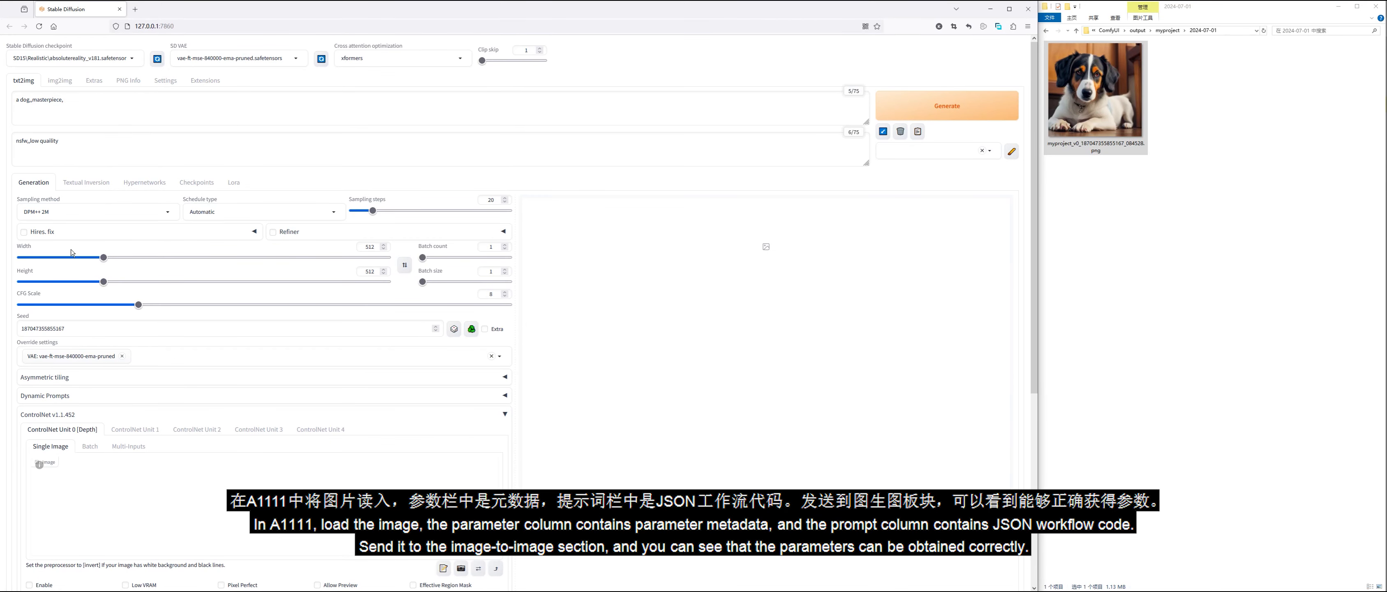
pyautogui.scroll(-2, 200, 263)
pyautogui.scroll(2, 178, 312)
pyautogui.scroll(-1, 158, 358)
pyautogui.scroll(-3, 158, 358)
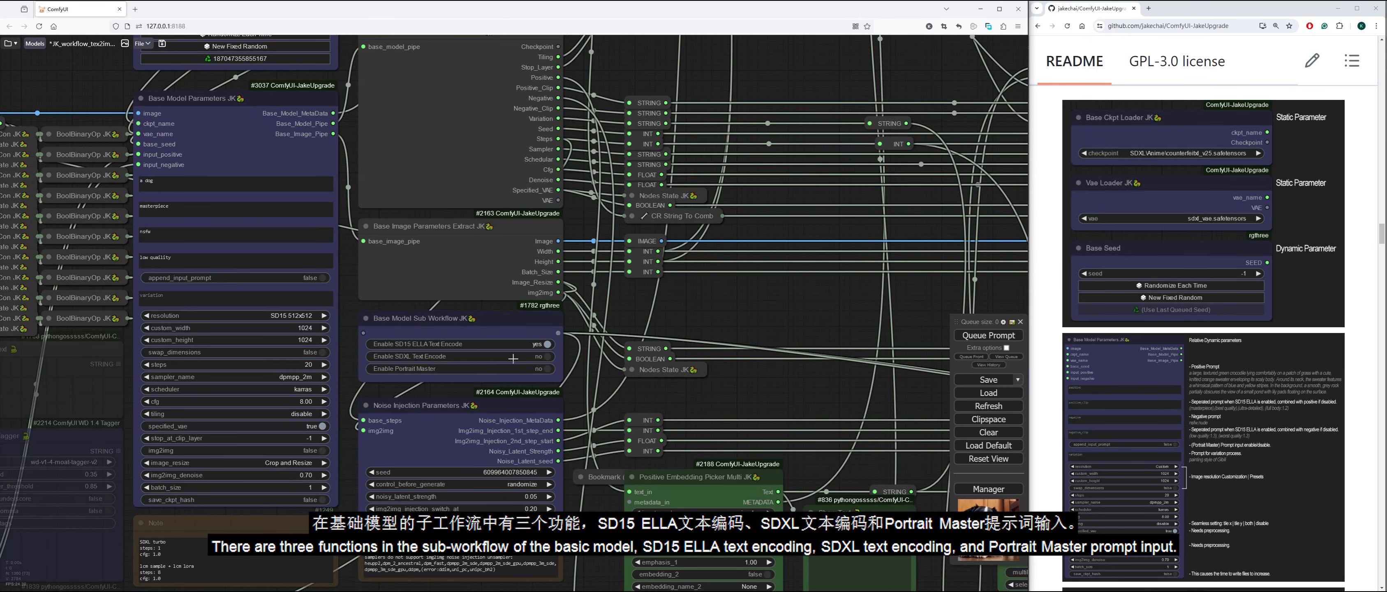
# Back in ComfyUI, enable Portrait Master in the Base Model Sub Workflow, inspect its node, and enable append_input_prompt in Base Model Parameters
pyautogui.click(548, 369)
pyautogui.moveTo(672, 322); pyautogui.dragTo(866, 241)
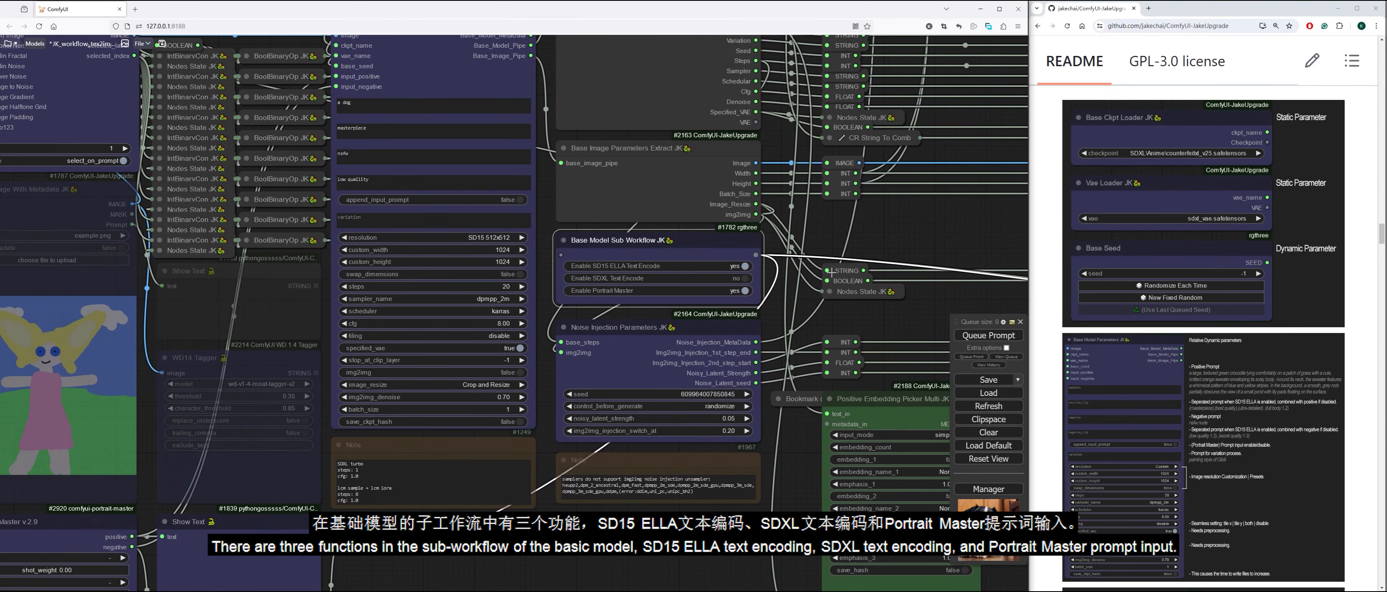
pyautogui.scroll(-4, 821, 274)
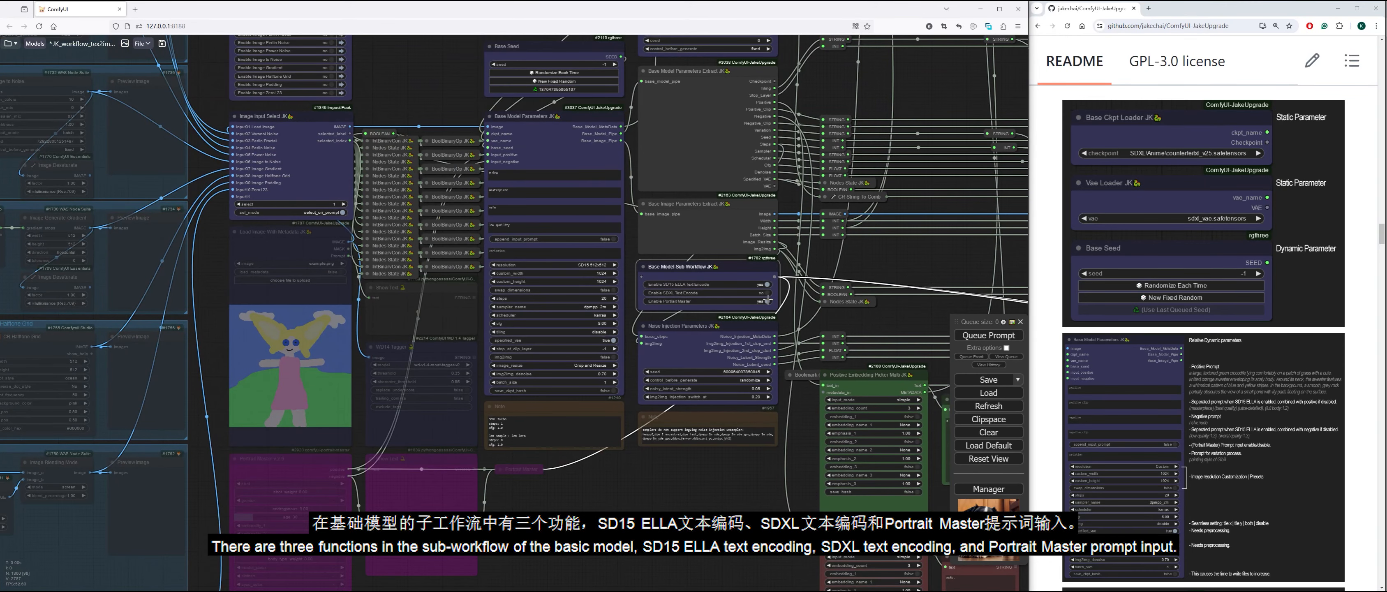
pyautogui.moveTo(502, 589); pyautogui.dragTo(605, 366)
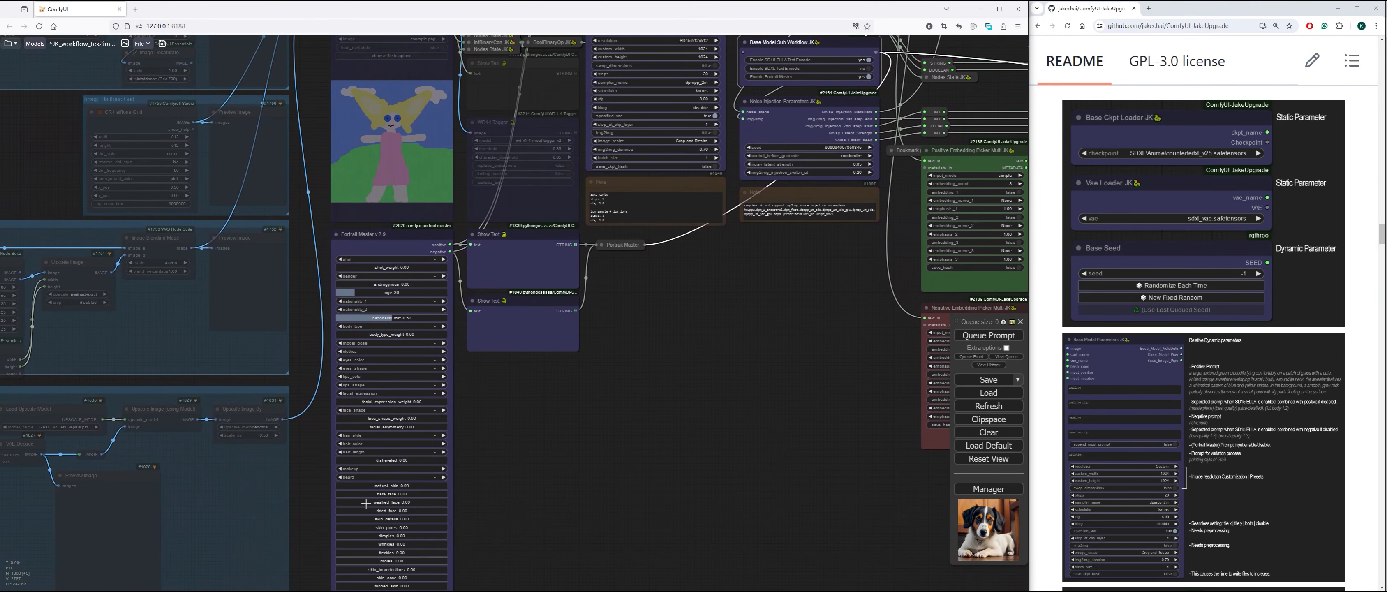
pyautogui.scroll(4, 401, 327)
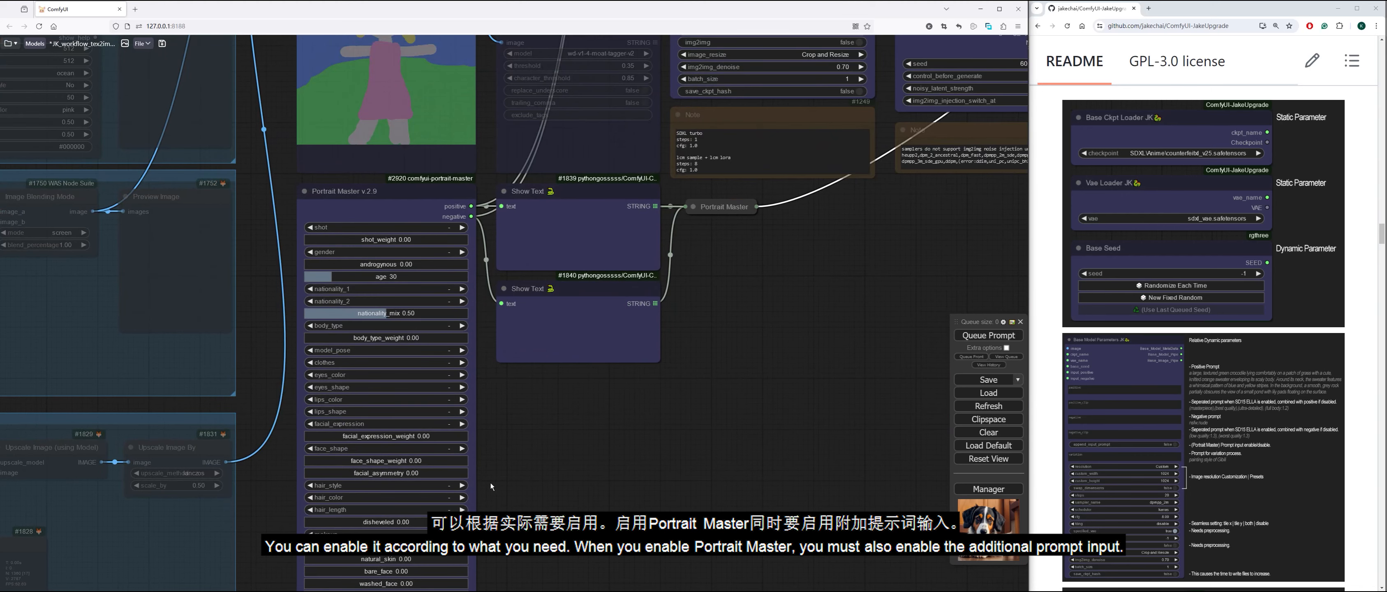
pyautogui.scroll(-4, 556, 467)
pyautogui.moveTo(789, 351); pyautogui.dragTo(672, 556)
pyautogui.scroll(2, 644, 247)
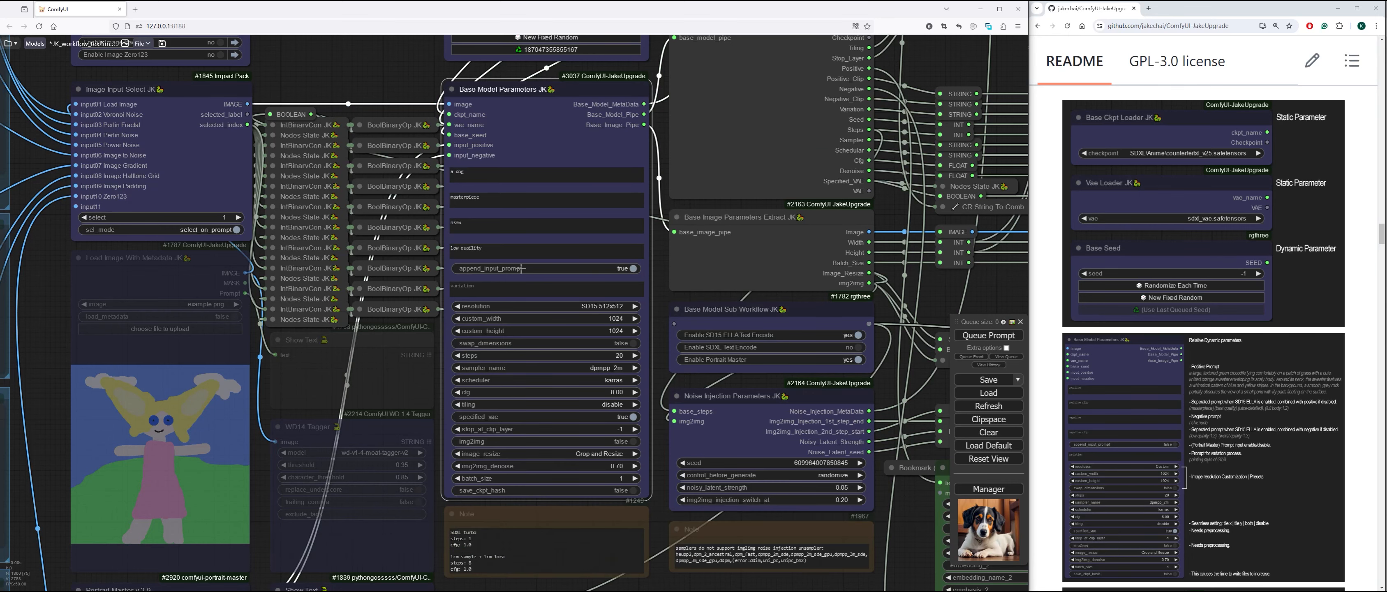
# Disable Portrait Master and append_input_prompt, and enable img2img in the Base Model Parameters node
pyautogui.moveTo(622, 441); pyautogui.dragTo(645, 273)
pyautogui.click(658, 273)
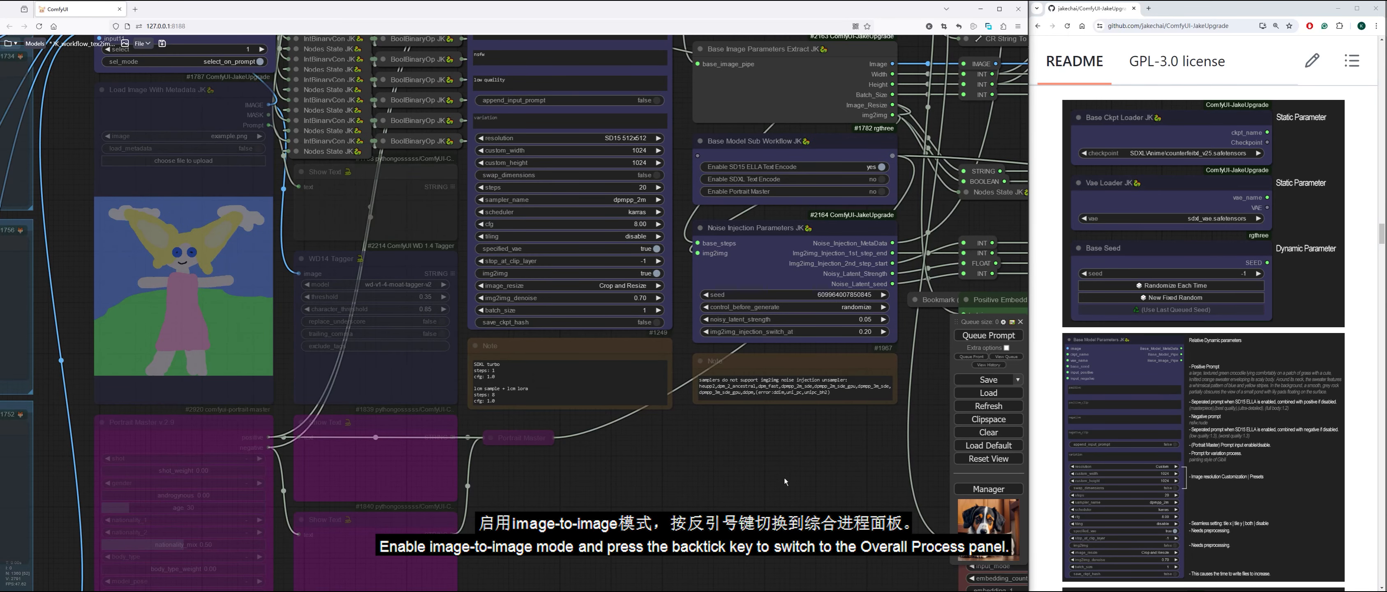
# Turn off all processes in the Overall Workflow node and queue the prompt from the Base Model module to preprocess the node states
pyautogui.press('`')
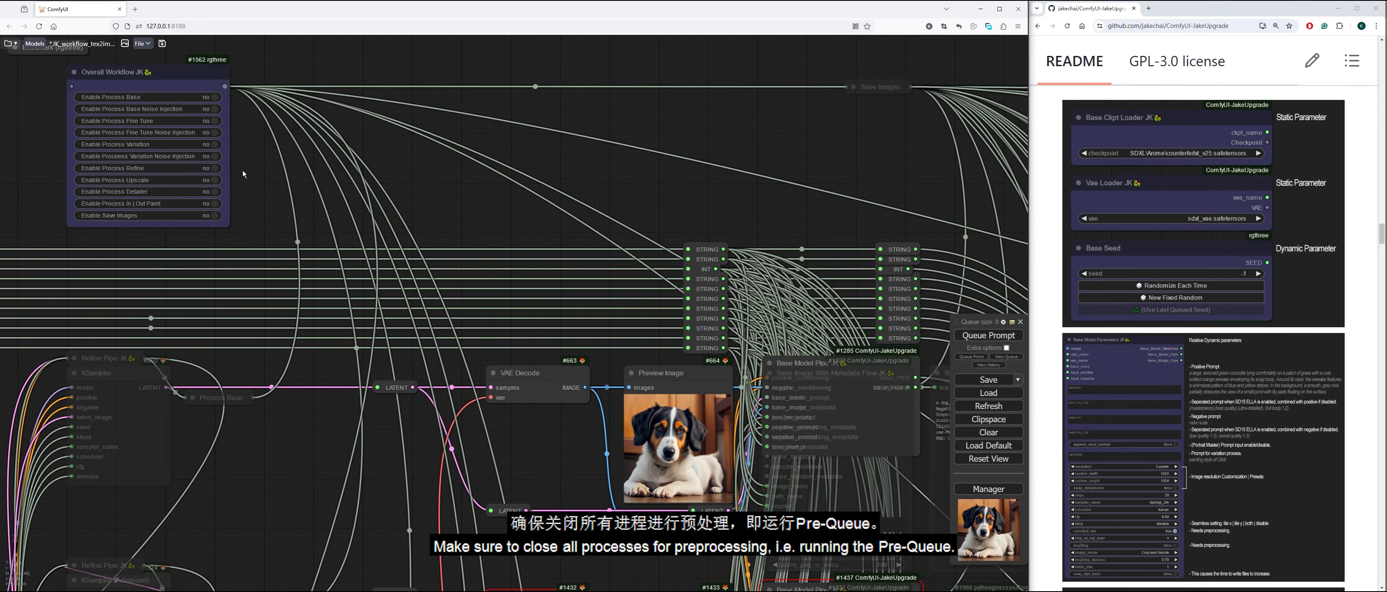
pyautogui.press('1')
pyautogui.click(987, 337)
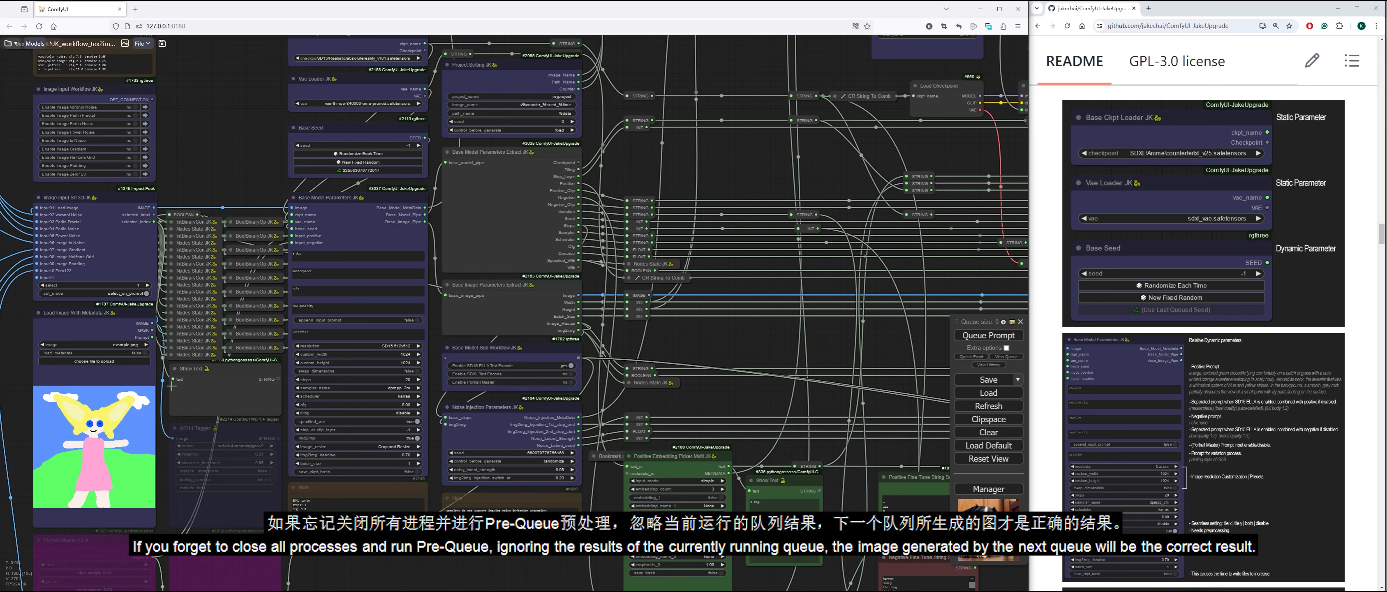
# Load Face09.png in the Load Image With Metadata node
pyautogui.moveTo(525, 586); pyautogui.dragTo(544, 522)
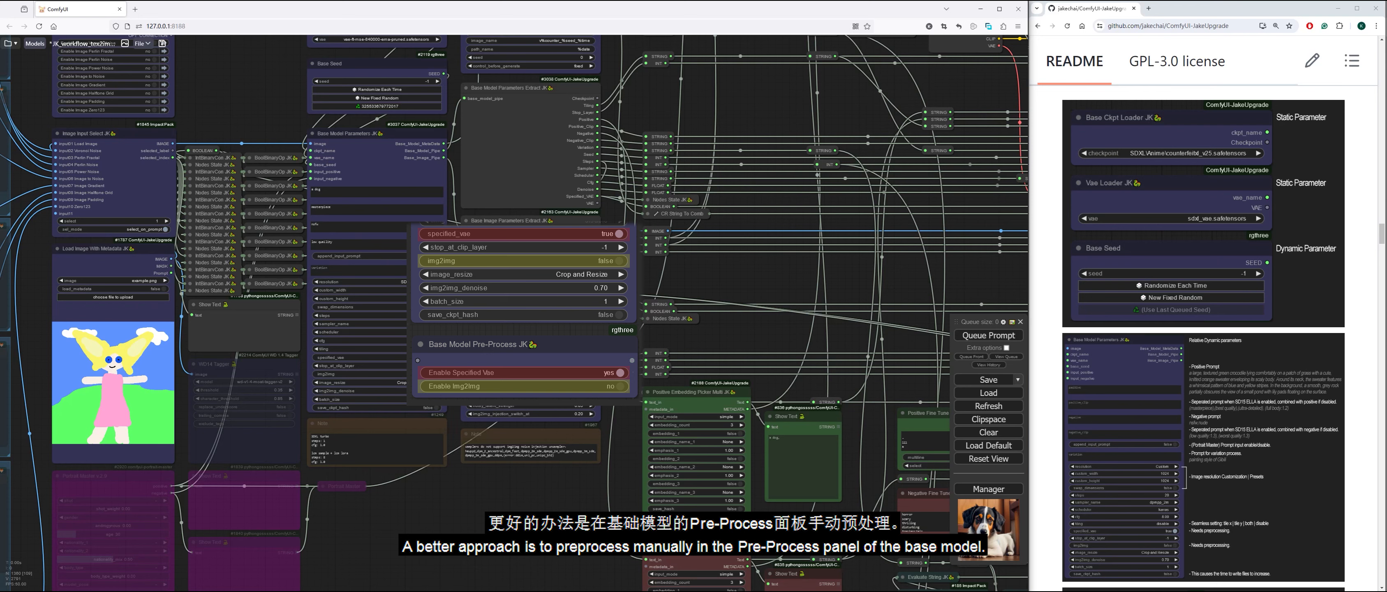
pyautogui.moveTo(46, 354); pyautogui.dragTo(212, 410)
pyautogui.click(315, 352)
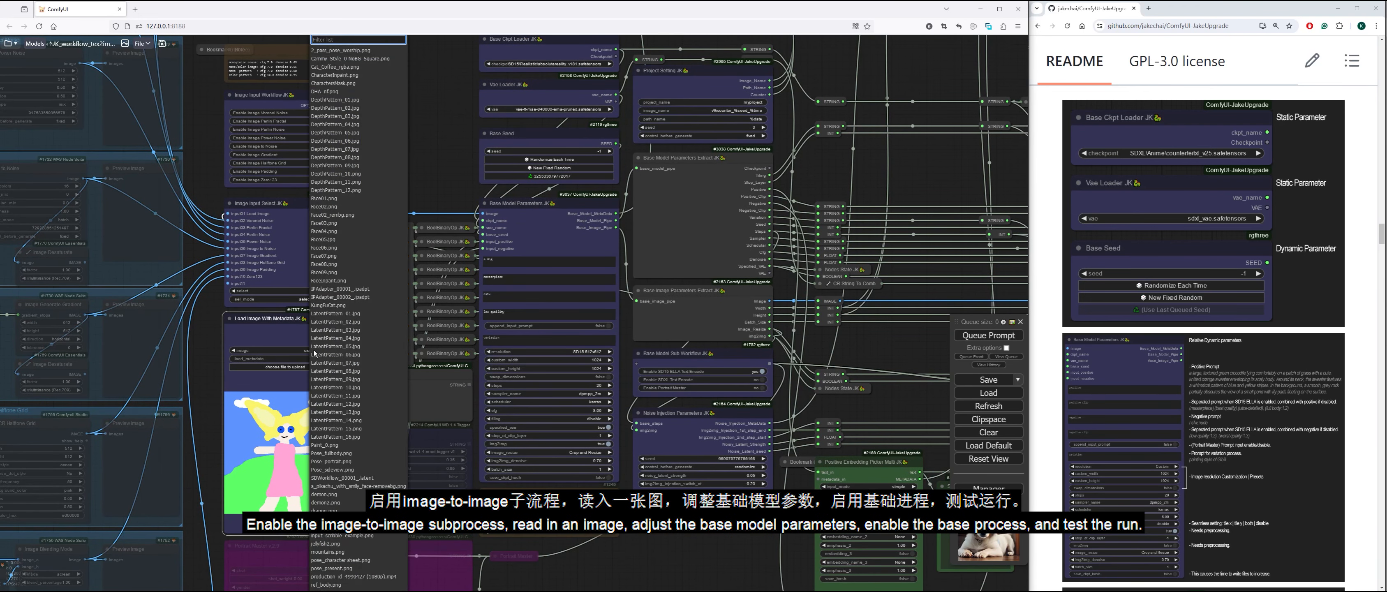
pyautogui.write('face')
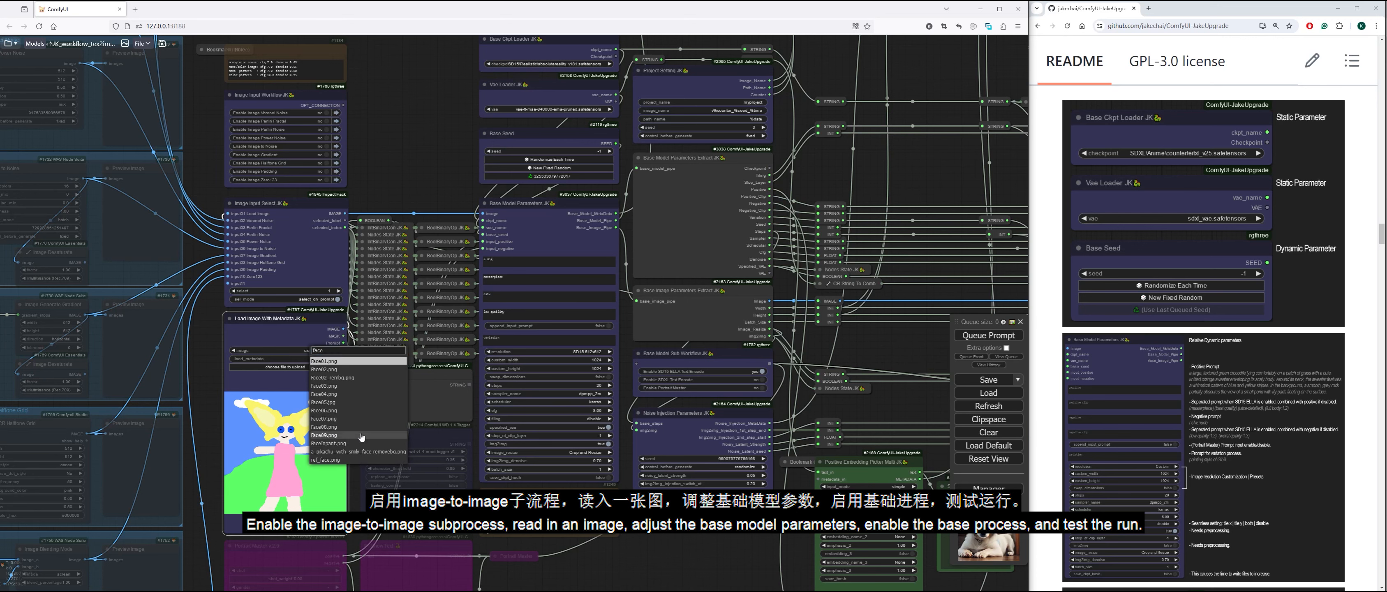
pyautogui.click(329, 435)
# Choose Face01.png as the input image in the Load Image With Metadata node
pyautogui.click(300, 350)
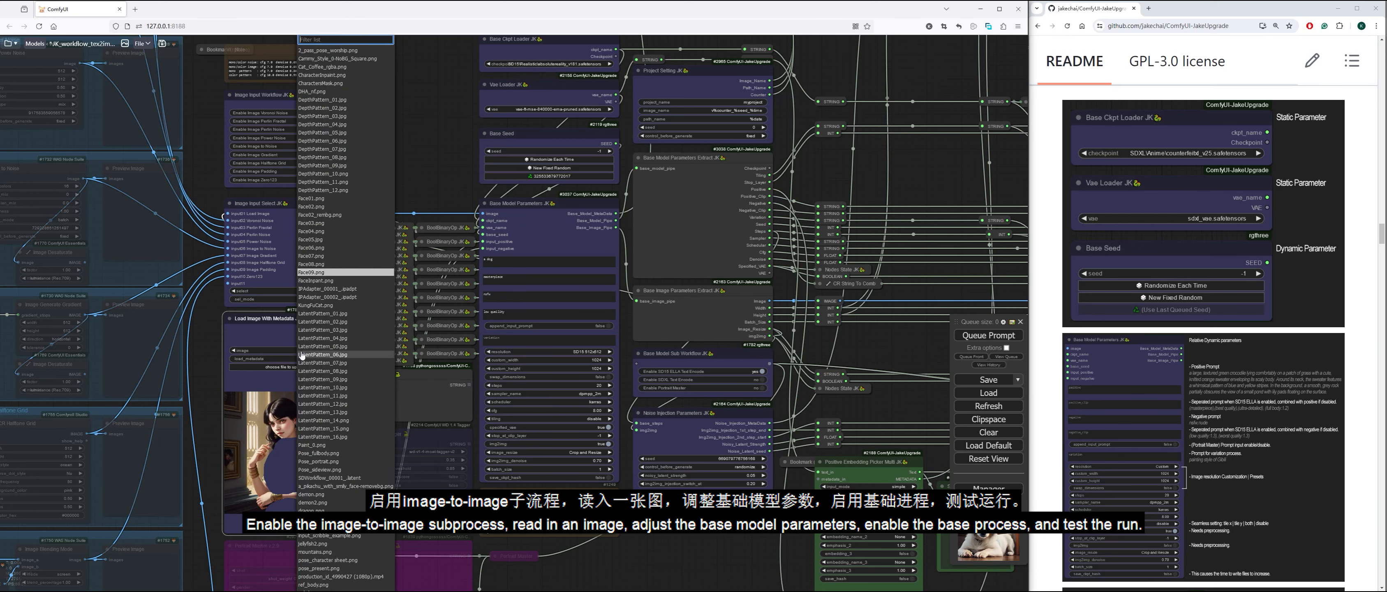
pyautogui.write('face')
pyautogui.click(329, 363)
# Replace the positive prompt in the Base Model Parameters node with "a girl"
pyautogui.moveTo(435, 96); pyautogui.dragTo(271, 111)
pyautogui.scroll(2, 303, 222)
pyautogui.tripleClick(332, 285)
pyautogui.write('a girl')
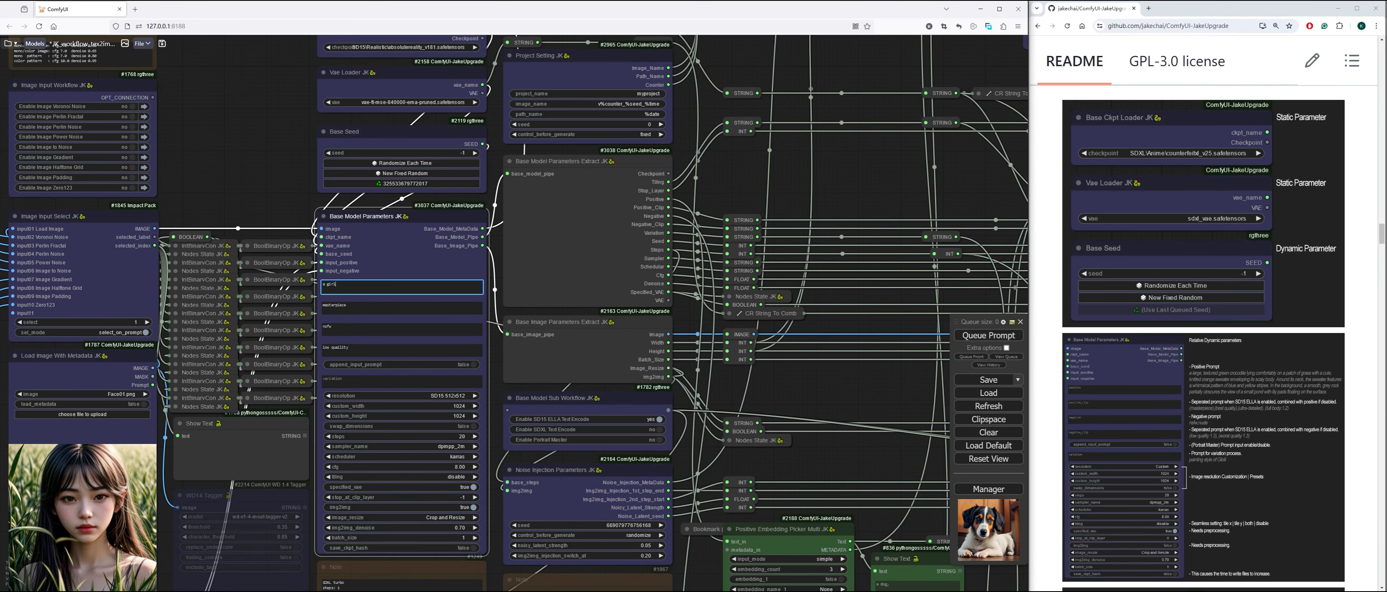
# Enable Process Base in the Overall Workflow node
pyautogui.moveTo(267, 158); pyautogui.dragTo(247, 139)
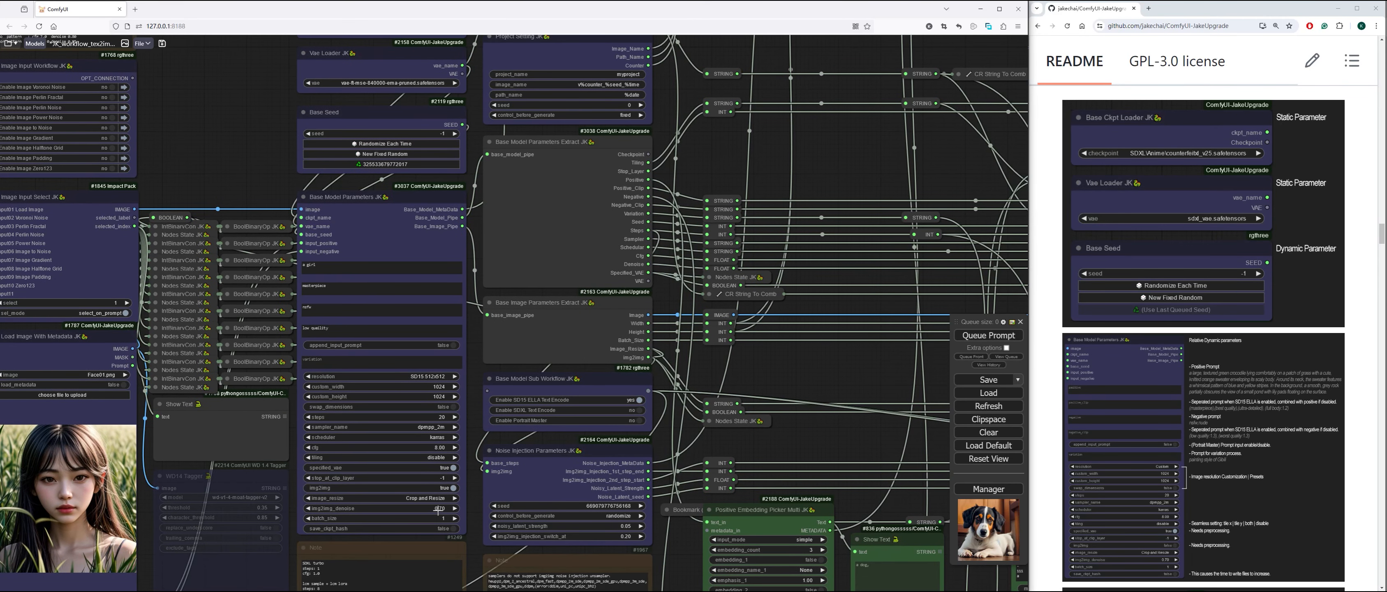
pyautogui.moveTo(848, 161); pyautogui.dragTo(655, 326)
pyautogui.press('1')
pyautogui.click(214, 98)
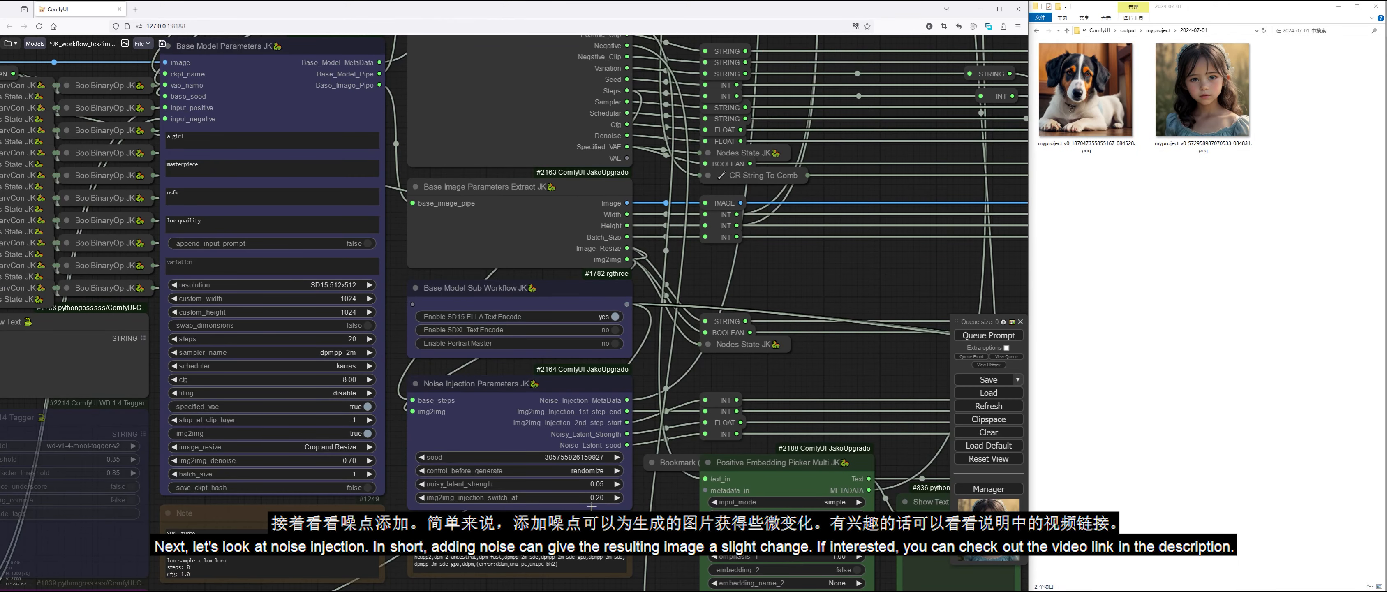
# Enable Process Base and Process Base Noise Injection in the Overall Workflow node and queue the prompt
pyautogui.scroll(-2, 678, 511)
pyautogui.scroll(-1, 678, 510)
pyautogui.moveTo(824, 103); pyautogui.dragTo(717, 241)
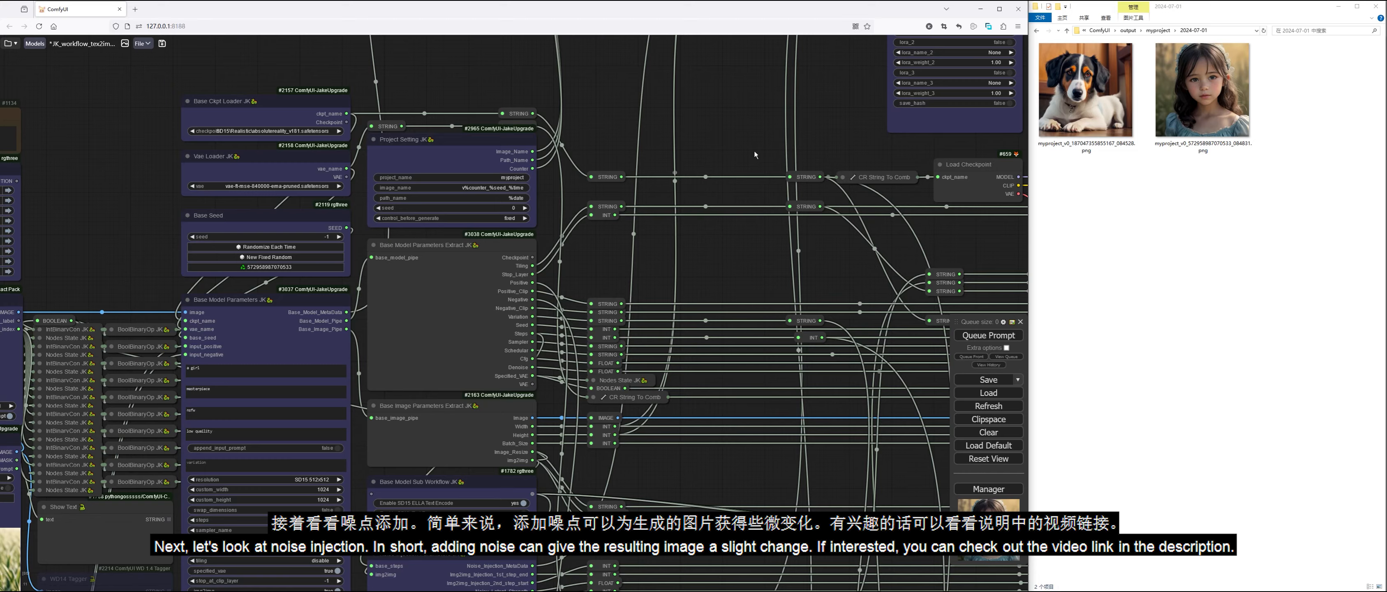
pyautogui.press('1')
pyautogui.click(208, 98)
pyautogui.click(212, 109)
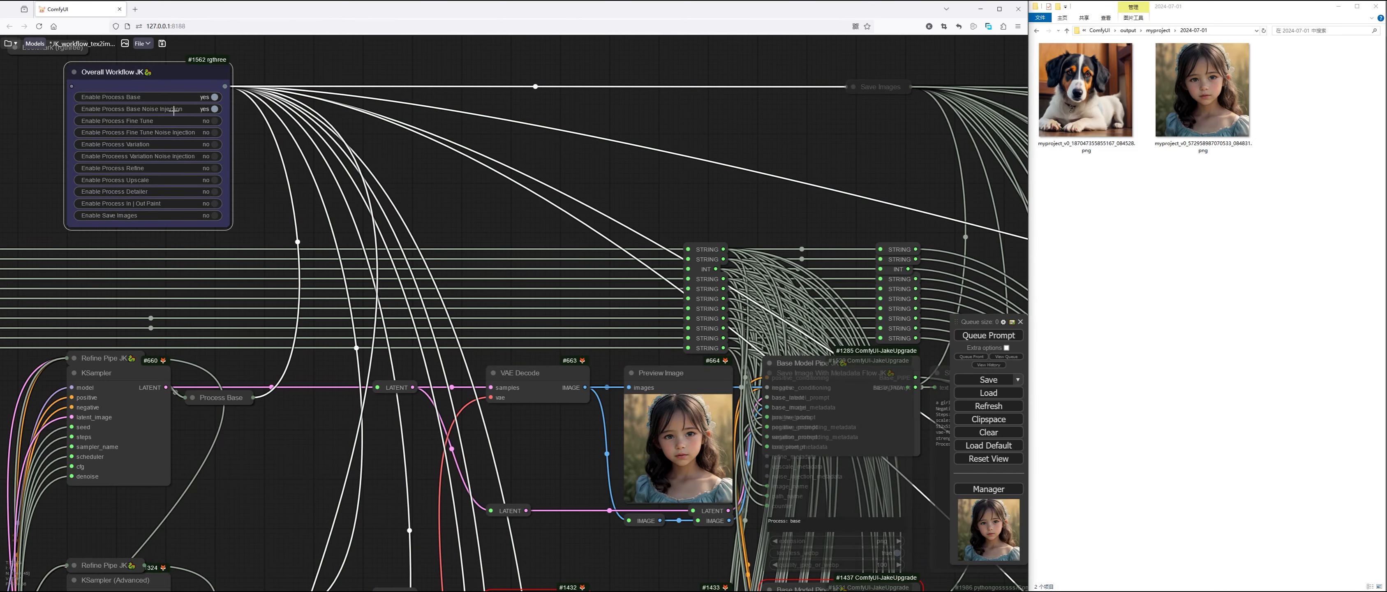
pyautogui.moveTo(554, 461); pyautogui.dragTo(524, 370)
pyautogui.click(989, 336)
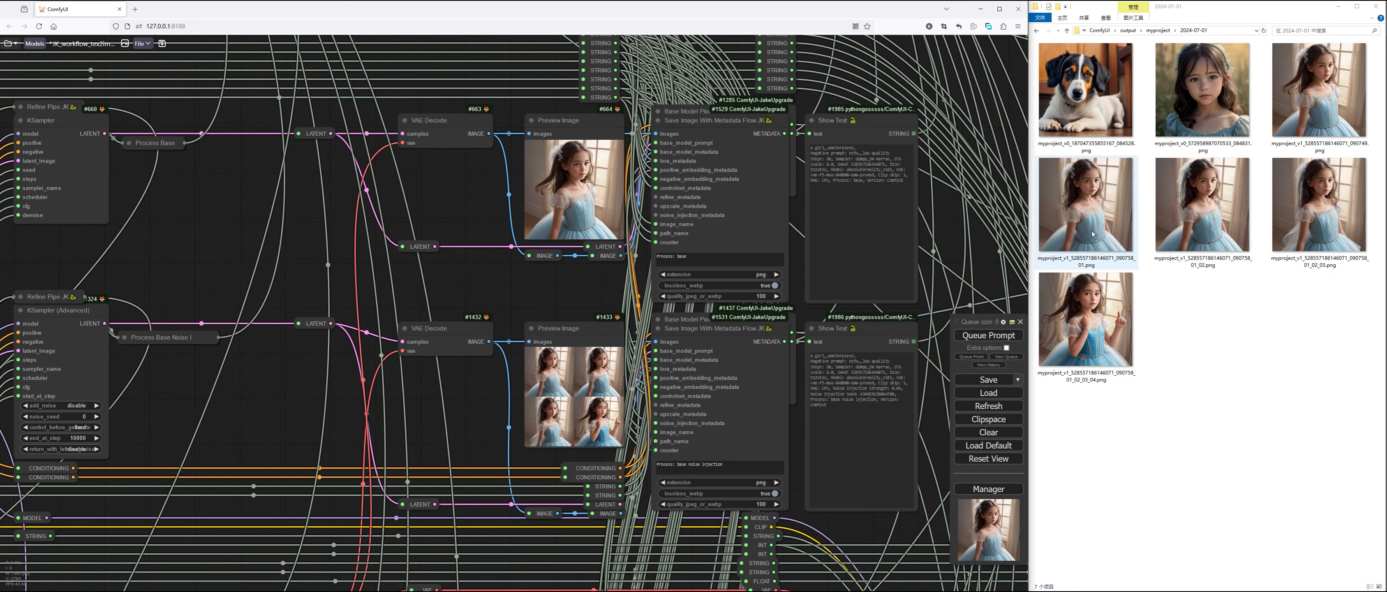
# Open the newly generated base image of the girl in the image viewer and step forward through its noise-injected versions
pyautogui.click(1319, 111)
pyautogui.doubleClick(1319, 111)
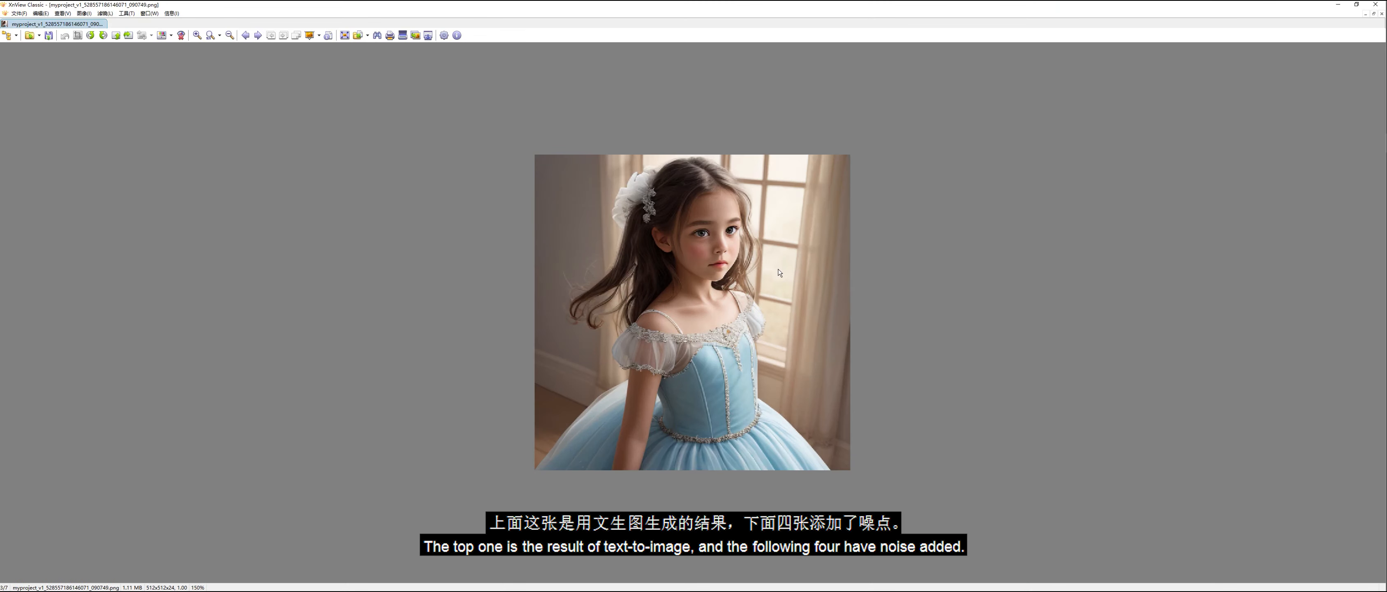
pyautogui.click(257, 36)
pyautogui.click(257, 36)
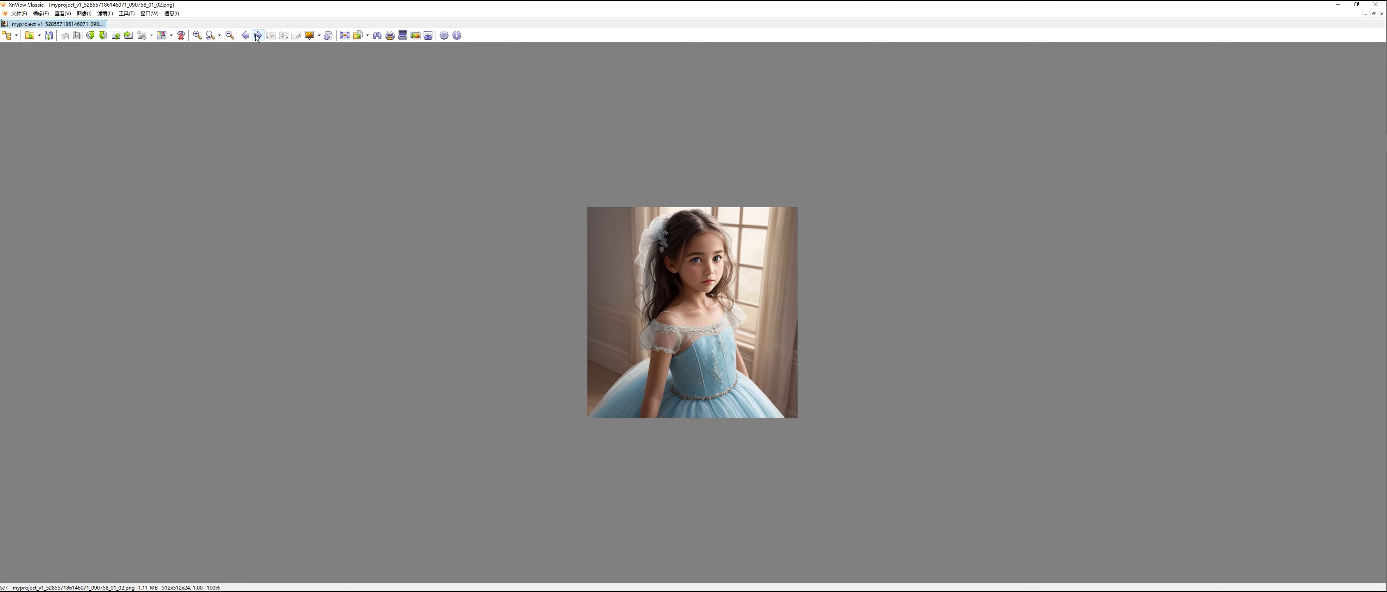
pyautogui.click(257, 35)
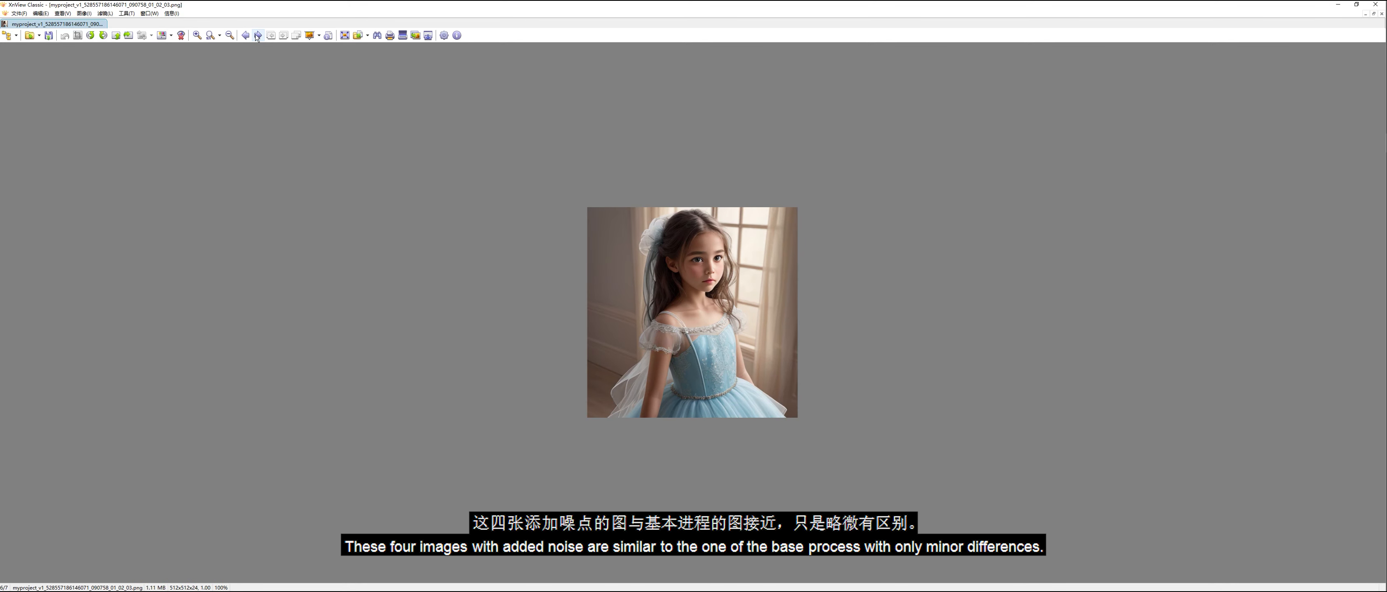
pyautogui.click(257, 36)
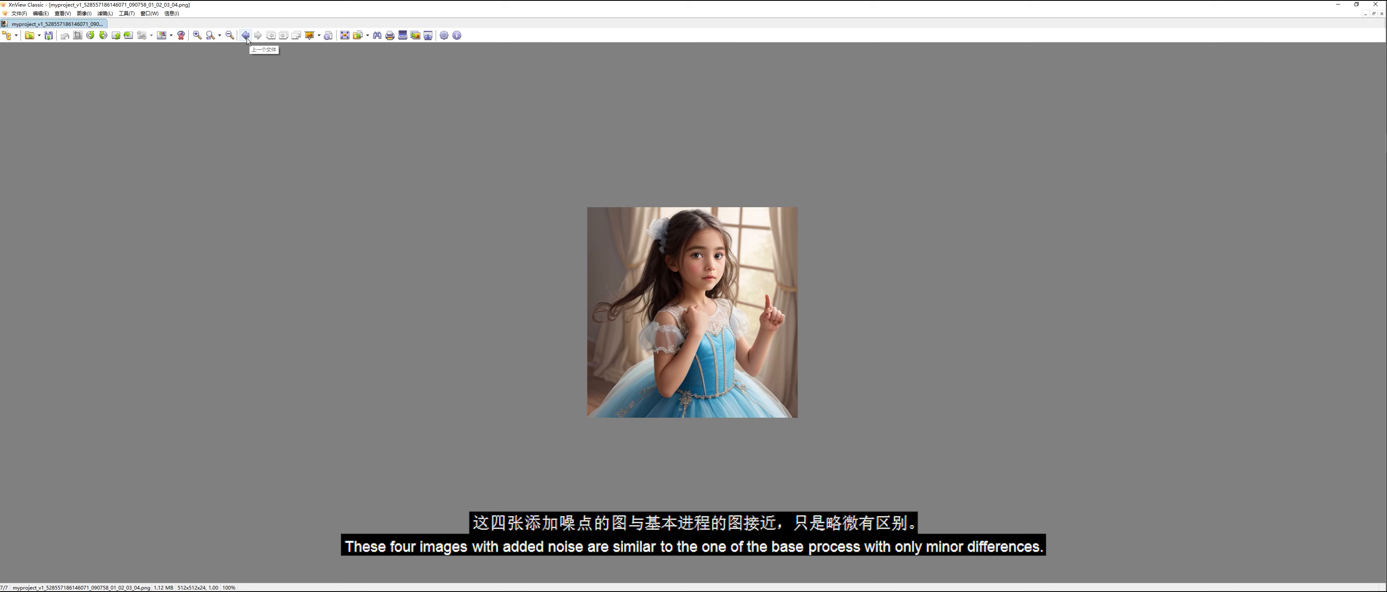
# Compare the noise-injected images by going back and forth between them, and close the image viewer
pyautogui.click(247, 38)
pyautogui.click(247, 38)
pyautogui.click(247, 38)
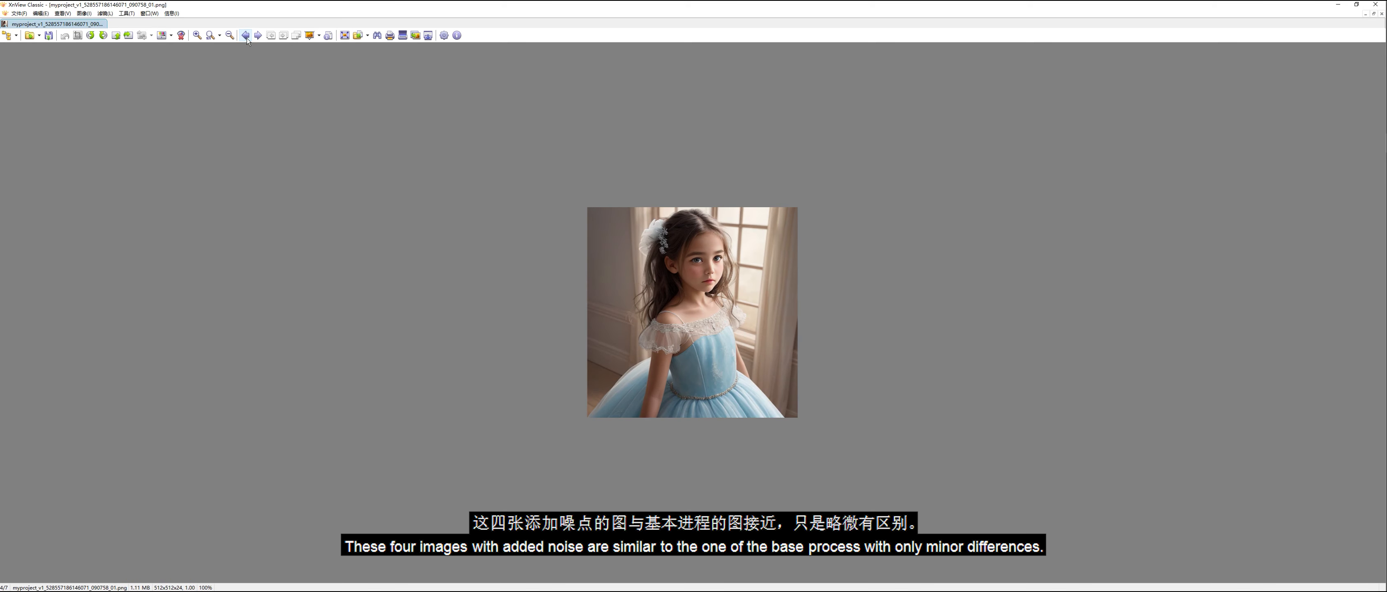
pyautogui.click(252, 37)
pyautogui.click(252, 36)
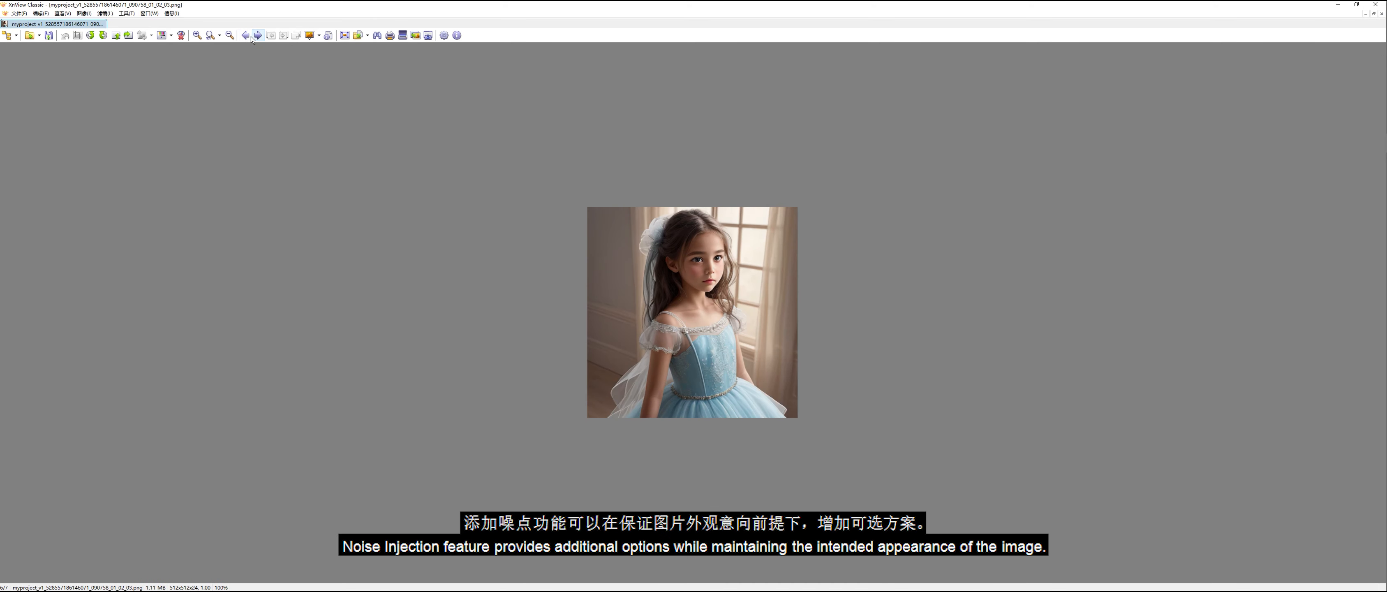
pyautogui.click(247, 37)
pyautogui.click(247, 37)
pyautogui.click(257, 37)
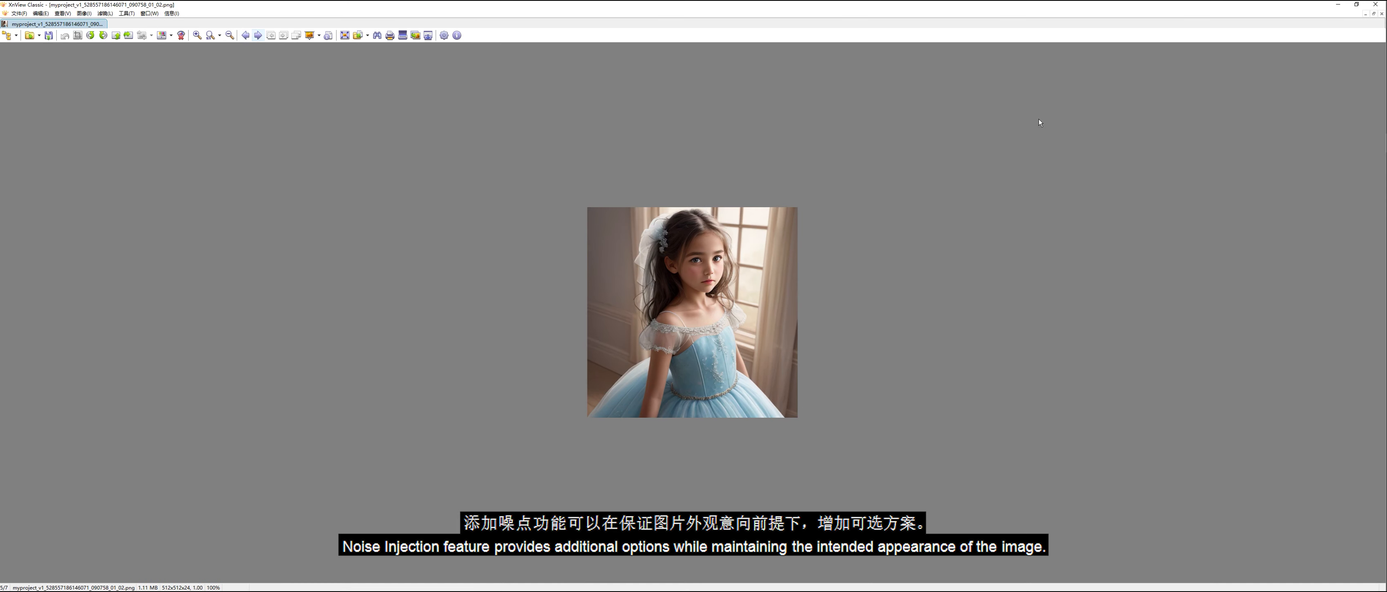
pyautogui.click(1375, 5)
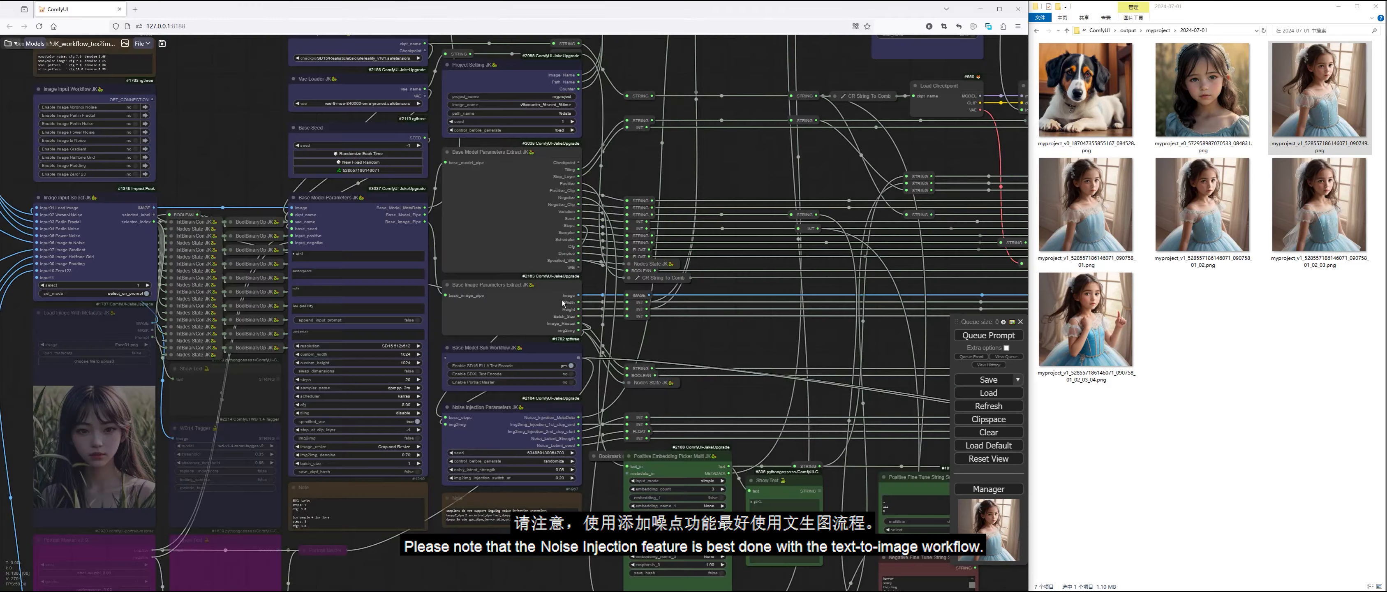
# Enable img2img in the Base Model Parameters node
pyautogui.scroll(3, 440, 461)
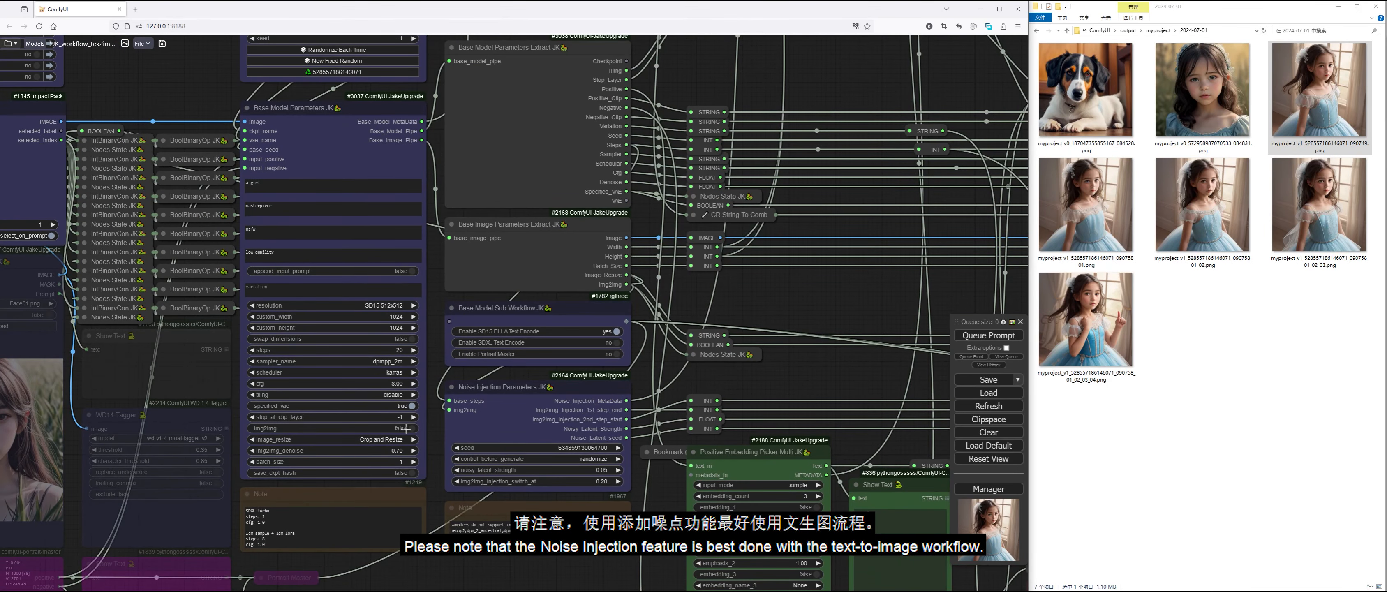
pyautogui.scroll(-3, 417, 429)
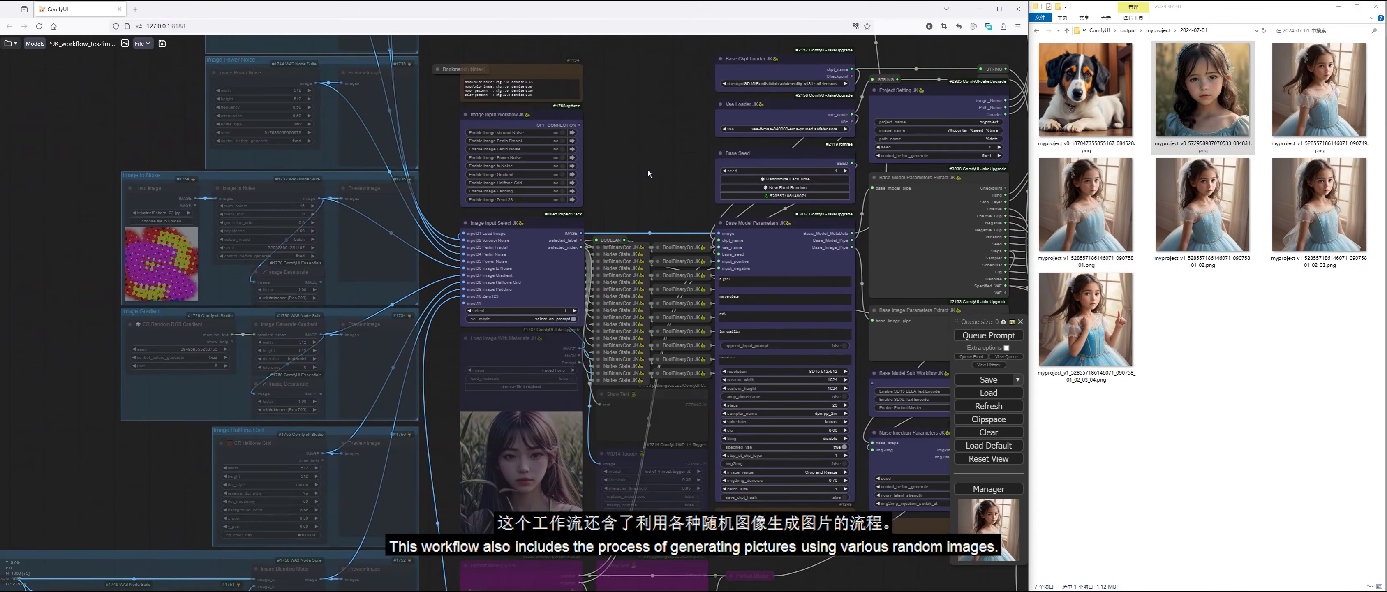
pyautogui.moveTo(648, 170); pyautogui.dragTo(649, 167)
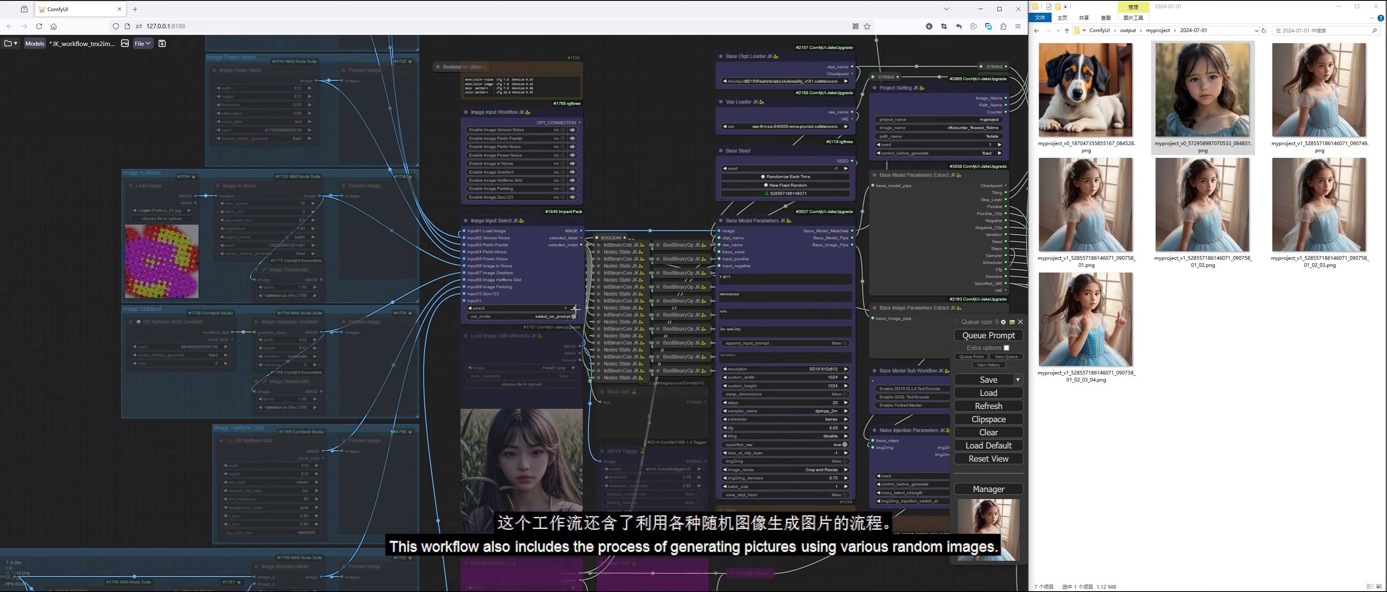
pyautogui.scroll(4, 504, 238)
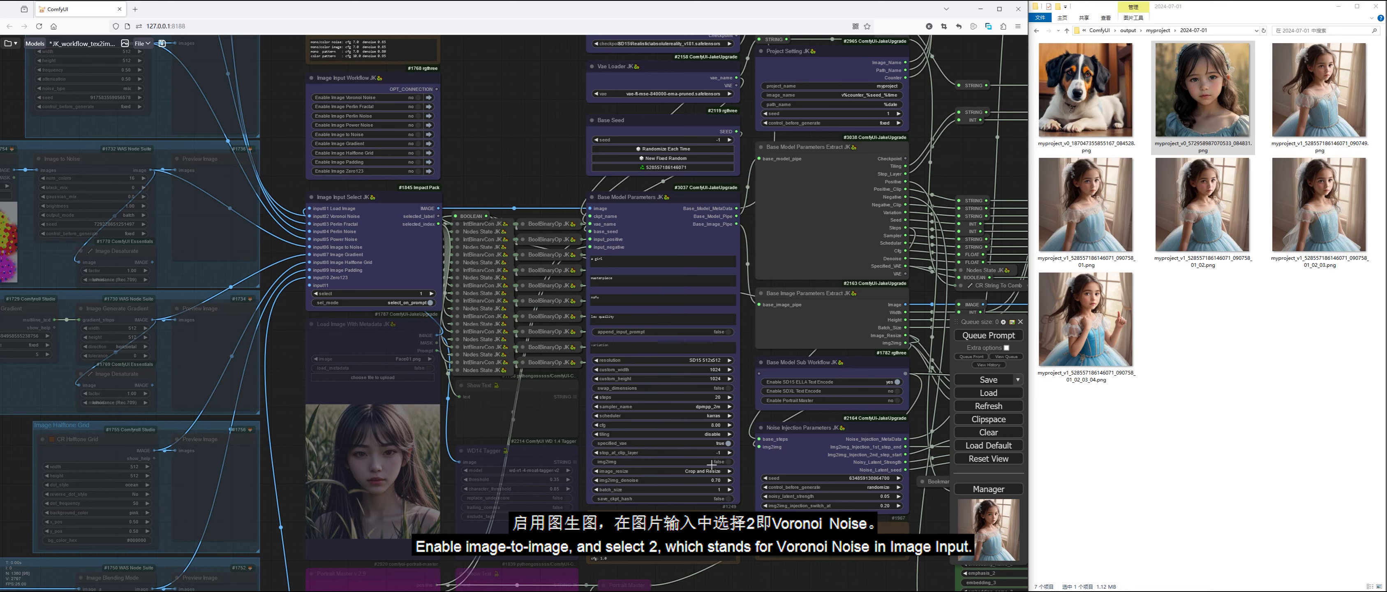
pyautogui.click(728, 463)
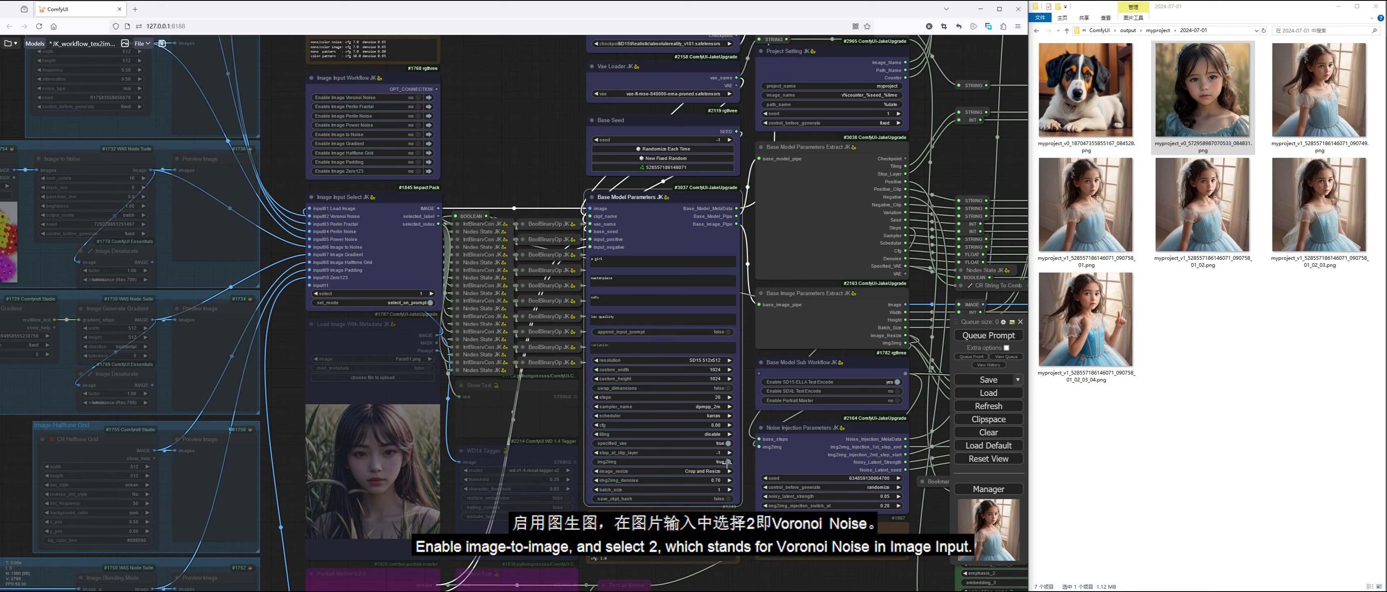
# Set the Image Input Select node to input 2, Voronoi Noise
pyautogui.moveTo(464, 134); pyautogui.dragTo(624, 187)
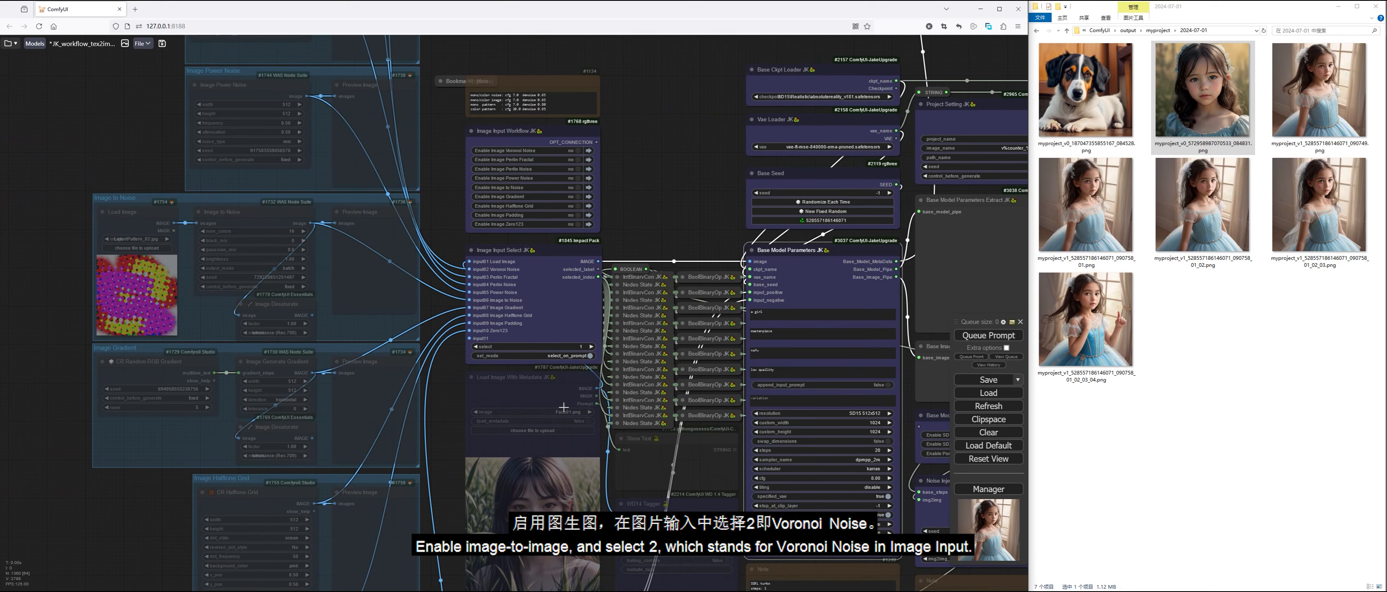
pyautogui.scroll(2, 536, 339)
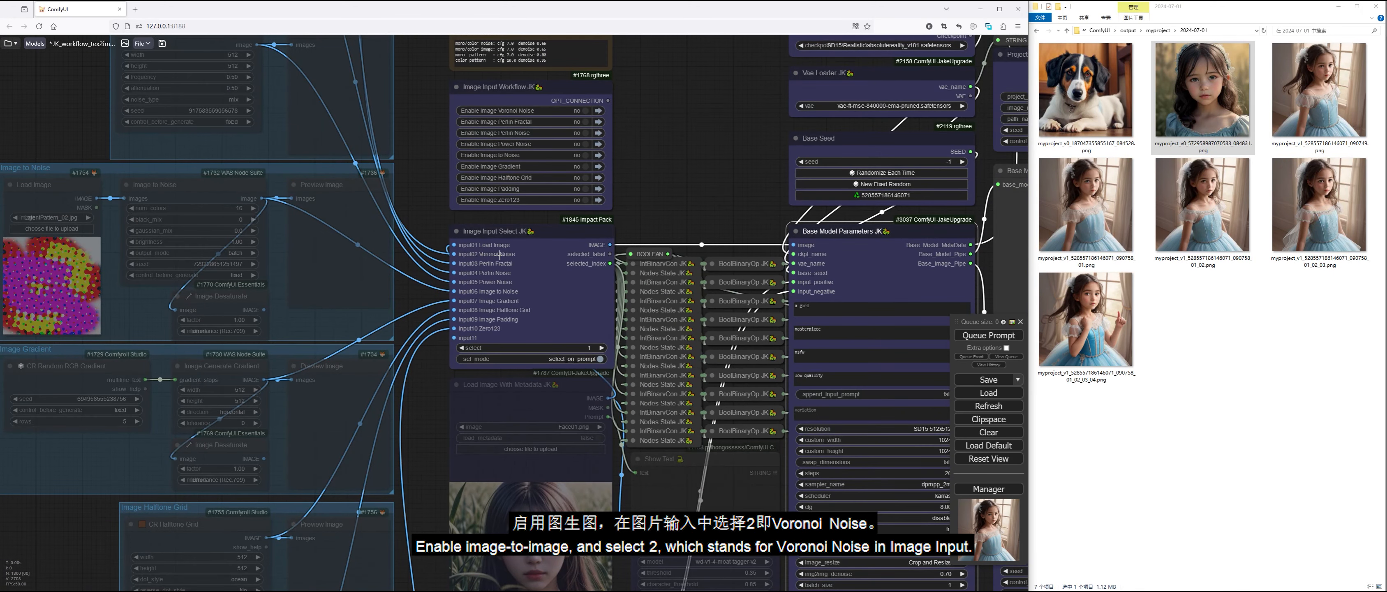
pyautogui.click(601, 348)
# Toggle Image Voronoi Noise on and off in the Image Input Workflow node, and queue the prompt to preprocess the image input
pyautogui.moveTo(679, 219); pyautogui.dragTo(740, 370)
pyautogui.click(646, 262)
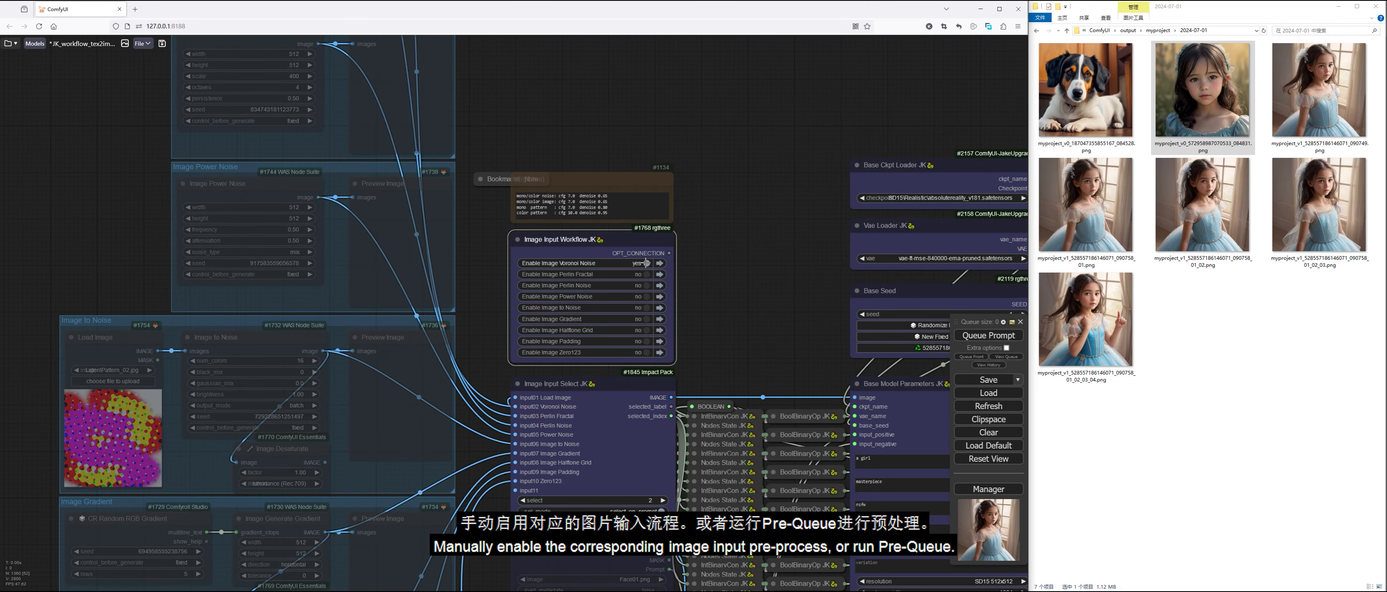
pyautogui.click(645, 263)
pyautogui.click(986, 334)
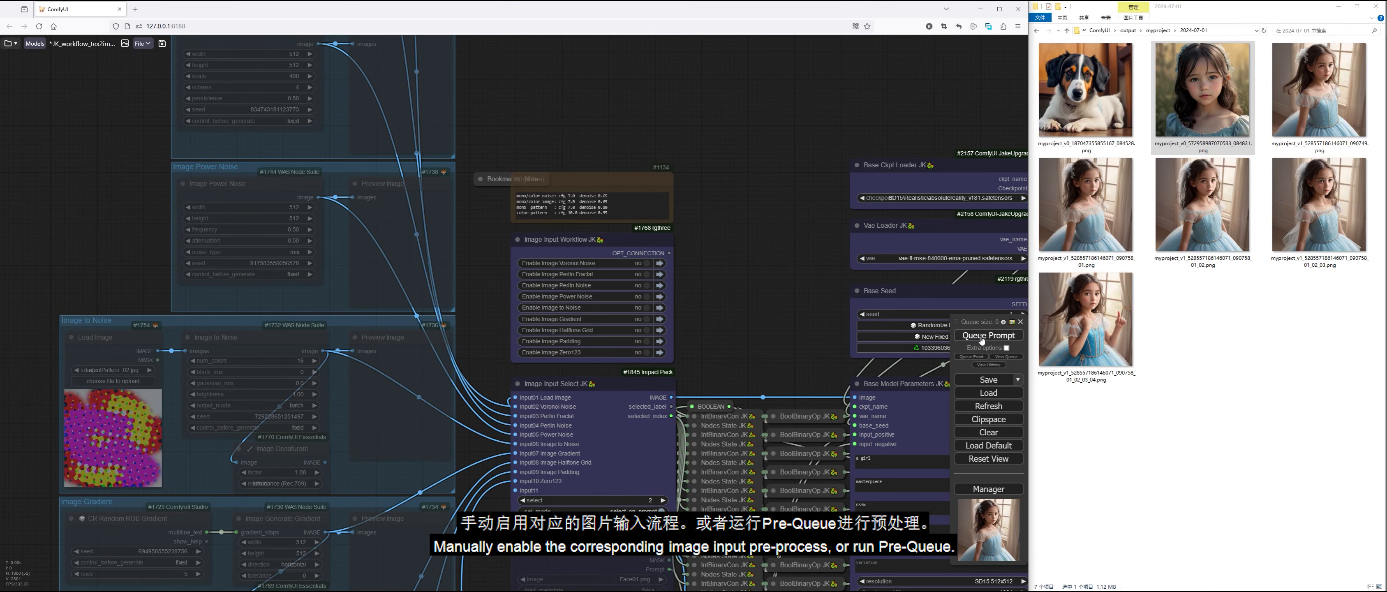
# Queue the prompt to preview the output of the Image Voronoi Noise Filter node
pyautogui.moveTo(763, 210); pyautogui.dragTo(814, 430)
pyautogui.moveTo(635, 155); pyautogui.dragTo(693, 409)
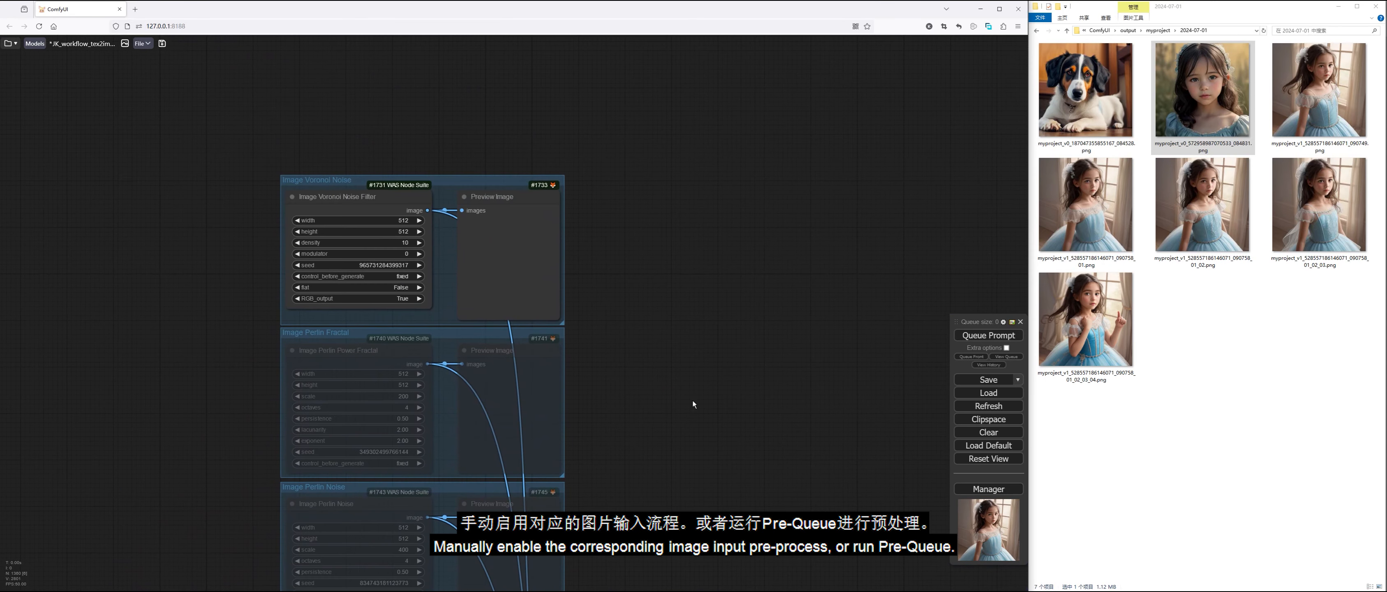
pyautogui.click(982, 338)
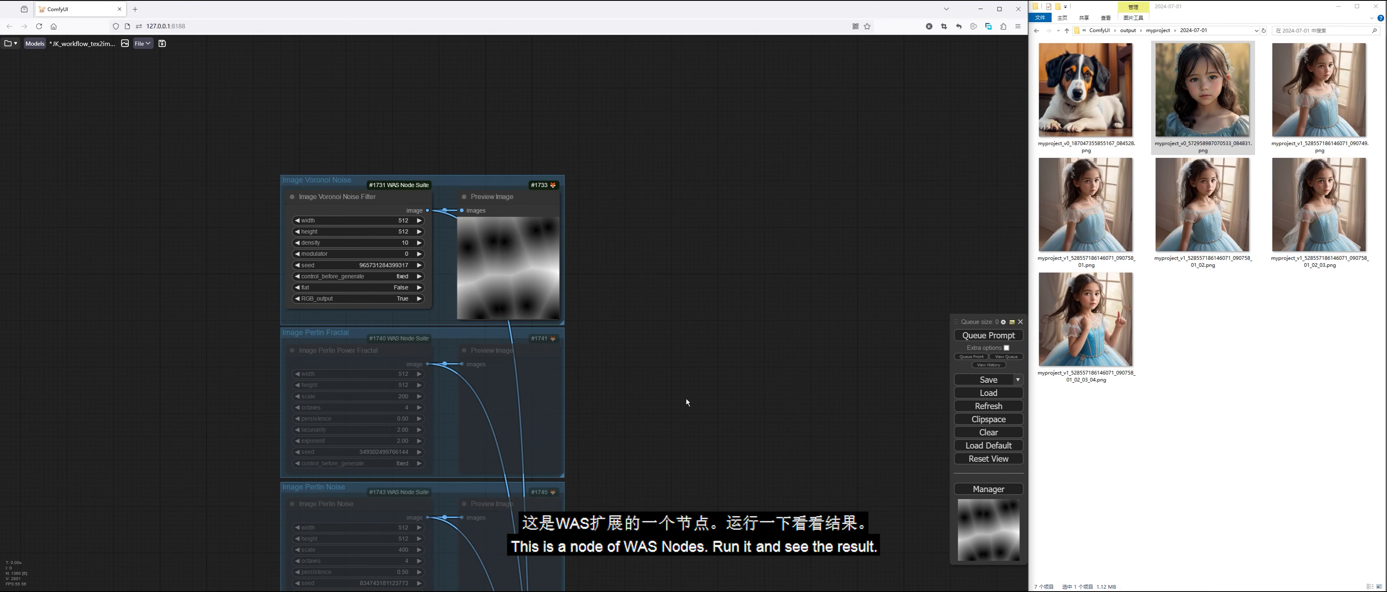
# Set the positive prompt in Base Model Parameters to "valley" and extend the prompt below it to "masterpiece, concept, black and white"
pyautogui.scroll(-5, 686, 402)
pyautogui.moveTo(755, 446); pyautogui.dragTo(681, 369)
pyautogui.moveTo(792, 403); pyautogui.dragTo(555, 104)
pyautogui.scroll(1, 524, 260)
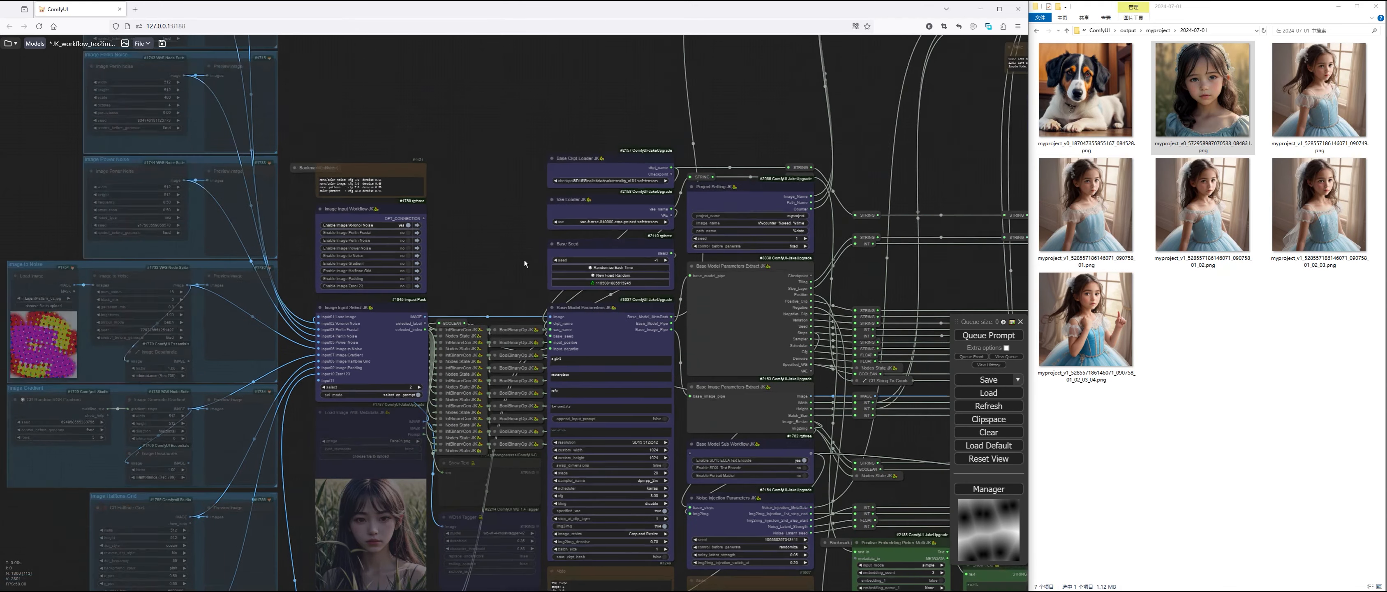
pyautogui.scroll(5, 525, 259)
pyautogui.tripleClick(643, 425)
pyautogui.write('valley, conce')
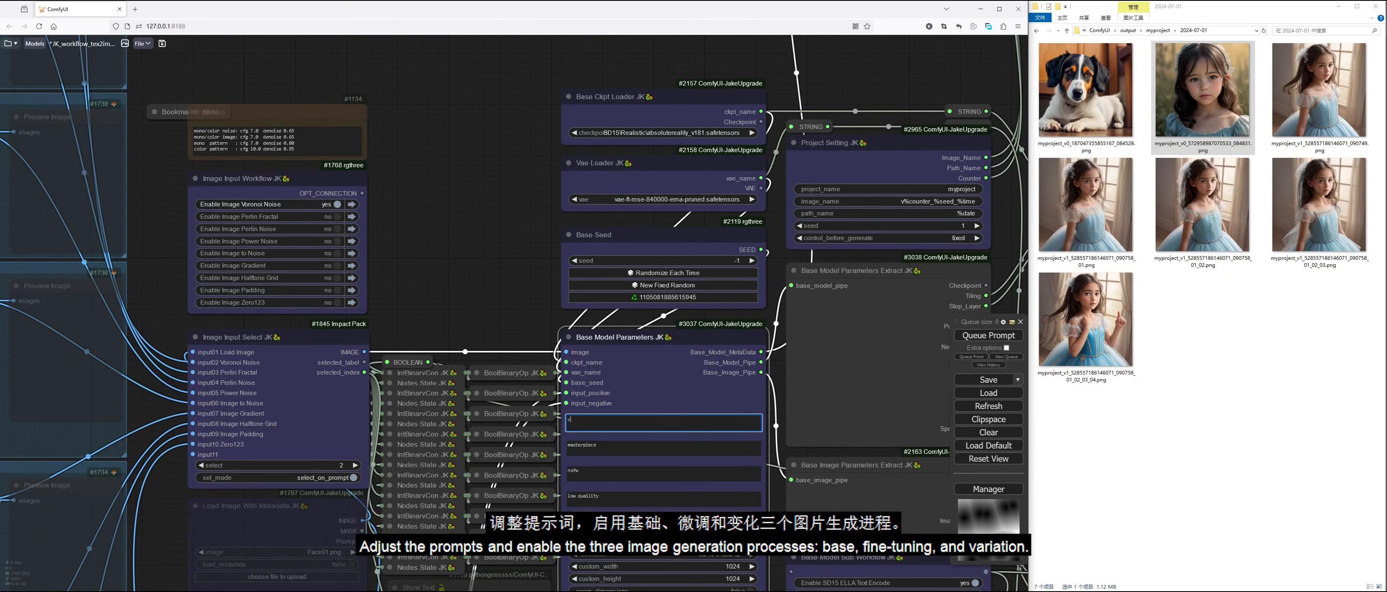
pyautogui.write('pt, black and white')
pyautogui.press('BackSpace')
pyautogui.press('BackSpace')
pyautogui.press('BackSpace')
pyautogui.press('BackSpace')
pyautogui.press('BackSpace')
pyautogui.press('BackSpace')
pyautogui.press('BackSpace')
pyautogui.press('BackSpace')
pyautogui.press('BackSpace')
pyautogui.press('BackSpace')
pyautogui.press('BackSpace')
pyautogui.press('BackSpace')
pyautogui.press('BackSpace')
pyautogui.press('BackSpace')
pyautogui.press('BackSpace')
pyautogui.press('BackSpace')
pyautogui.press('BackSpace')
pyautogui.press('BackSpace')
pyautogui.press('BackSpace')
pyautogui.press('BackSpace')
pyautogui.click(618, 445)
pyautogui.write(', concept, black and white')
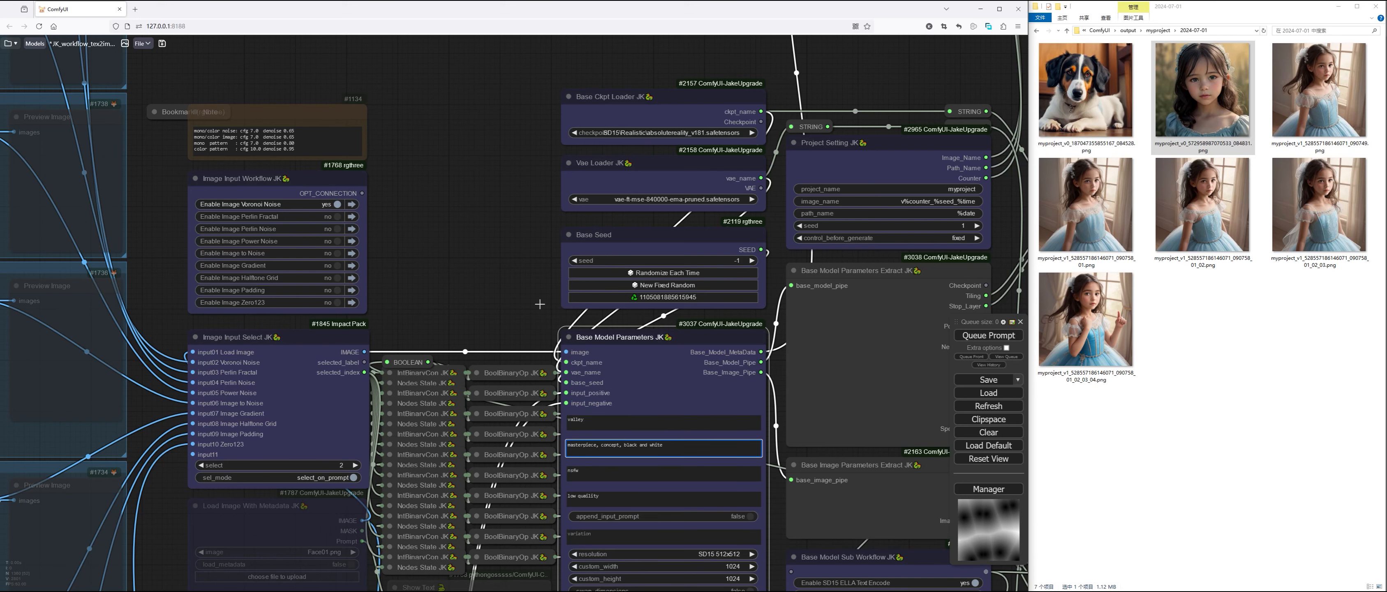
# Set the seed in the Project Setting node to 2
pyautogui.click(494, 262)
pyautogui.scroll(-1, 493, 262)
pyautogui.moveTo(493, 262); pyautogui.dragTo(358, 236)
pyautogui.click(800, 202)
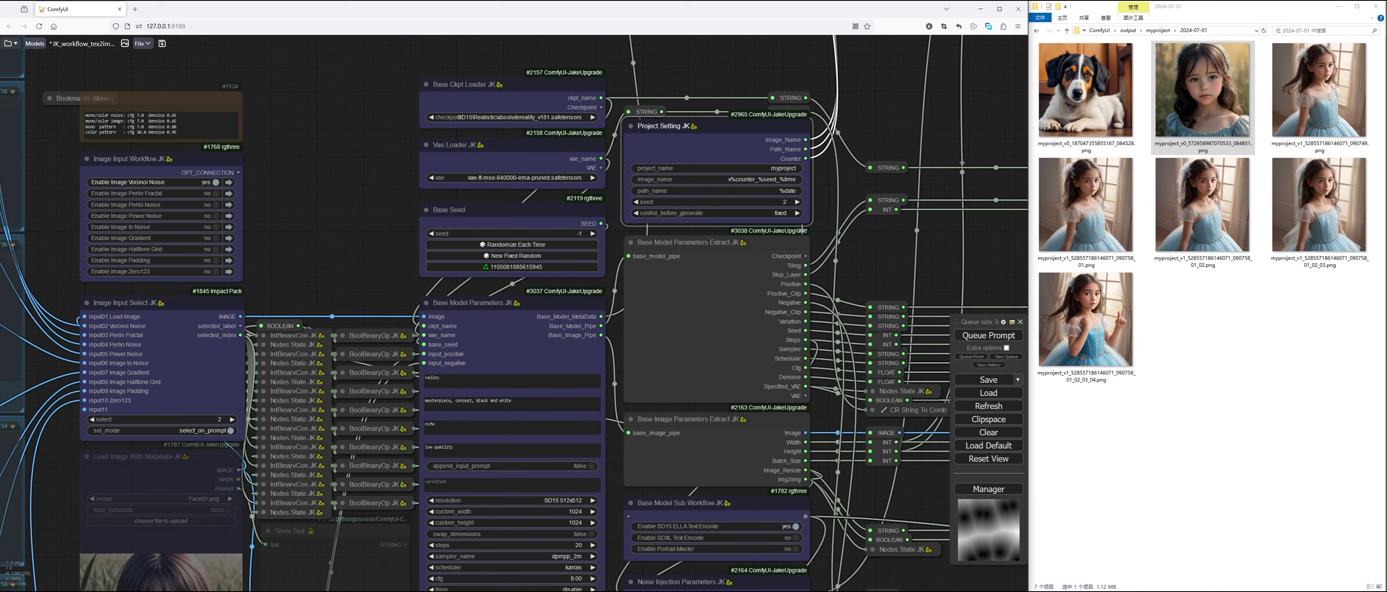
# Enable the Base, Fine Tune and Variation processes in the Overall Workflow node
pyautogui.click(860, 265)
pyautogui.press('2')
pyautogui.click(214, 97)
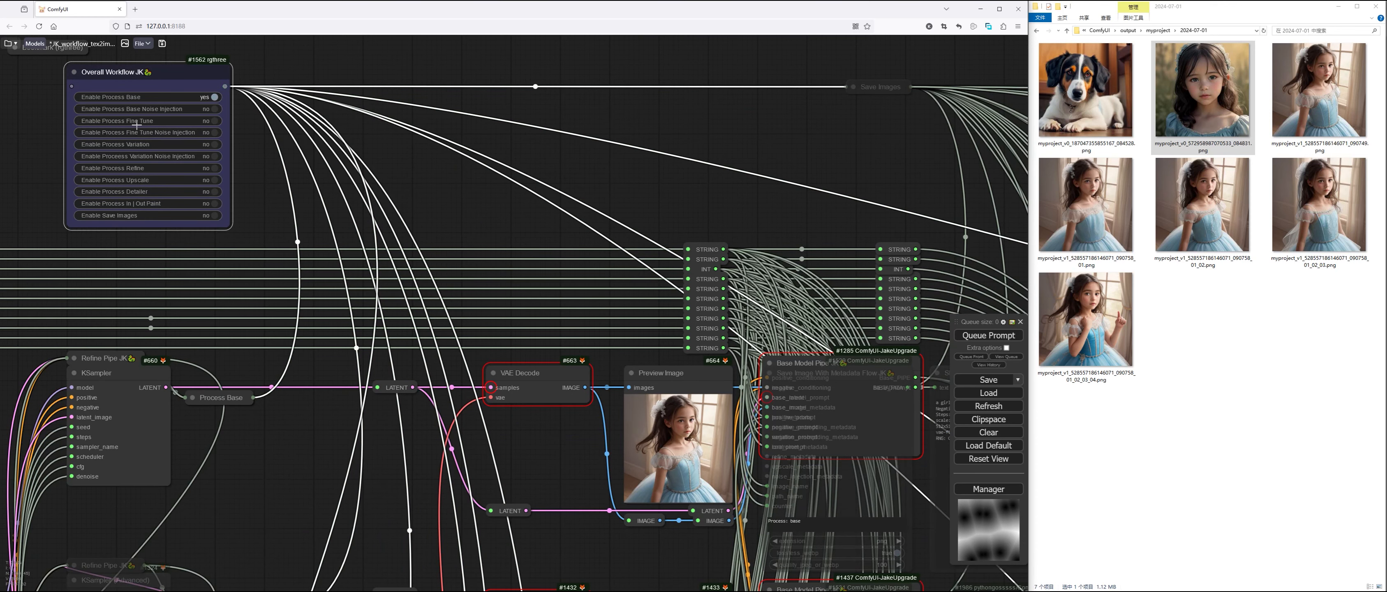
pyautogui.click(259, 187)
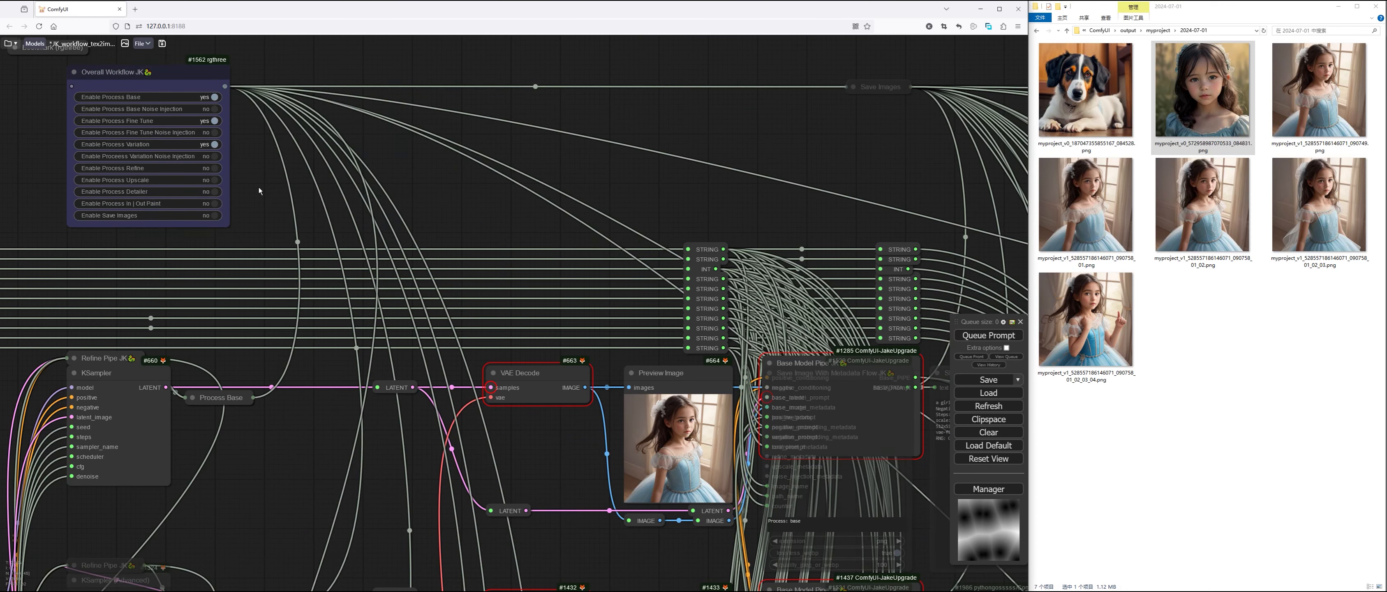
# Enter "Ghibli Style" as the variation prompt in the Base Model Parameters node
pyautogui.press('1')
pyautogui.click(350, 401)
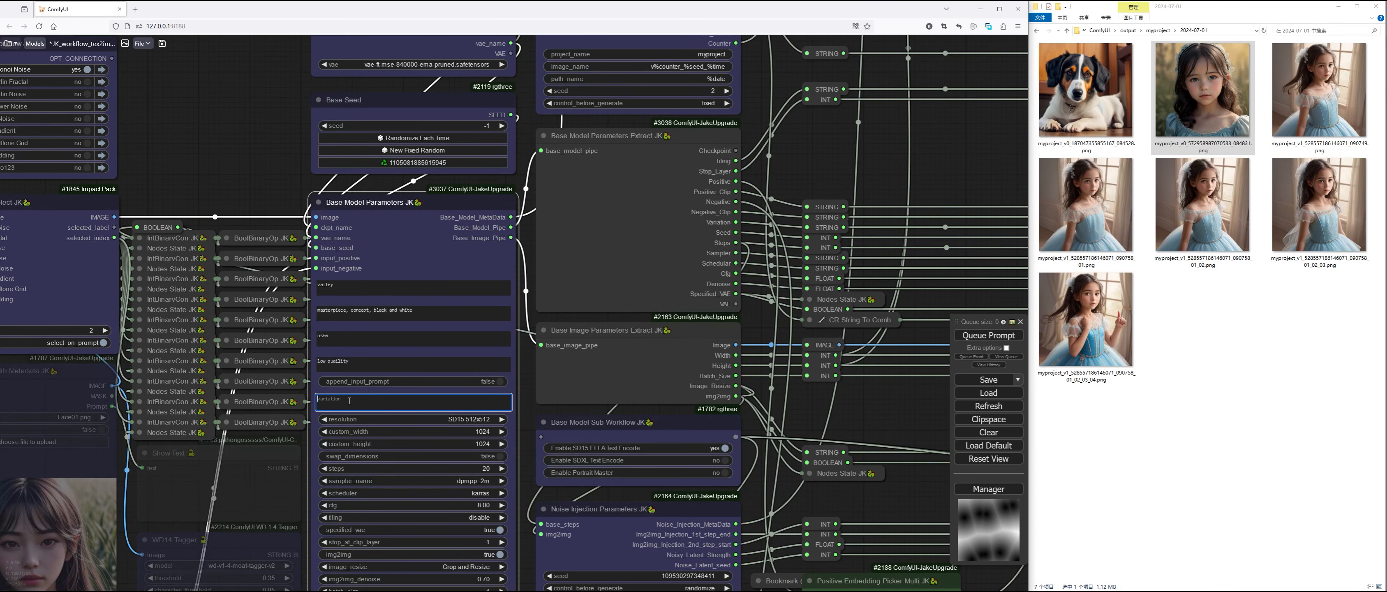
pyautogui.write('Gibili Style')
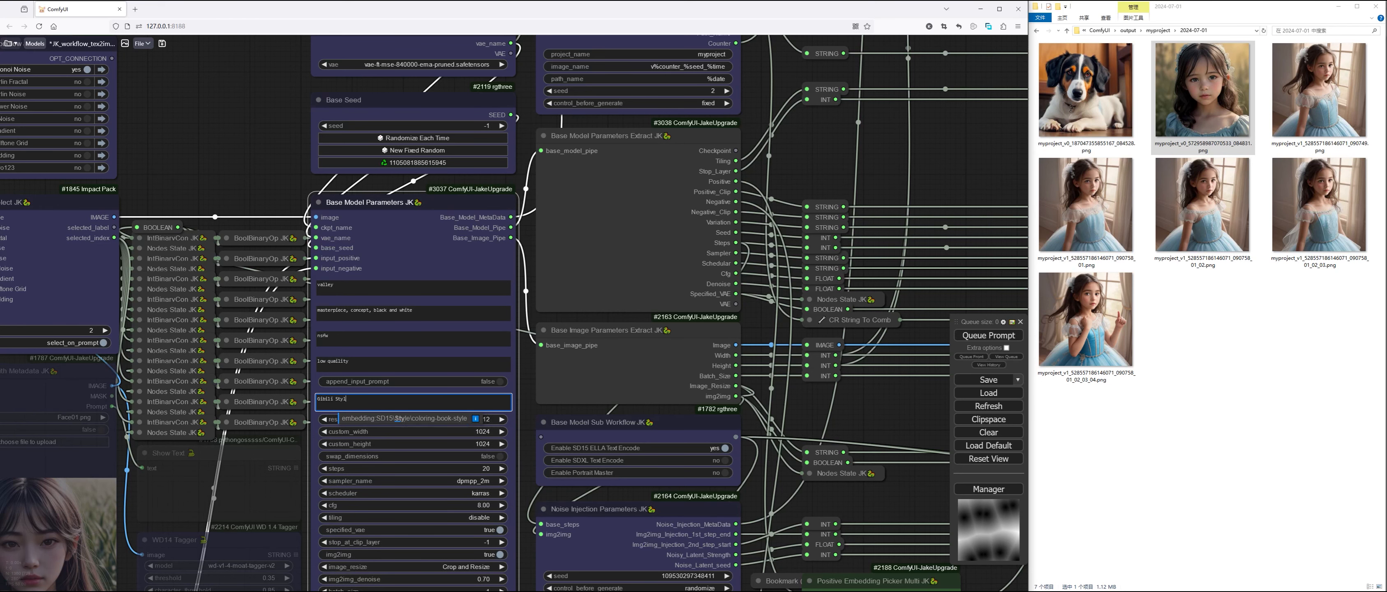
pyautogui.click(278, 162)
# Examine the Voronoi Noise results in the Process Base previews and the output folder
pyautogui.moveTo(943, 159); pyautogui.dragTo(926, 161)
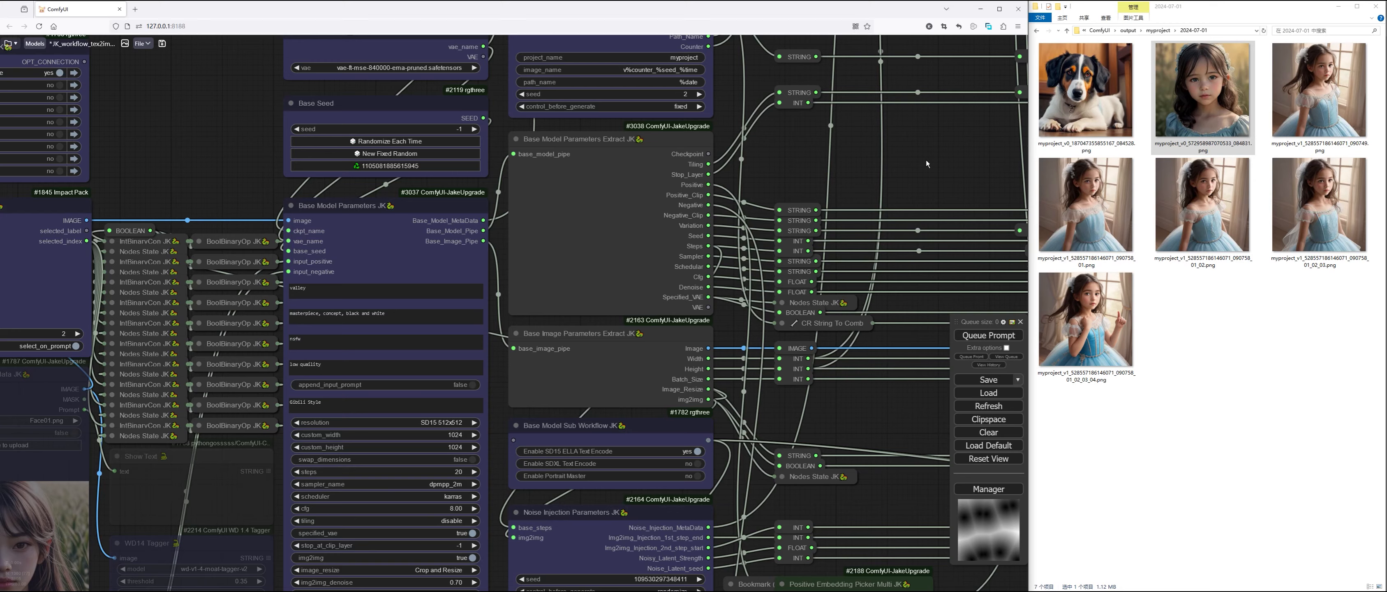
pyautogui.press('2')
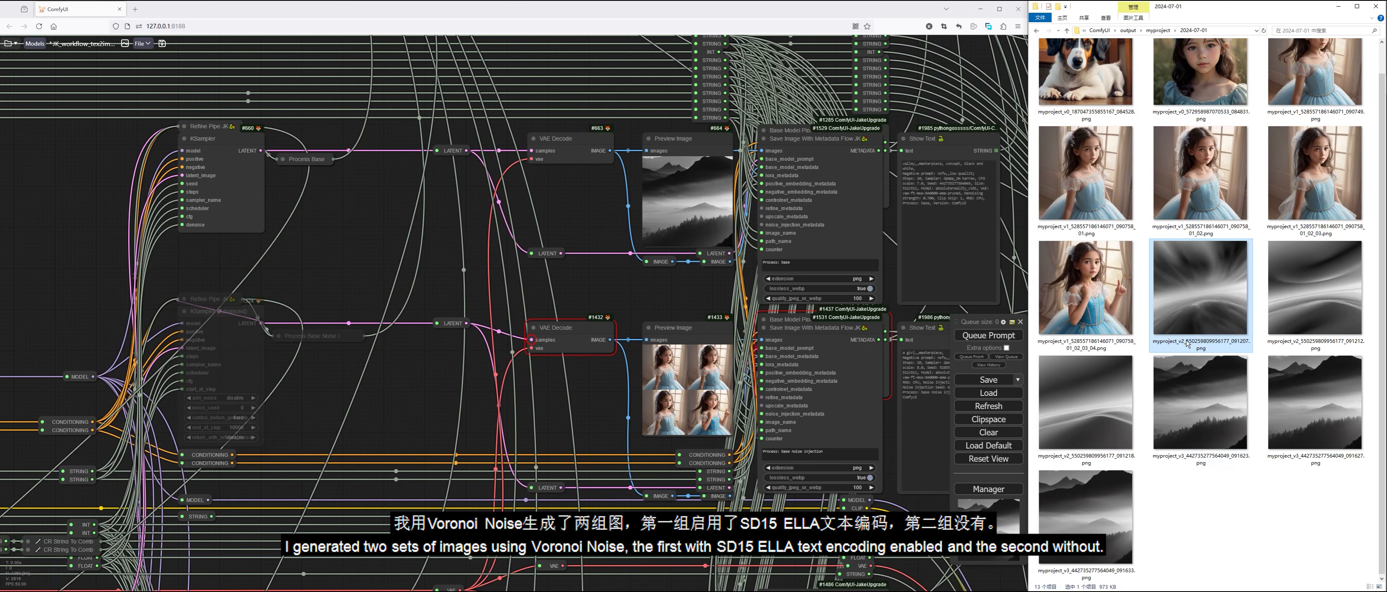
pyautogui.click(1199, 297)
pyautogui.click(608, 293)
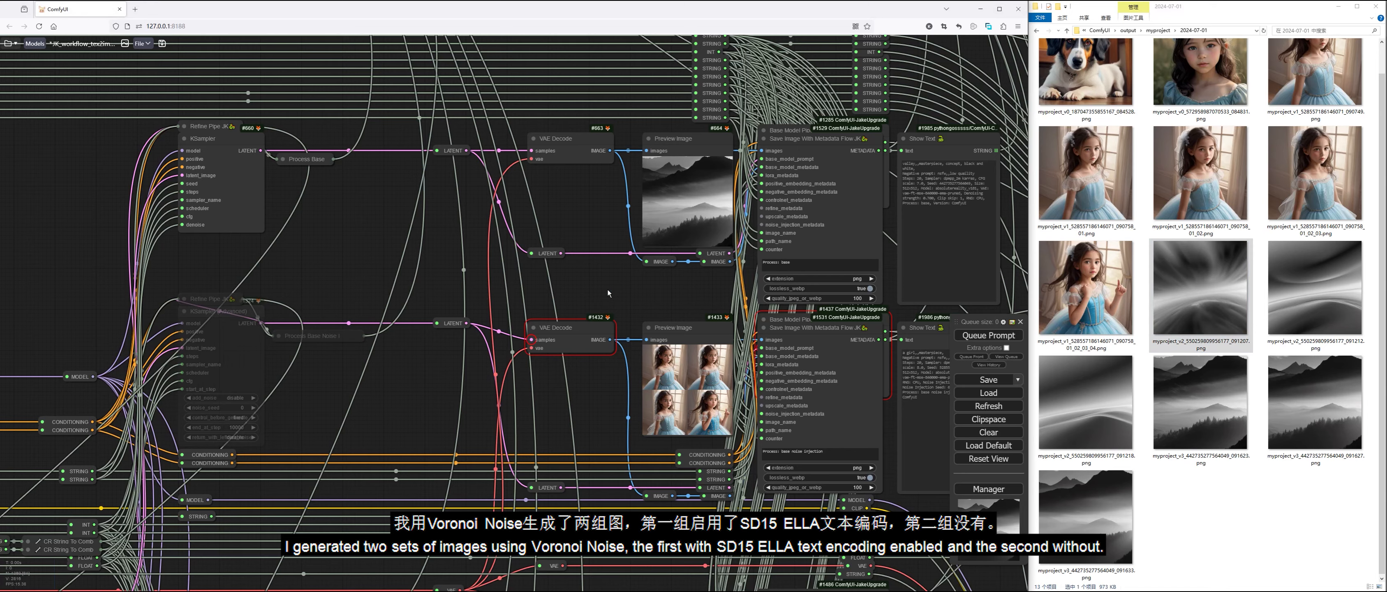
# Review the Base Model Parameters settings alongside the Voronoi Noise thumbnails in the output folder
pyautogui.press('1')
pyautogui.scroll(4, 583, 409)
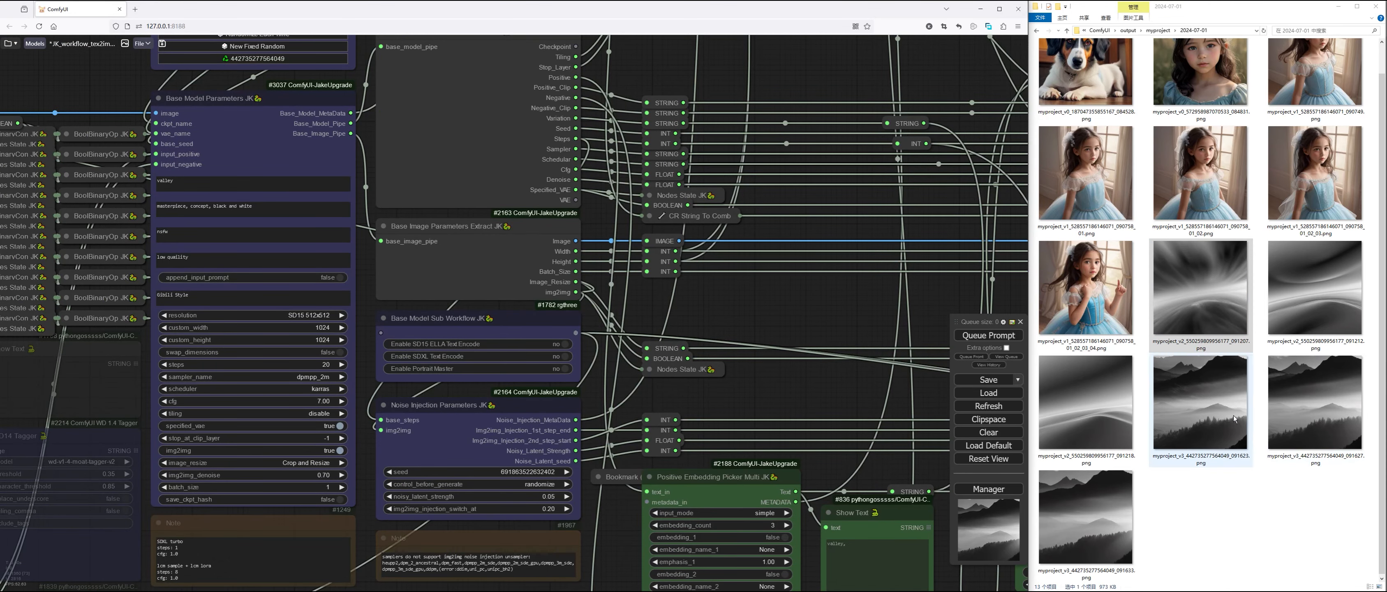
pyautogui.click(1316, 404)
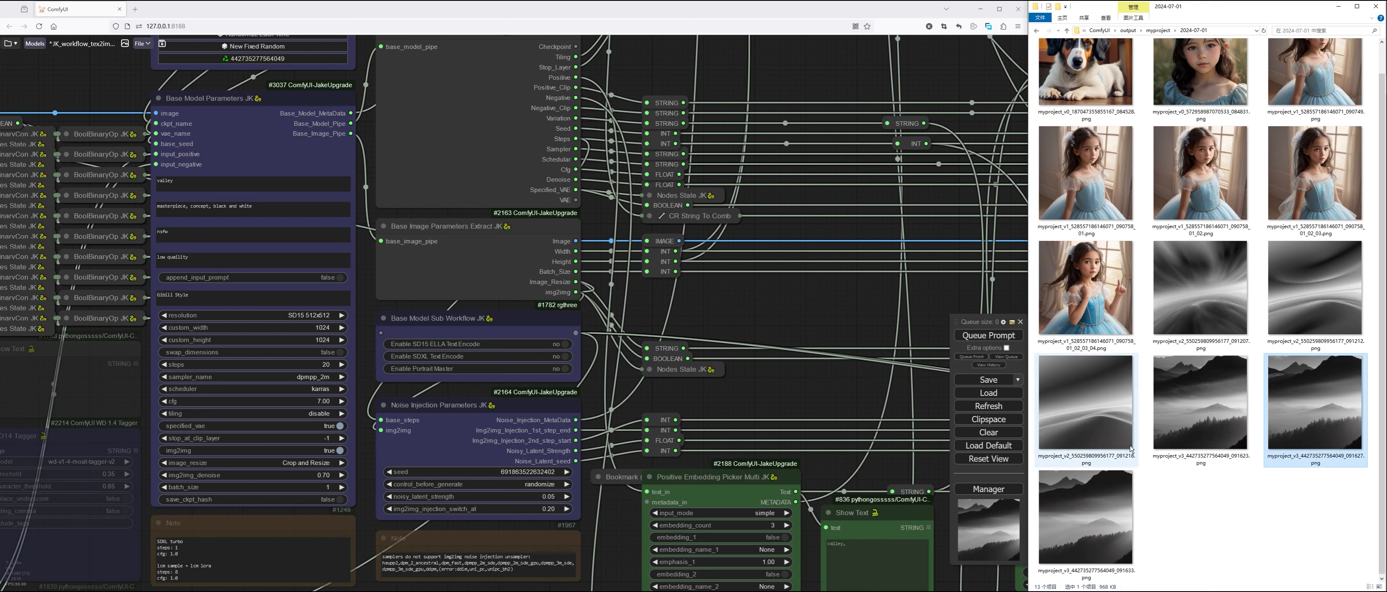
pyautogui.click(1216, 506)
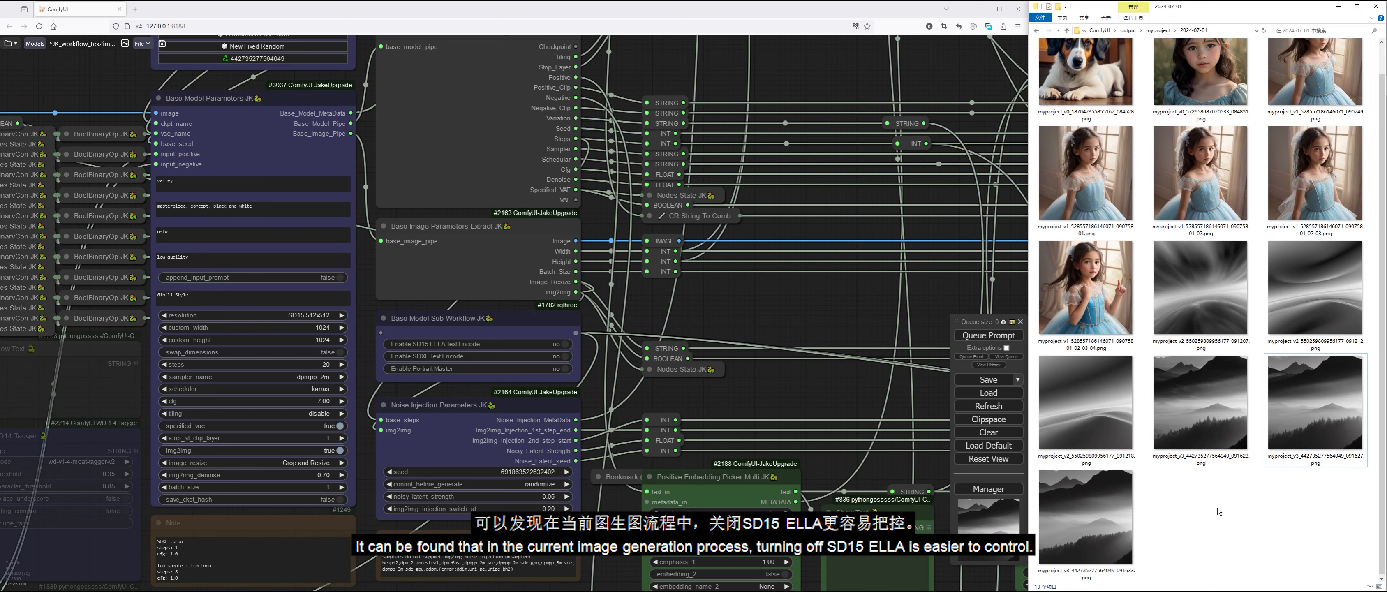
pyautogui.click(1201, 409)
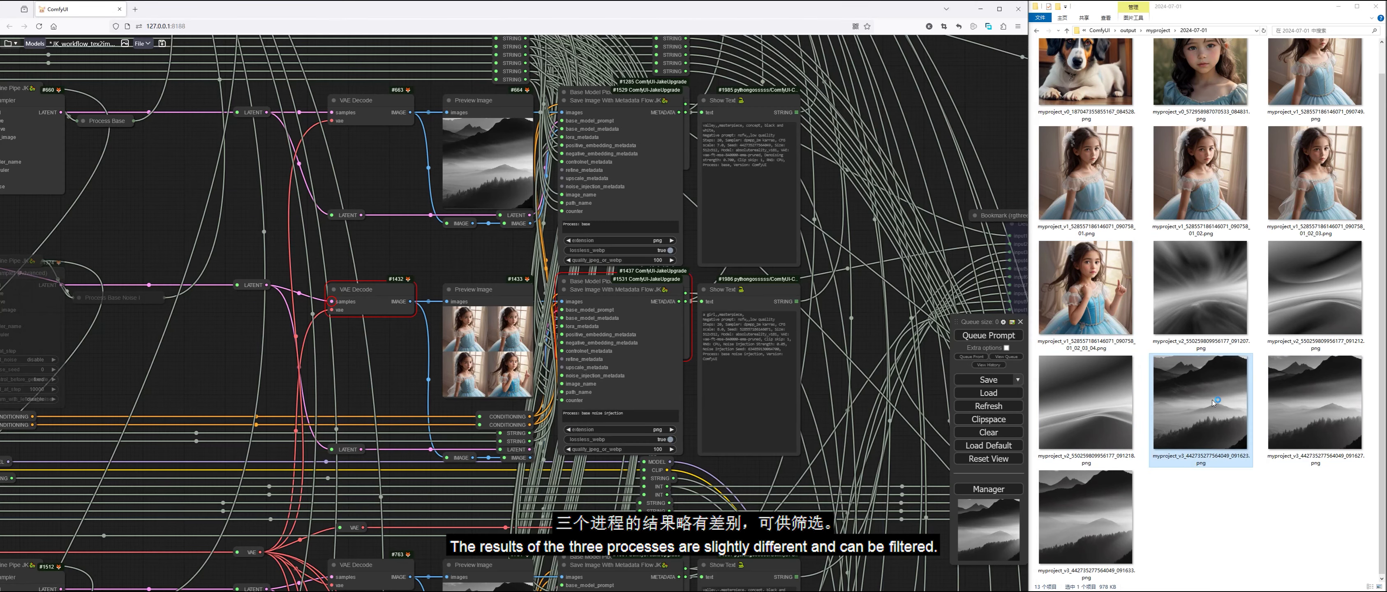
pyautogui.doubleClick(1211, 400)
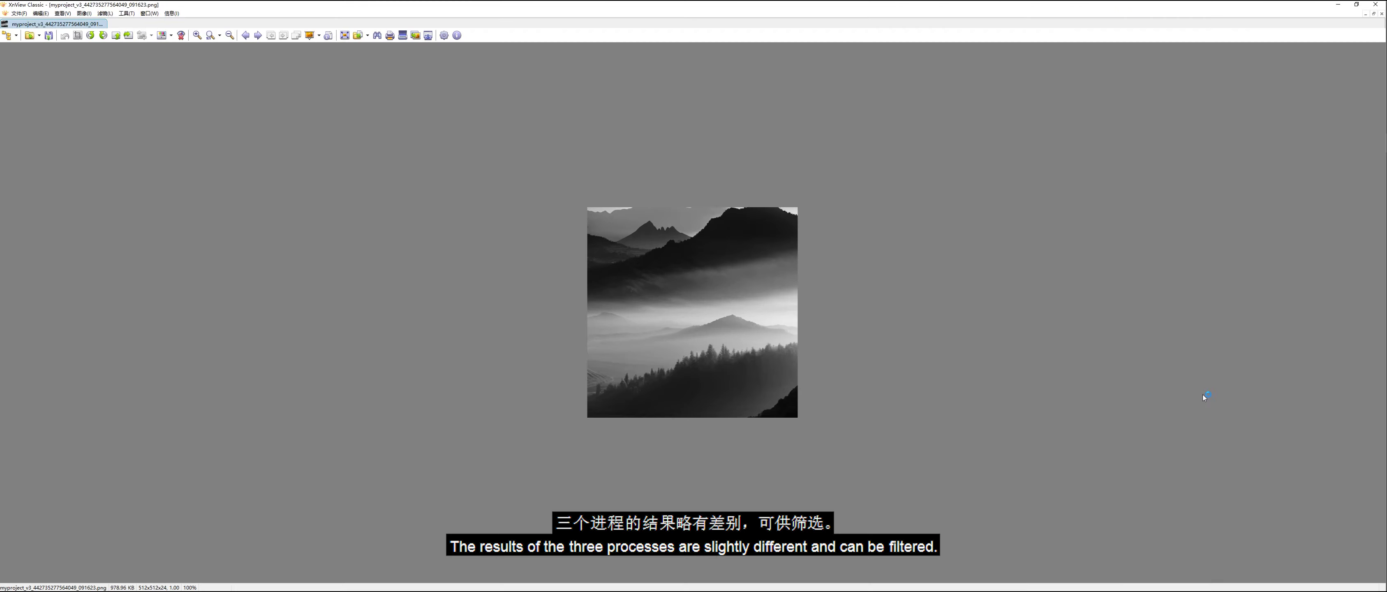
pyautogui.click(258, 35)
pyautogui.click(257, 35)
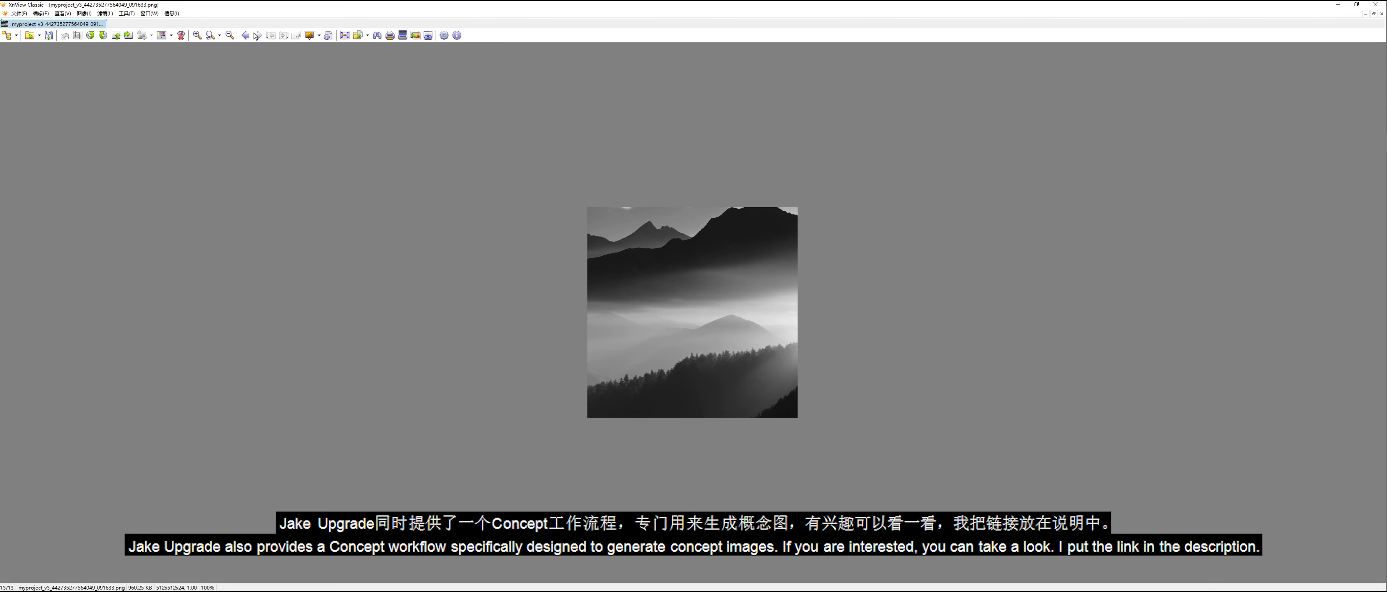
pyautogui.click(245, 35)
pyautogui.click(246, 35)
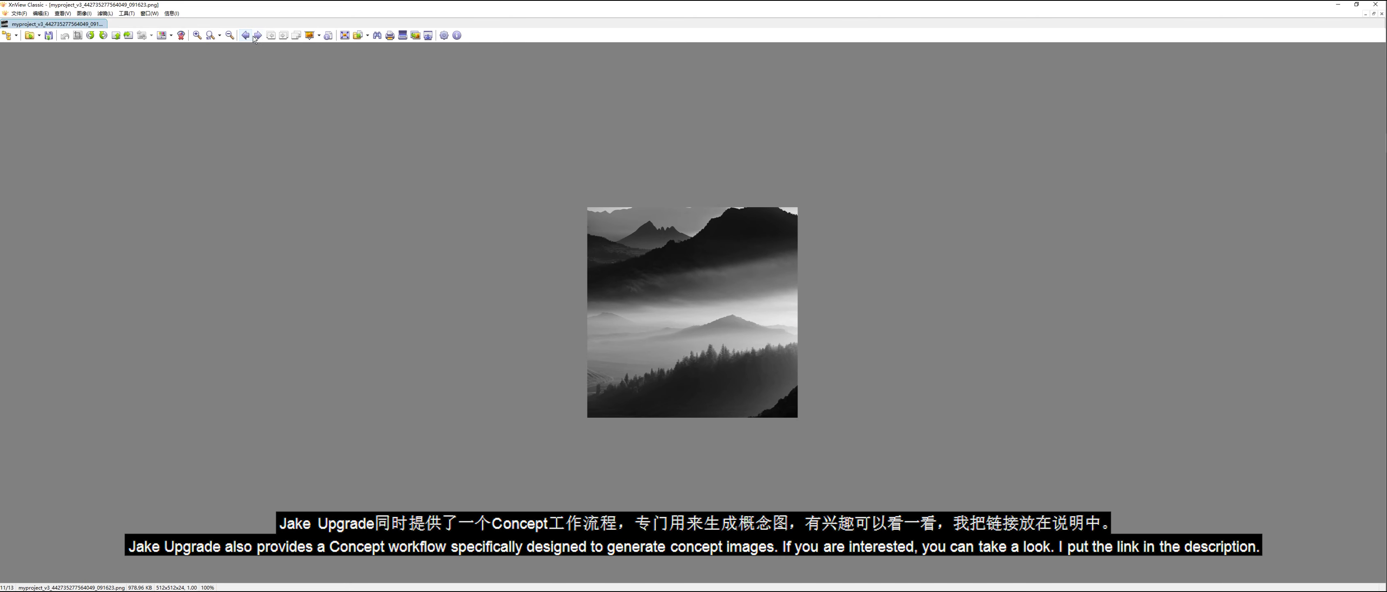
pyautogui.click(258, 36)
pyautogui.click(258, 35)
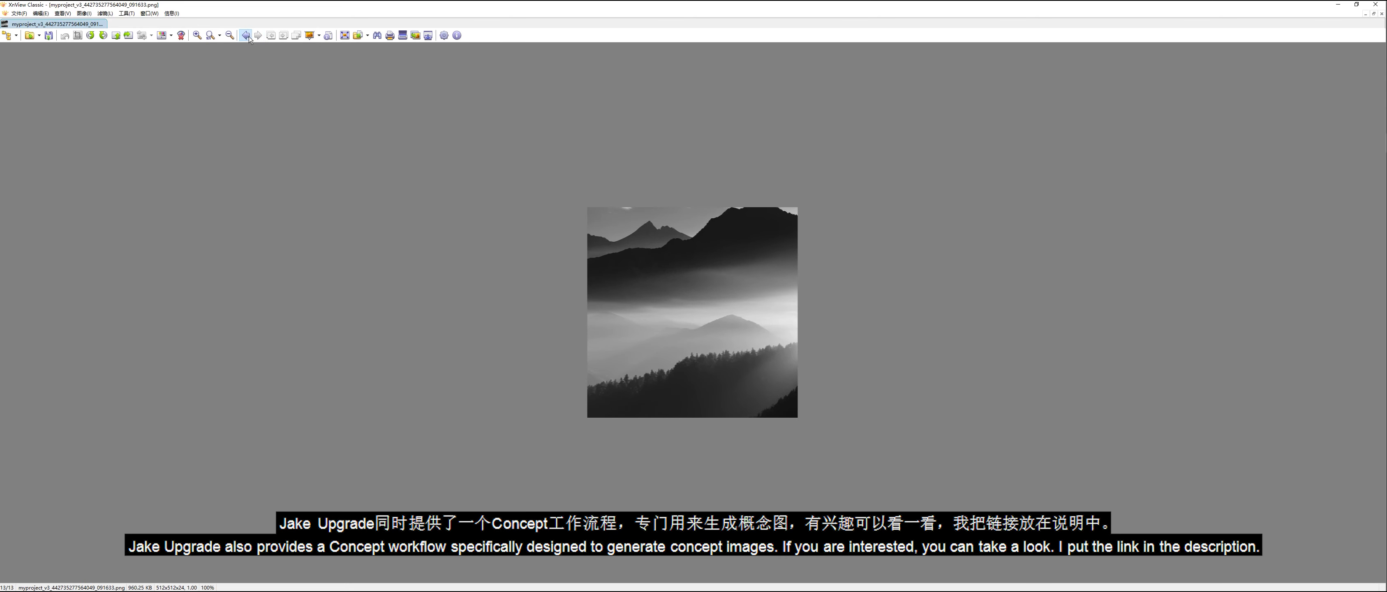
pyautogui.click(249, 38)
pyautogui.click(249, 38)
pyautogui.click(261, 39)
pyautogui.click(261, 40)
pyautogui.click(247, 37)
pyautogui.click(248, 37)
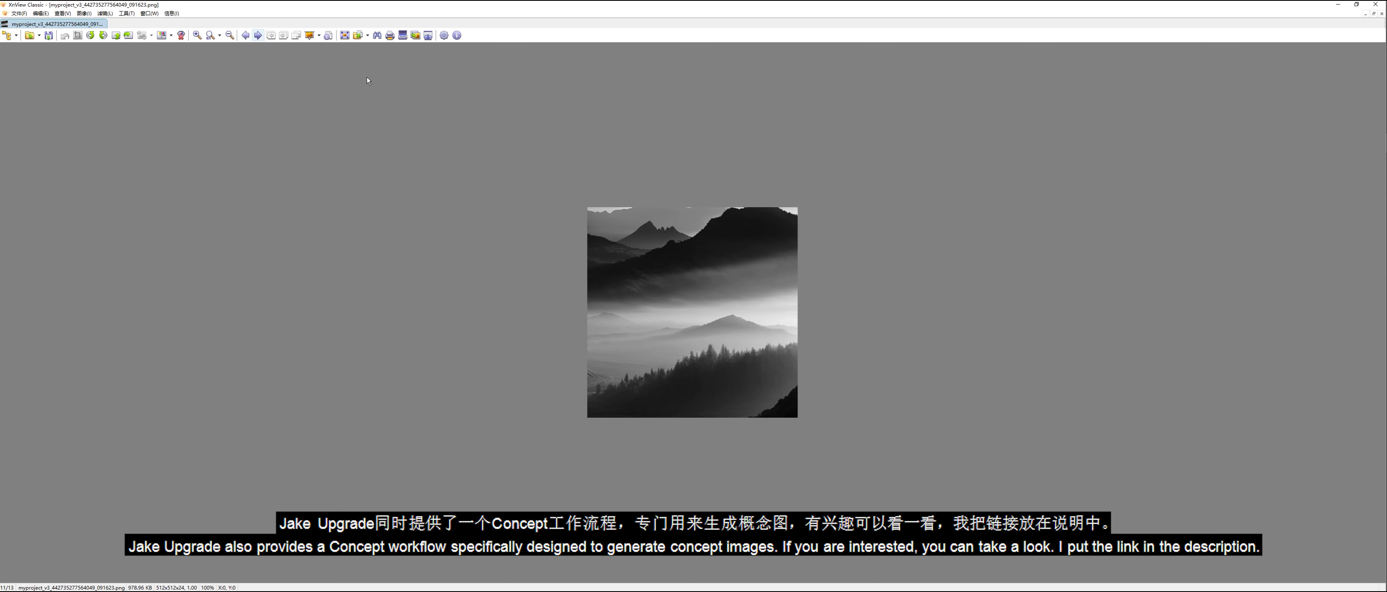
pyautogui.click(1371, 6)
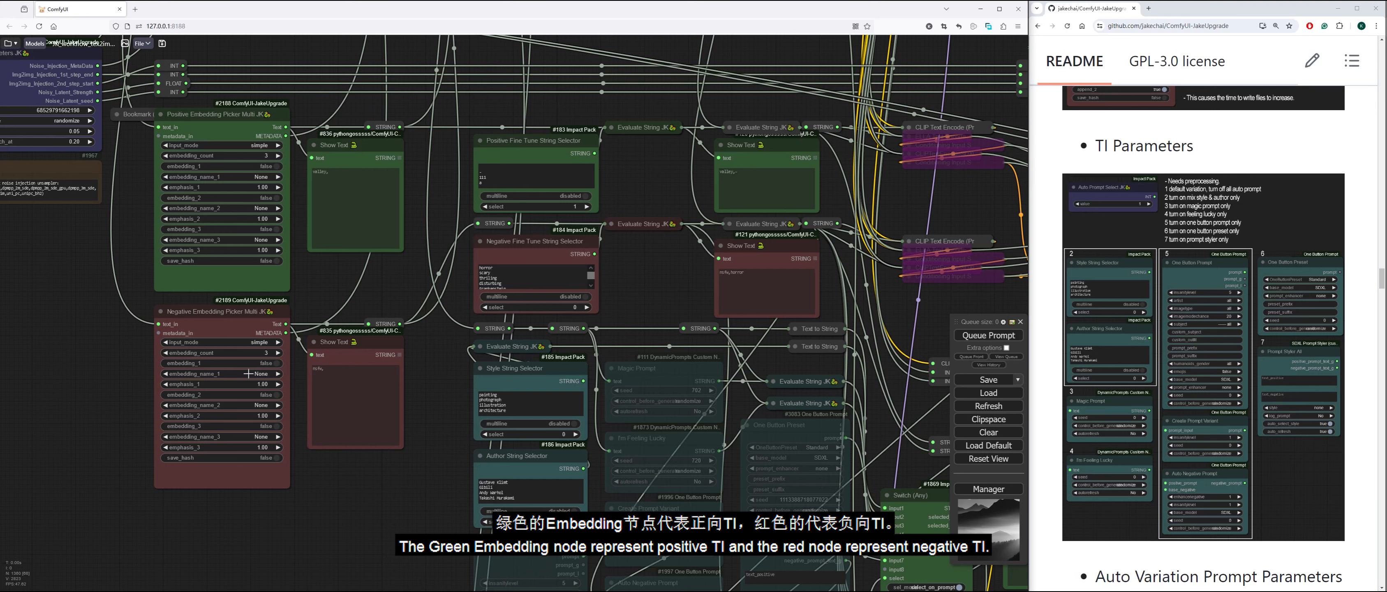
# Set the embedding count of the Positive Embedding Picker Multi node to 1
pyautogui.scroll(3, 136, 172)
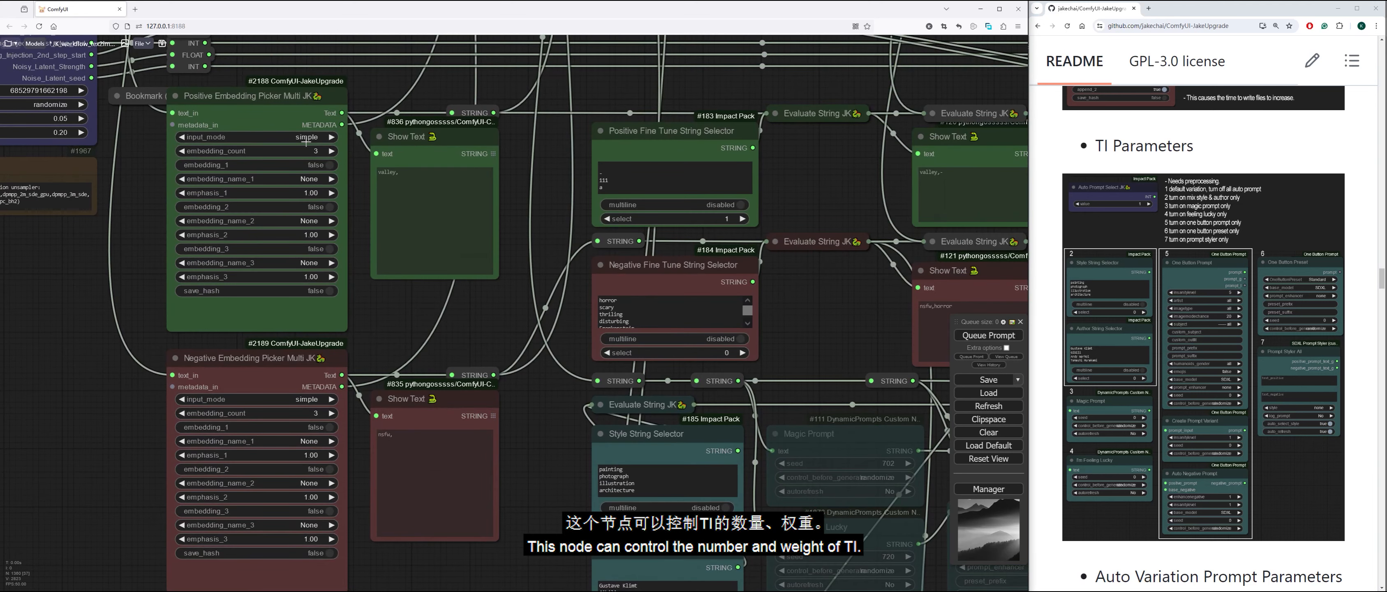
pyautogui.click(184, 151)
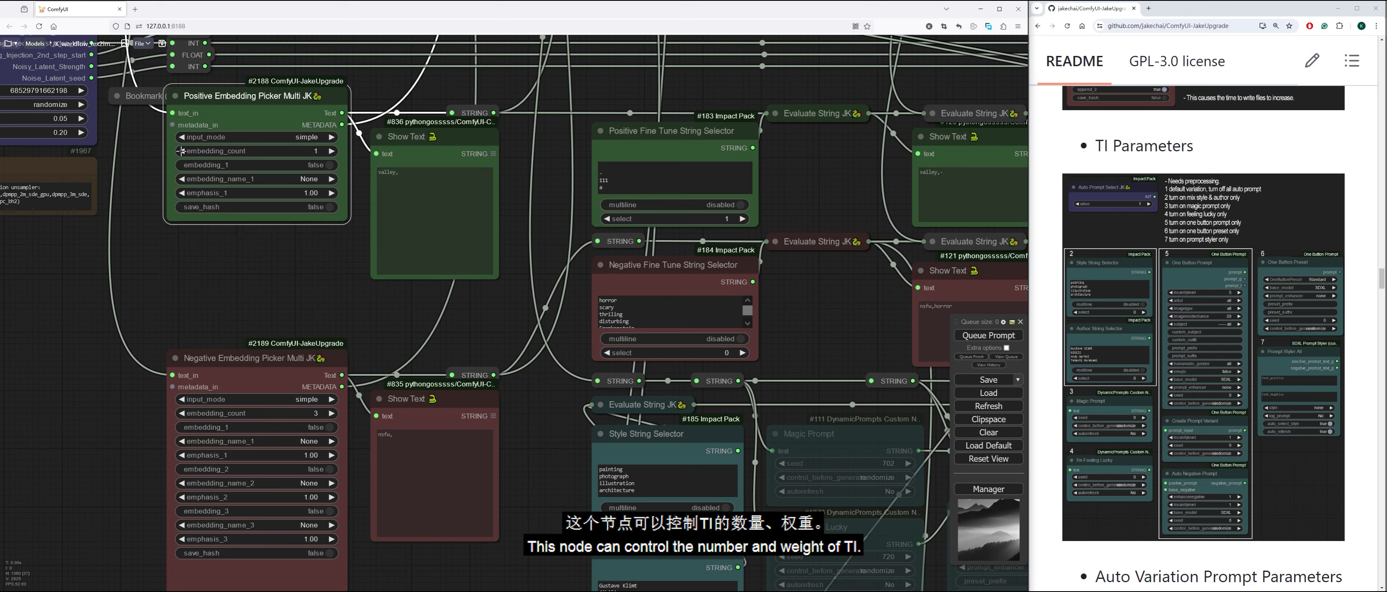
pyautogui.click(334, 152)
pyautogui.click(181, 151)
pyautogui.click(182, 151)
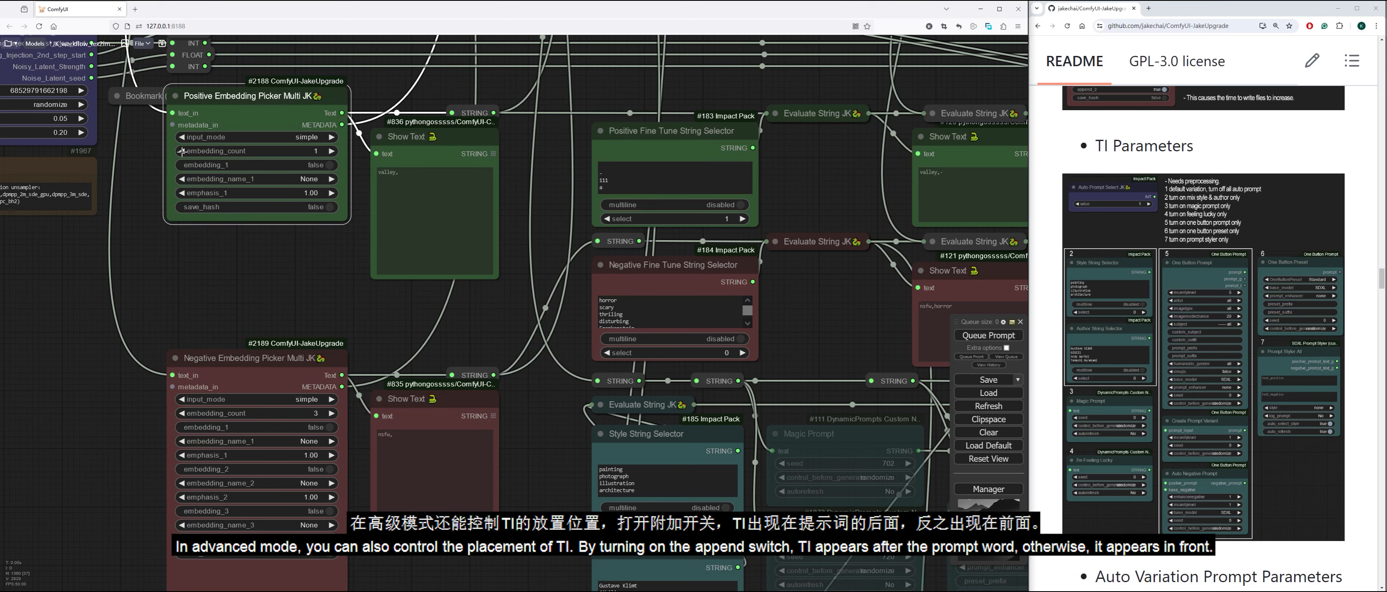
# Try the advanced input mode on the Positive Embedding Picker Multi node, then return it to simple
pyautogui.click(334, 137)
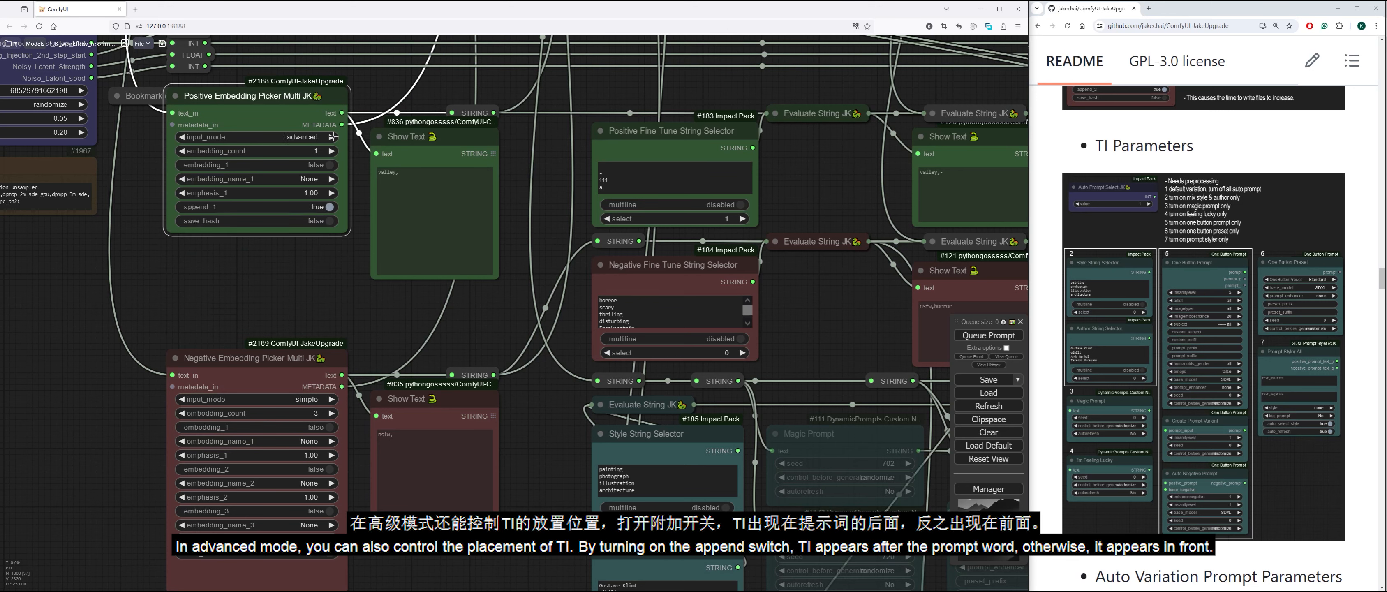
pyautogui.click(181, 137)
pyautogui.click(332, 138)
pyautogui.click(181, 138)
# Choose the SD15 Style embedding coloring-book-style.pt as embedding_name_1 in the Positive Embedding Picker Multi node
pyautogui.click(307, 179)
pyautogui.moveTo(313, 191)
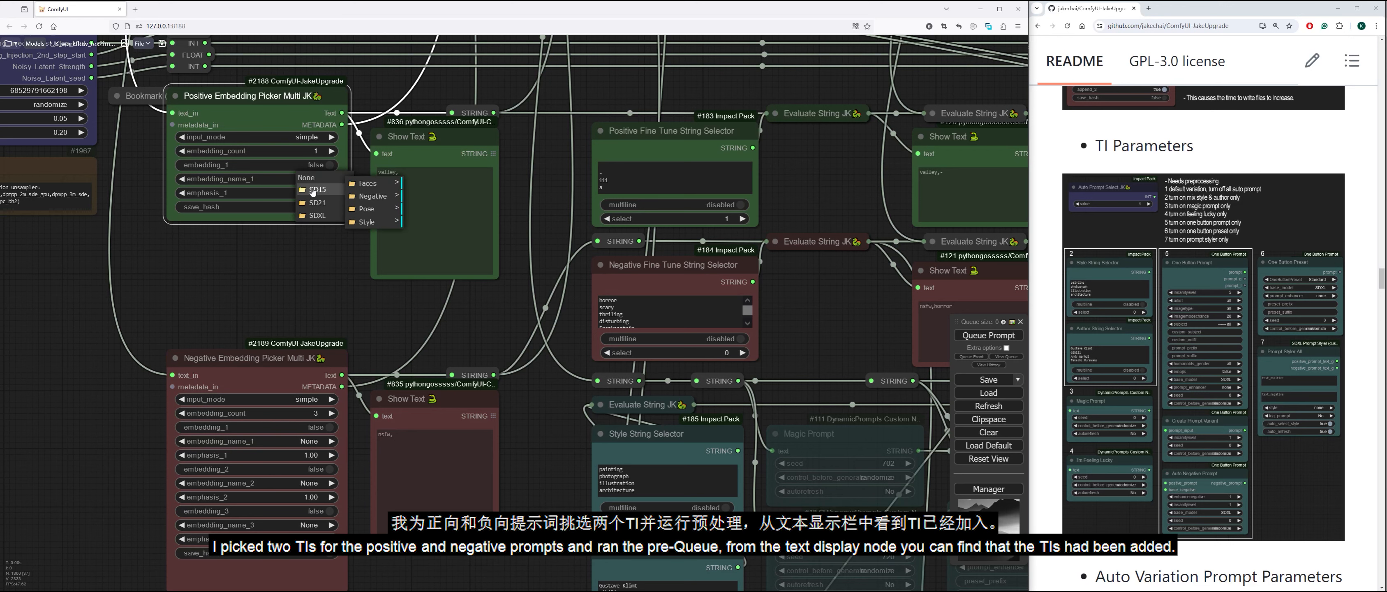
pyautogui.moveTo(372, 222)
pyautogui.click(415, 224)
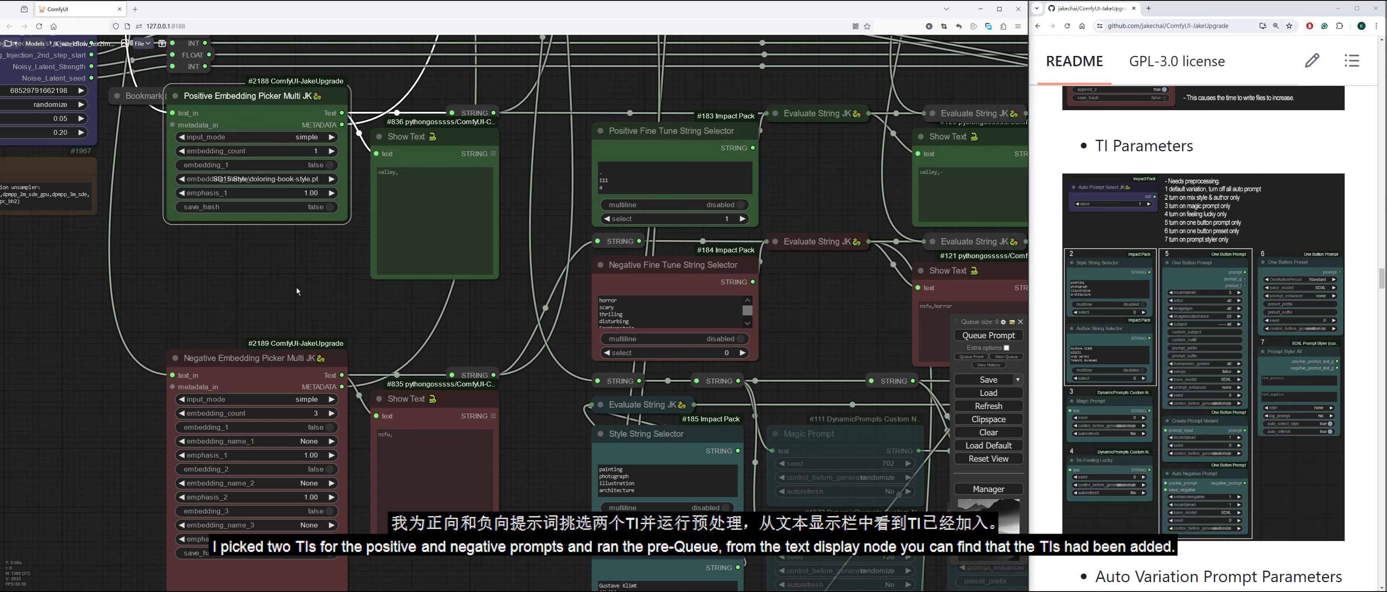
# Set the Negative Embedding Picker's embedding count to 1 and enable embedding_1 in the Positive Embedding Picker
pyautogui.scroll(-4, 294, 289)
pyautogui.click(186, 298)
pyautogui.click(186, 297)
pyautogui.moveTo(280, 160); pyautogui.dragTo(271, 232)
pyautogui.click(306, 123)
# Enable embedding_1 in the Negative Embedding Picker and choose the SD15 Negative embedding BadDream.pt
pyautogui.scroll(-2, 286, 227)
pyautogui.click(321, 350)
pyautogui.click(308, 364)
pyautogui.moveTo(318, 371)
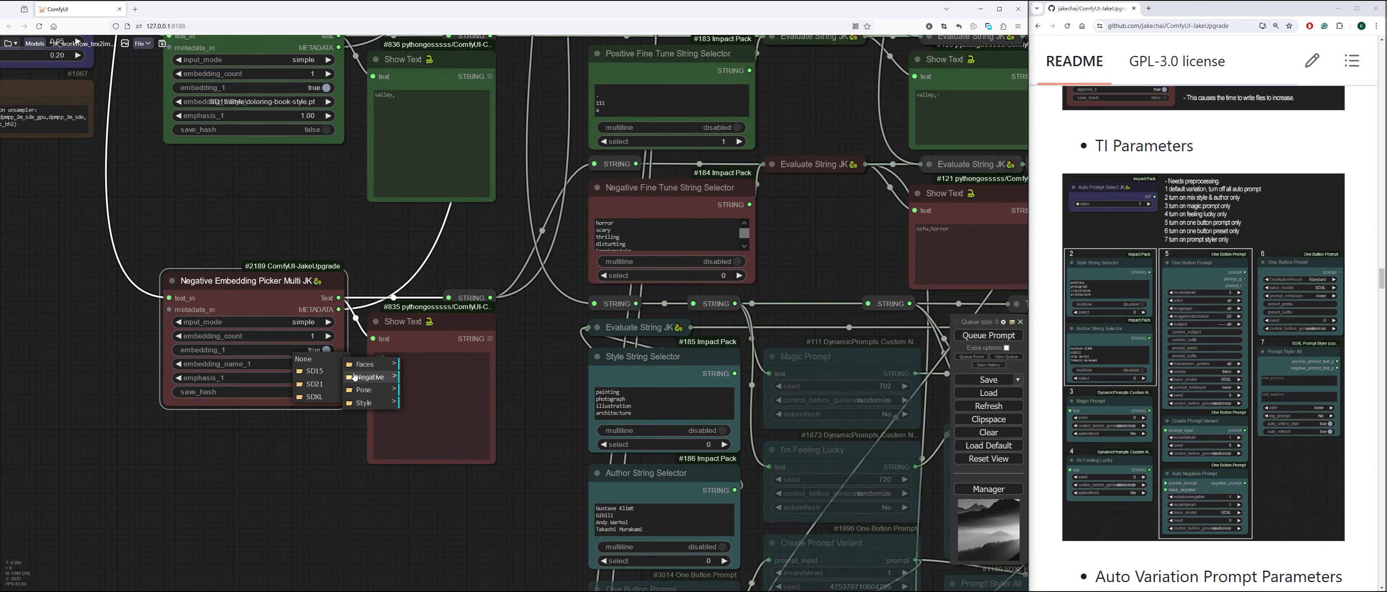
pyautogui.moveTo(371, 376)
pyautogui.click(440, 399)
# Queue the prompt to preprocess the chosen embeddings and check the positive and negative Show Text nodes
pyautogui.scroll(4, 283, 264)
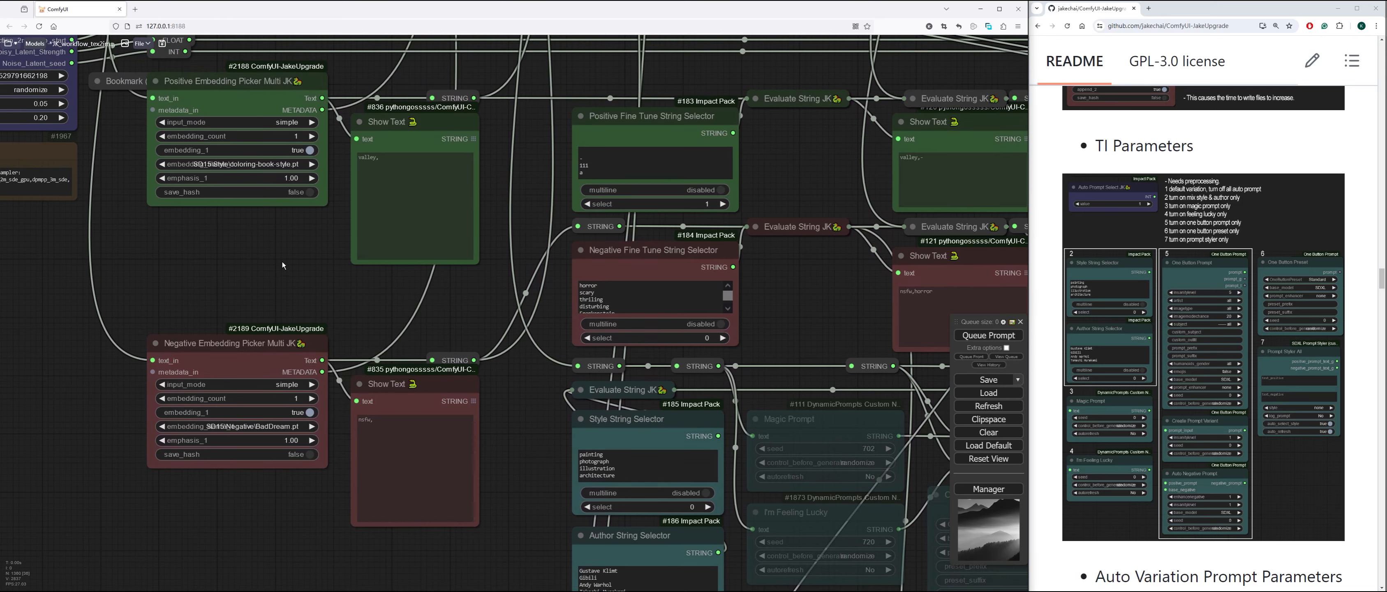
pyautogui.moveTo(288, 273); pyautogui.dragTo(301, 353)
pyautogui.scroll(-2, 300, 352)
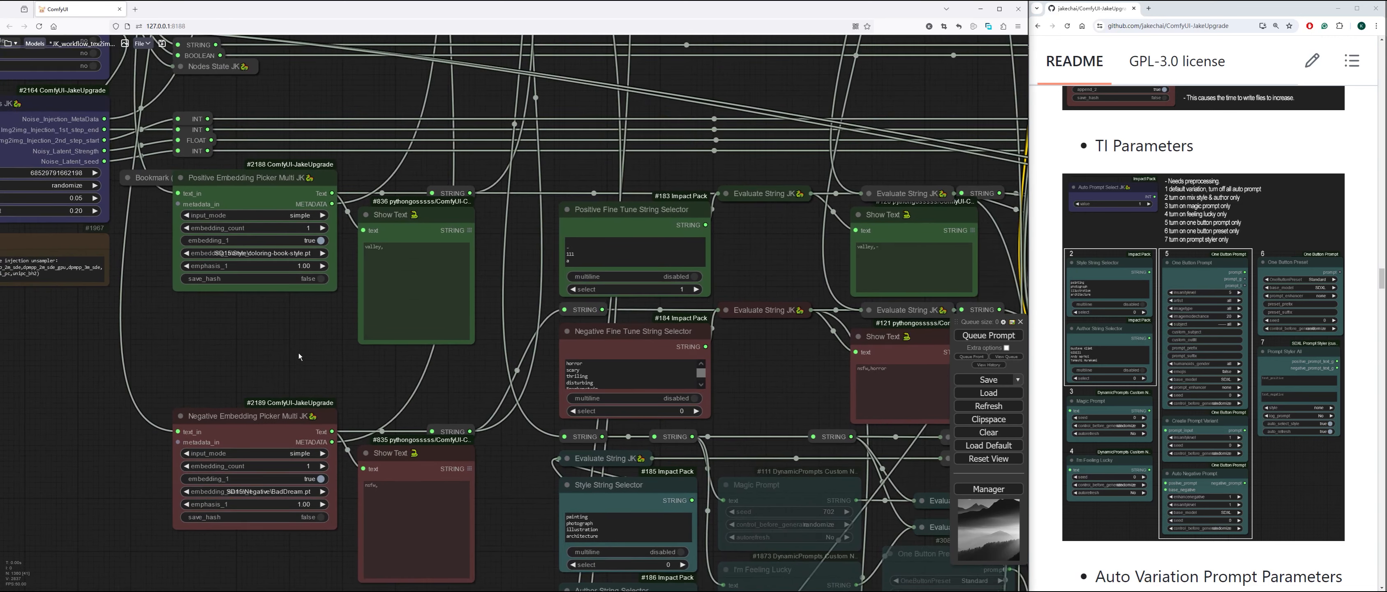
pyautogui.click(988, 336)
pyautogui.moveTo(715, 265); pyautogui.dragTo(537, 245)
pyautogui.scroll(2, 537, 245)
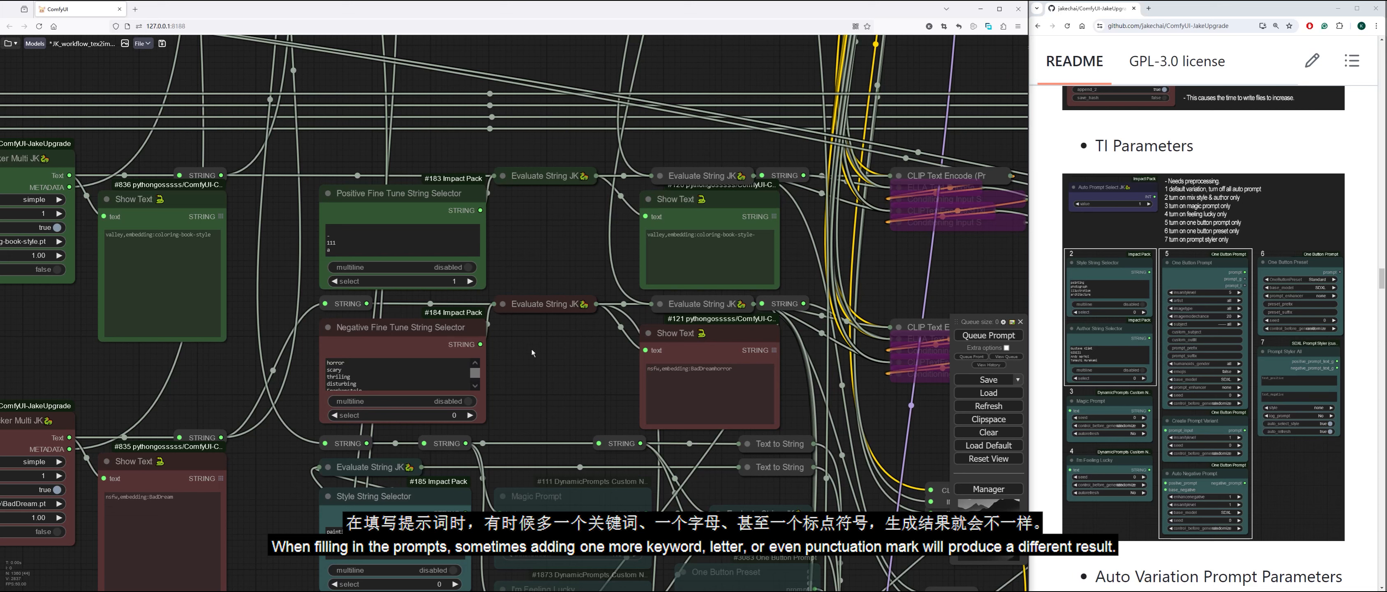
# Set the select value of the Positive Fine Tune String Selector to 3
pyautogui.moveTo(520, 367); pyautogui.dragTo(621, 373)
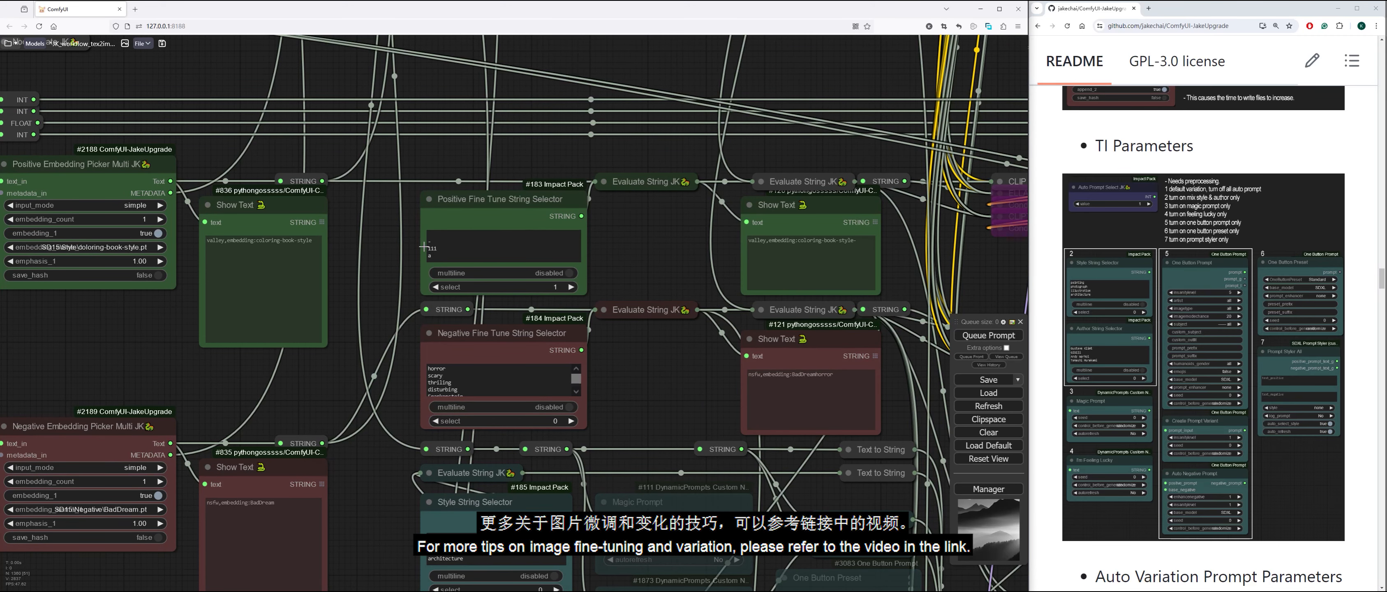
pyautogui.click(569, 289)
pyautogui.click(569, 289)
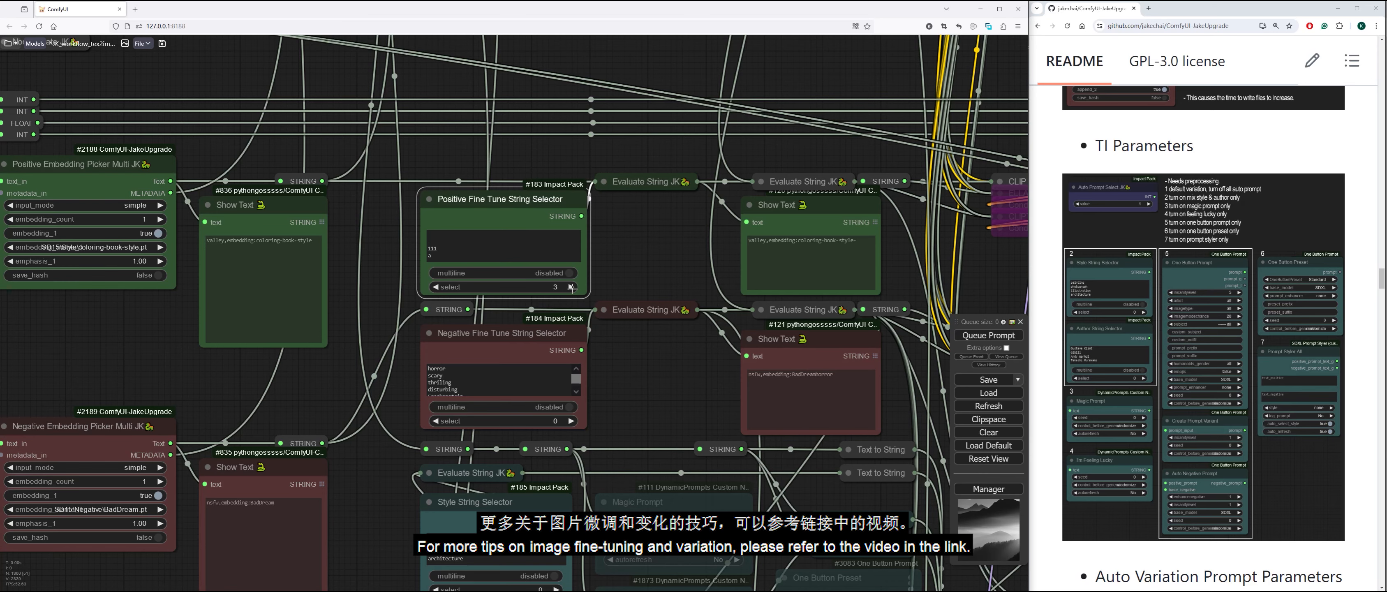
# Add a comma before "horror" in the Negative Fine Tune String Selector's text list
pyautogui.moveTo(654, 265); pyautogui.dragTo(657, 245)
pyautogui.click(577, 358)
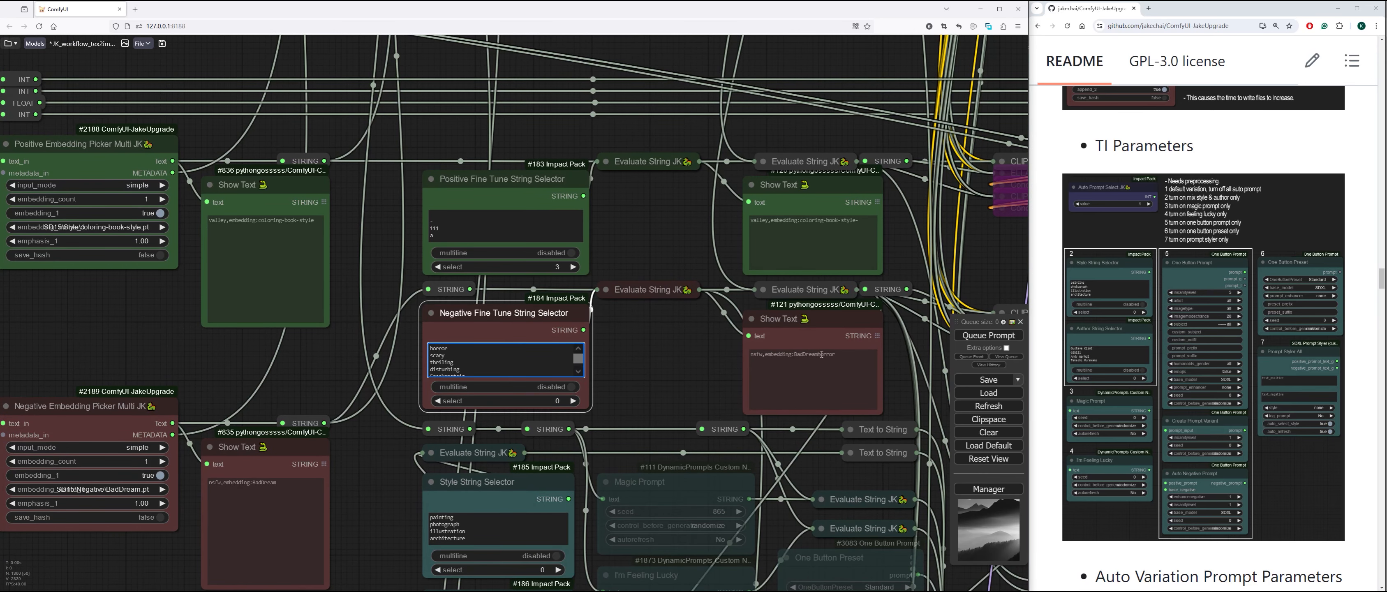
pyautogui.click(682, 357)
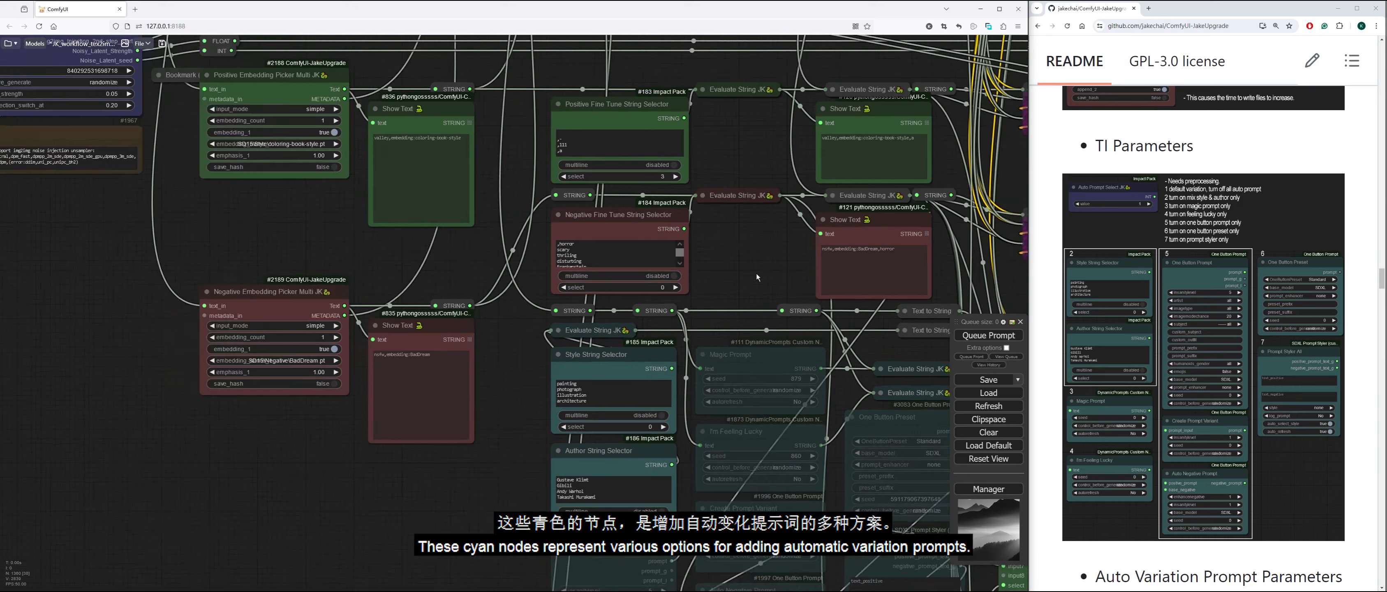
# Examine the cyan automatic variation nodes, the Auto Prompt Select node and the variation prompt in Base Model Parameters
pyautogui.scroll(-1, 755, 270)
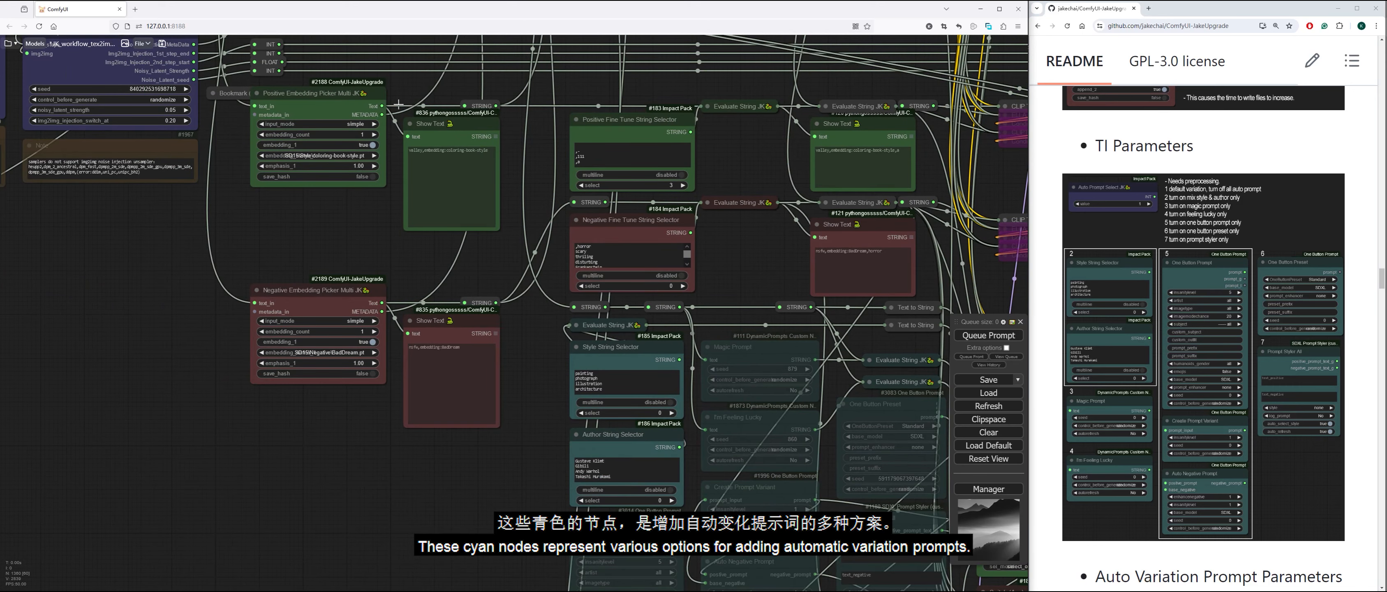
pyautogui.moveTo(541, 436); pyautogui.dragTo(275, 167)
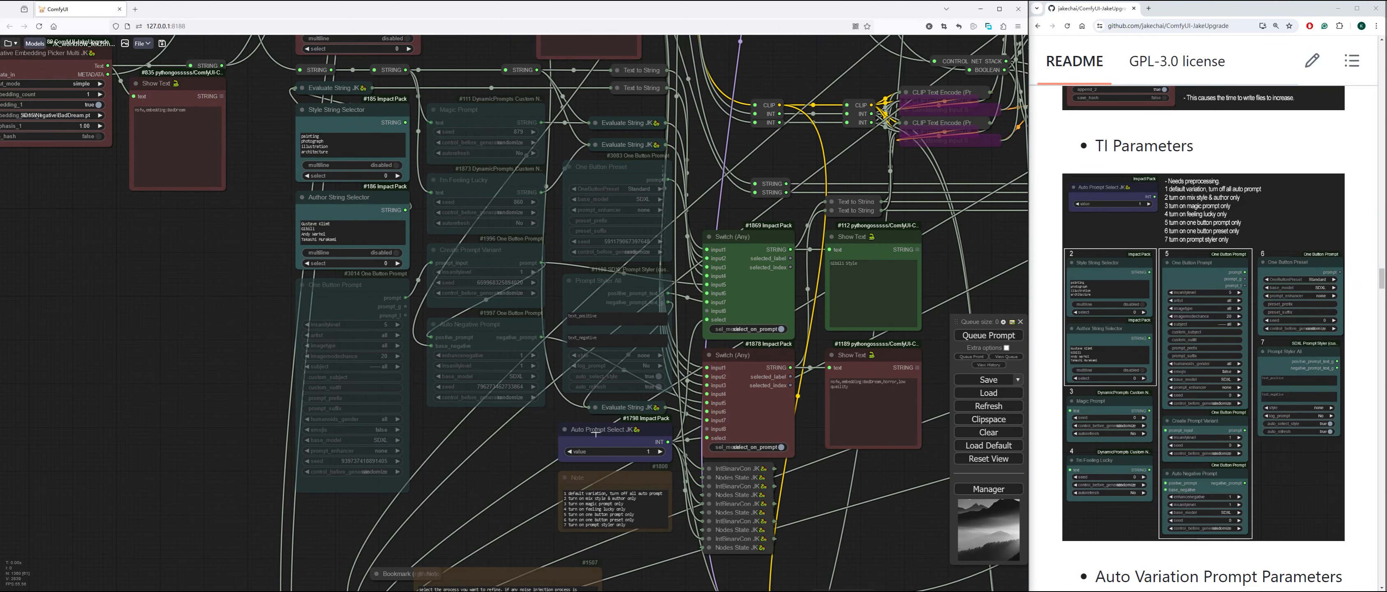
pyautogui.scroll(5, 593, 435)
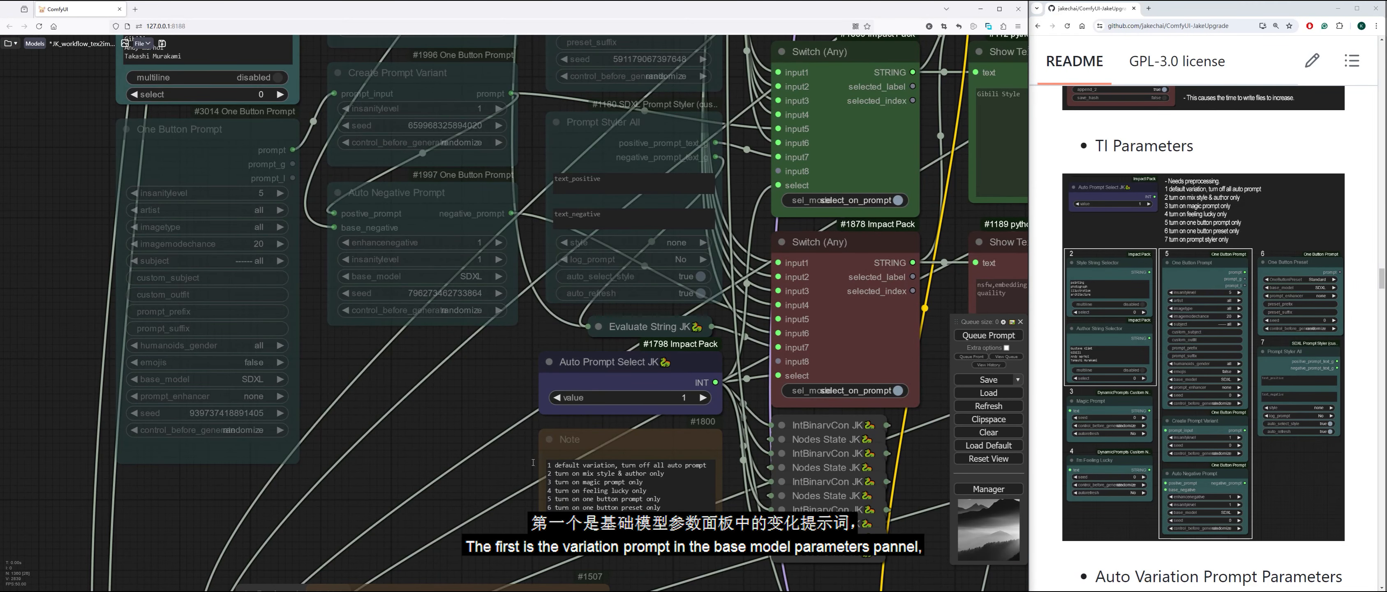
pyautogui.press('1')
pyautogui.scroll(6, 235, 322)
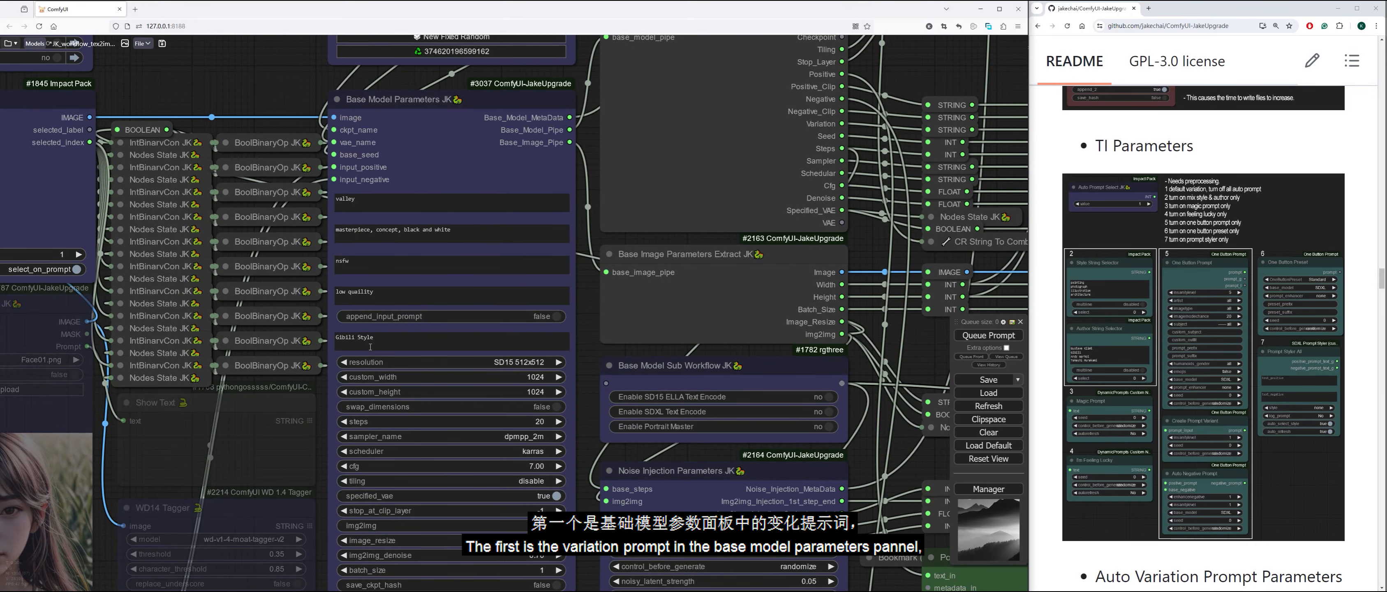
# Examine the text lists of the Style String Selector and Author String Selector nodes
pyautogui.press('2')
pyautogui.scroll(4, 530, 545)
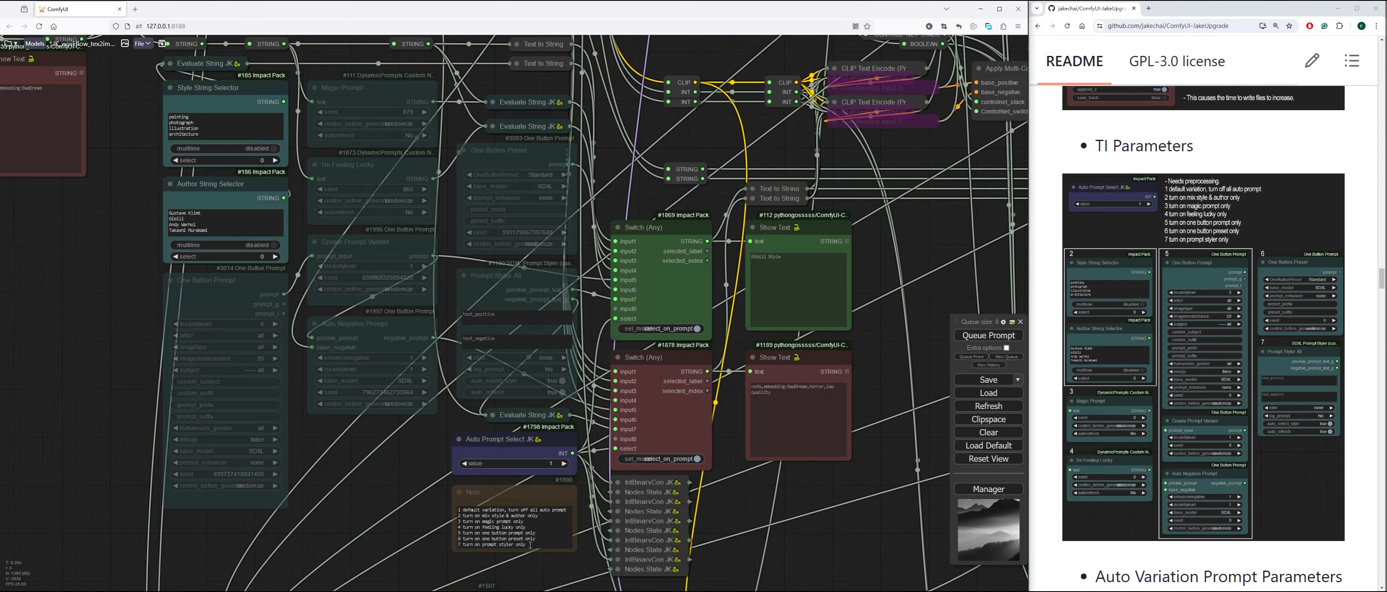
pyautogui.scroll(3, 430, 549)
pyautogui.moveTo(273, 397); pyautogui.dragTo(375, 564)
pyautogui.moveTo(154, 175); pyautogui.dragTo(165, 246)
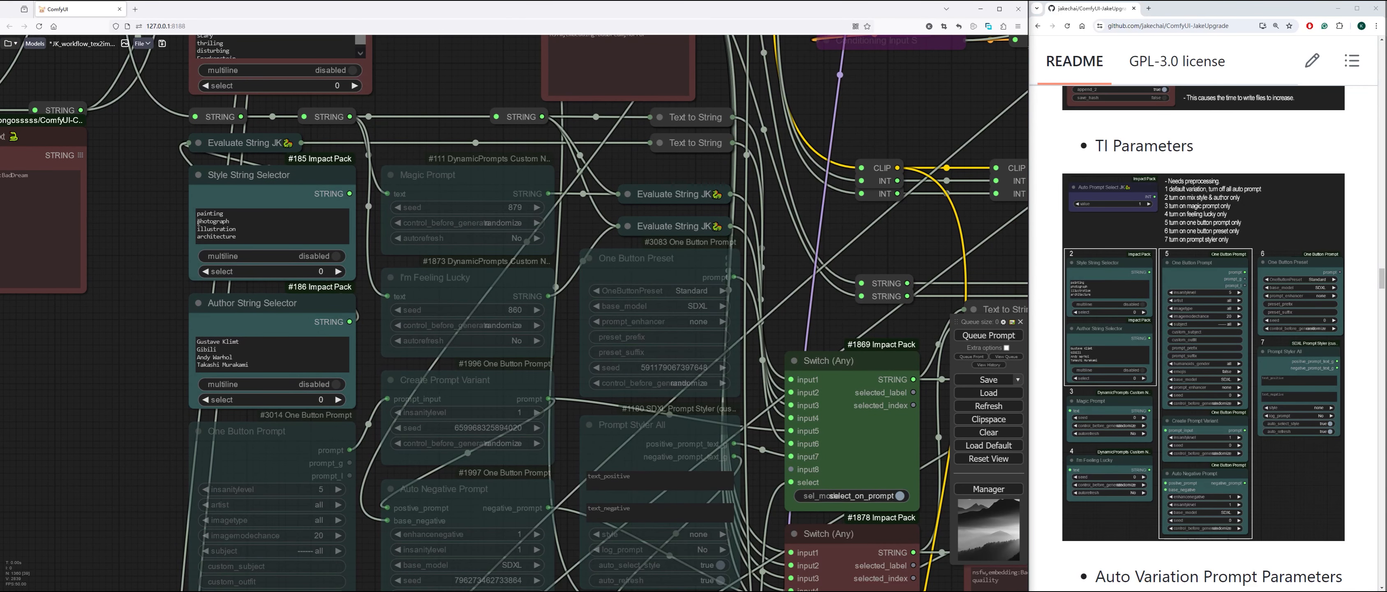
pyautogui.click(233, 221)
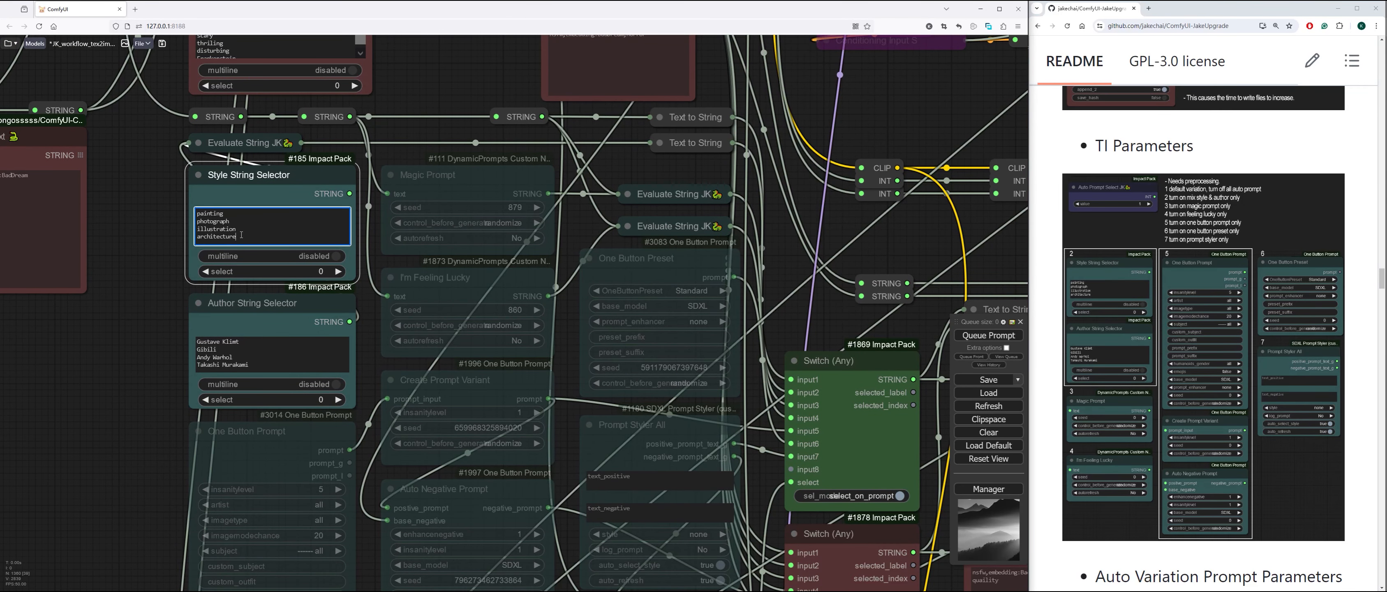
pyautogui.click(220, 343)
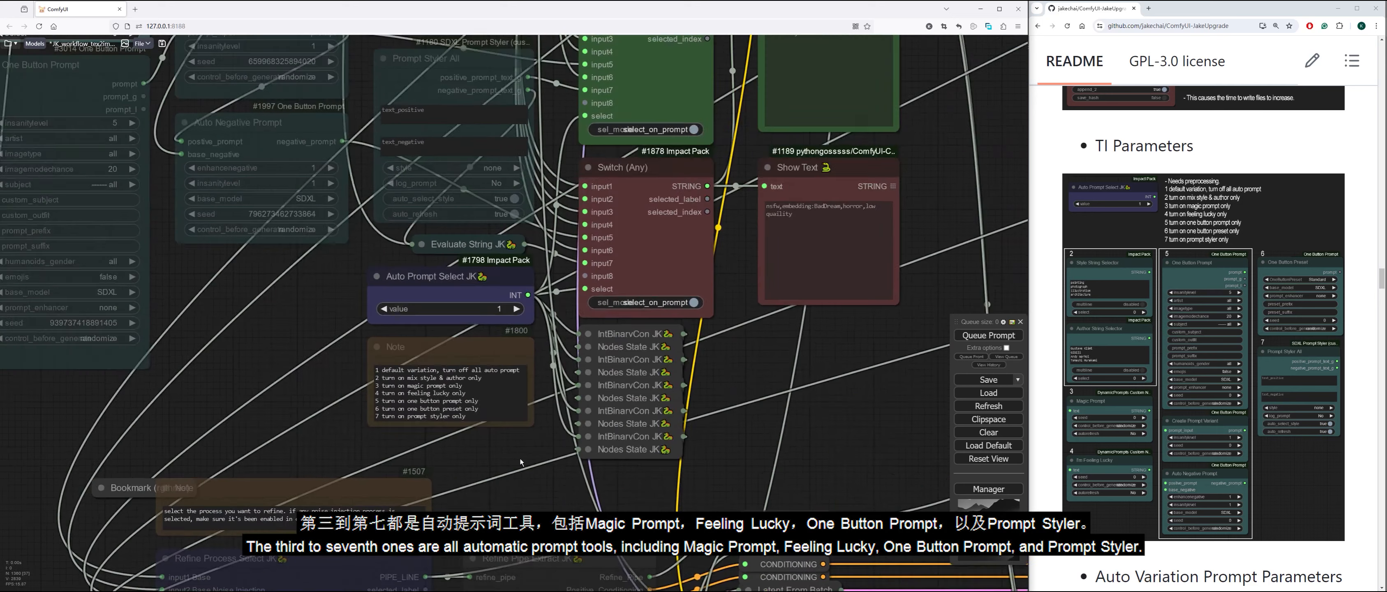
# Consult the option note and set the Auto Prompt Select value to 3 to use Magic Prompt only
pyautogui.scroll(3, 517, 452)
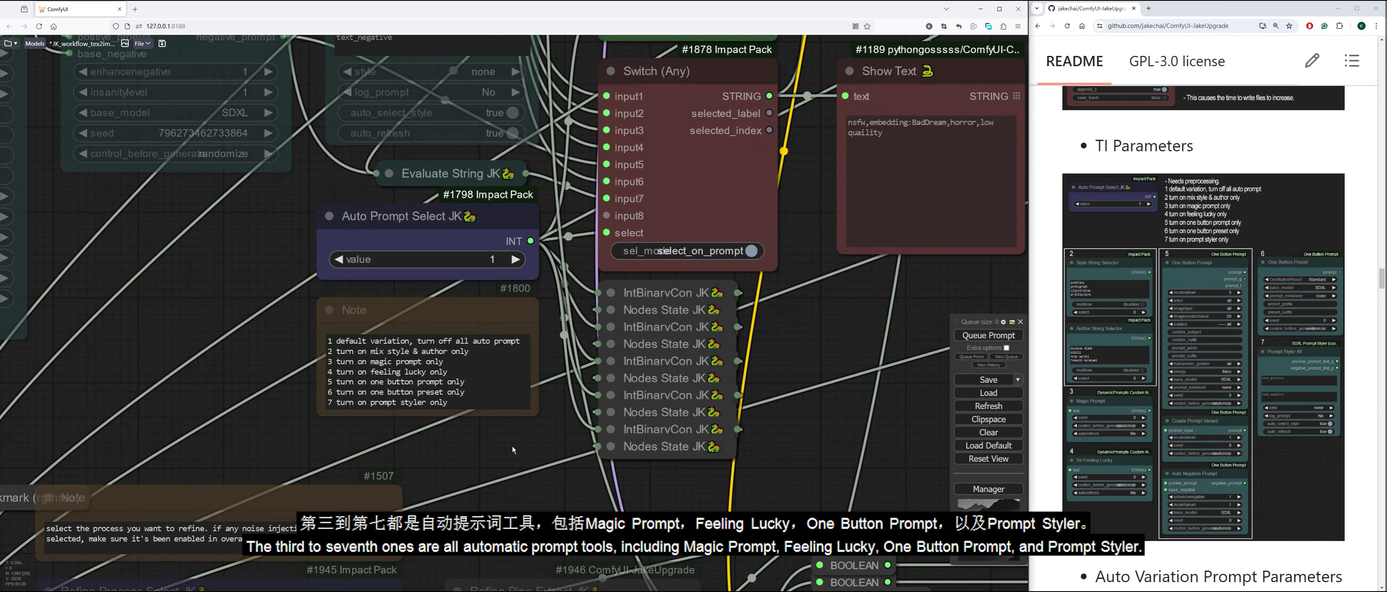
pyautogui.moveTo(463, 399); pyautogui.dragTo(295, 358)
pyautogui.click(459, 455)
pyautogui.scroll(-3, 511, 456)
pyautogui.scroll(-2, 516, 457)
pyautogui.moveTo(515, 457); pyautogui.dragTo(529, 570)
pyautogui.click(530, 447)
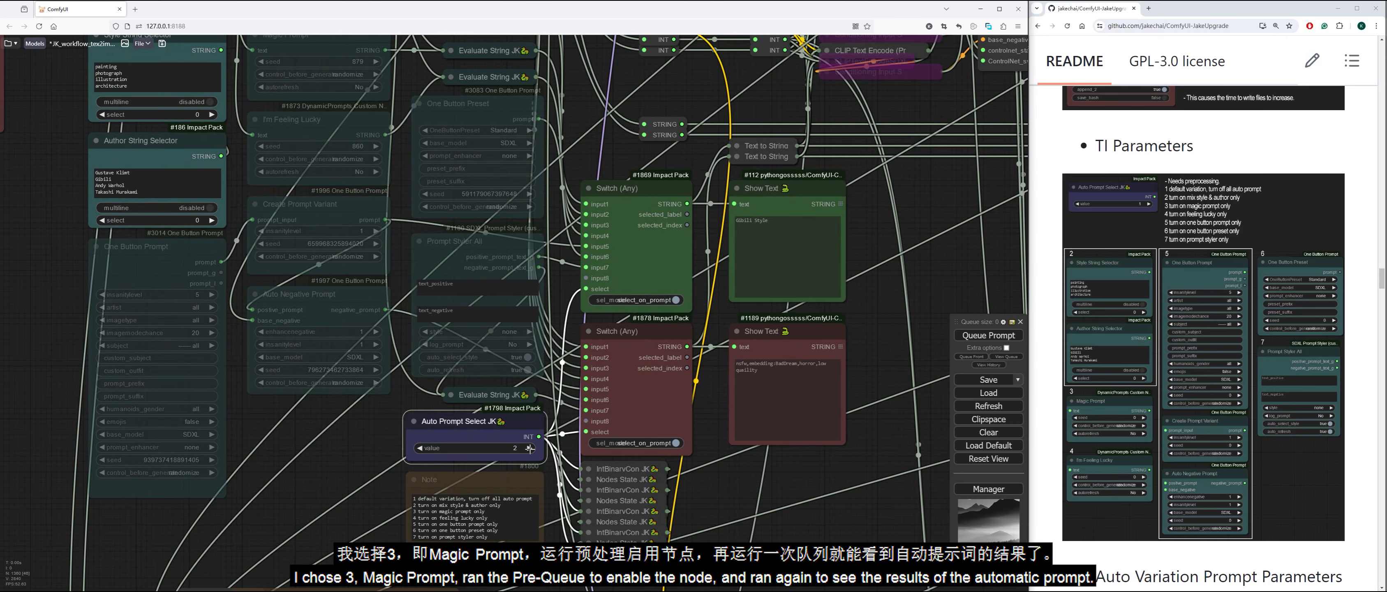
pyautogui.click(530, 448)
pyautogui.click(461, 507)
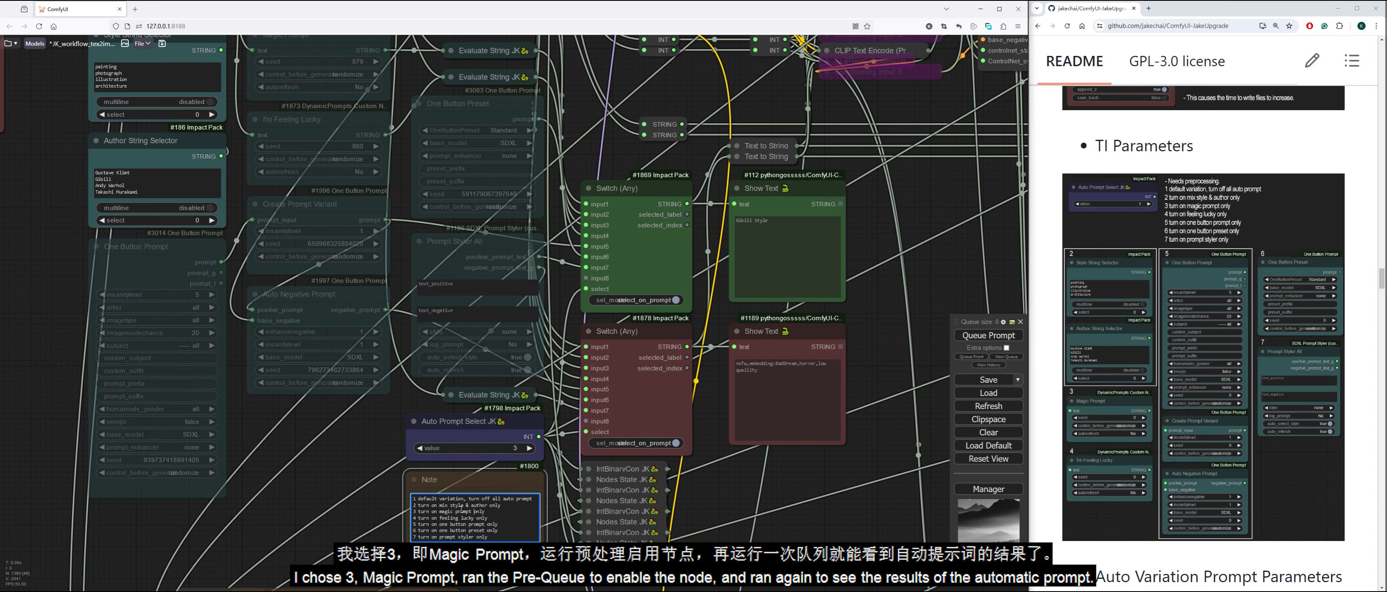
# Run the preprocessing queue to enable the Magic Prompt node, and queue the workflow again to generate its variation prompt
pyautogui.moveTo(365, 462); pyautogui.dragTo(367, 513)
pyautogui.click(875, 386)
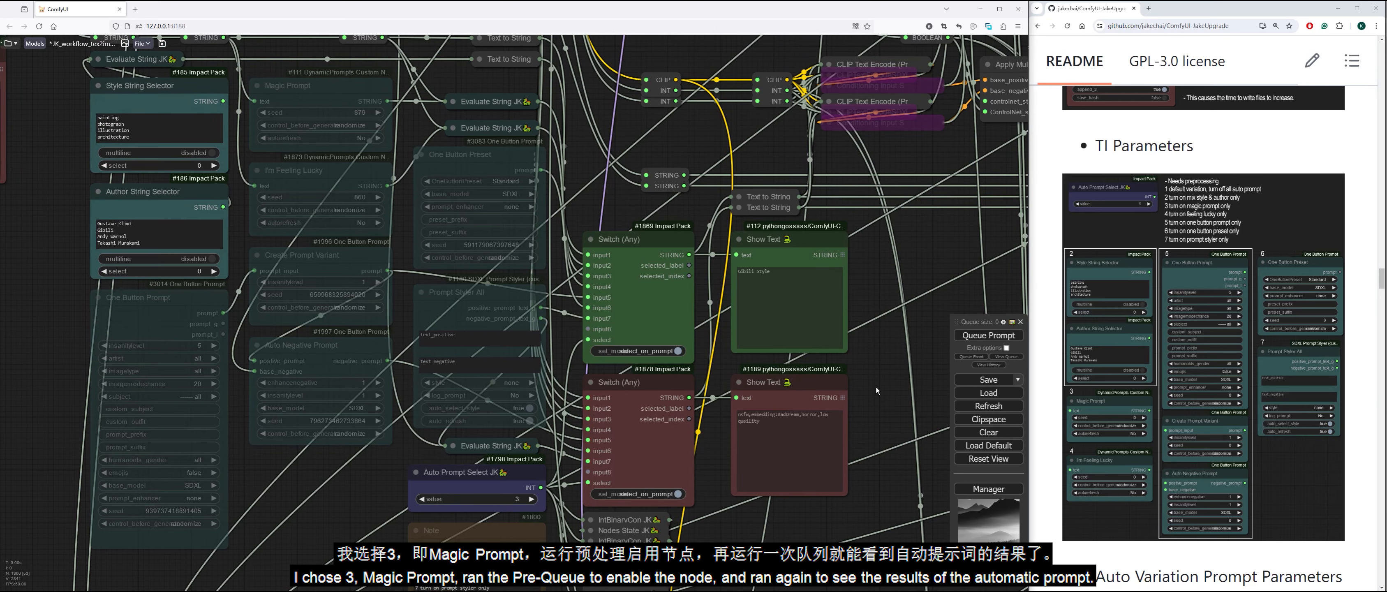
pyautogui.press('1')
pyautogui.click(226, 203)
pyautogui.press('2')
pyautogui.scroll(2, 700, 517)
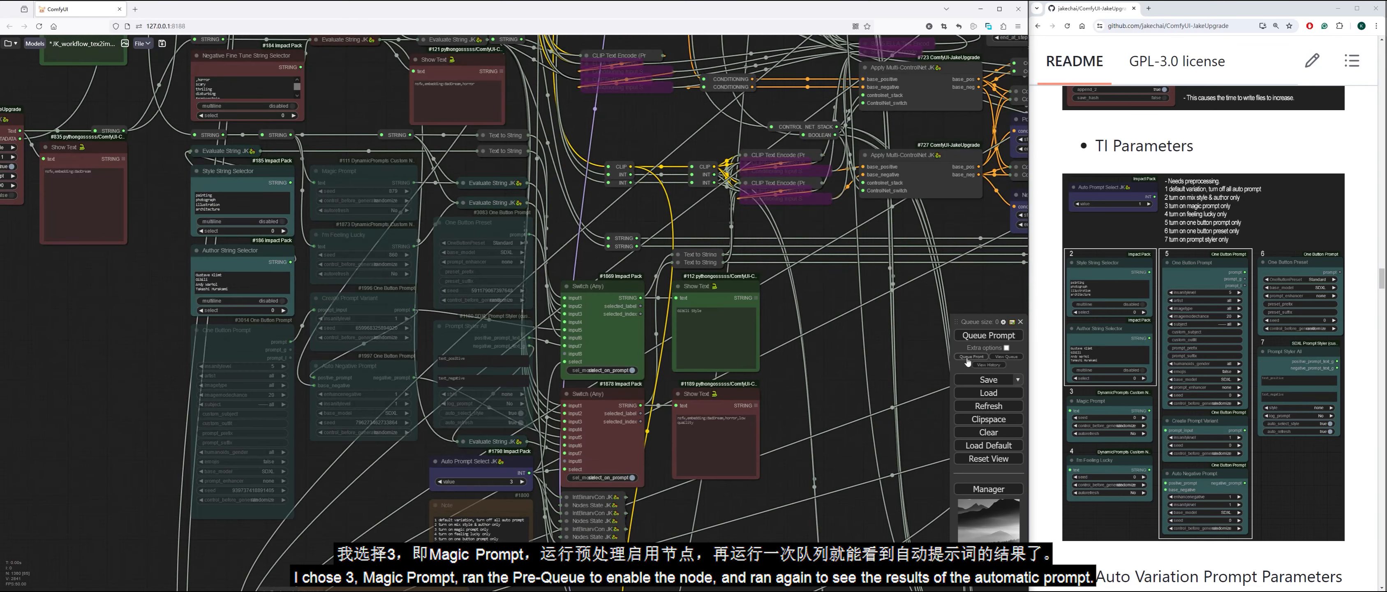
pyautogui.click(981, 337)
pyautogui.click(969, 336)
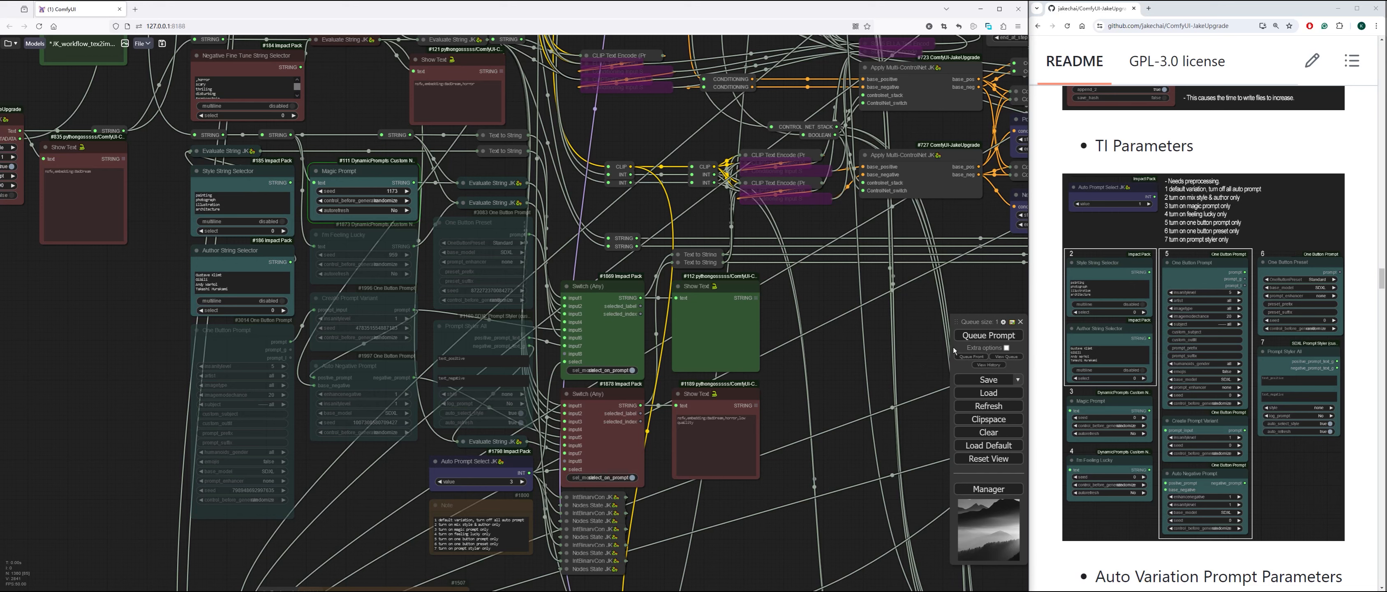
pyautogui.scroll(4, 822, 388)
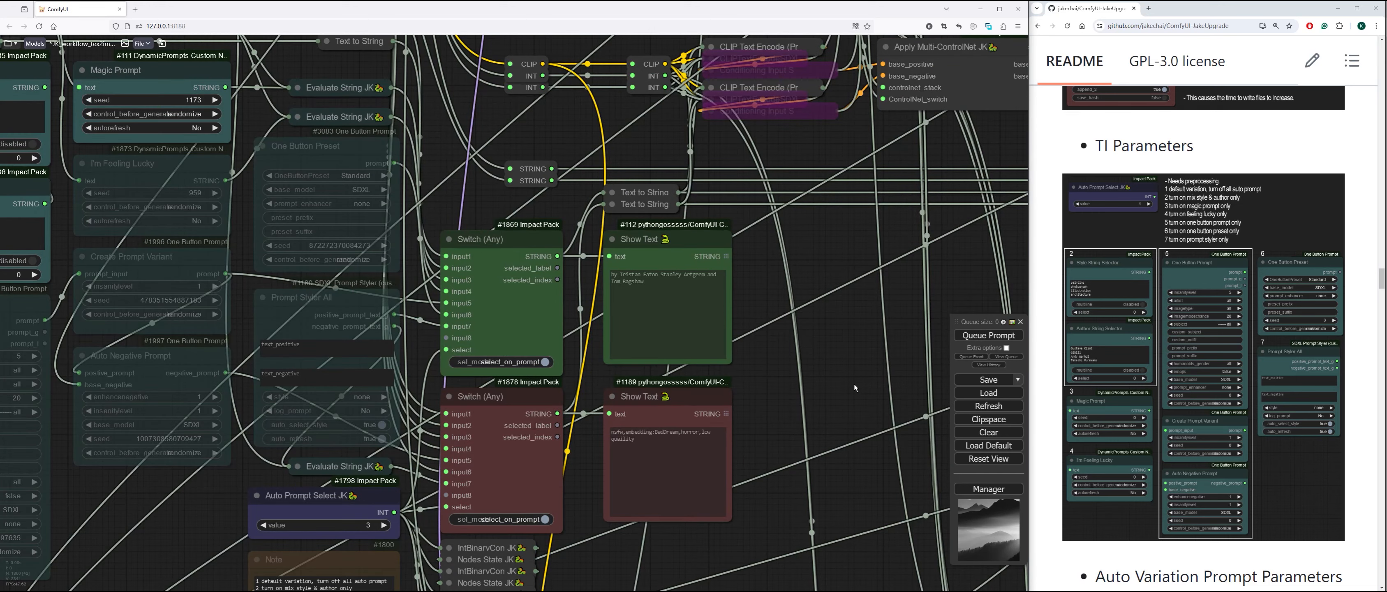
# Set the Auto Prompt Select value to 4 for I'm Feeling Lucky and queue the workflow to generate its prompt
pyautogui.scroll(-4, 855, 385)
pyautogui.moveTo(855, 377); pyautogui.dragTo(866, 341)
pyautogui.scroll(1, 866, 342)
pyautogui.click(511, 455)
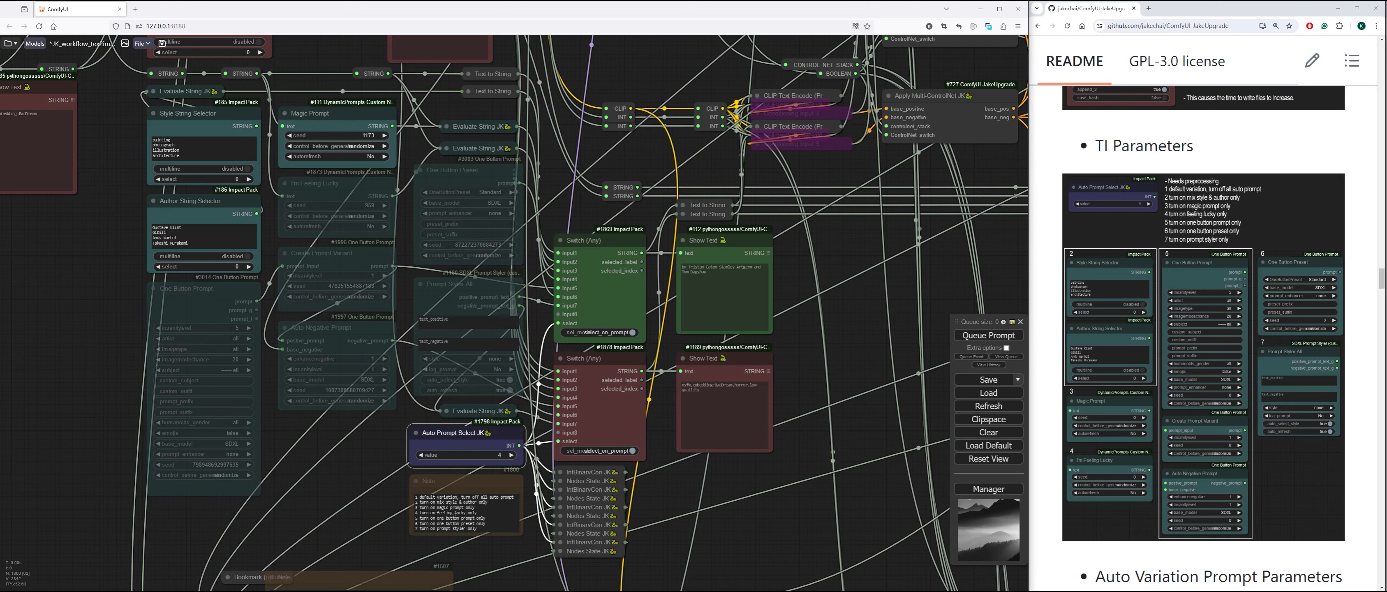
pyautogui.click(991, 335)
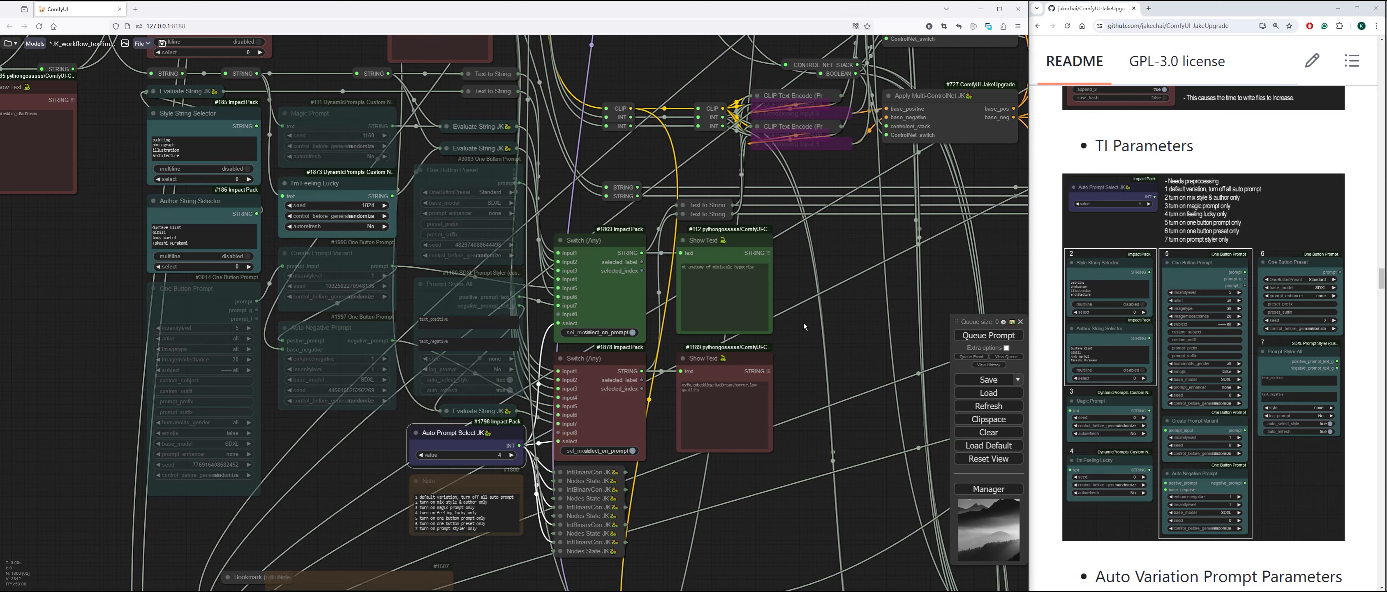
pyautogui.scroll(6, 796, 280)
pyautogui.scroll(-4, 829, 437)
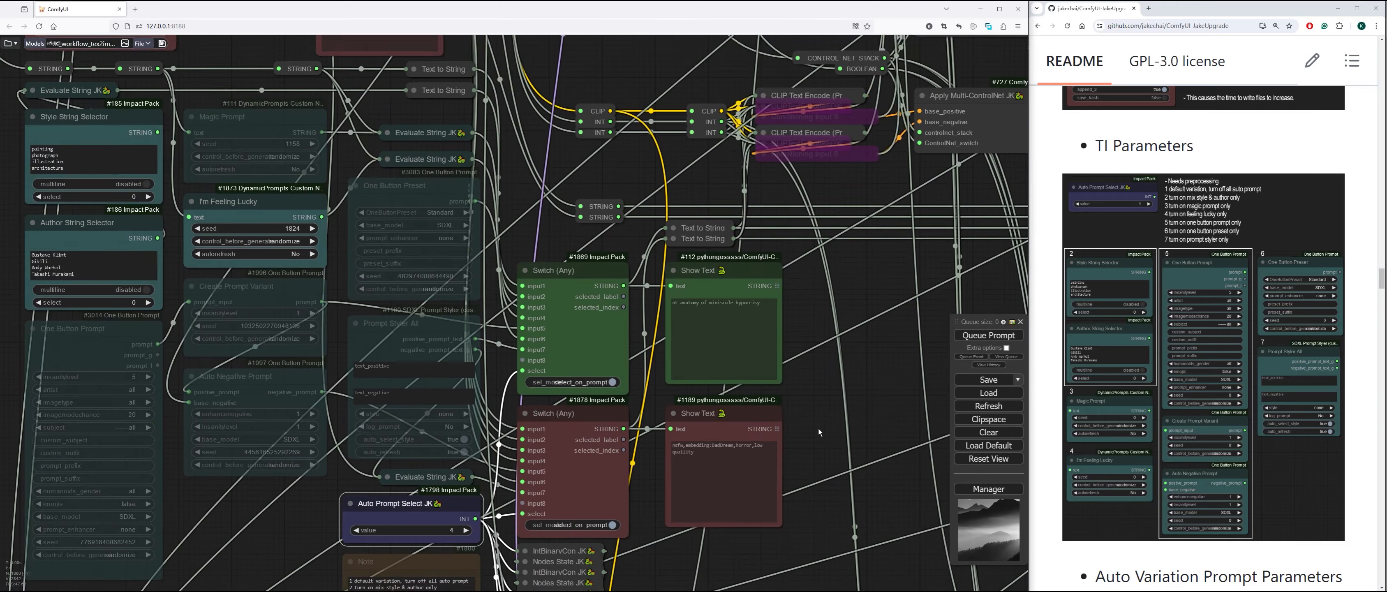
# Set the Auto Prompt Select value to 5 for One Button Prompt and queue the workflow to generate positive and negative variation prompts
pyautogui.moveTo(828, 434); pyautogui.dragTo(832, 367)
pyautogui.click(989, 334)
pyautogui.moveTo(235, 465); pyautogui.dragTo(441, 414)
pyautogui.click(344, 405)
pyautogui.click(517, 328)
pyautogui.click(525, 321)
pyautogui.moveTo(516, 385); pyautogui.dragTo(415, 426)
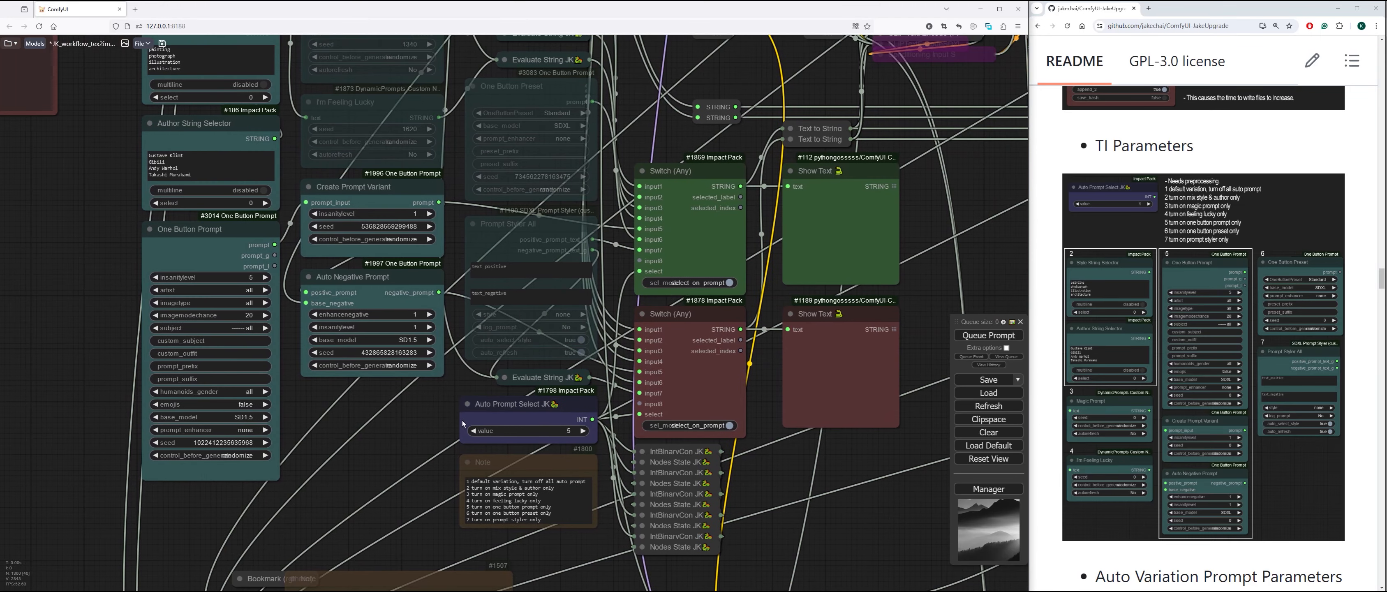
pyautogui.click(989, 334)
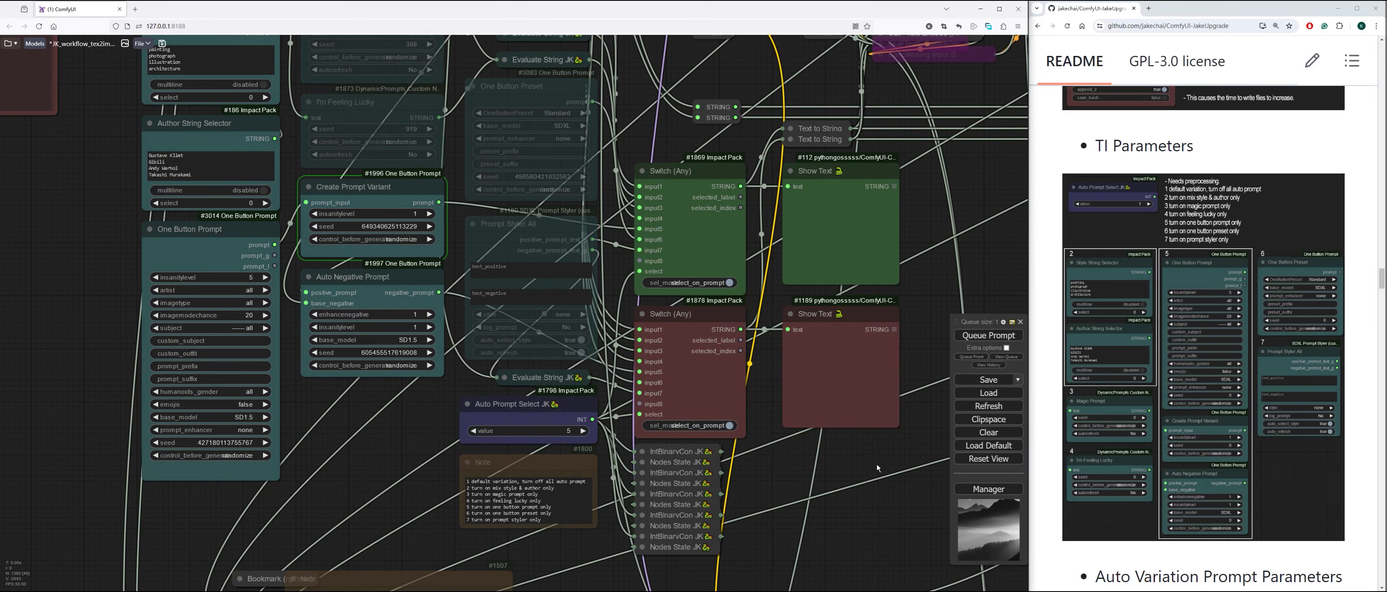
pyautogui.moveTo(923, 279); pyautogui.dragTo(818, 305)
pyautogui.scroll(3, 817, 305)
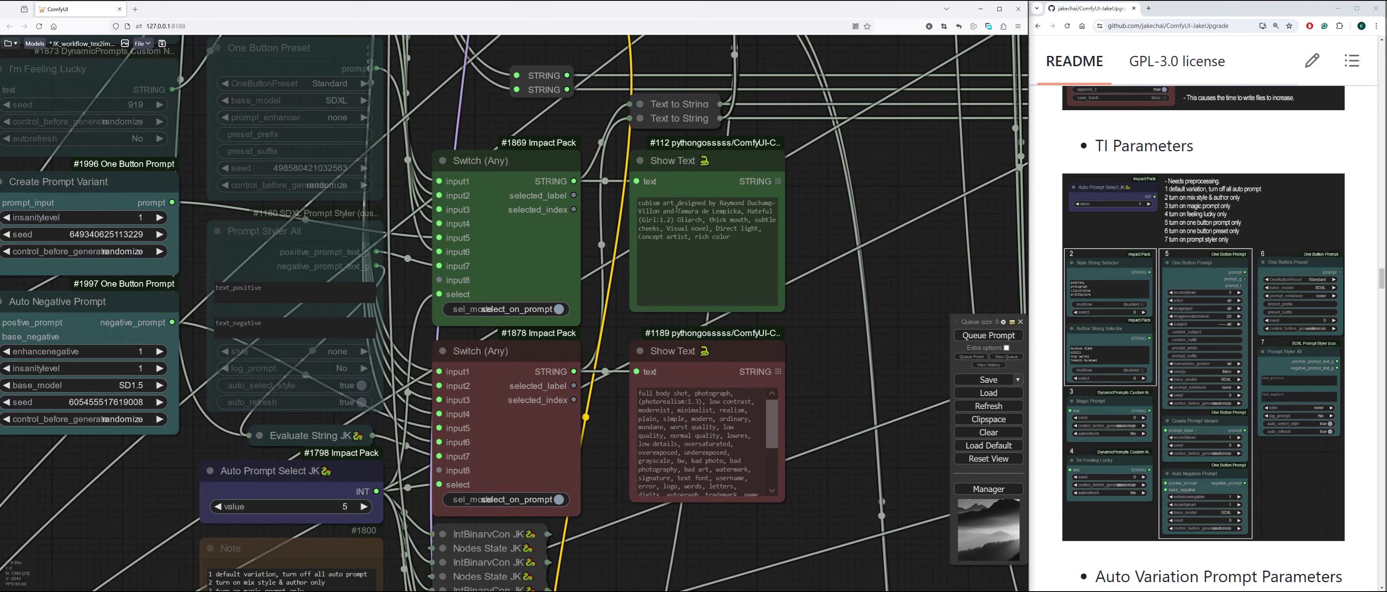
pyautogui.scroll(-4, 824, 375)
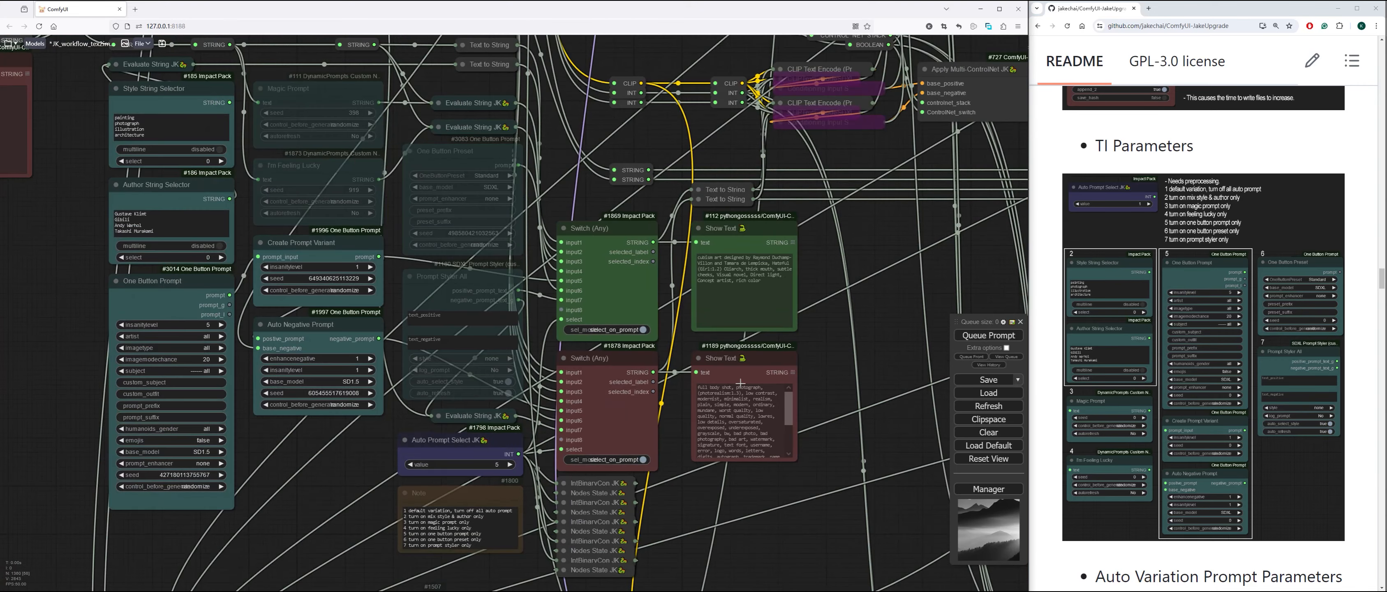
# Set control_before_generate to fixed in the Auto Negative Prompt, Create Prompt Variant and One Button Prompt nodes
pyautogui.click(354, 404)
pyautogui.click(360, 411)
pyautogui.click(353, 290)
pyautogui.click(358, 298)
pyautogui.click(205, 486)
pyautogui.click(204, 482)
pyautogui.click(339, 471)
# Enable Process Base, Process Fine Tune and Process Variation in Overall Workflow, and set the Project Setting seed to 4
pyautogui.moveTo(883, 321); pyautogui.dragTo(835, 336)
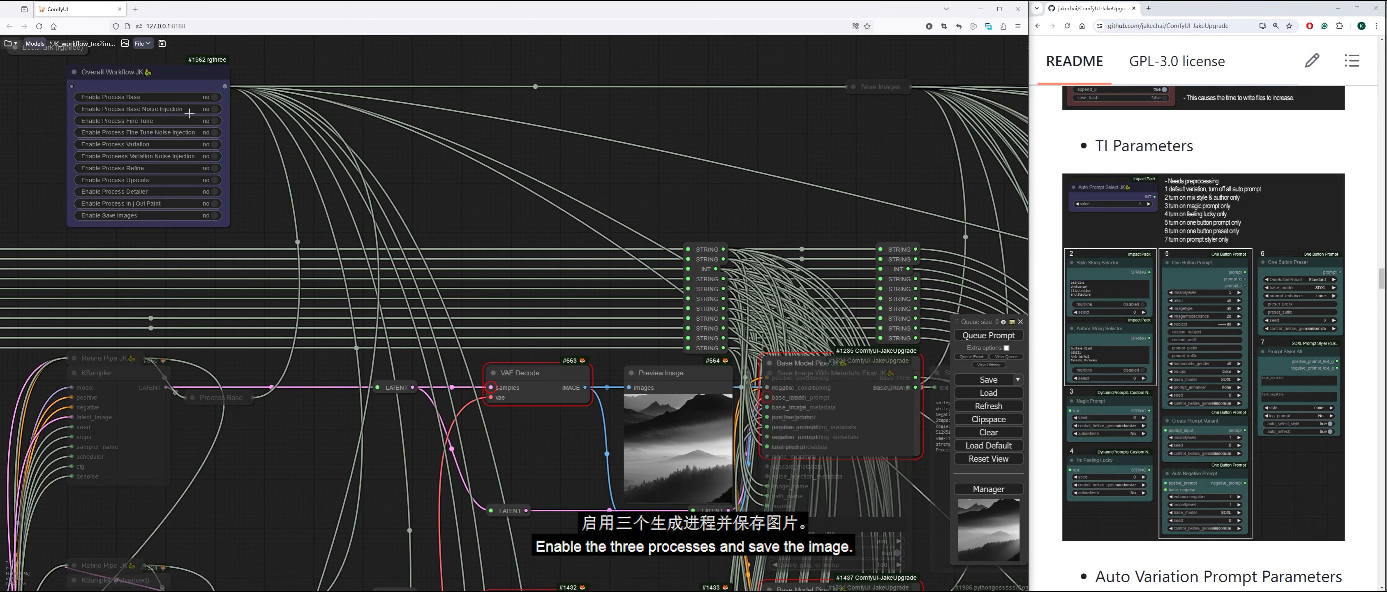
pyautogui.click(200, 97)
pyautogui.click(199, 120)
pyautogui.click(200, 144)
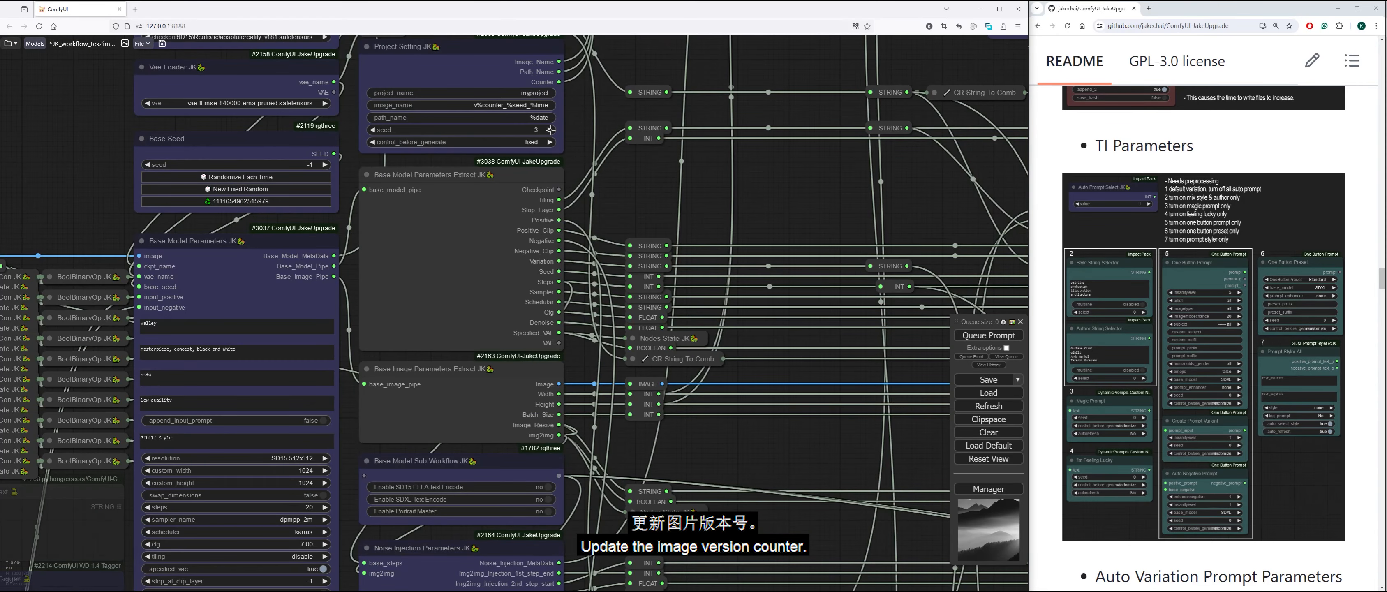
pyautogui.click(551, 130)
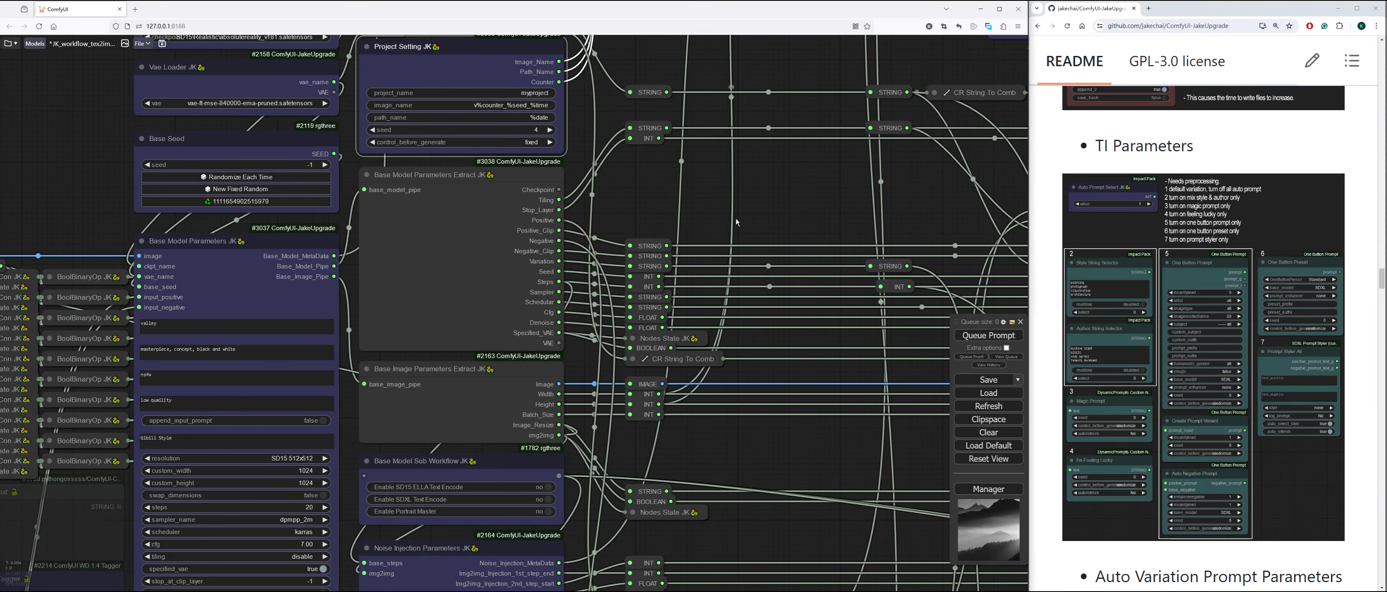
# In Base Model Parameters, replace "valley" with "a girl" and shorten the second positive prompt to "masterpiece,"
pyautogui.click(93, 199)
pyautogui.moveTo(93, 199); pyautogui.dragTo(523, 236)
pyautogui.click(588, 359)
pyautogui.press('BackSpace')
pyautogui.press('BackSpace')
pyautogui.press('BackSpace')
pyautogui.press('BackSpace')
pyautogui.press('BackSpace')
pyautogui.press('BackSpace')
pyautogui.write('a girl')
pyautogui.moveTo(599, 387); pyautogui.dragTo(666, 391)
pyautogui.press('BackSpace')
# Queue the workflow and inspect the base process preview image with its saved metadata
pyautogui.moveTo(473, 215); pyautogui.dragTo(436, 47)
pyautogui.moveTo(744, 487); pyautogui.dragTo(438, 536)
pyautogui.hotkey('ctrl', 'Return')
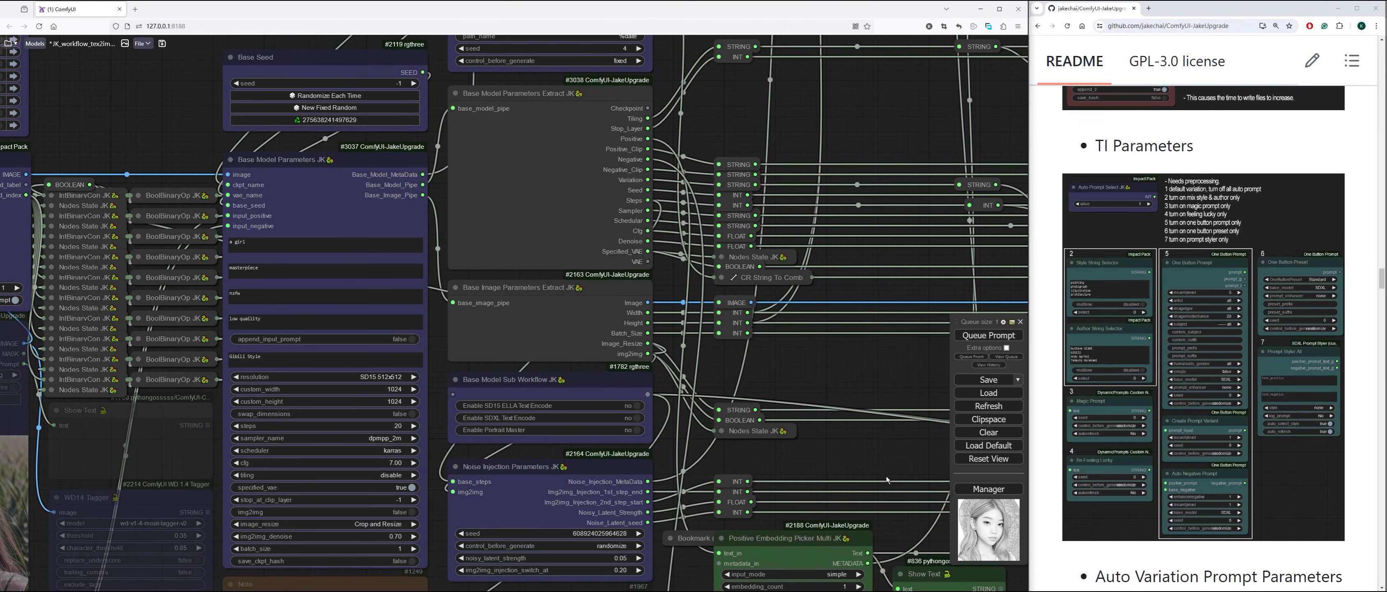
pyautogui.press('2')
pyautogui.moveTo(984, 131); pyautogui.dragTo(912, 335)
pyautogui.moveTo(923, 192); pyautogui.dragTo(923, 380)
pyautogui.moveTo(837, 69); pyautogui.dragTo(881, 390)
pyautogui.scroll(7, 518, 375)
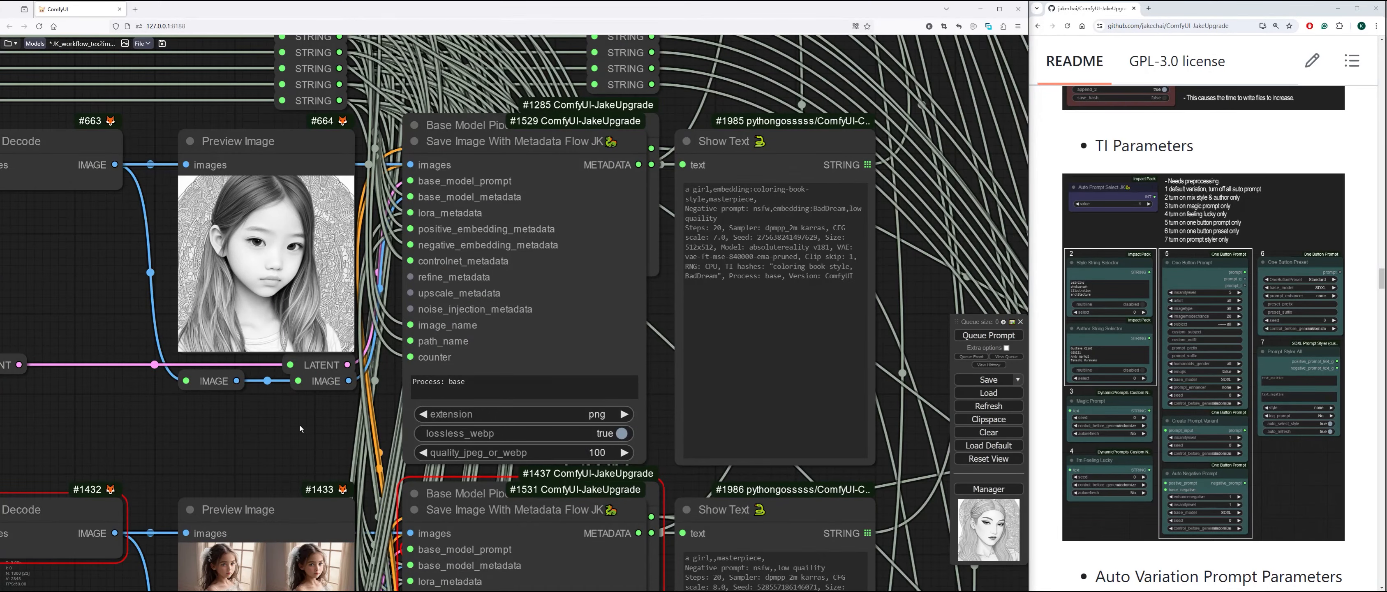
pyautogui.moveTo(300, 425); pyautogui.dragTo(315, 421)
# Turn off the coloring-book-style positive embedding and queue the workflow again
pyautogui.press('1')
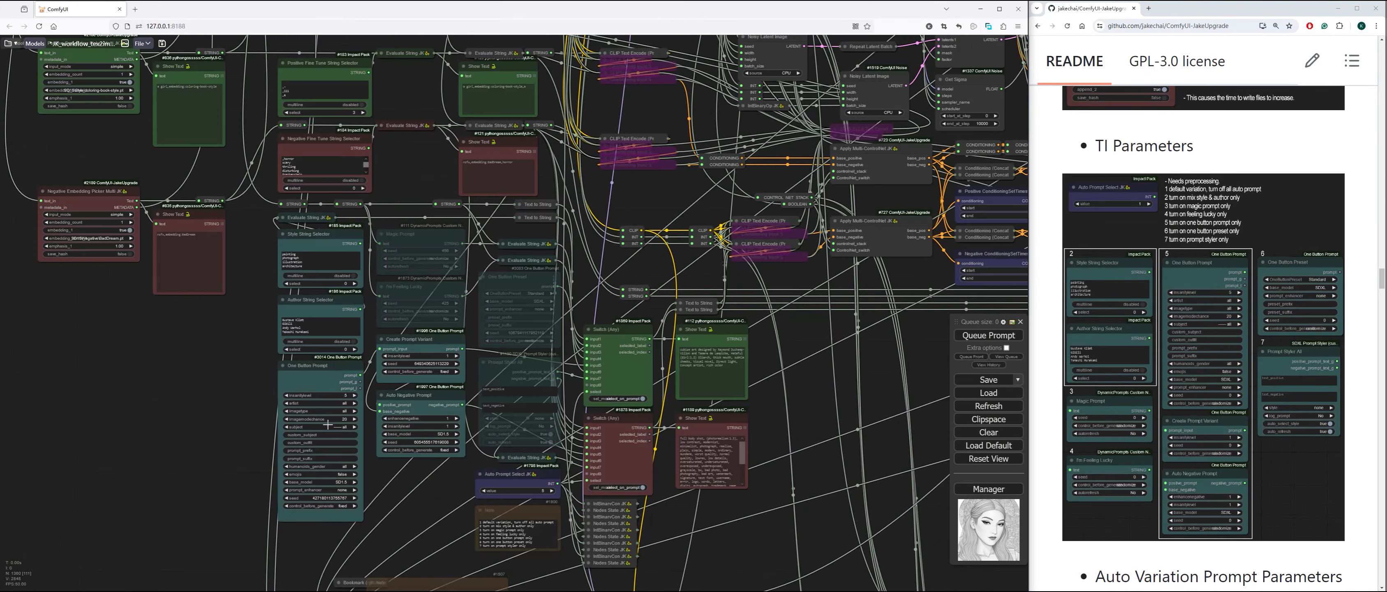
pyautogui.moveTo(243, 449); pyautogui.dragTo(322, 529)
pyautogui.scroll(6, 81, 103)
pyautogui.click(989, 335)
pyautogui.moveTo(803, 400); pyautogui.dragTo(483, 371)
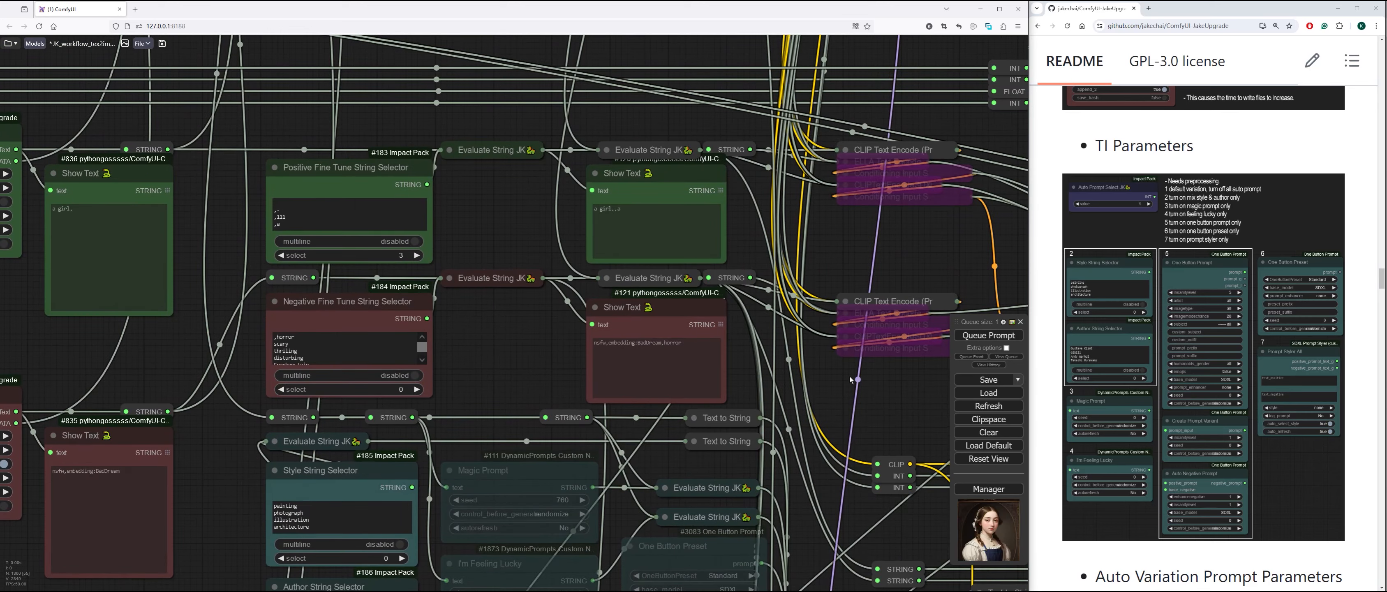
# Review the preview images of the generation processes together with their metadata text
pyautogui.press('2')
pyautogui.moveTo(419, 531); pyautogui.dragTo(429, 271)
pyautogui.moveTo(468, 549); pyautogui.dragTo(443, 267)
pyautogui.moveTo(436, 409); pyautogui.dragTo(420, 273)
pyautogui.moveTo(921, 204); pyautogui.dragTo(881, 470)
pyautogui.scroll(4, 725, 472)
pyautogui.moveTo(724, 472); pyautogui.dragTo(682, 308)
pyautogui.moveTo(926, 204); pyautogui.dragTo(855, 572)
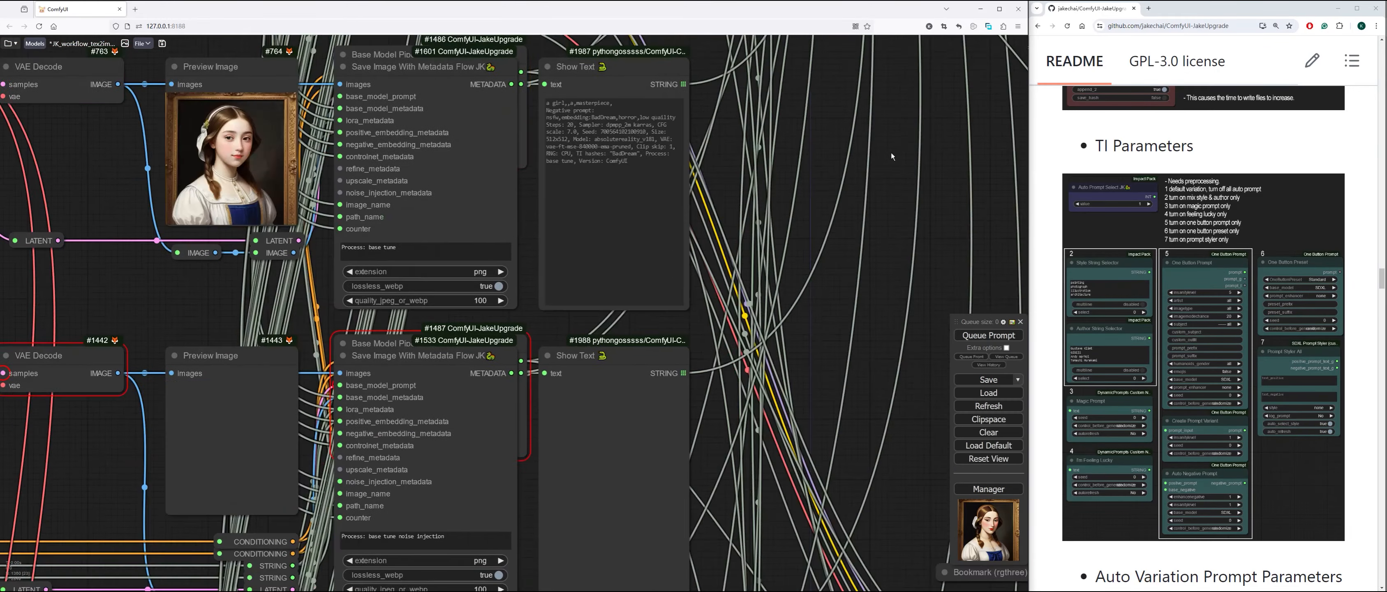
pyautogui.moveTo(600, 110); pyautogui.dragTo(607, 362)
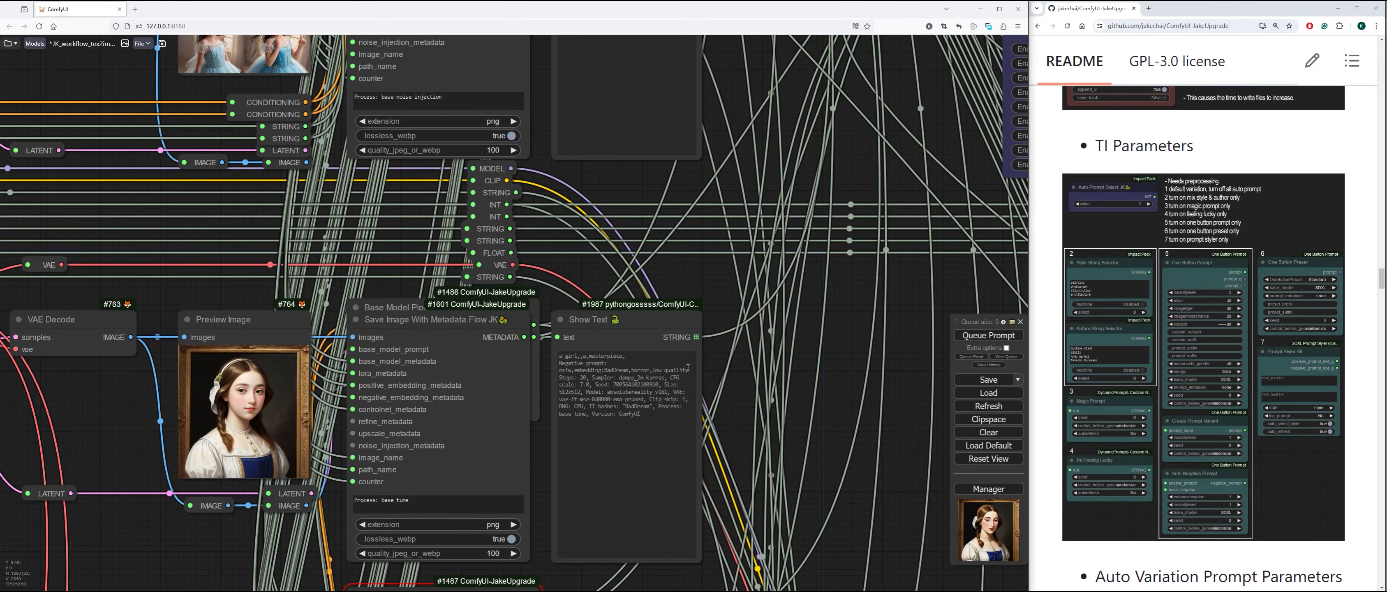
pyautogui.moveTo(905, 78); pyautogui.dragTo(872, 401)
pyautogui.moveTo(852, 167); pyautogui.dragTo(907, 384)
# Switch to the 2024-07-01 output folder, open a saved v4 portrait in the image viewer and compare it with its neighbouring images
pyautogui.click(1339, 8)
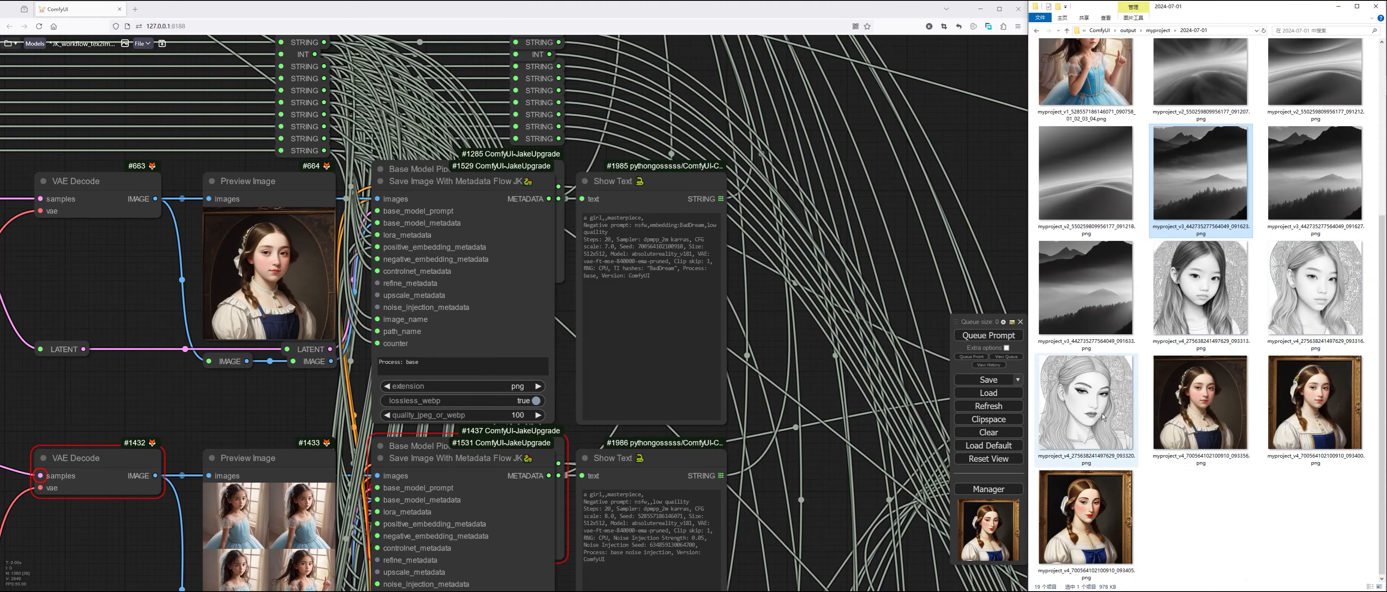
pyautogui.doubleClick(1180, 400)
pyautogui.click(258, 35)
pyautogui.click(258, 35)
pyautogui.click(247, 37)
pyautogui.click(247, 36)
pyautogui.click(258, 36)
pyautogui.click(257, 37)
pyautogui.click(247, 36)
pyautogui.click(1376, 4)
# Enable the noise injection processes for base, fine tune and variation, and queue the workflow with the Project Setting seed at 5
pyautogui.click(909, 263)
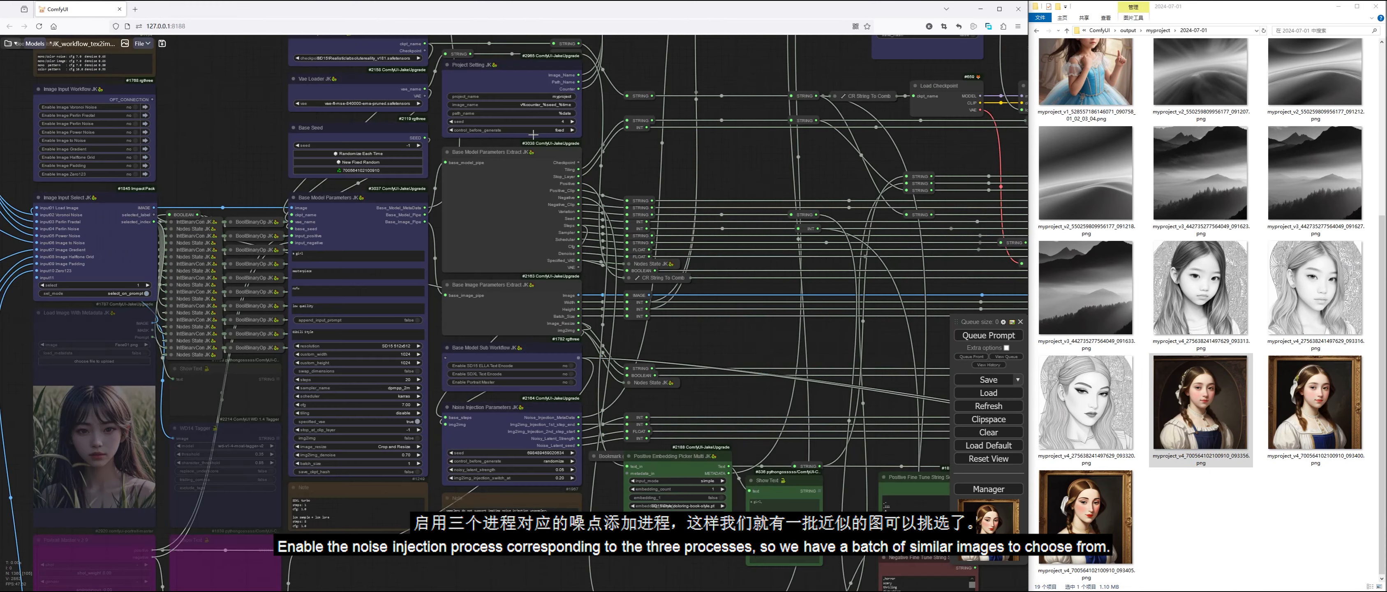
pyautogui.click(572, 122)
pyautogui.click(728, 164)
pyautogui.click(982, 337)
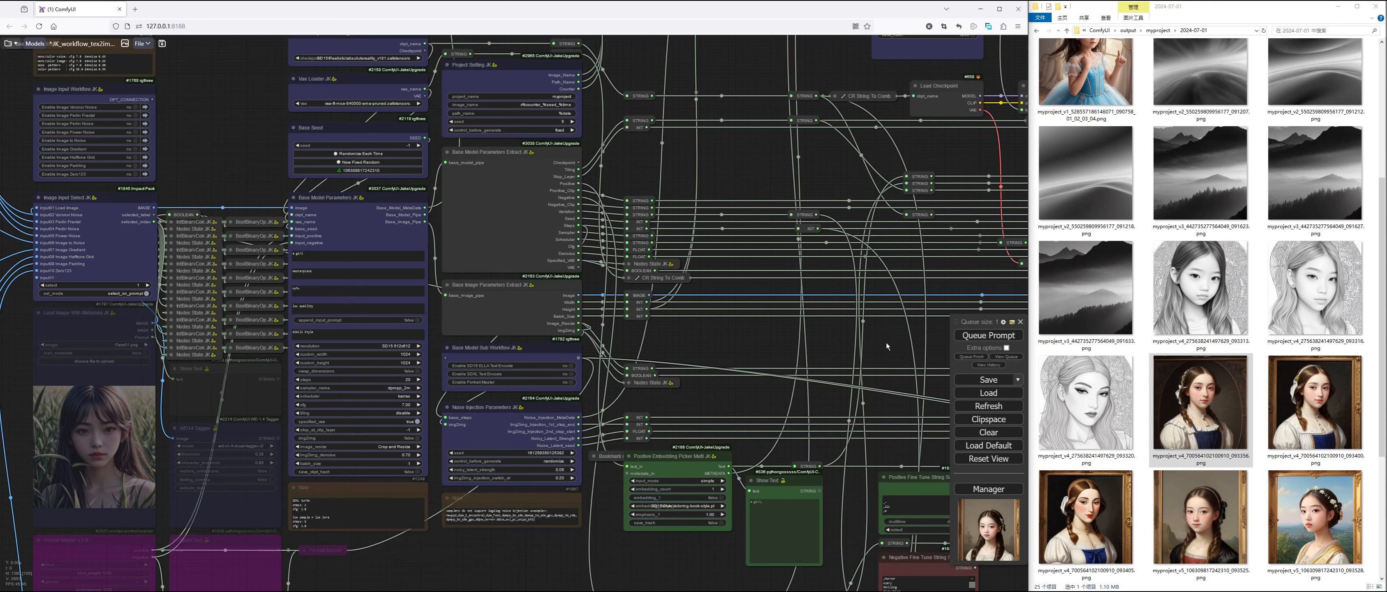
# Browse the newly saved v5 portraits in the 2024-07-01 output folder
pyautogui.scroll(-5, 1253, 416)
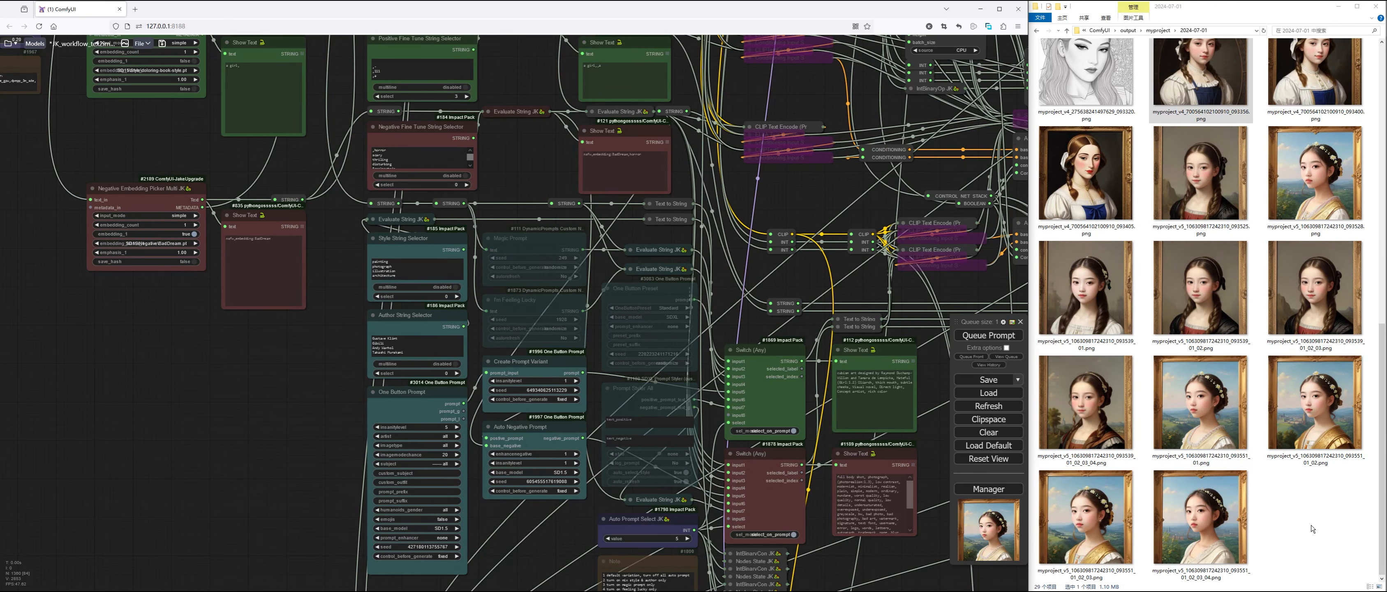
pyautogui.scroll(-1, 1311, 524)
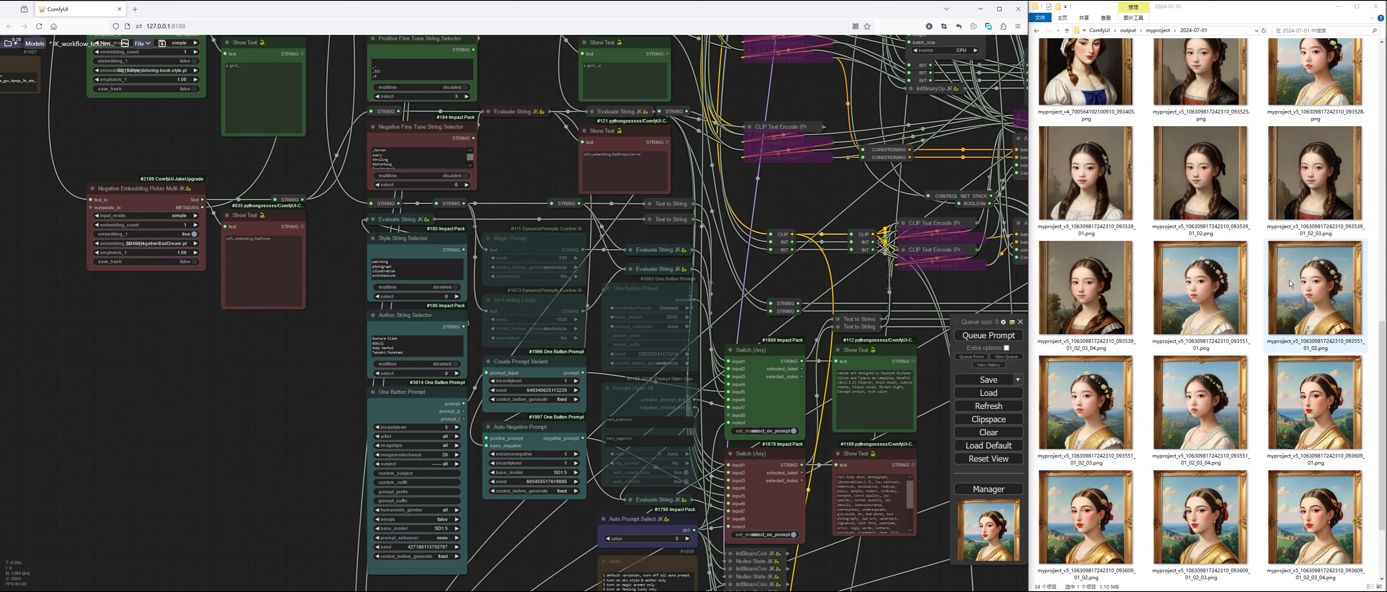
pyautogui.moveTo(801, 188); pyautogui.dragTo(676, 231)
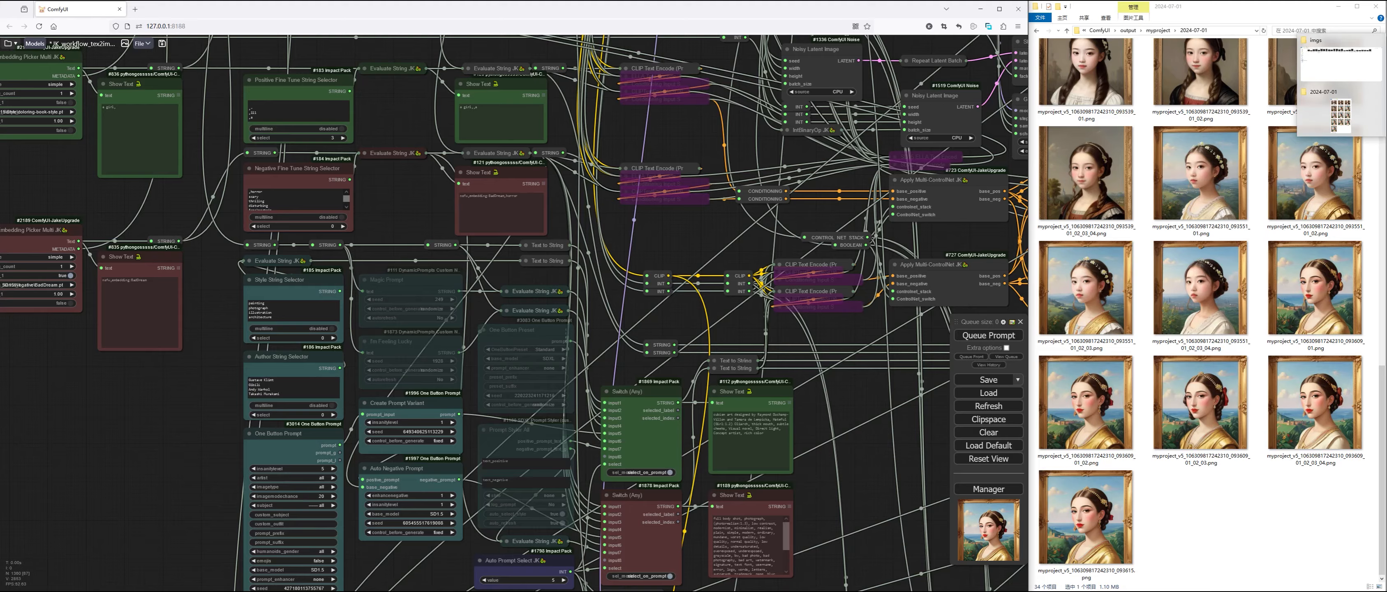
pyautogui.moveTo(816, 263); pyautogui.dragTo(666, 332)
pyautogui.scroll(1, 1194, 127)
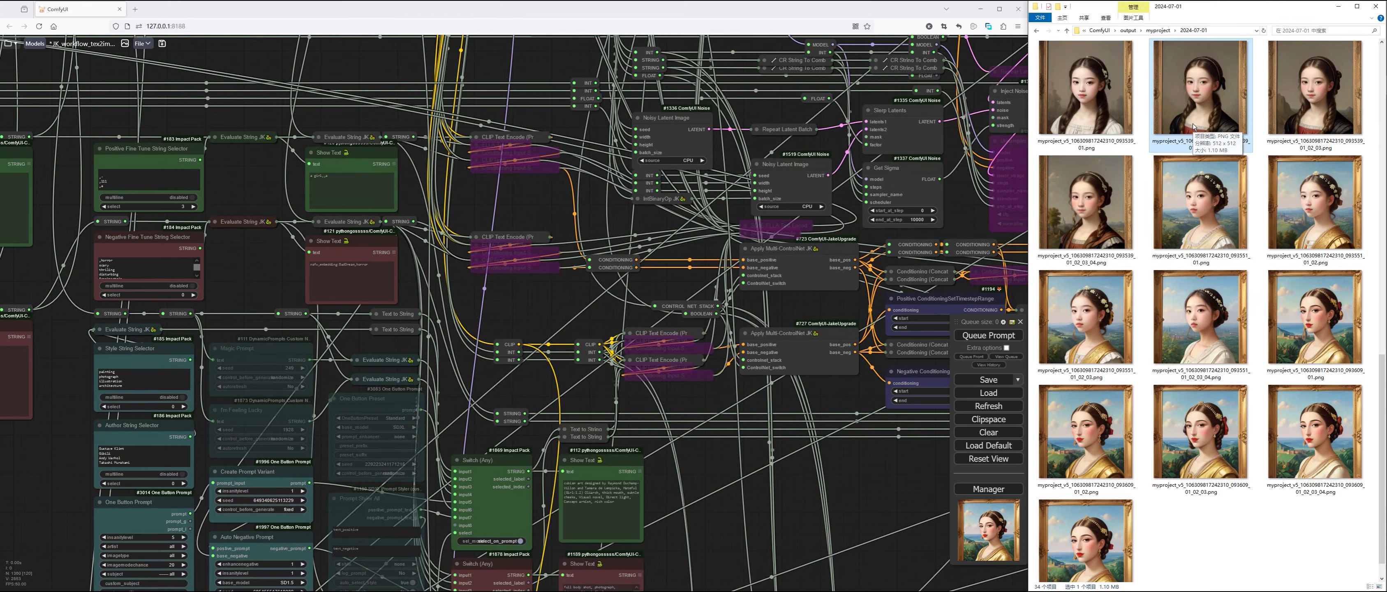
pyautogui.click(1086, 202)
# Compare the base and fine tune noise injection previews in the workflow with their saved v5 files
pyautogui.click(907, 329)
pyautogui.press('1')
pyautogui.moveTo(907, 330); pyautogui.dragTo(867, 538)
pyautogui.moveTo(899, 200); pyautogui.dragTo(912, 588)
pyautogui.scroll(3, 1193, 129)
pyautogui.doubleClick(1189, 328)
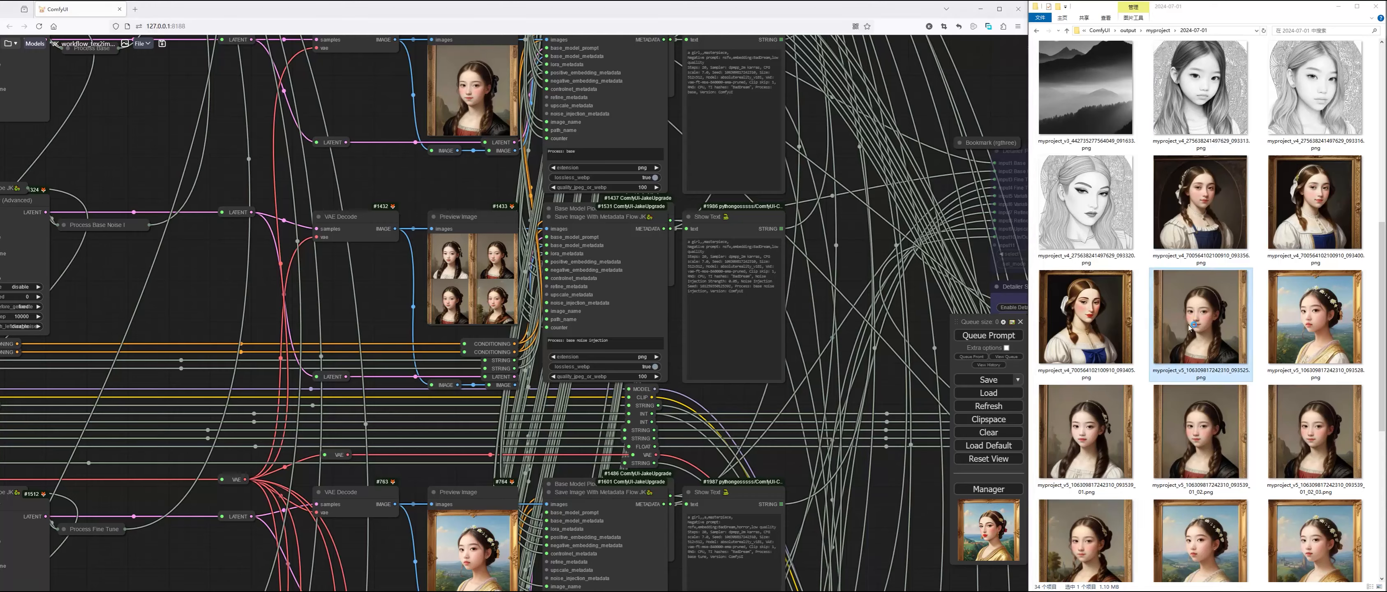
pyautogui.click(1308, 326)
pyautogui.scroll(-4, 1292, 323)
pyautogui.click(1198, 183)
pyautogui.moveTo(872, 533); pyautogui.dragTo(876, 199)
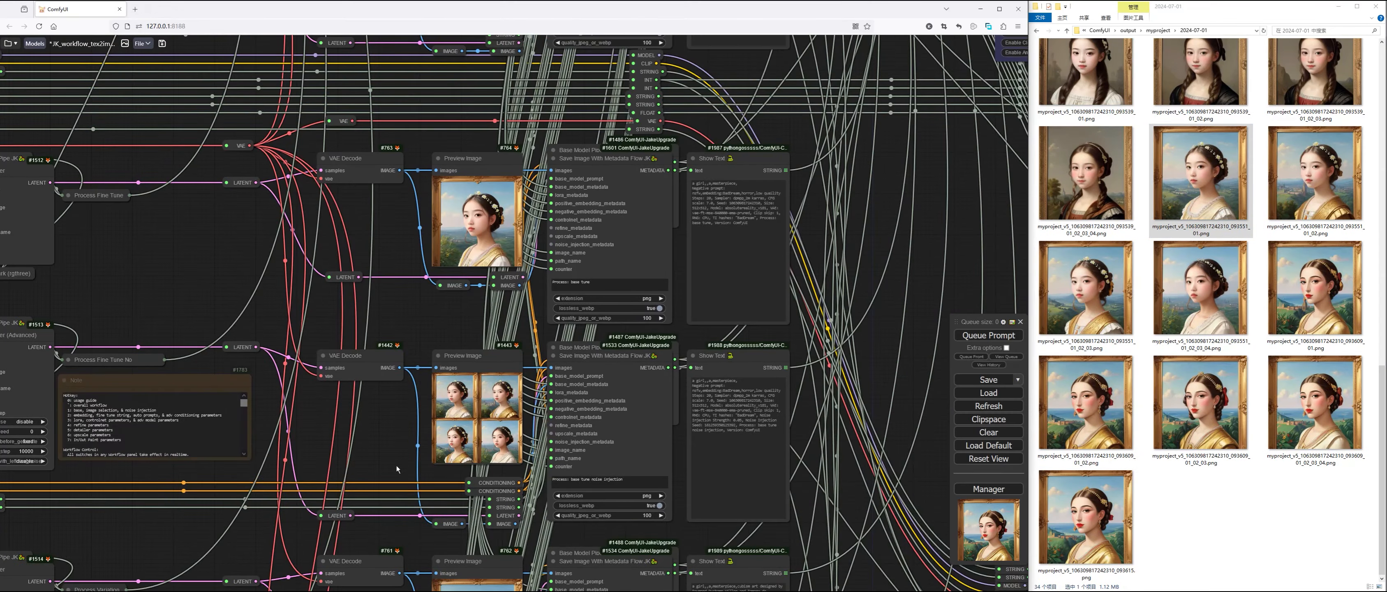
pyautogui.moveTo(397, 469); pyautogui.dragTo(402, 139)
pyautogui.scroll(2, 487, 533)
pyautogui.scroll(3, 1231, 263)
# Open a saved v5 fine tune image in the image viewer and flip through the batch of similar images
pyautogui.doubleClick(1200, 207)
pyautogui.click(258, 36)
pyautogui.click(258, 35)
pyautogui.click(257, 35)
pyautogui.click(257, 36)
pyautogui.click(258, 36)
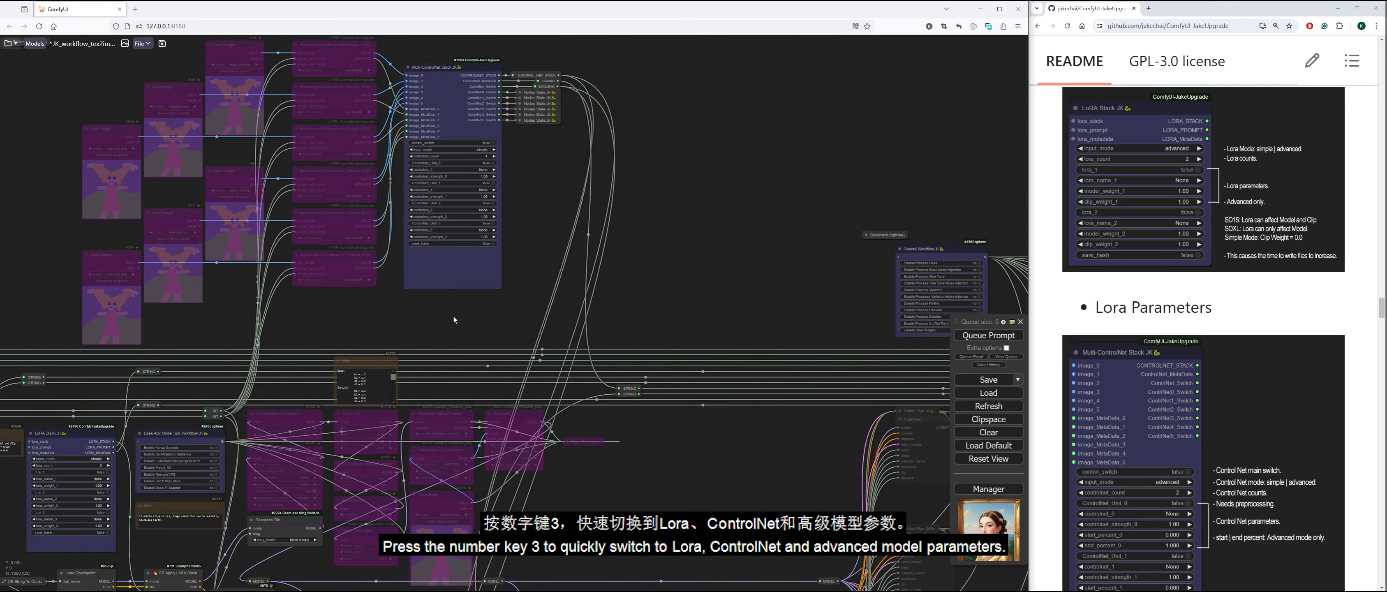
# Examine the Multi-ControlNet Stack, LoRA Stack and Base Adv Model Sub Workflow parameter nodes
pyautogui.moveTo(473, 301); pyautogui.dragTo(717, 254)
pyautogui.scroll(4, 345, 458)
pyautogui.moveTo(334, 377); pyautogui.dragTo(334, 395)
pyautogui.press('3')
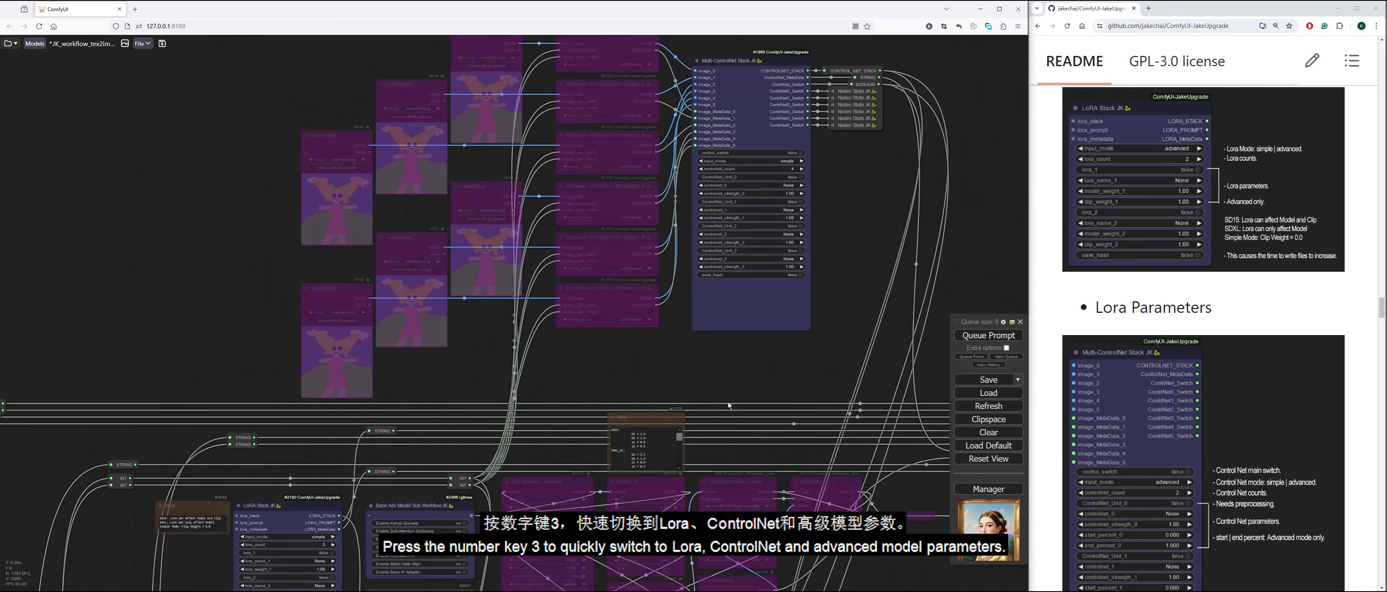
pyautogui.press('3')
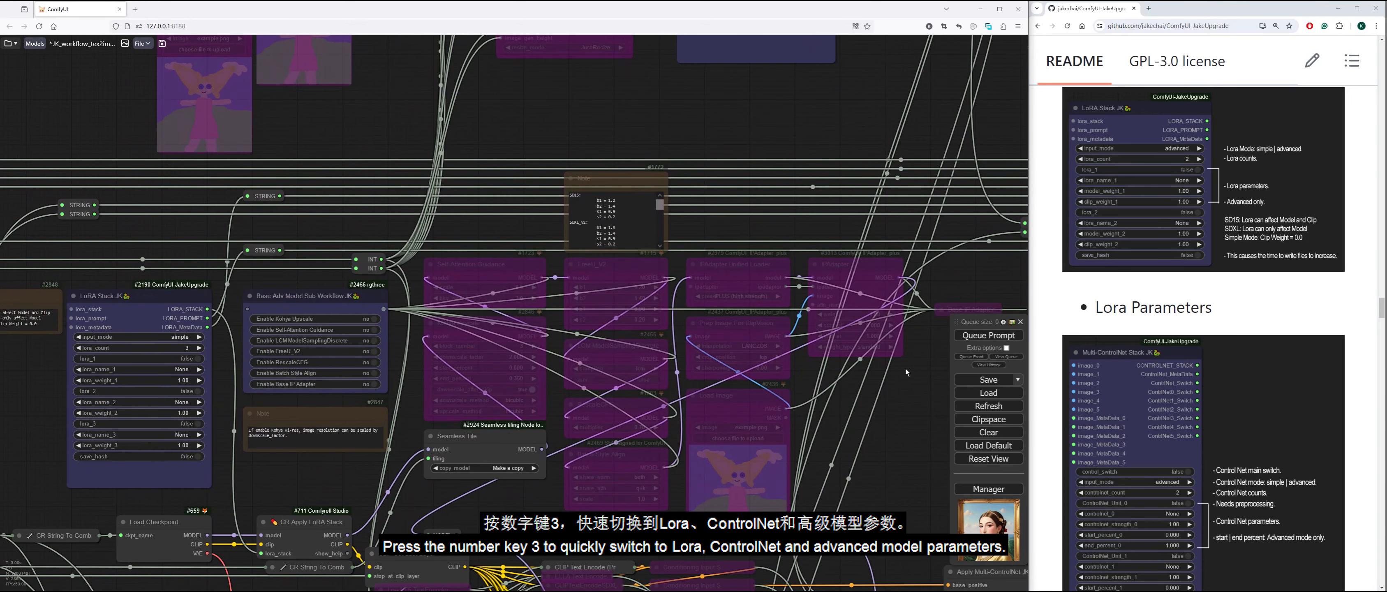
pyautogui.press('3')
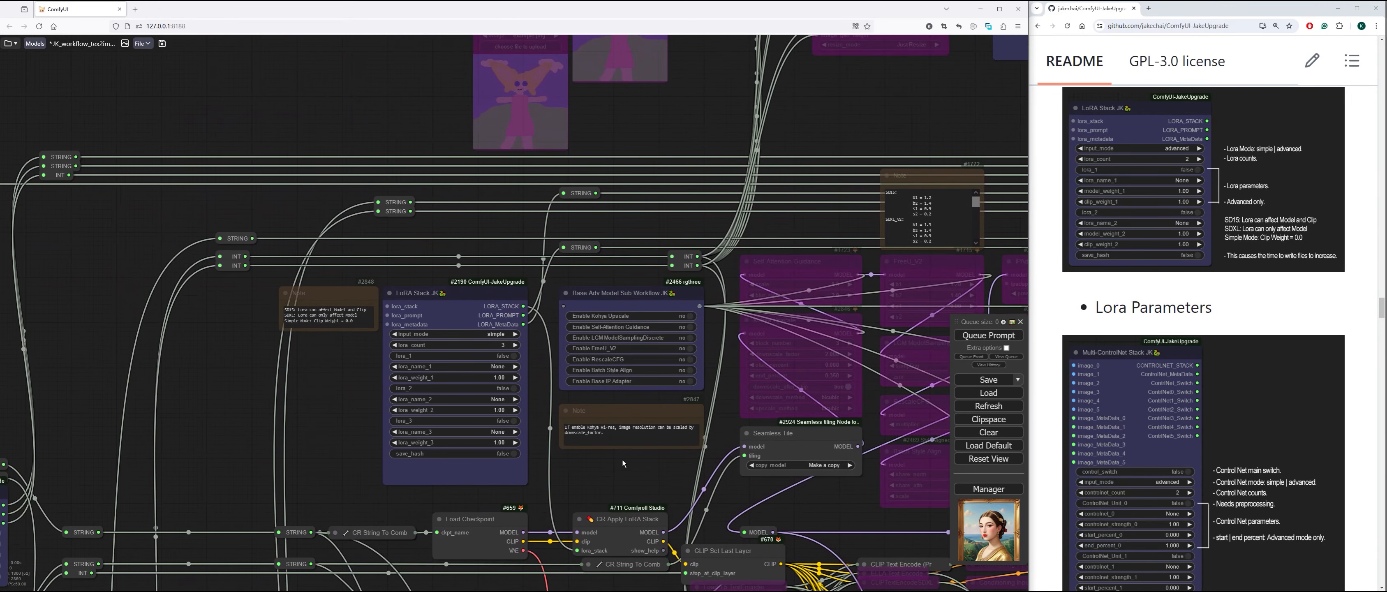
# Set lora_count to 2 in the LoRA Stack node
pyautogui.scroll(1, 543, 361)
pyautogui.click(382, 331)
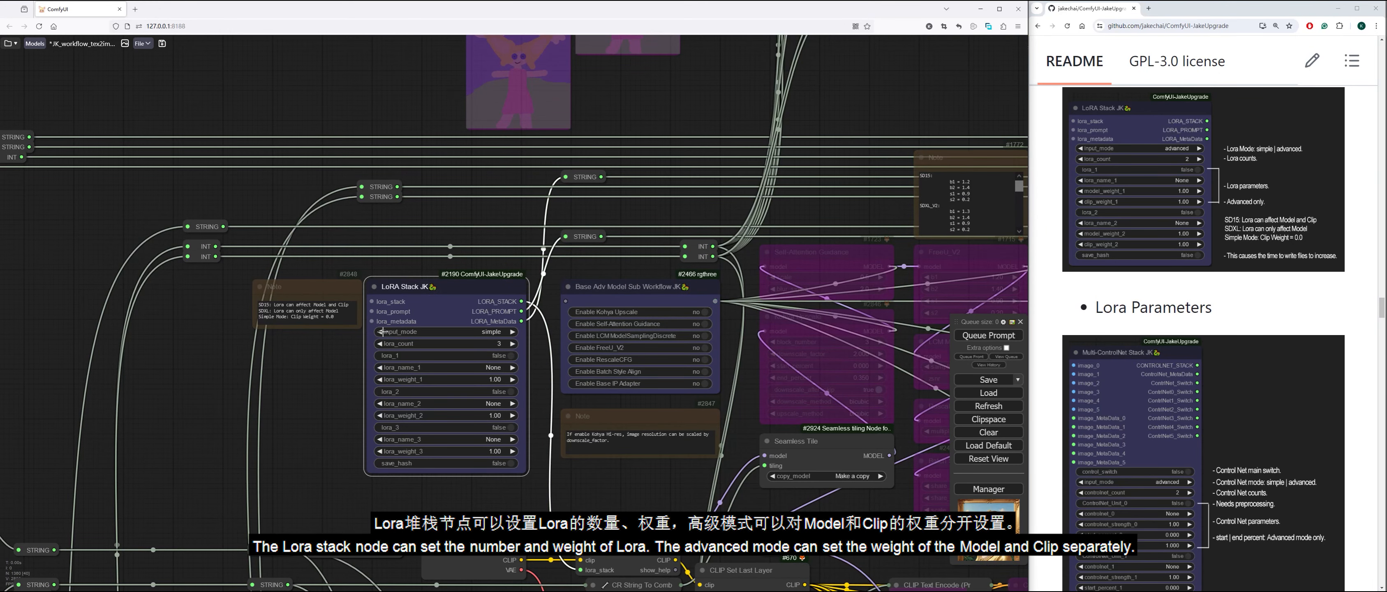
pyautogui.click(380, 343)
pyautogui.click(380, 343)
pyautogui.click(513, 343)
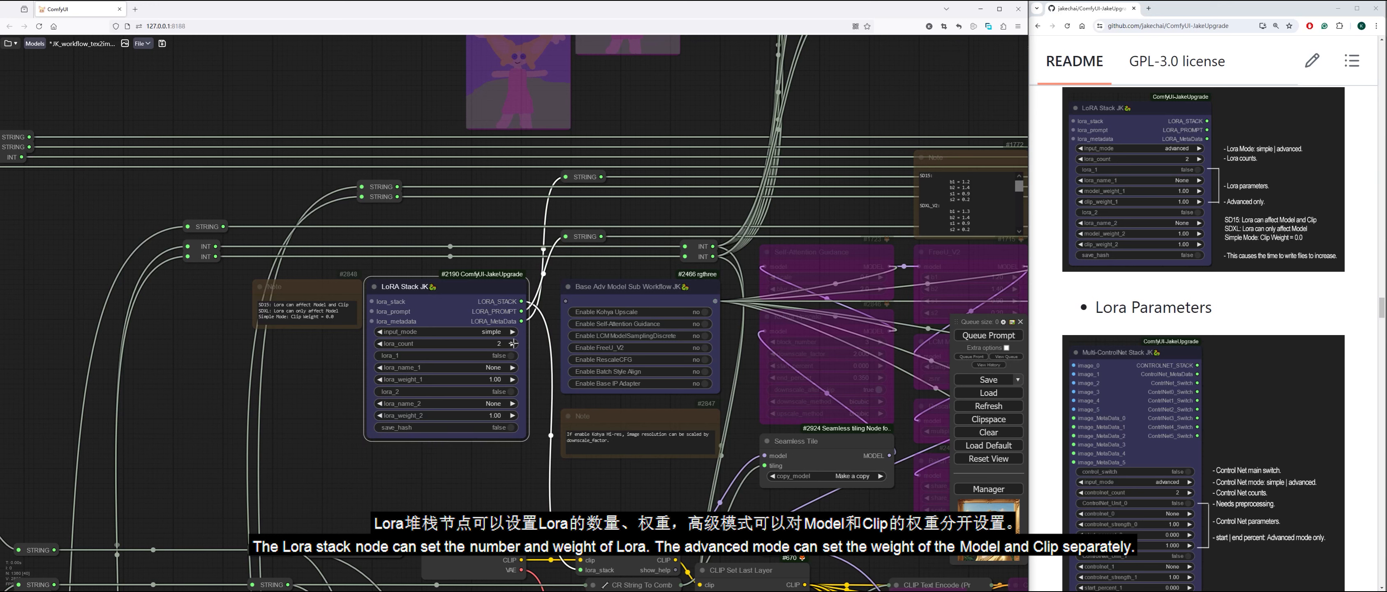
# Increase lora_count in the LoRA Stack node to add more LoRA slots
pyautogui.click(513, 343)
pyautogui.click(513, 344)
pyautogui.click(513, 344)
pyautogui.click(513, 343)
# Reduce lora_count to 1 in the LoRA Stack node and enable lora_1
pyautogui.click(377, 344)
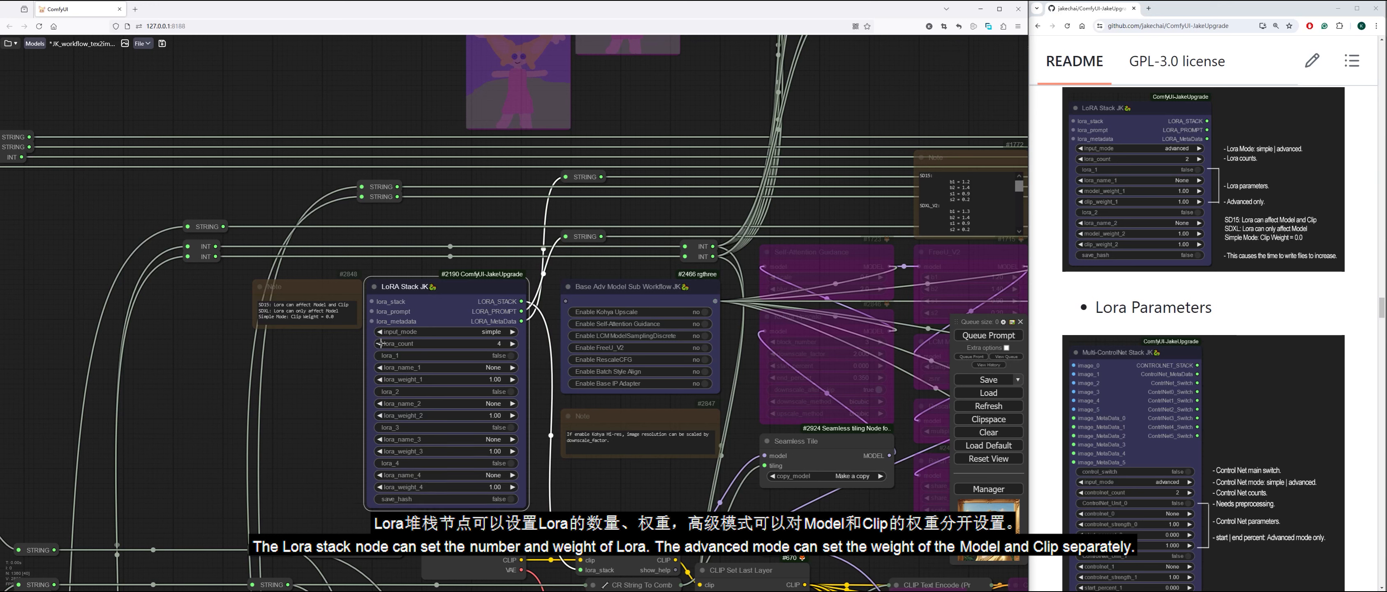
pyautogui.click(377, 344)
pyautogui.click(377, 344)
pyautogui.click(378, 344)
pyautogui.click(377, 344)
pyautogui.click(509, 356)
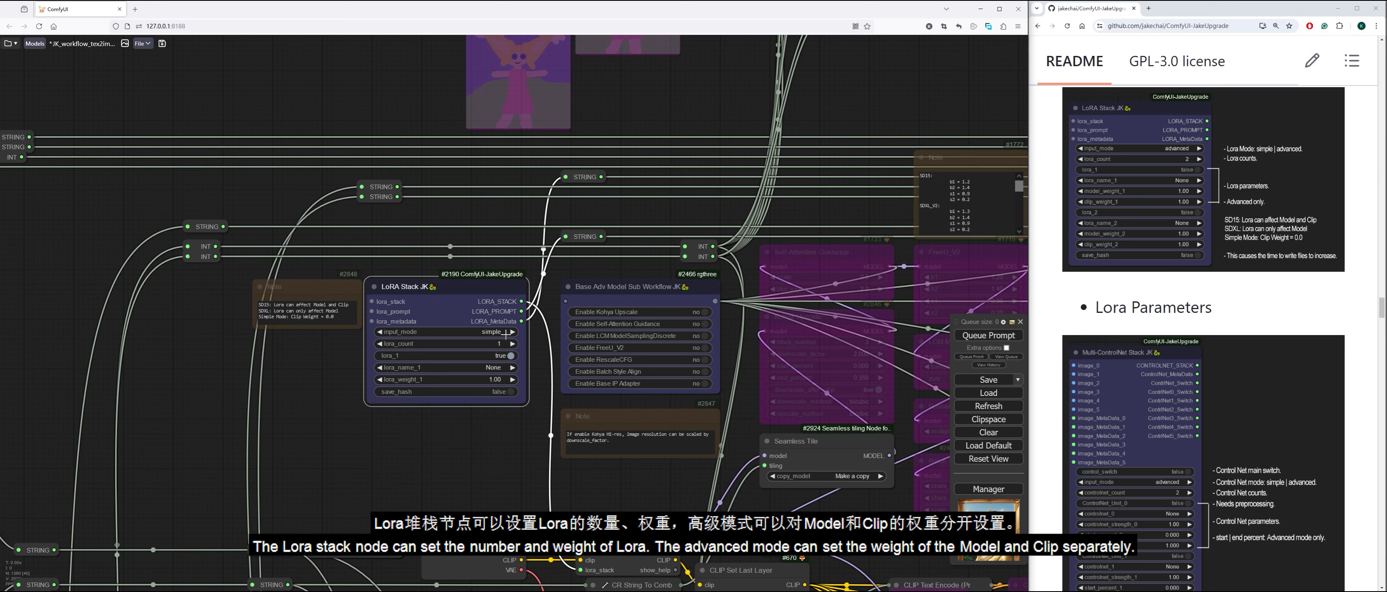
# Switch the LoRA Stack node's input_mode to advanced and back to simple
pyautogui.click(511, 332)
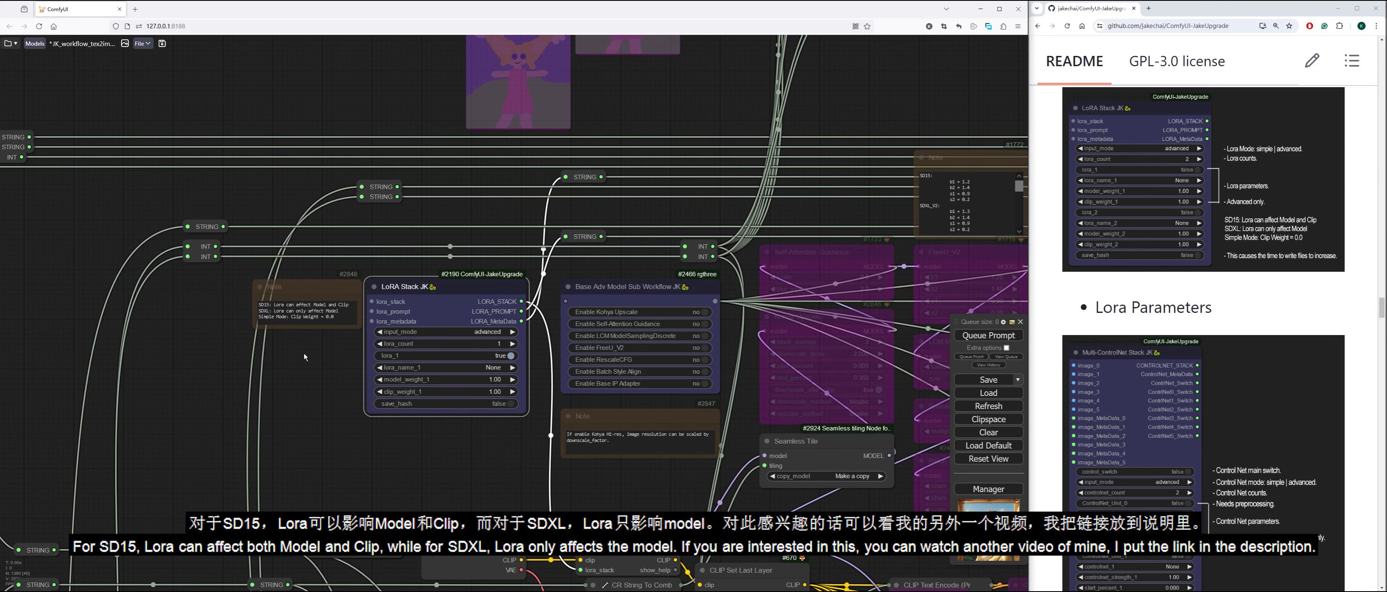
pyautogui.scroll(3, 303, 353)
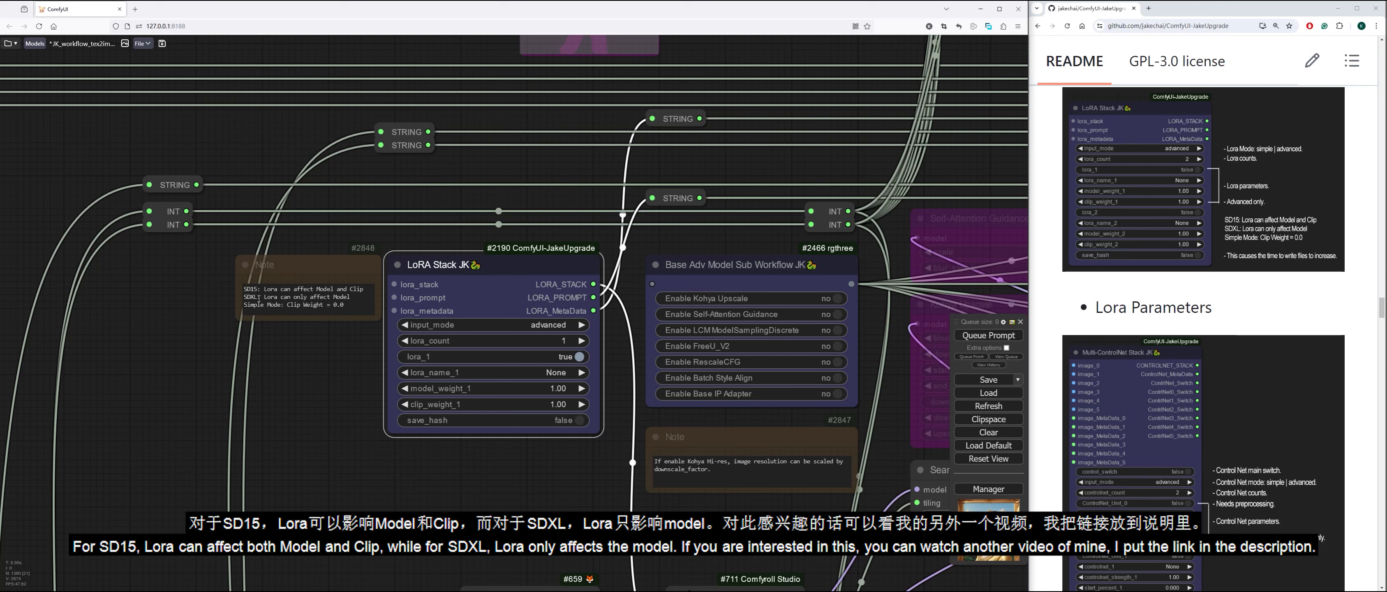
pyautogui.click(404, 324)
# Choose NijiExpressV2.safetensors from the SD15 Style folder as lora_name_1 and set lora_weight_1 to 0.7
pyautogui.click(568, 373)
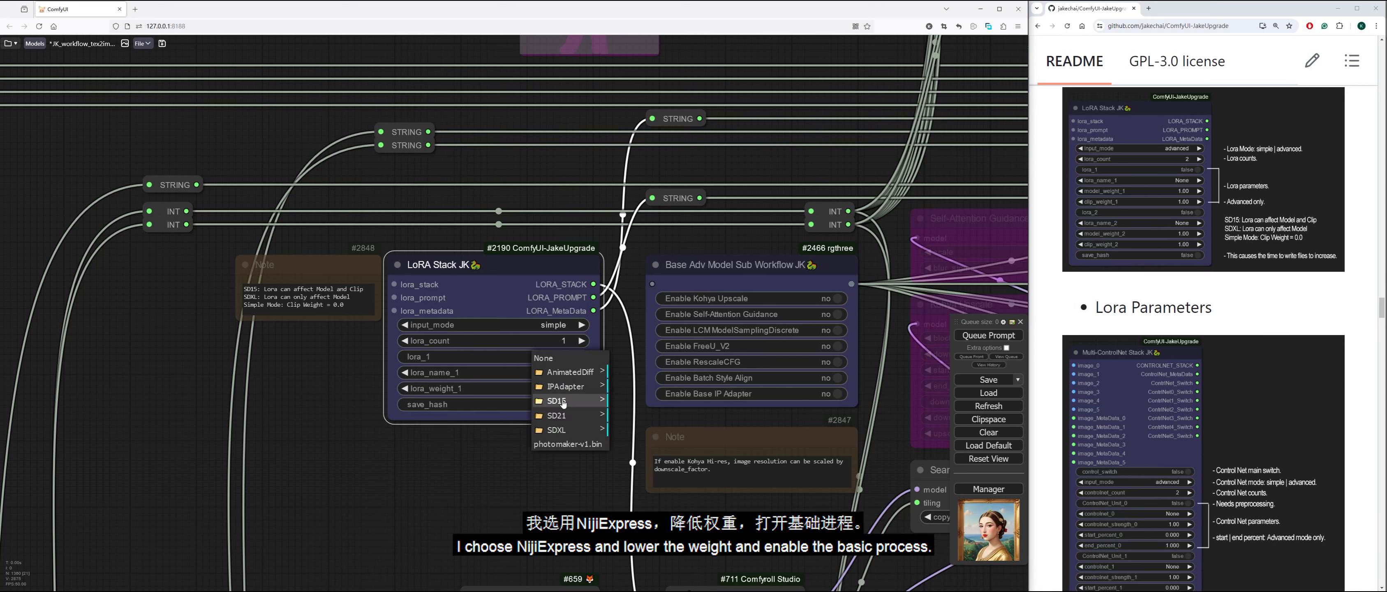
pyautogui.click(558, 401)
pyautogui.click(641, 379)
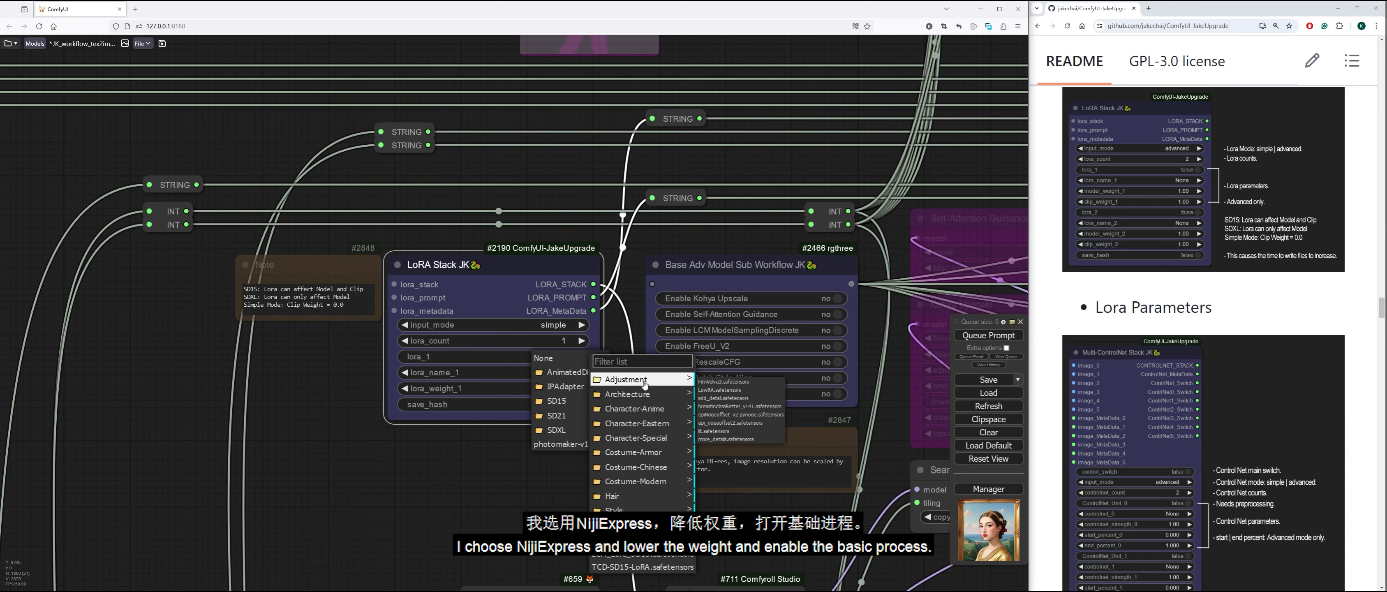
pyautogui.click(614, 510)
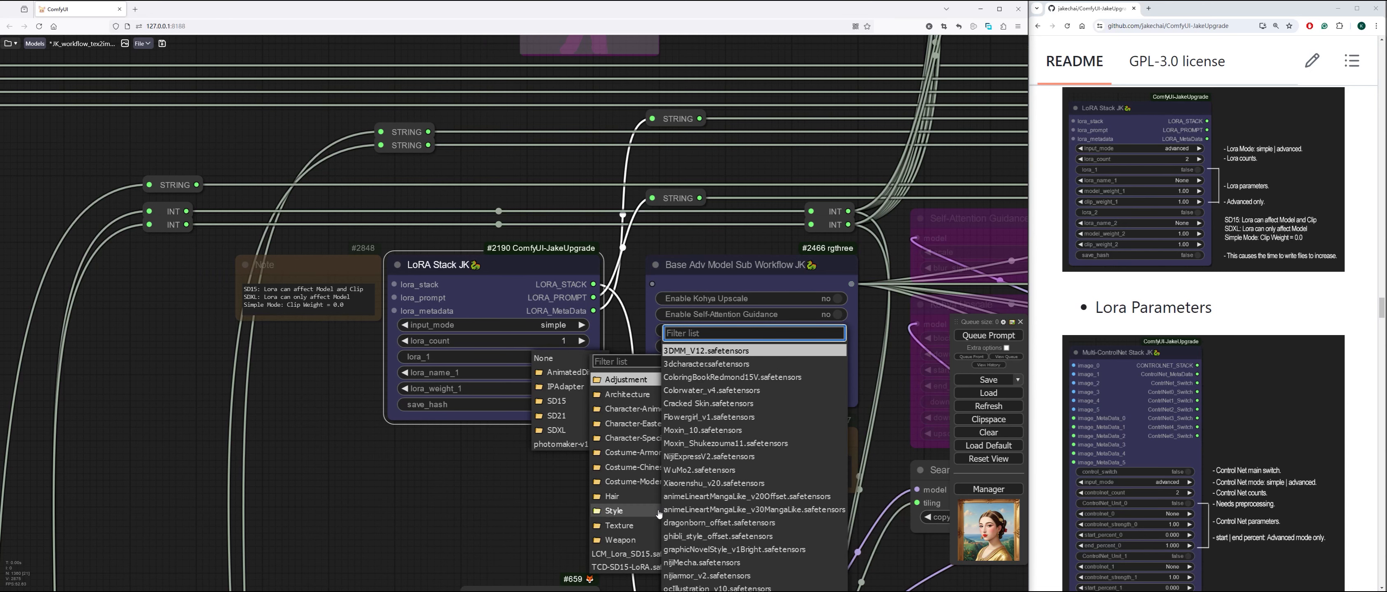
pyautogui.click(725, 458)
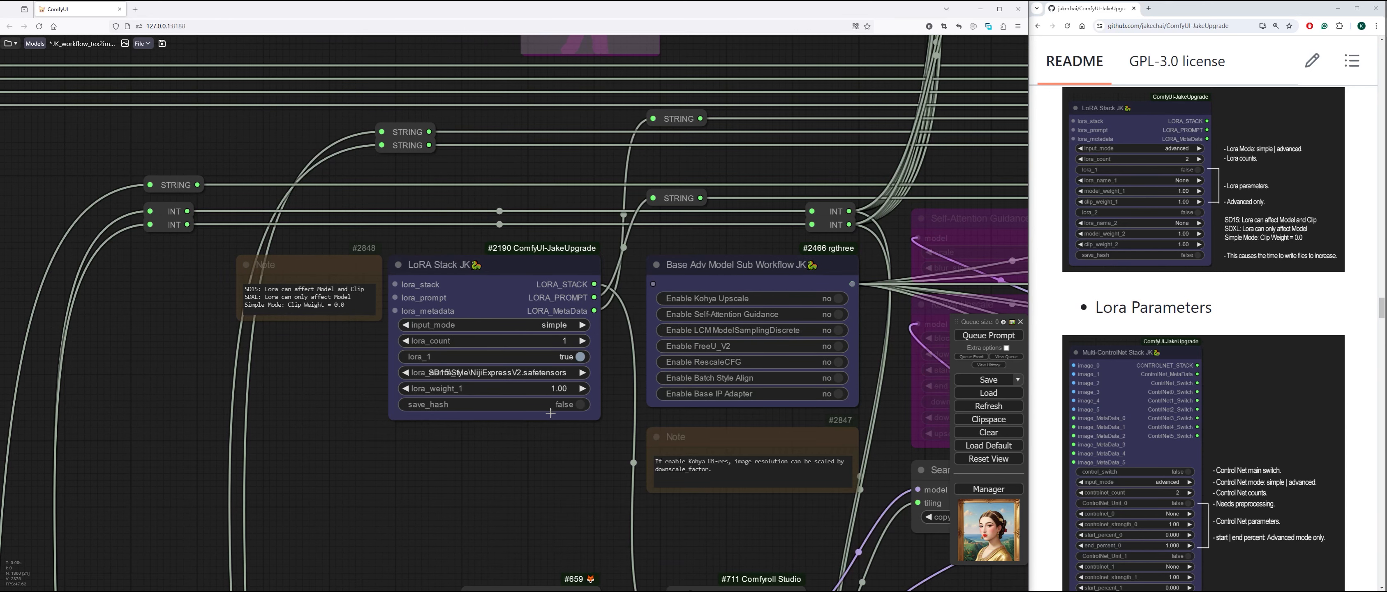
pyautogui.click(568, 389)
pyautogui.write('.7')
pyautogui.press('Return')
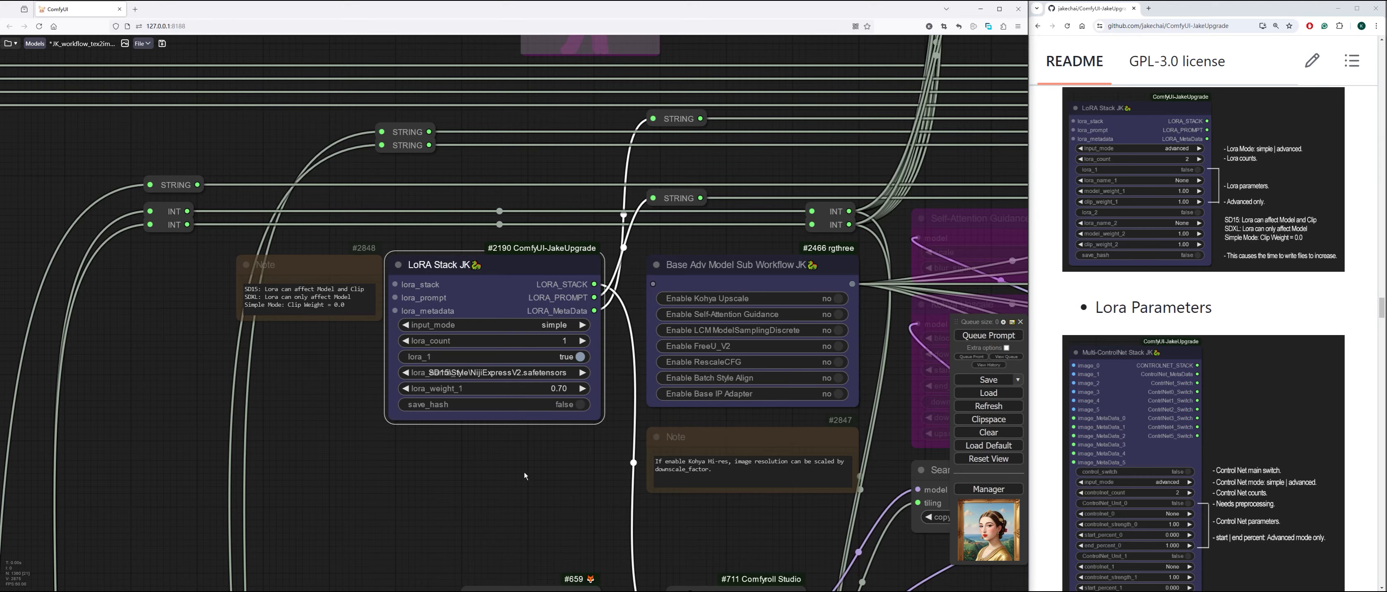
# Reuse the last queued seed in the Base Seed node, queue the prompt and view the base process preview image
pyautogui.scroll(-6, 545, 467)
pyautogui.moveTo(829, 243); pyautogui.dragTo(758, 250)
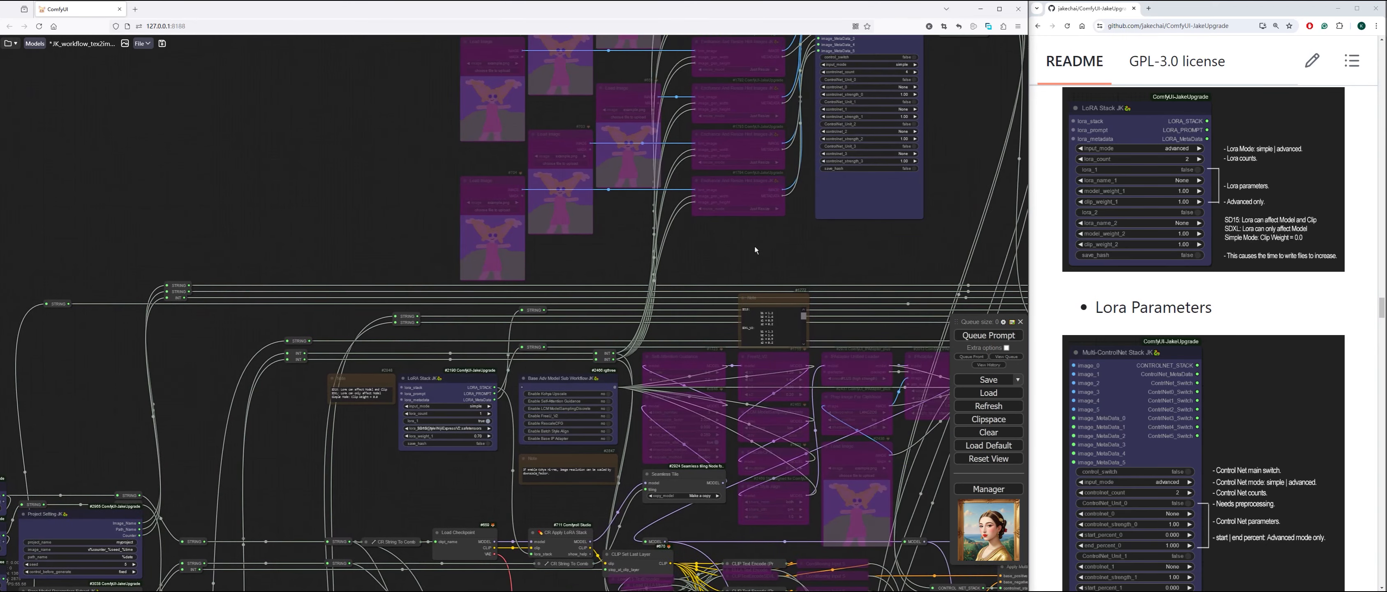
pyautogui.press('2')
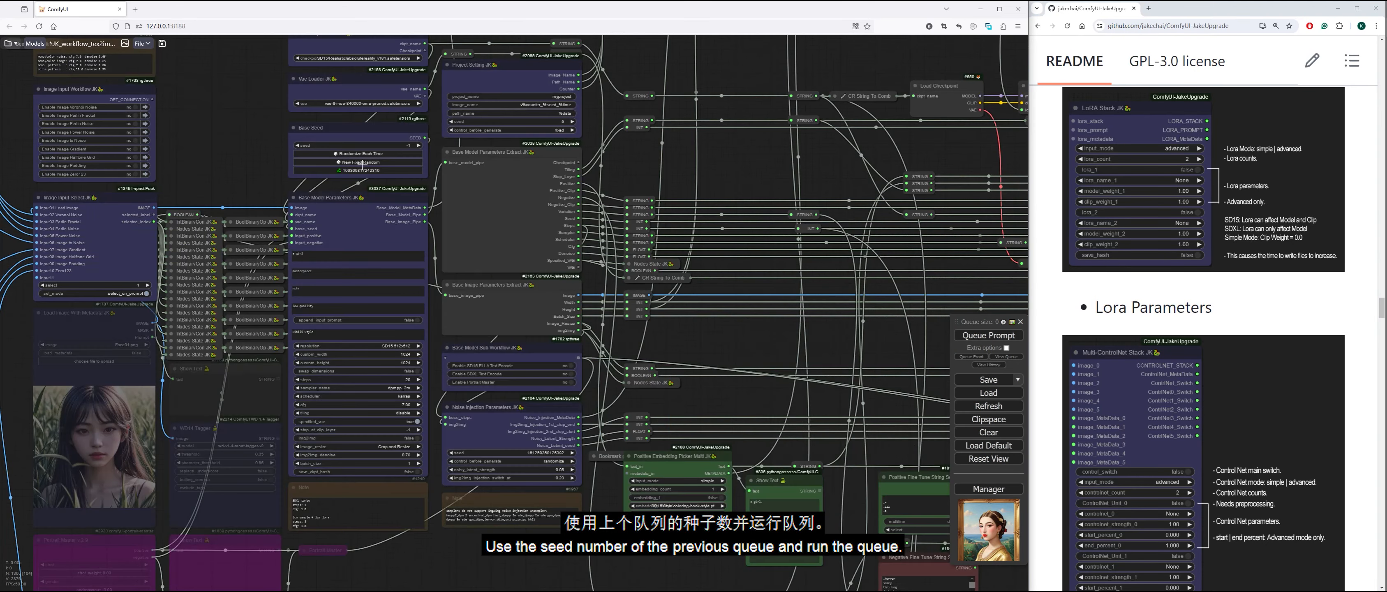
pyautogui.scroll(4, 386, 155)
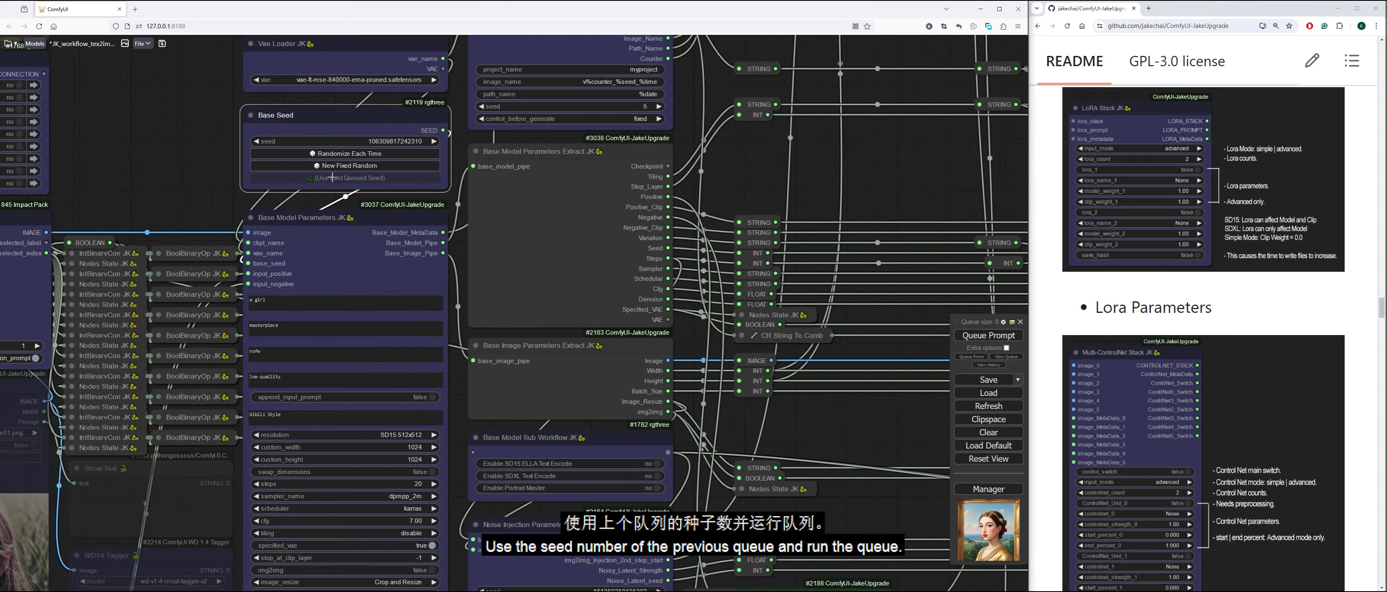
pyautogui.click(1003, 338)
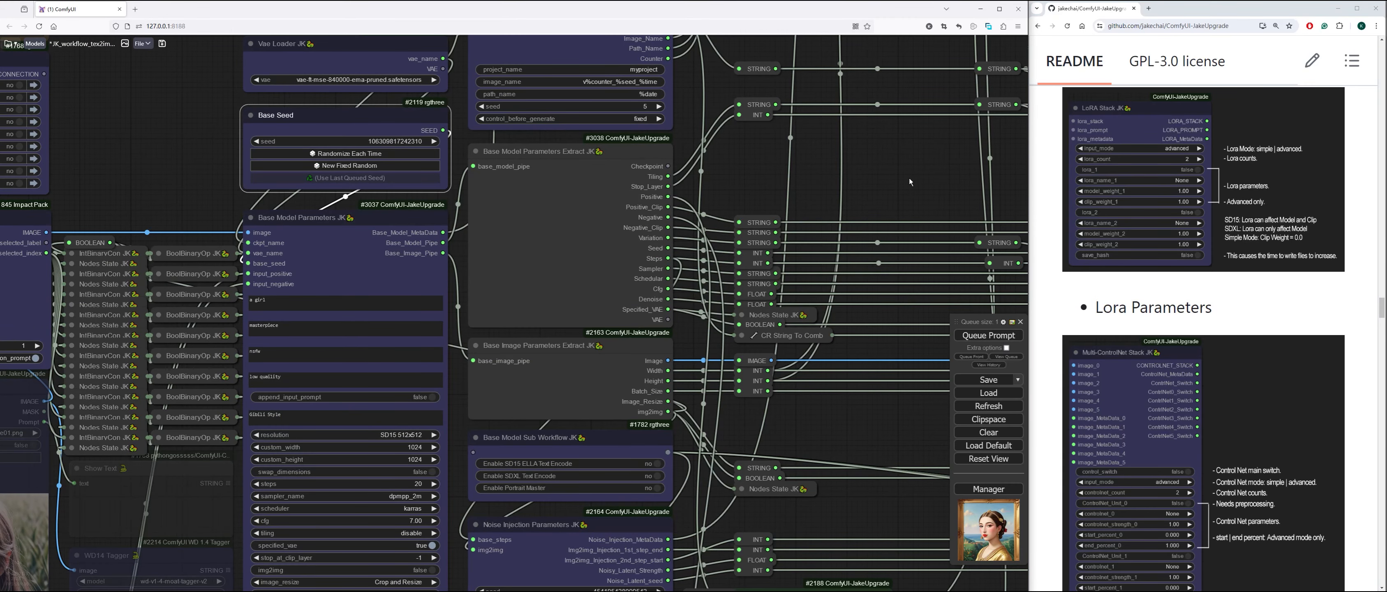
pyautogui.moveTo(909, 178); pyautogui.dragTo(744, 277)
pyautogui.scroll(-3, 889, 283)
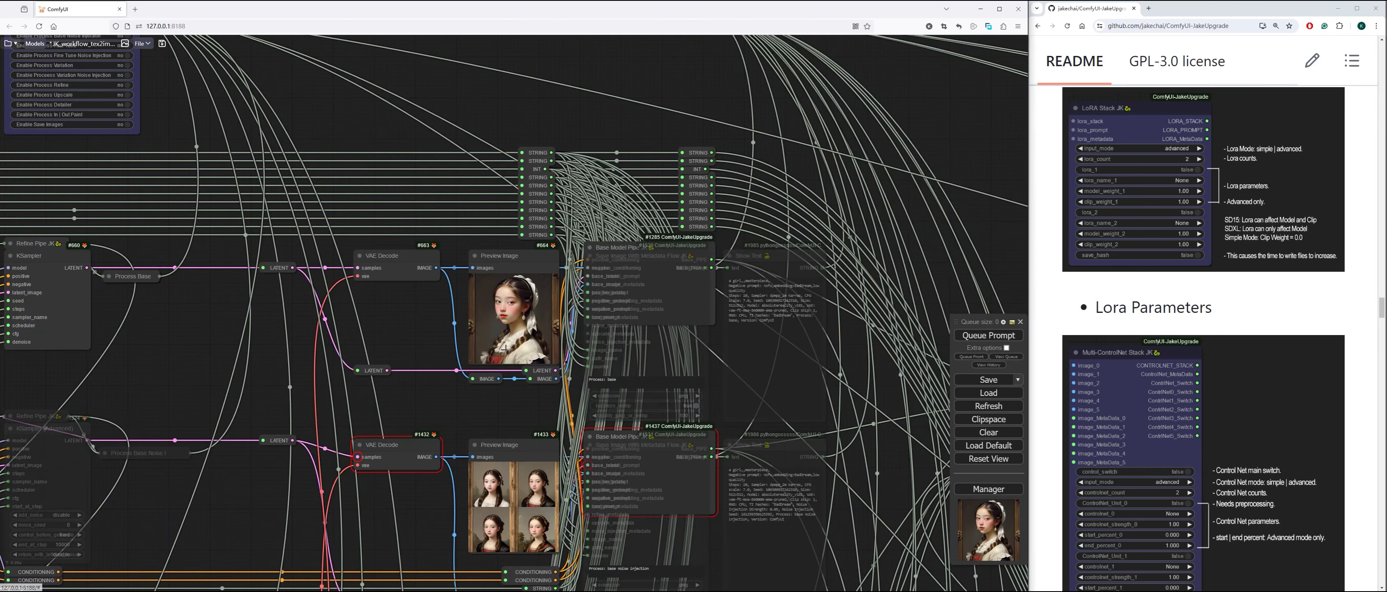
pyautogui.scroll(8, 504, 350)
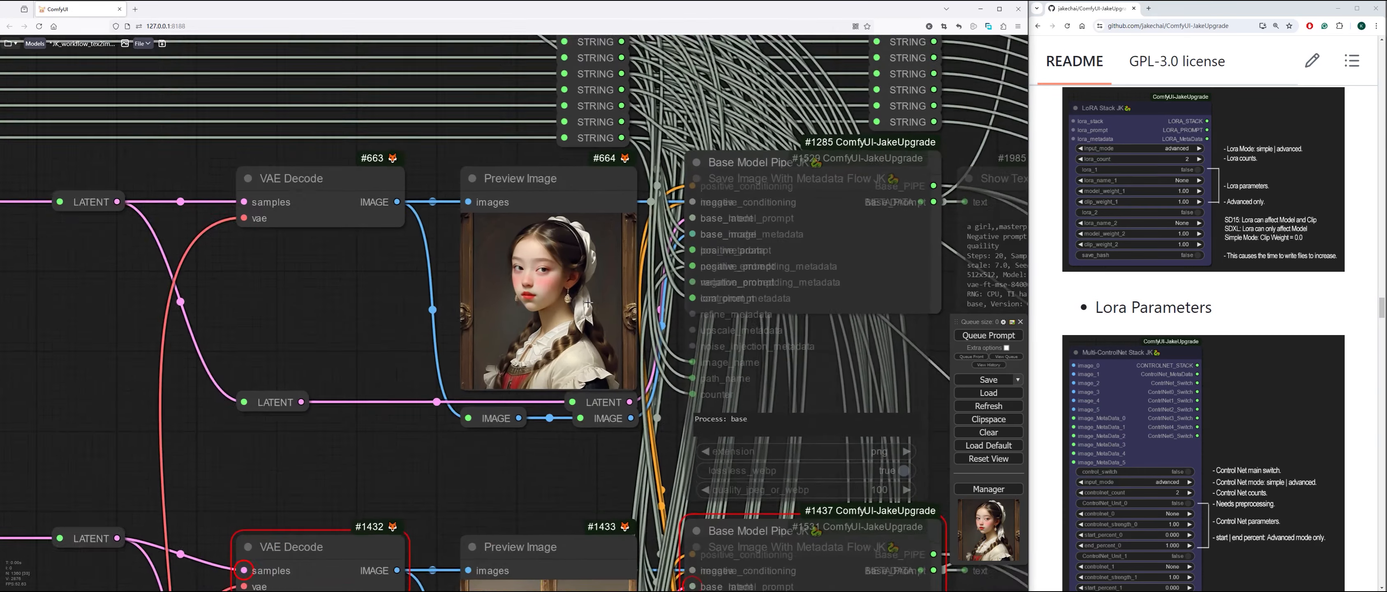
# Set the Multi-ControlNet Stack node's input_mode to simple
pyautogui.press('1')
pyautogui.moveTo(504, 237); pyautogui.dragTo(655, 313)
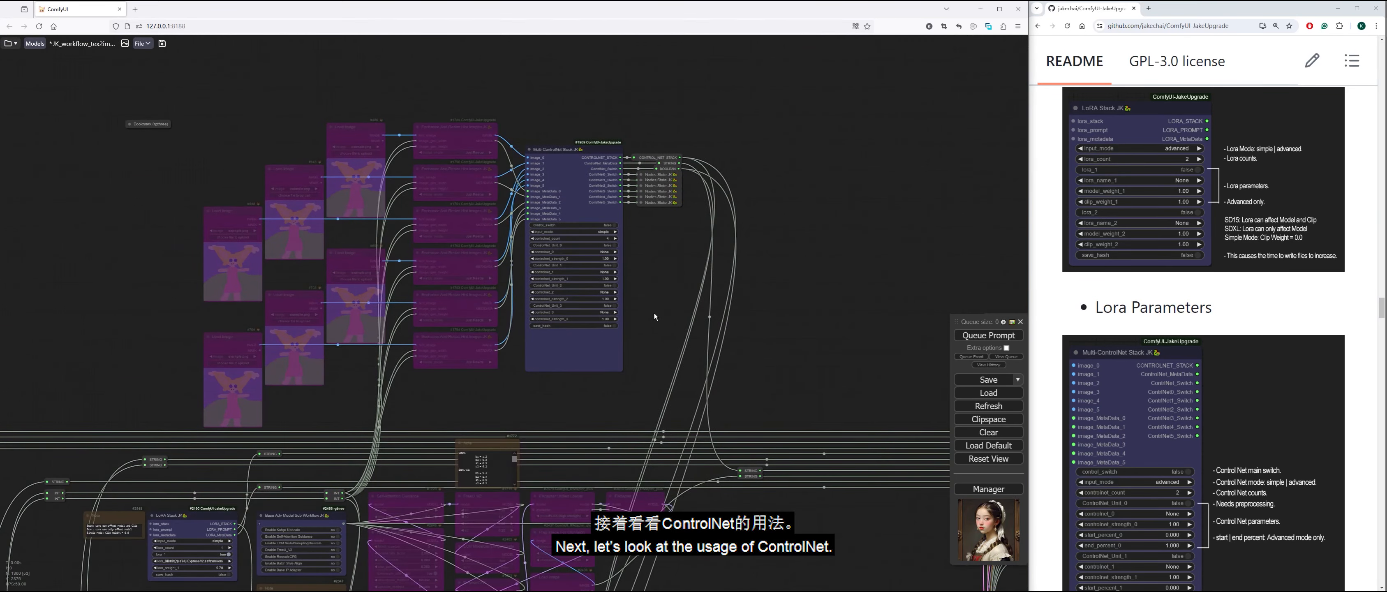
pyautogui.press('2')
pyautogui.press('1')
pyautogui.scroll(4, 595, 211)
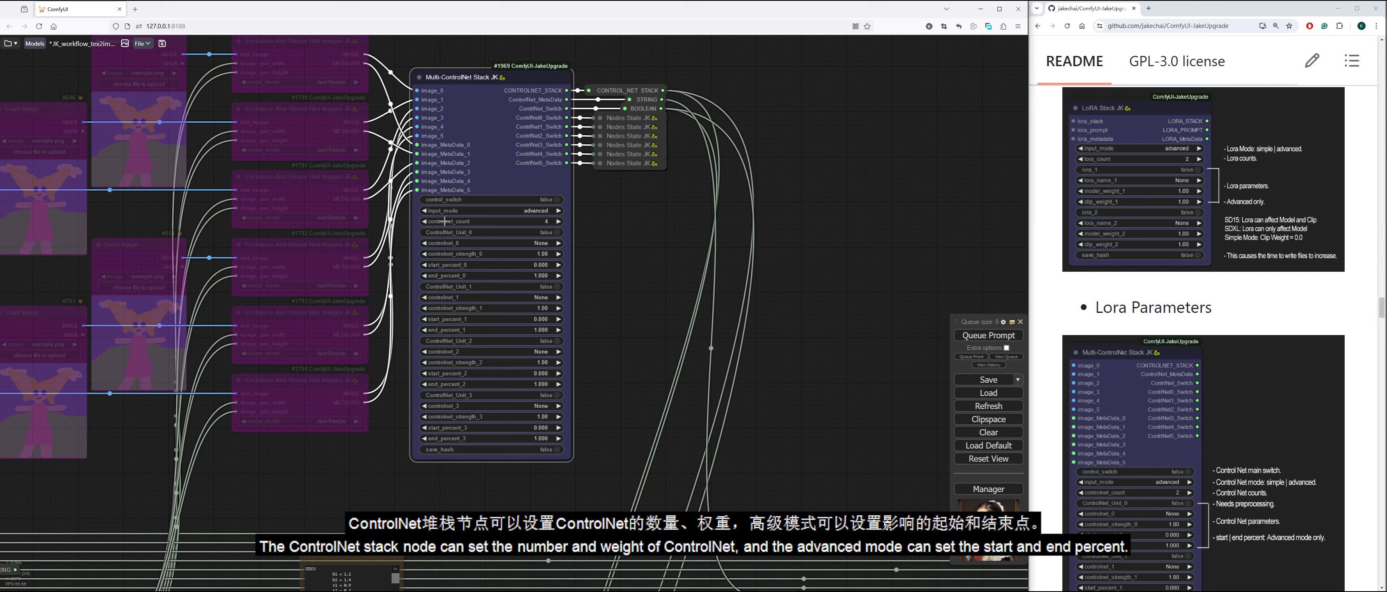
pyautogui.click(425, 211)
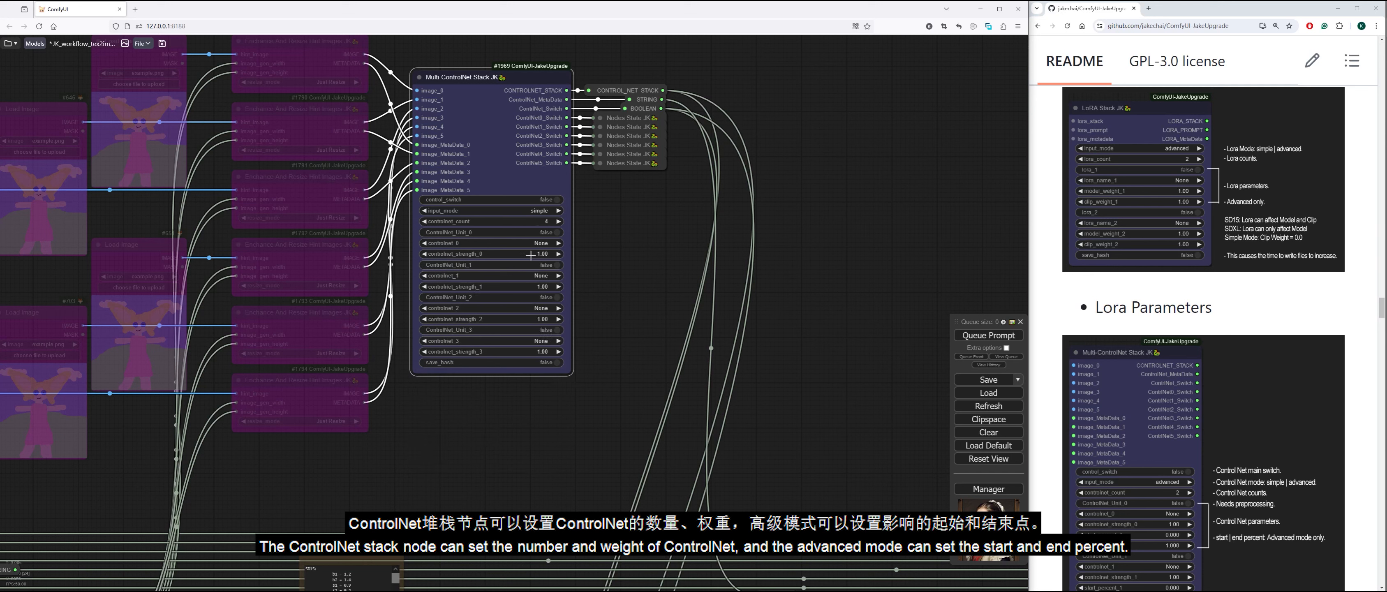
# Reduce controlnet_count to 1 and enable control_switch and ControlNet_Unit_0 in the Multi-ControlNet Stack node
pyautogui.click(424, 221)
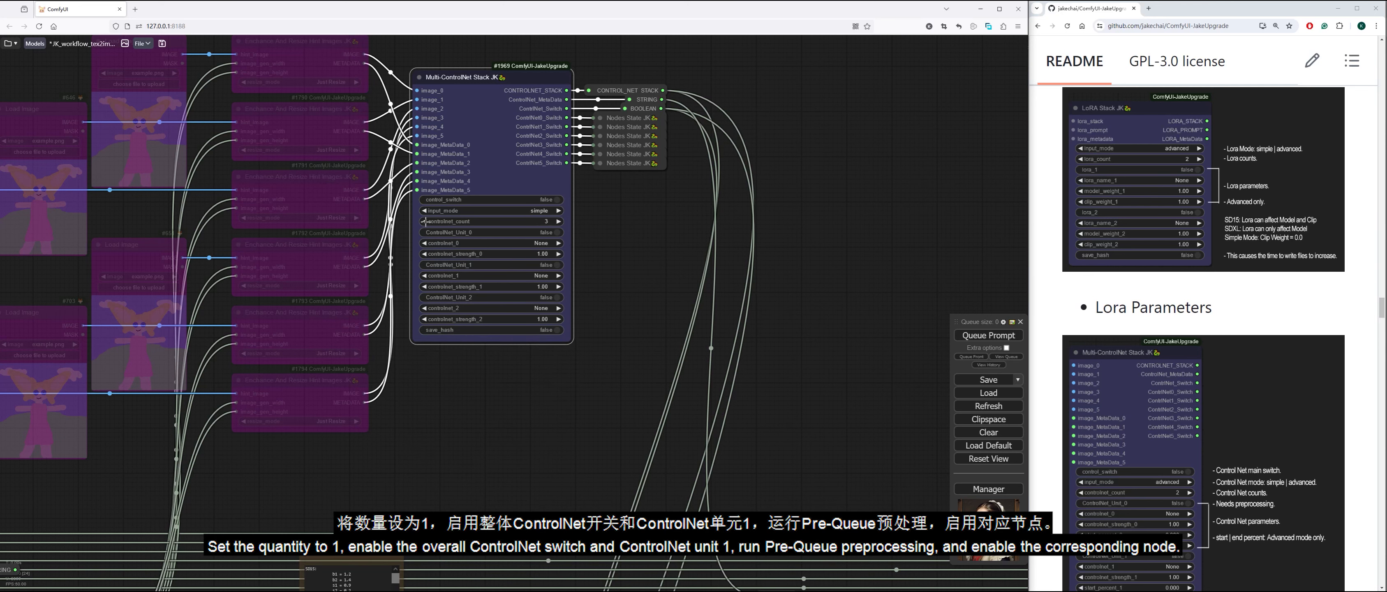
pyautogui.click(424, 221)
pyautogui.click(425, 221)
pyautogui.moveTo(642, 279); pyautogui.dragTo(789, 350)
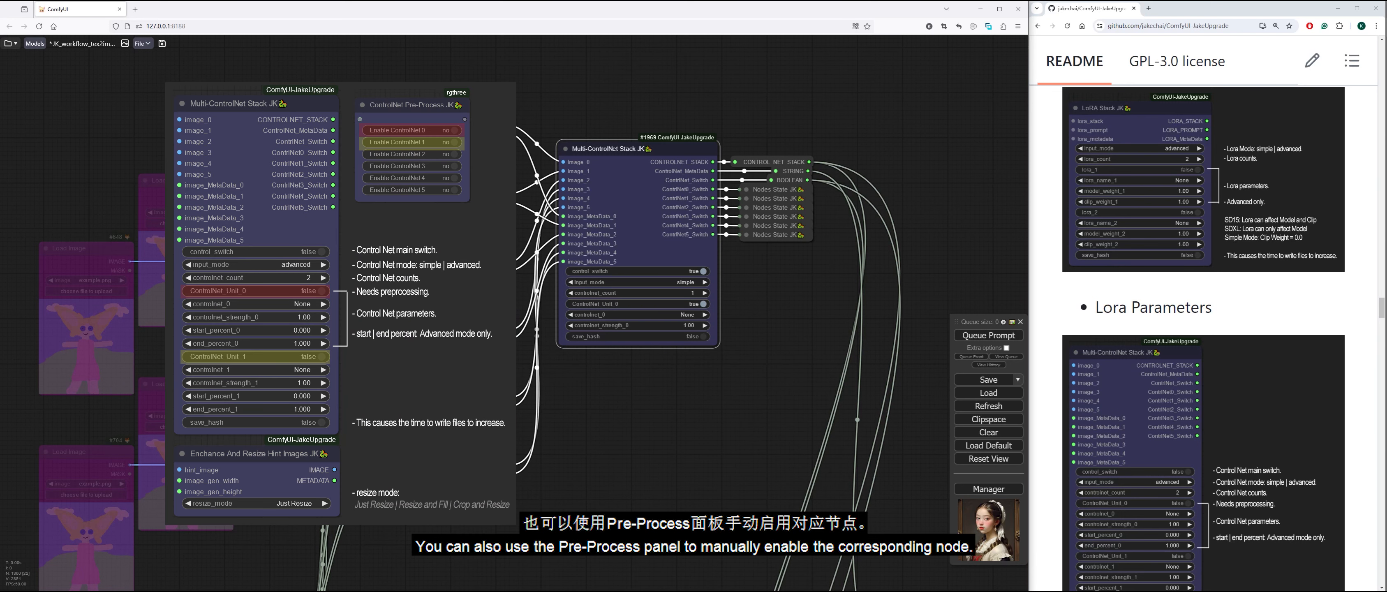
pyautogui.moveTo(728, 321); pyautogui.dragTo(756, 336)
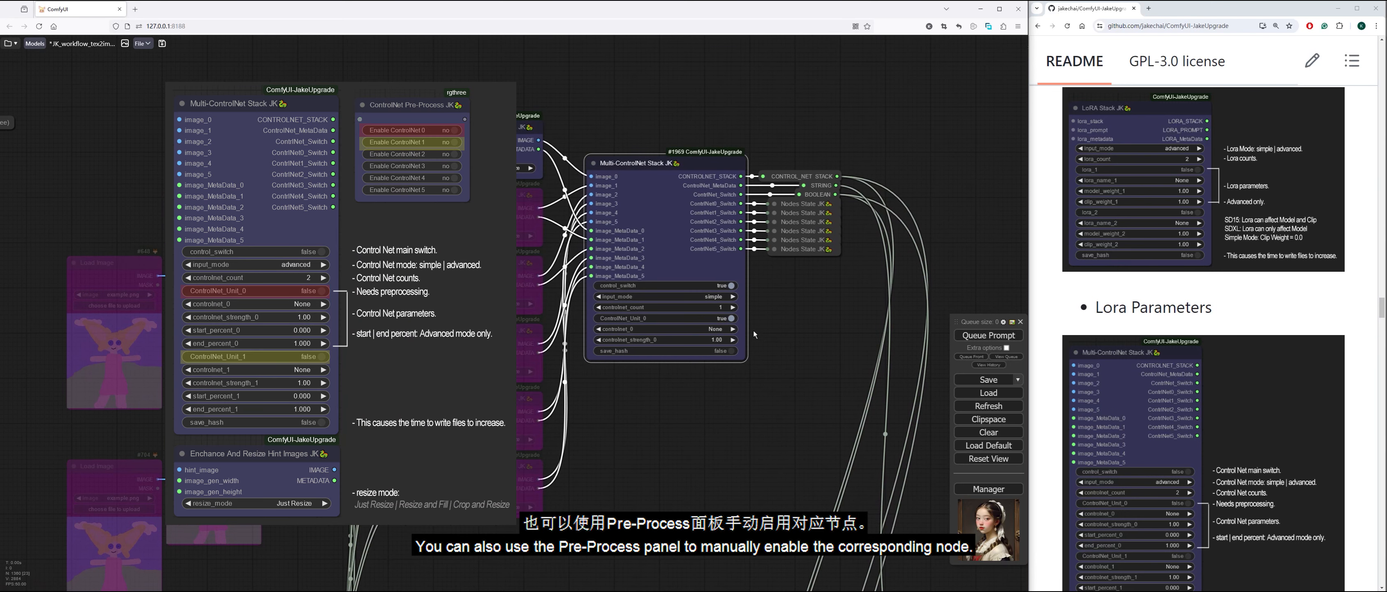
# Choose the SD15 model control_v11f1p_sd15_depth.pth as controlnet_0 in the Multi-ControlNet Stack node
pyautogui.click(716, 329)
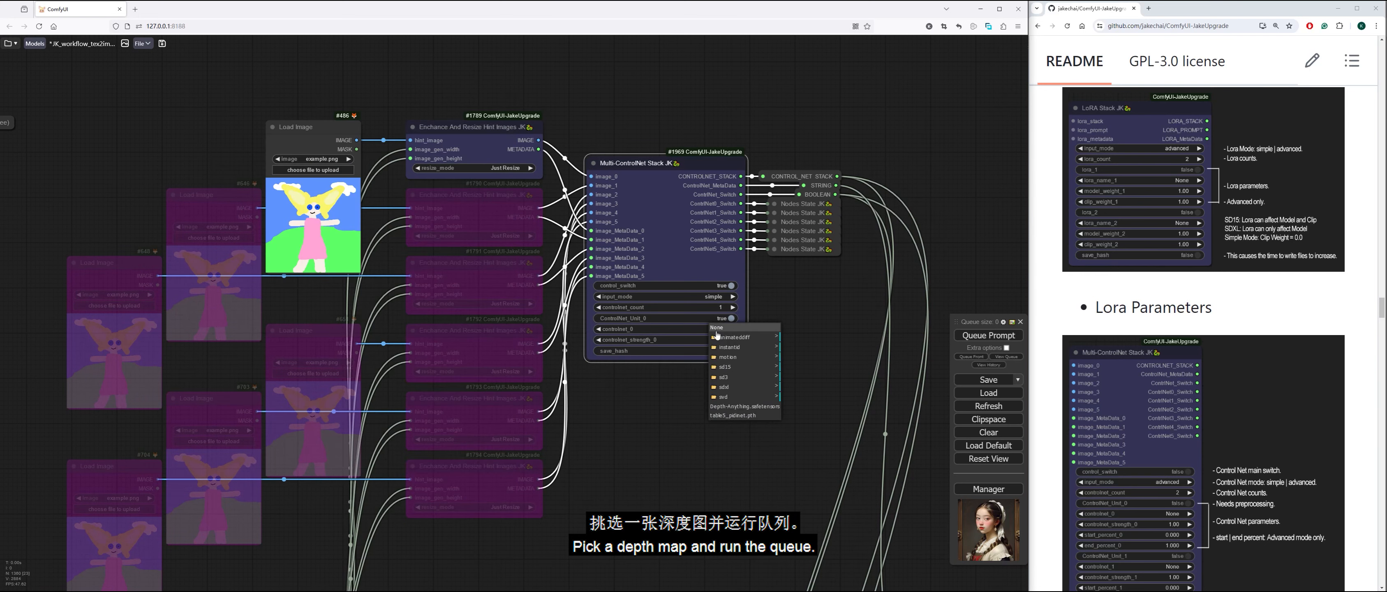
pyautogui.click(725, 366)
pyautogui.click(815, 381)
pyautogui.click(927, 414)
pyautogui.moveTo(884, 395); pyautogui.dragTo(931, 413)
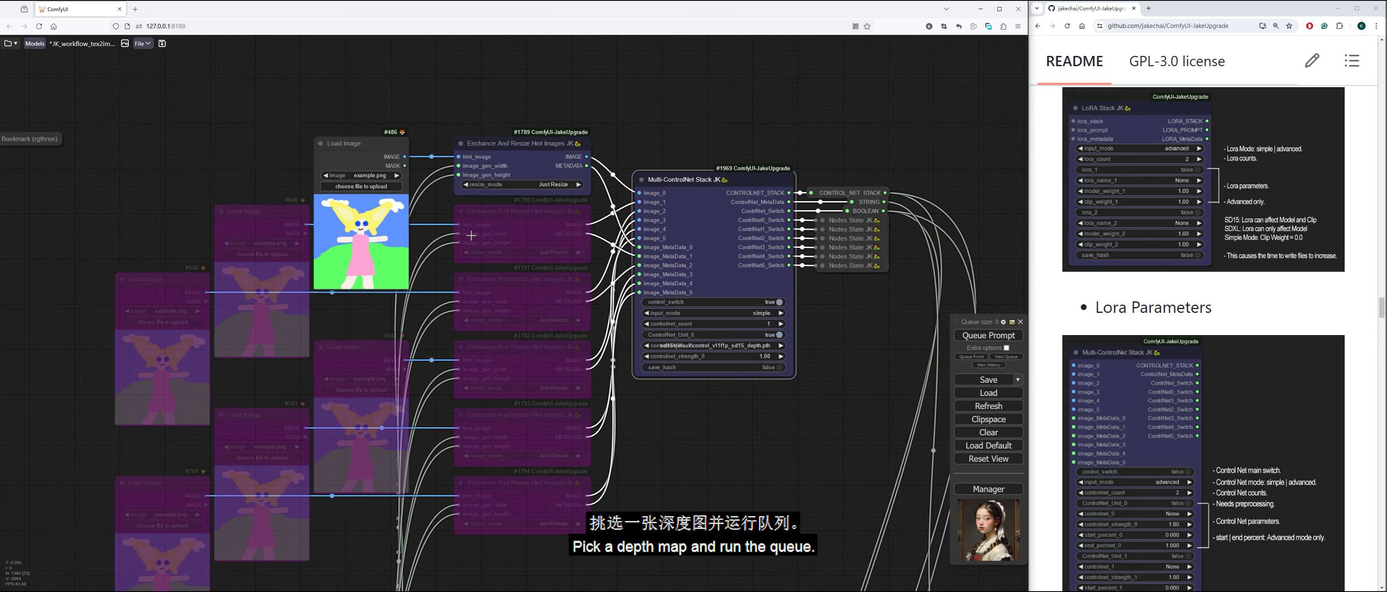
# Load the round DepthPattern depth map in the Load Image node feeding the first ControlNet unit
pyautogui.click(358, 174)
pyautogui.click(411, 169)
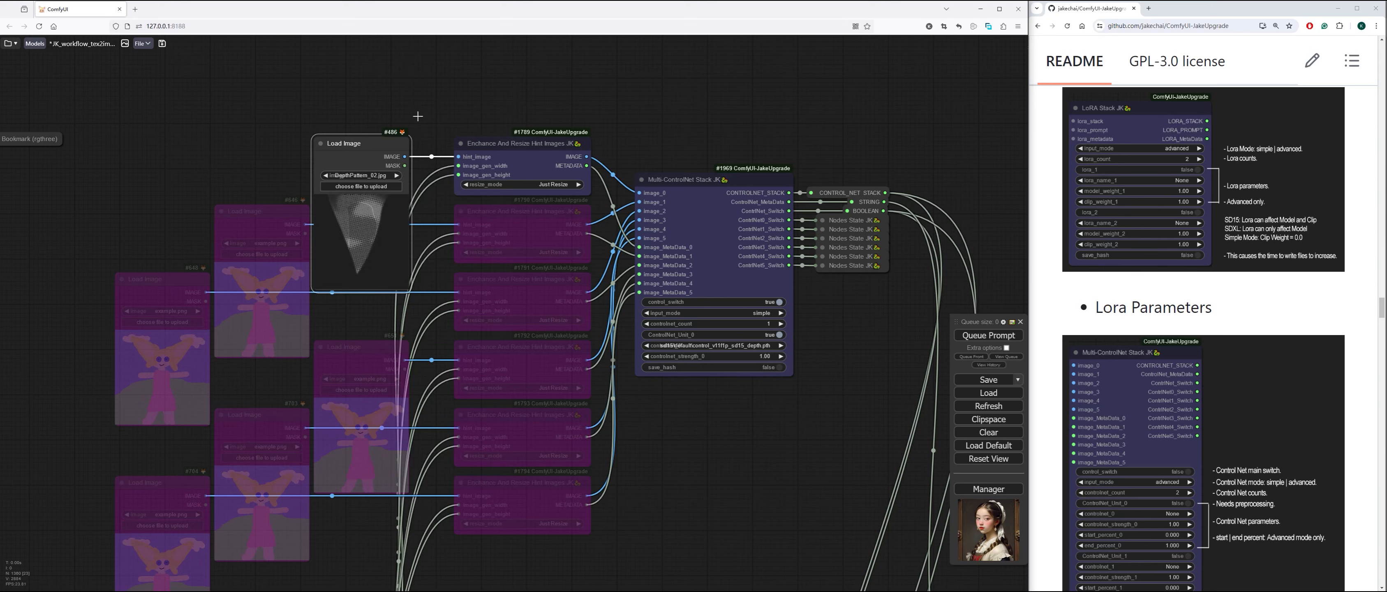
pyautogui.moveTo(685, 106); pyautogui.dragTo(685, 129)
# Enable Process Base in the Overall Workflow node, queue the prompt and view the base preview image
pyautogui.moveTo(861, 393); pyautogui.dragTo(659, 338)
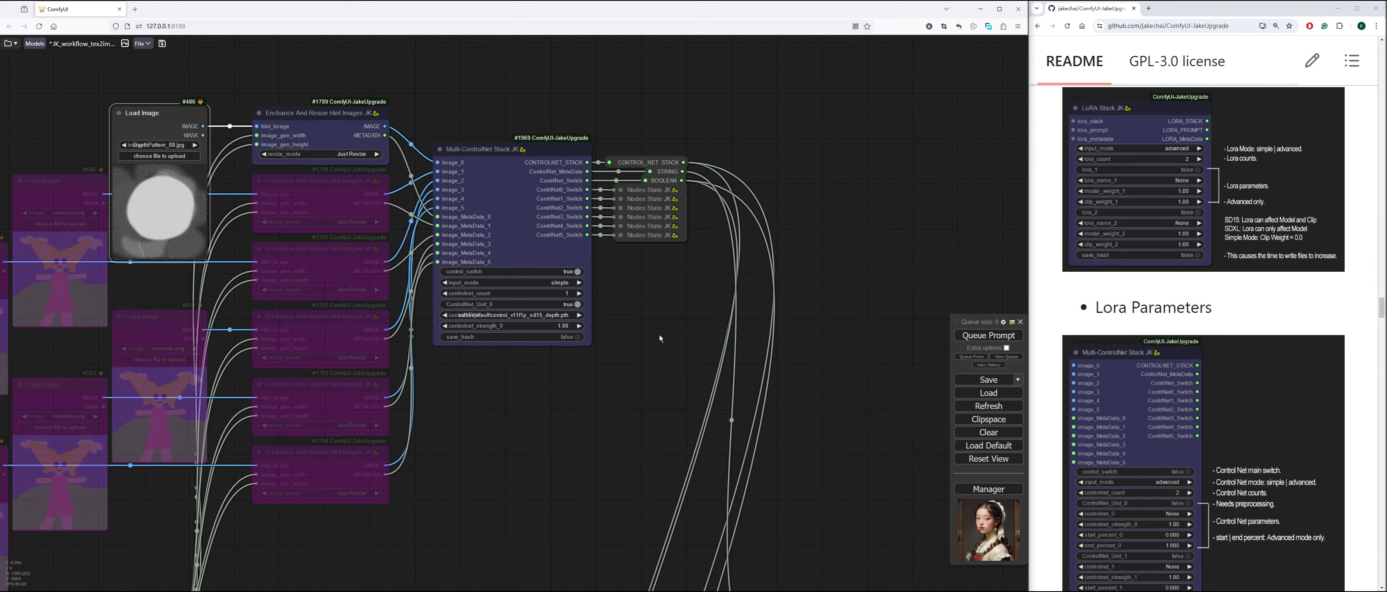
pyautogui.press('1')
pyautogui.click(214, 97)
pyautogui.hotkey('ctrl', 'Return')
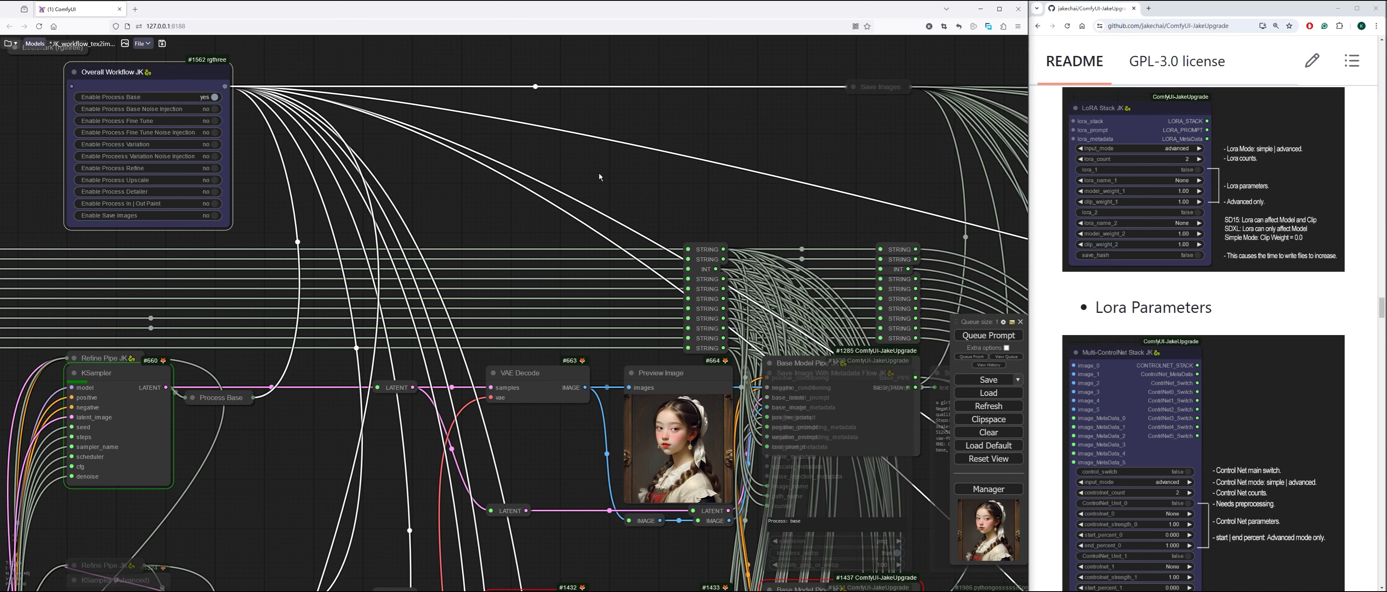
pyautogui.scroll(3, 691, 573)
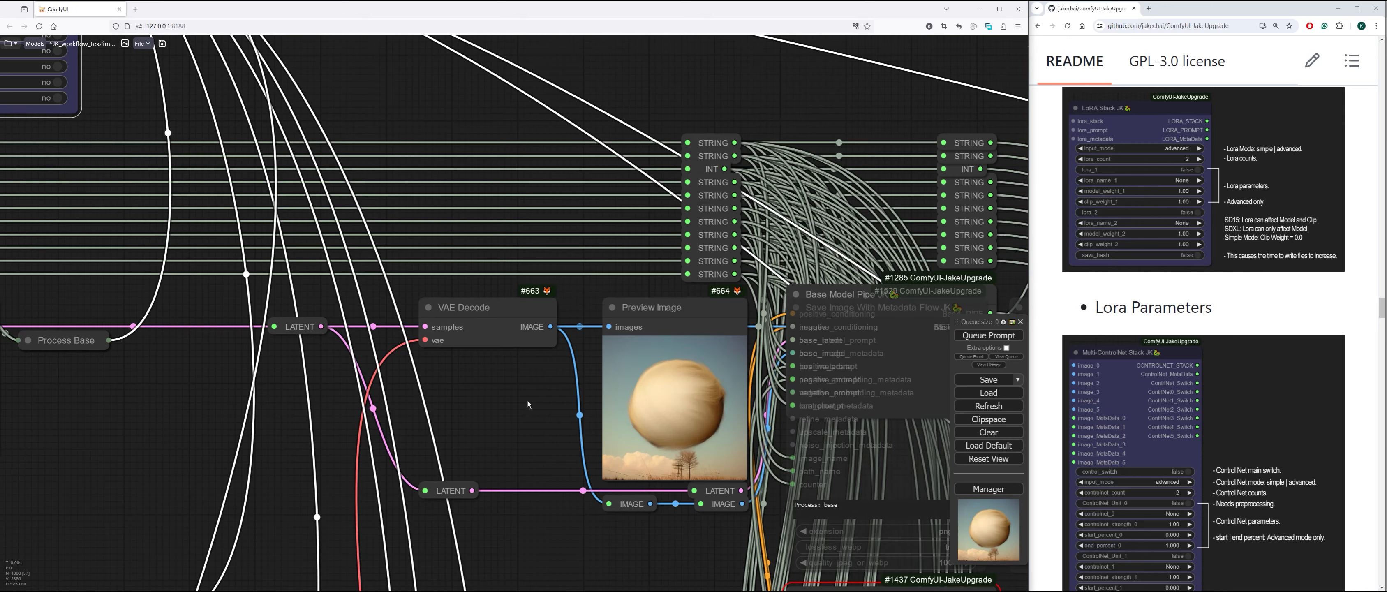
# Set controlnet_strength_0 to 0.3 in the Multi-ControlNet Stack node and queue the prompt again
pyautogui.scroll(-4, 527, 403)
pyautogui.moveTo(446, 182); pyautogui.dragTo(627, 240)
pyautogui.press('2')
pyautogui.scroll(6, 539, 171)
pyautogui.click(448, 178)
pyautogui.write('0.3')
pyautogui.press('Return')
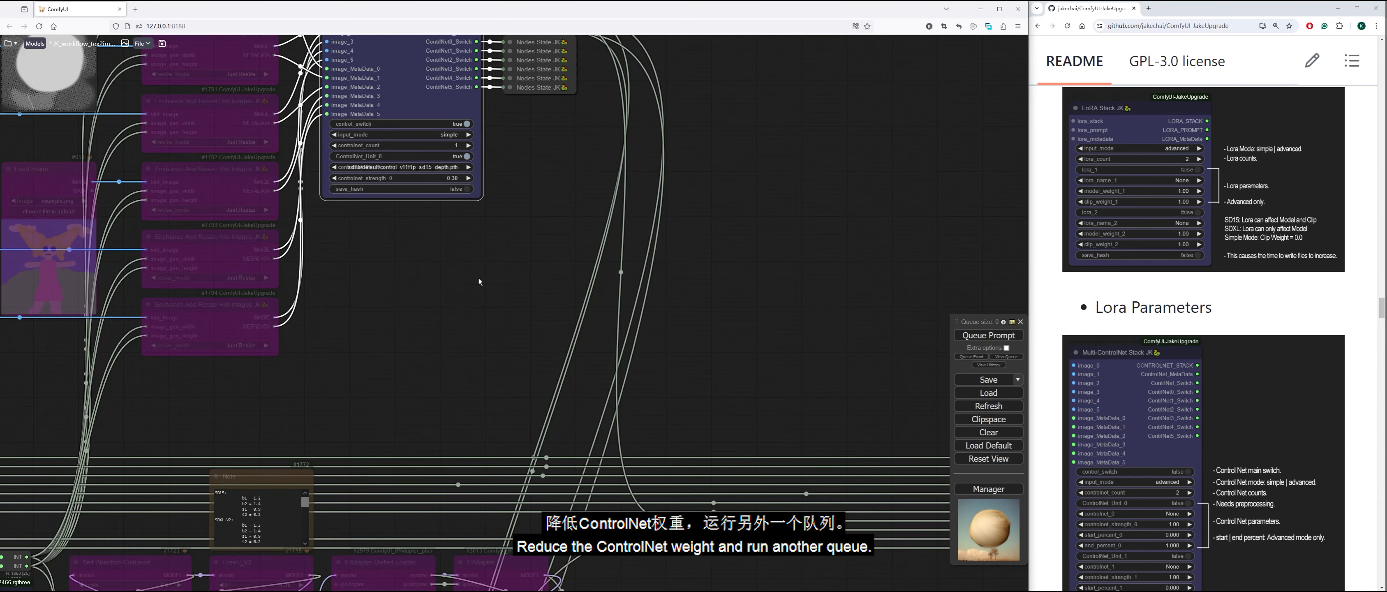
pyautogui.click(988, 334)
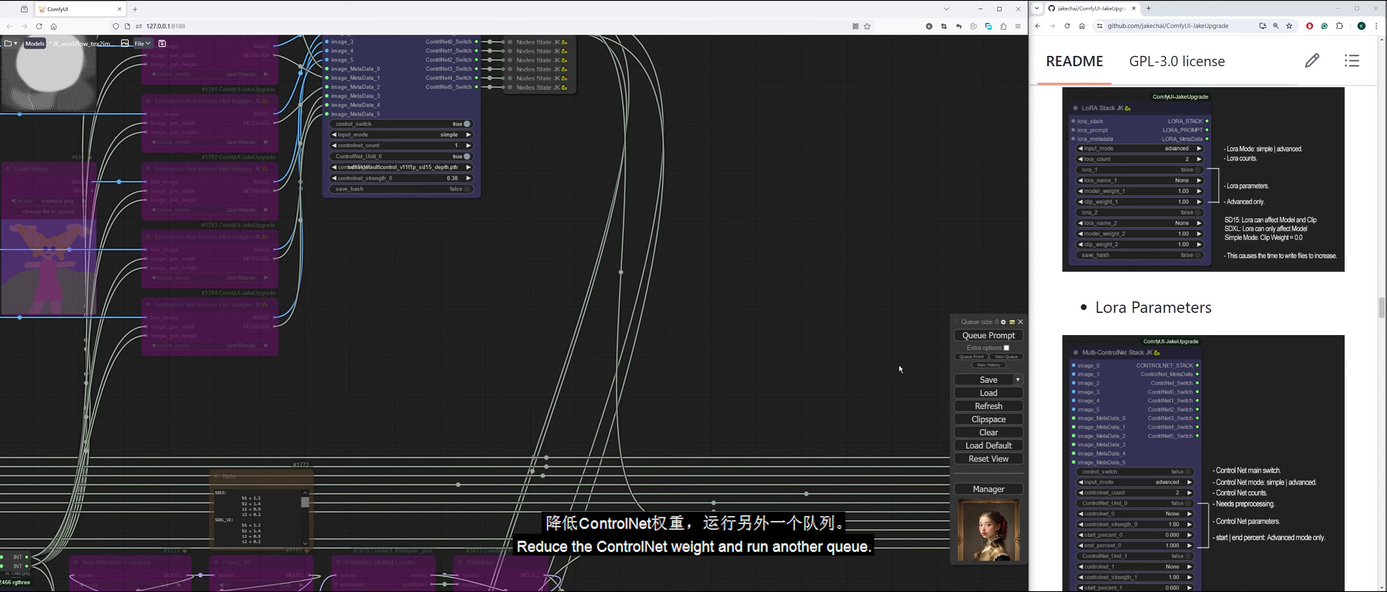
# Enable FreeU_V2 in the Base Adv Model Sub Workflow node and examine its parameter note
pyautogui.press('3')
pyautogui.scroll(10, 449, 336)
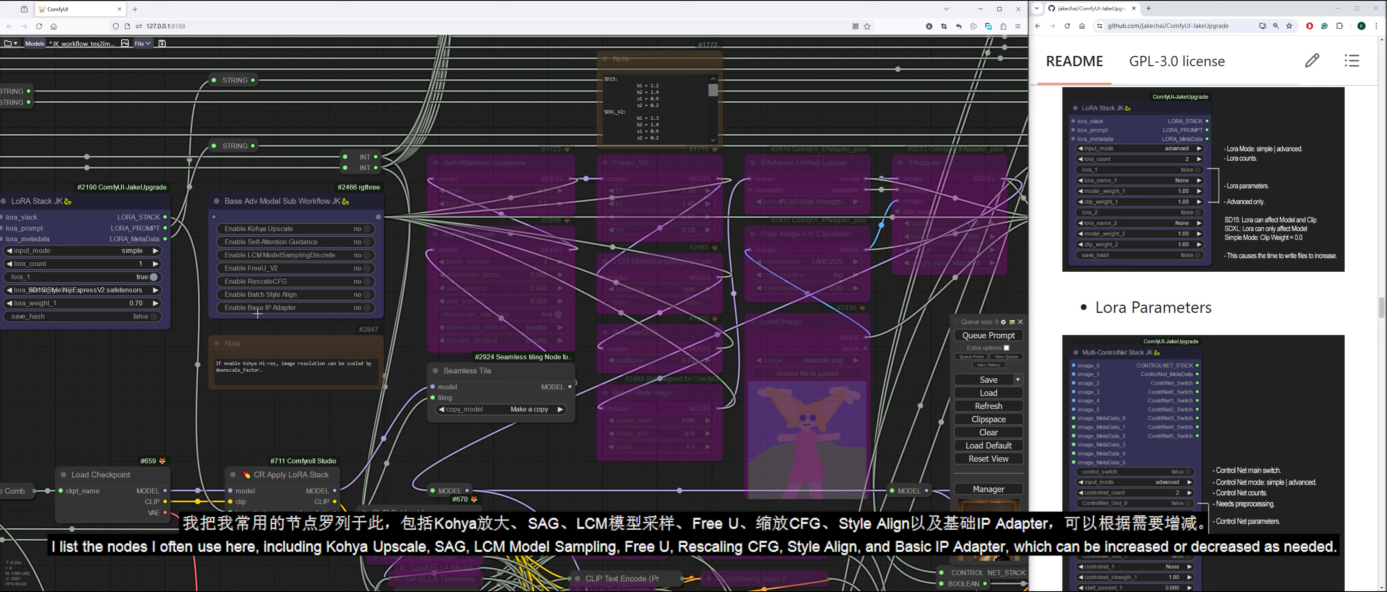
pyautogui.moveTo(330, 326); pyautogui.dragTo(219, 301)
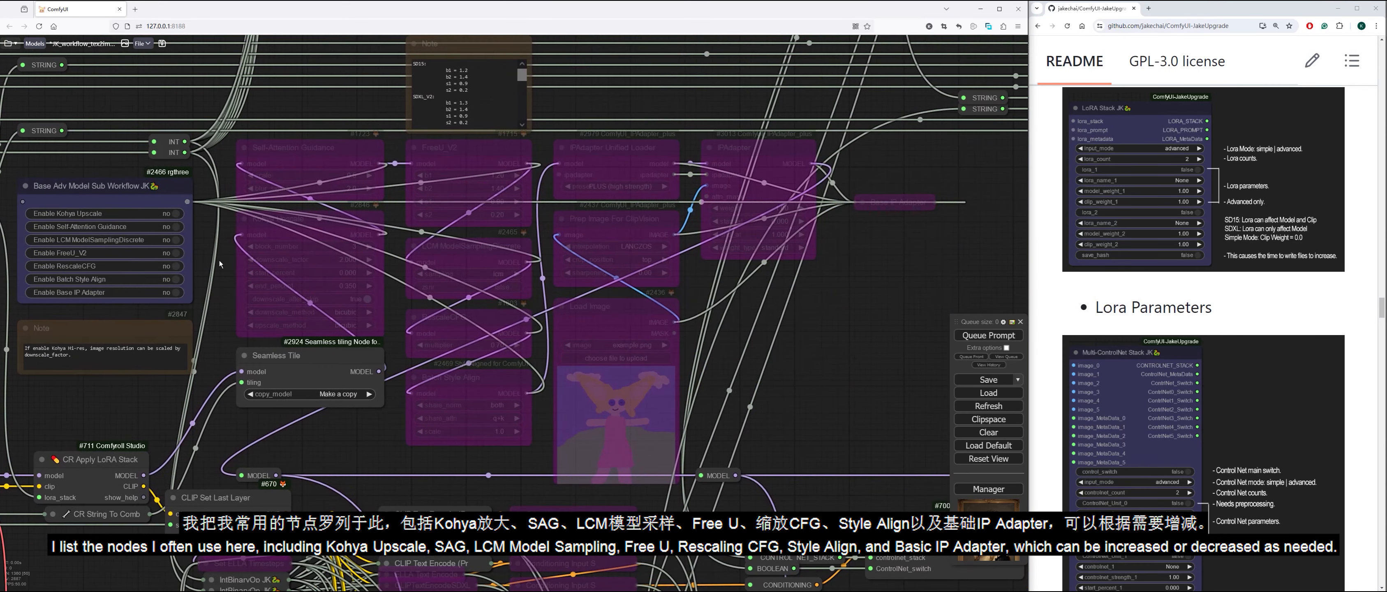
pyautogui.click(176, 252)
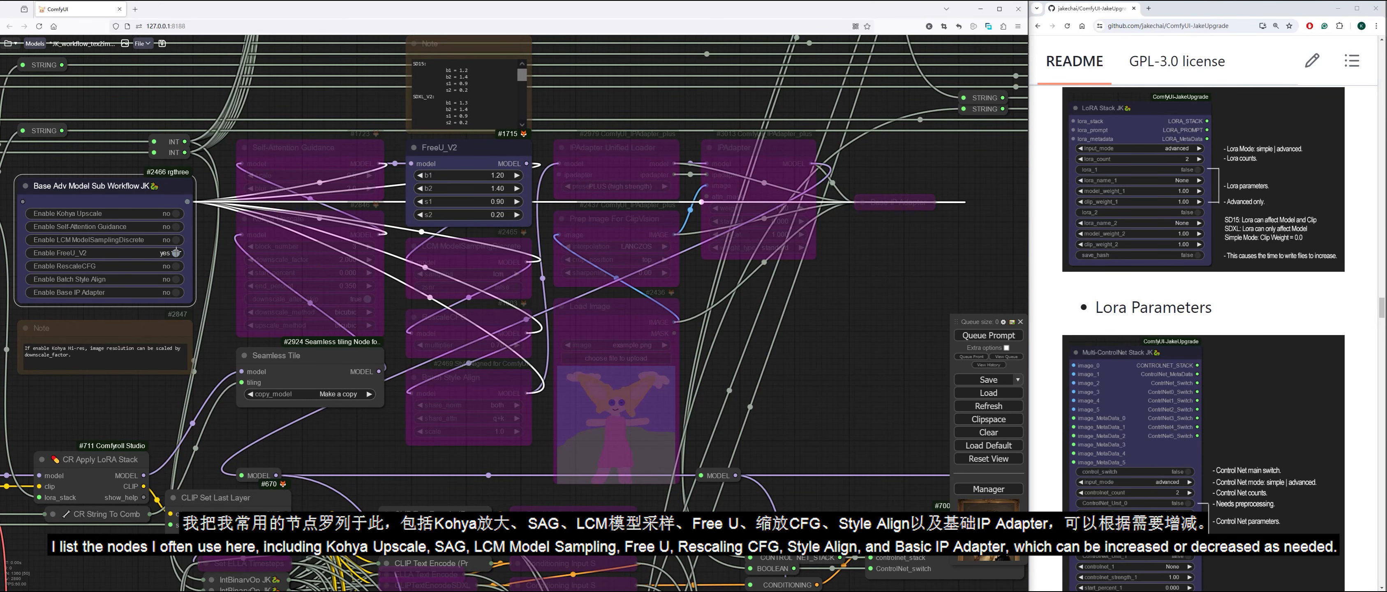
pyautogui.moveTo(864, 320); pyautogui.dragTo(899, 408)
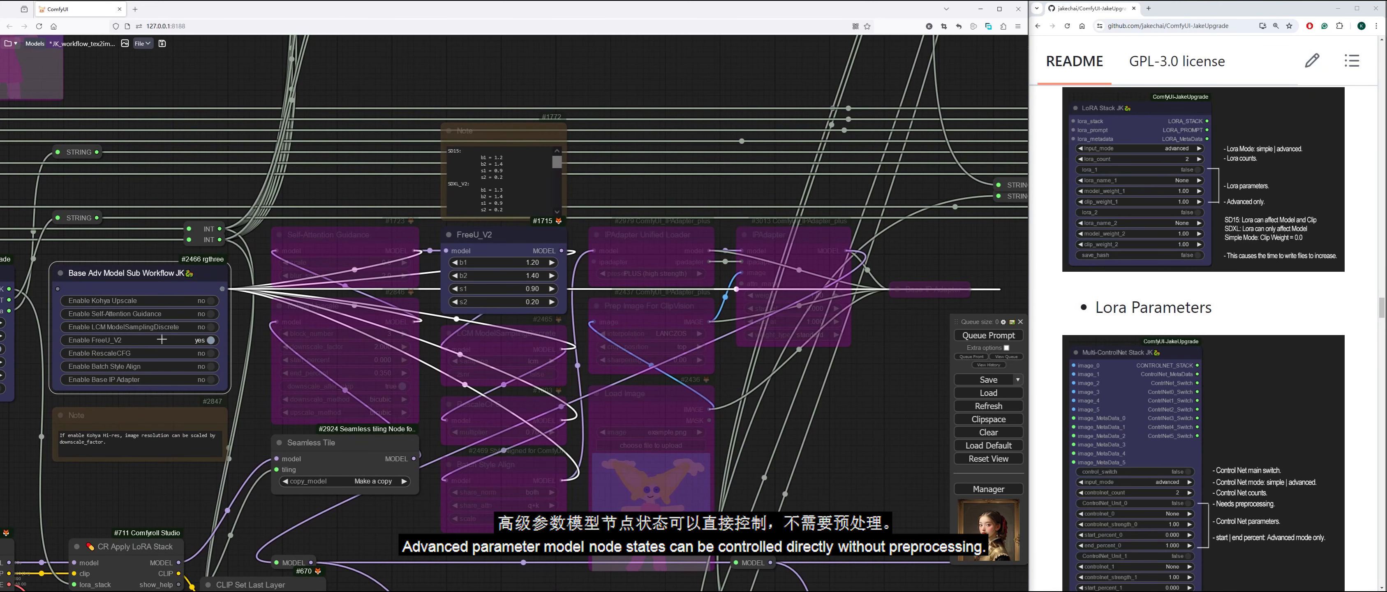
pyautogui.click(502, 153)
pyautogui.click(611, 197)
# Disable FreeU_V2 and enable Base IP Adapter in the Base Adv Model Sub Workflow node
pyautogui.moveTo(876, 417); pyautogui.dragTo(892, 492)
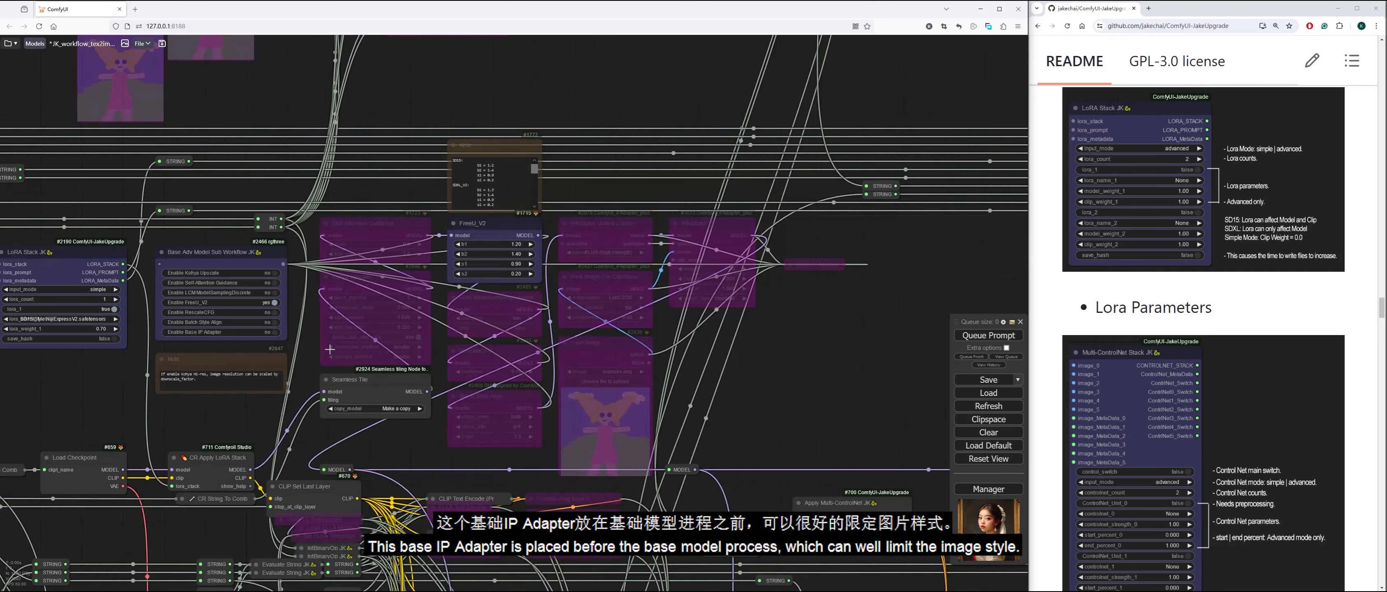
pyautogui.click(275, 302)
pyautogui.click(275, 332)
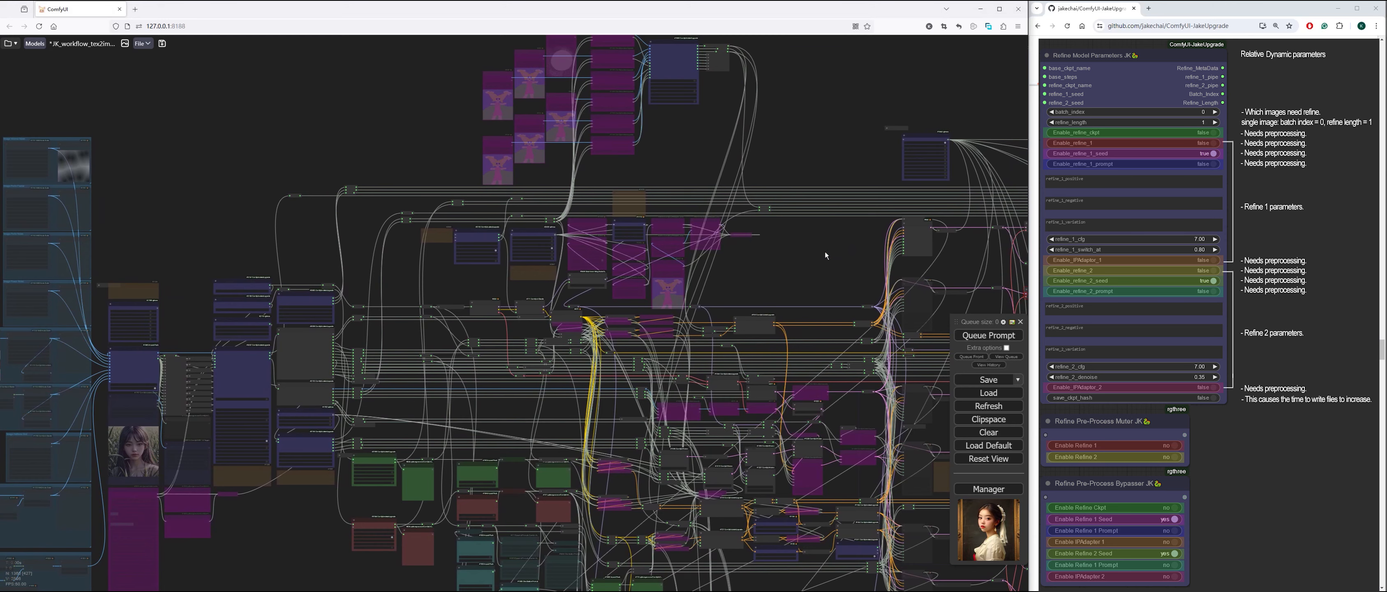
# Enable Process Refine alongside Process Base in the Overall Workflow node
pyautogui.press('1')
pyautogui.moveTo(652, 218); pyautogui.dragTo(851, 281)
pyautogui.scroll(2, 460, 280)
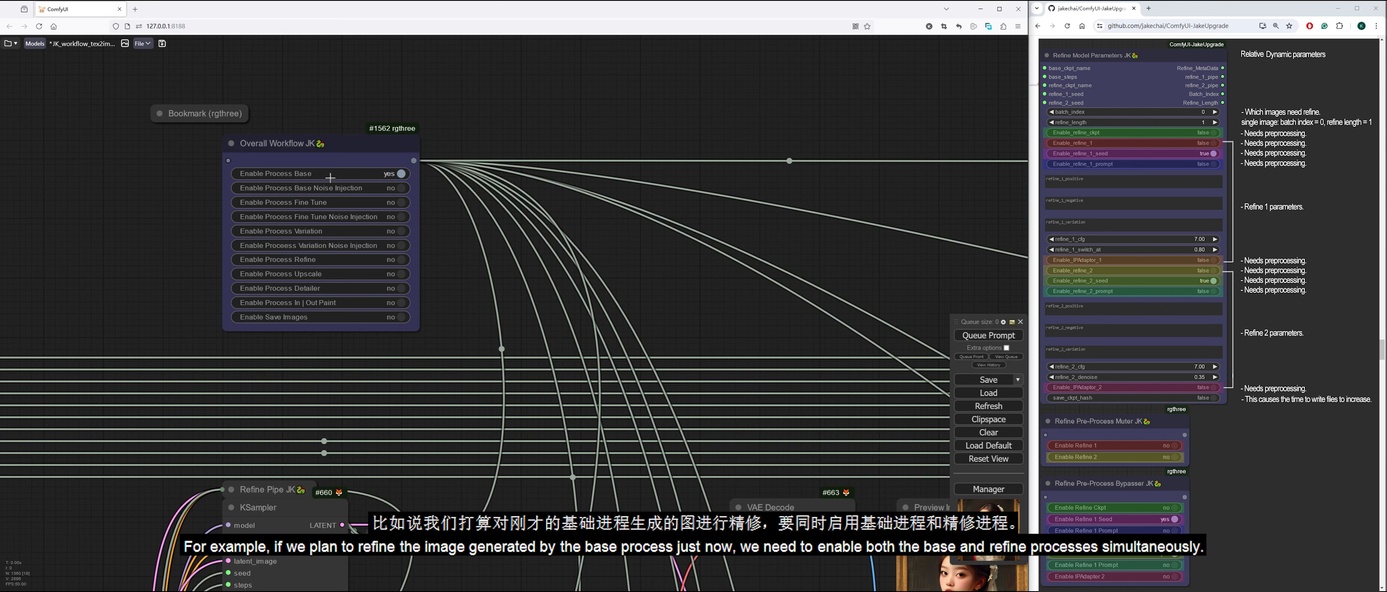
pyautogui.click(402, 261)
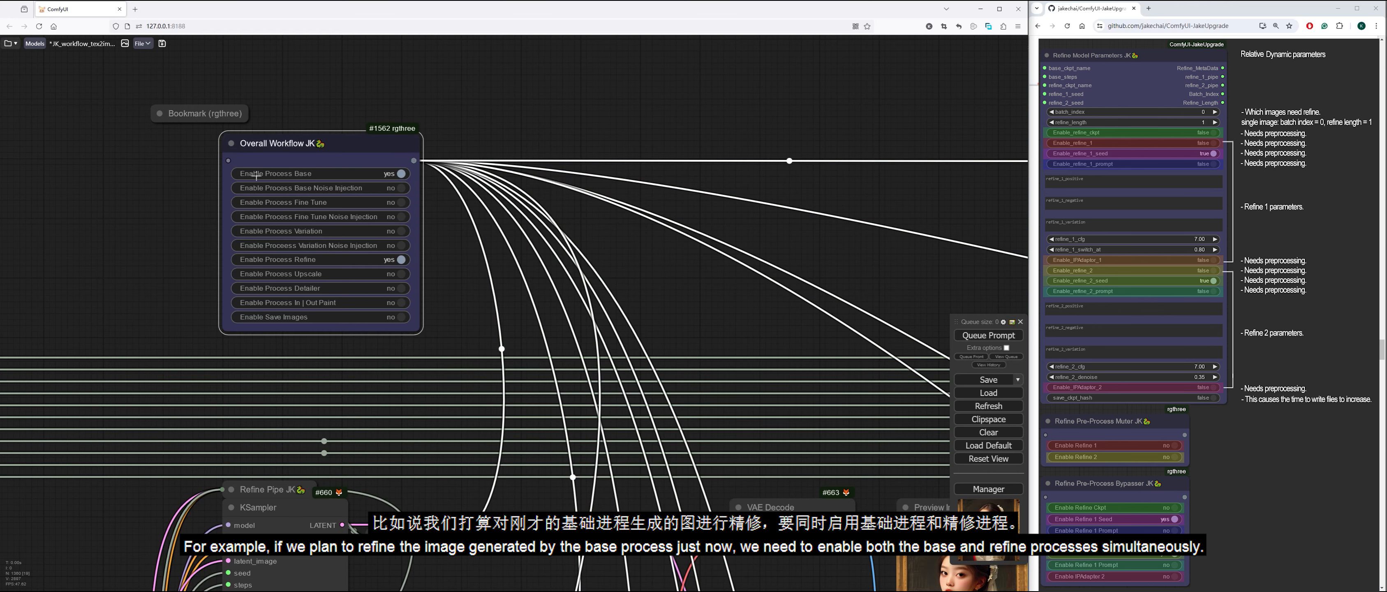
# Choose process 1, the base process, as the one to refine in the Refine Process Select node
pyautogui.press('4')
pyautogui.moveTo(275, 207); pyautogui.dragTo(561, 416)
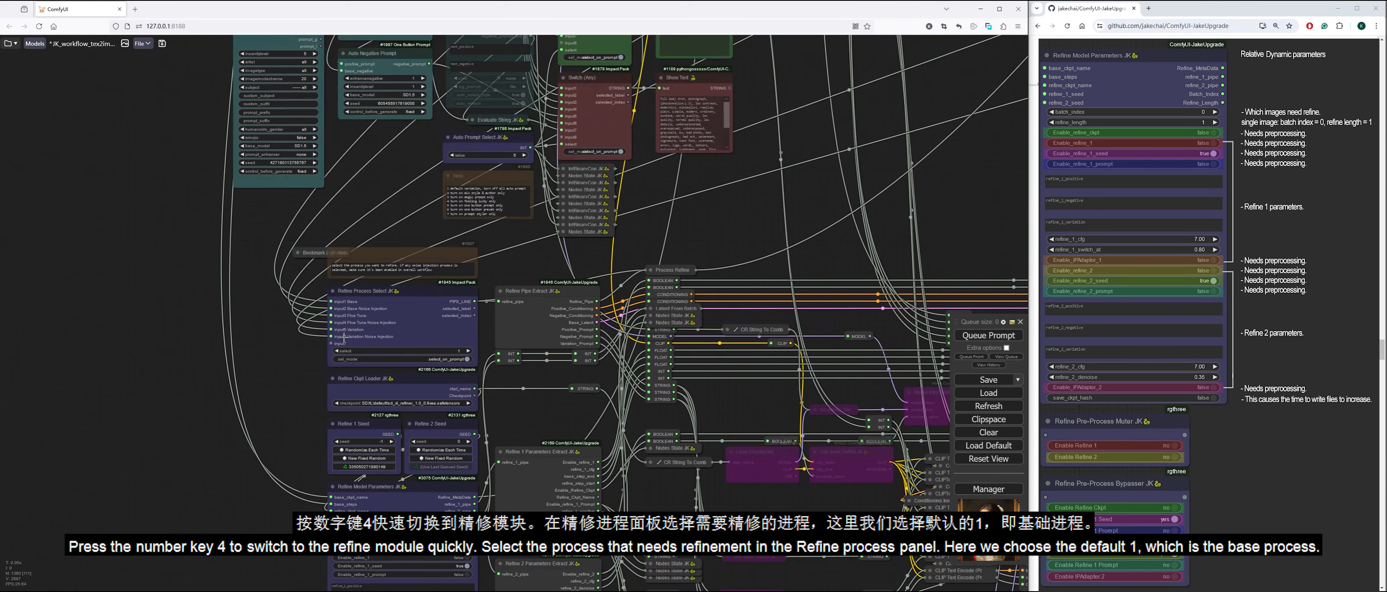
pyautogui.scroll(6, 288, 356)
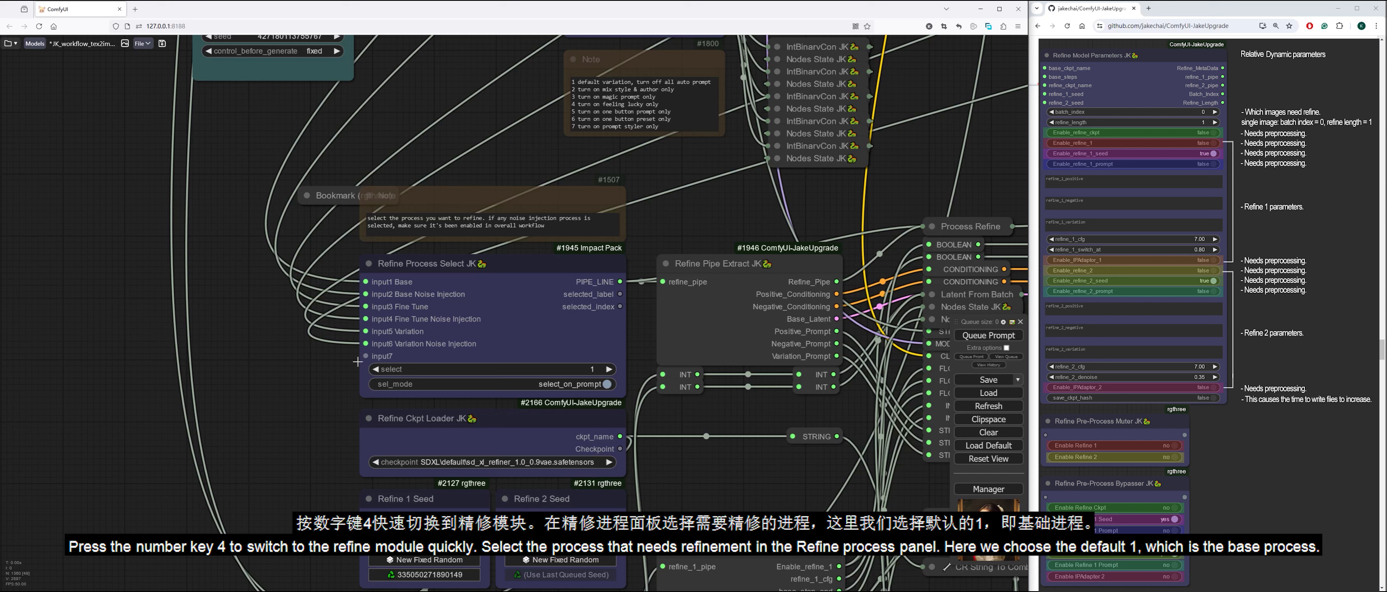
pyautogui.click(389, 368)
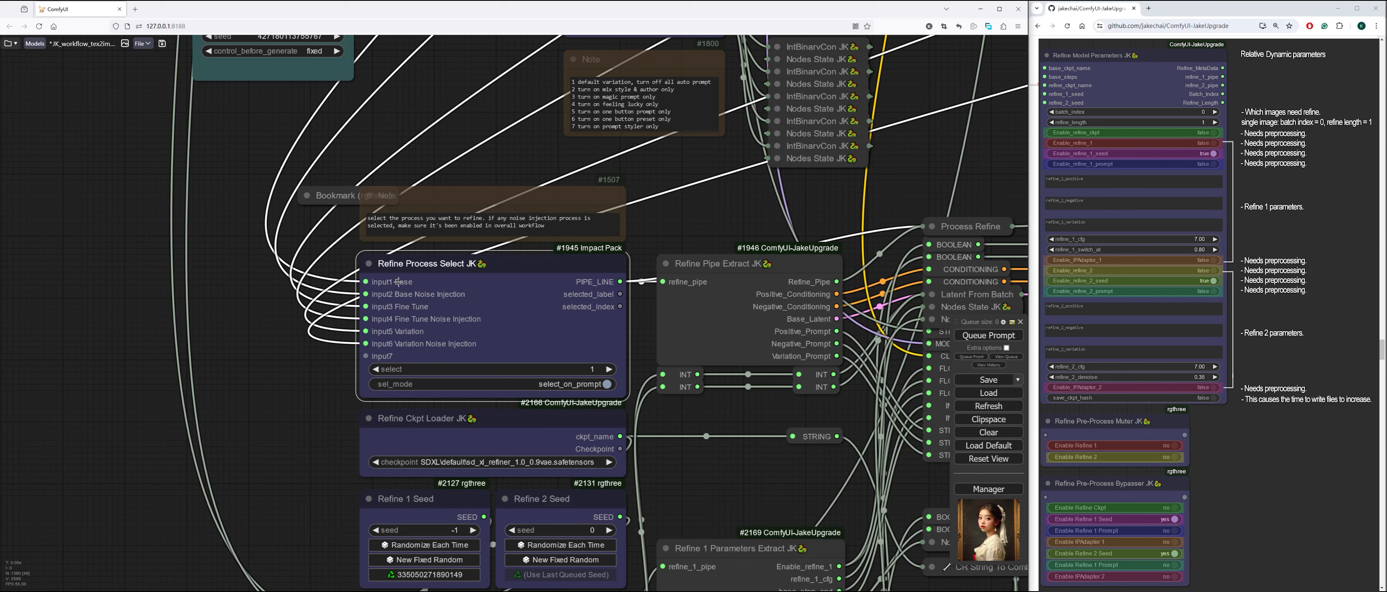
# Set the Refine Ckpt Loader checkpoint to SD15\Realistic\dreamshaper_8.safetensors
pyautogui.moveTo(312, 453); pyautogui.dragTo(251, 257)
pyautogui.scroll(-2, 256, 223)
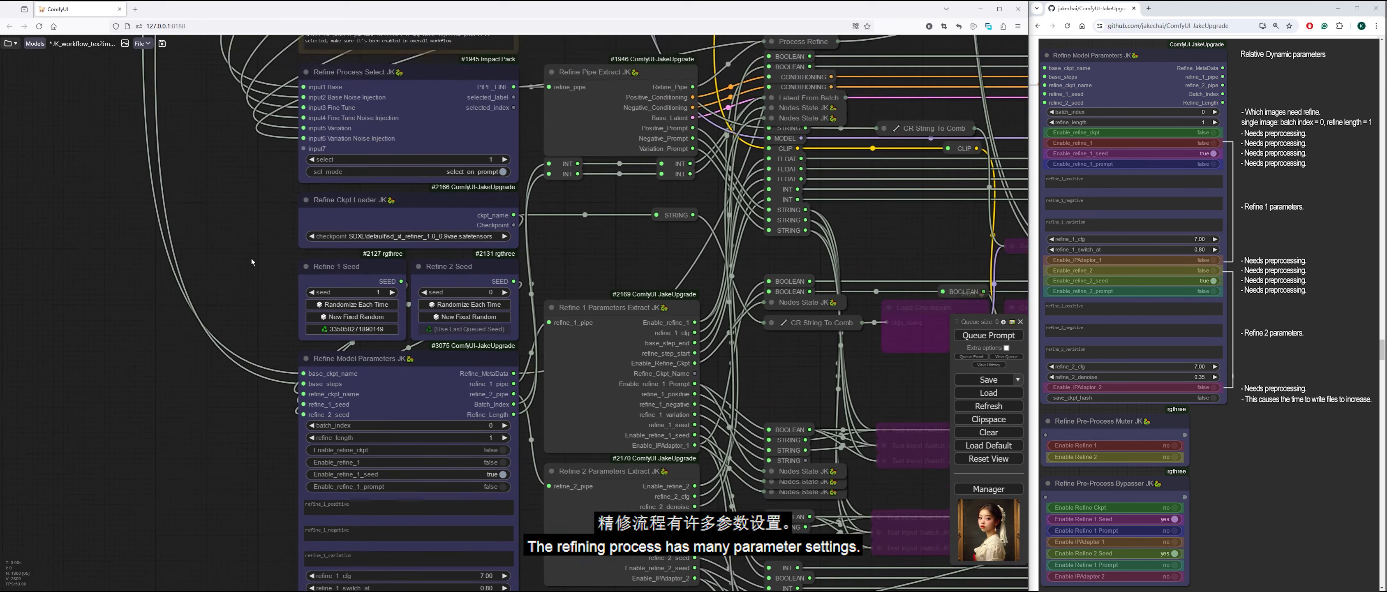
pyautogui.scroll(2, 252, 257)
pyautogui.click(443, 233)
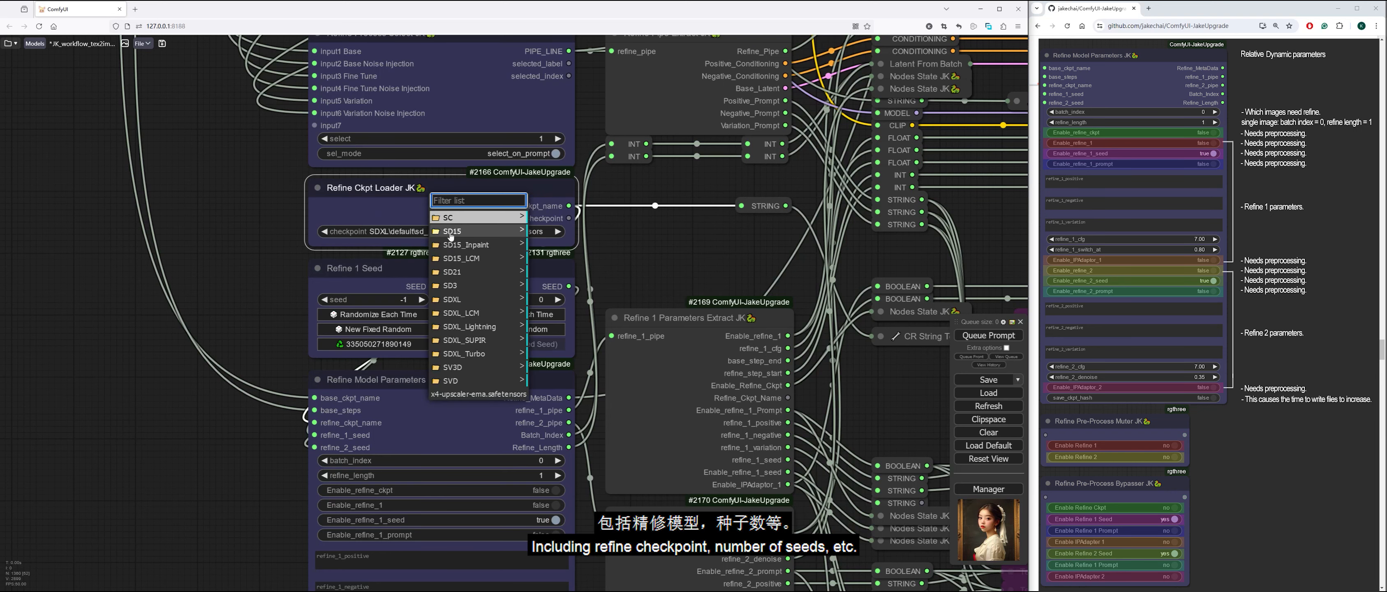
pyautogui.moveTo(474, 218)
pyautogui.moveTo(560, 268)
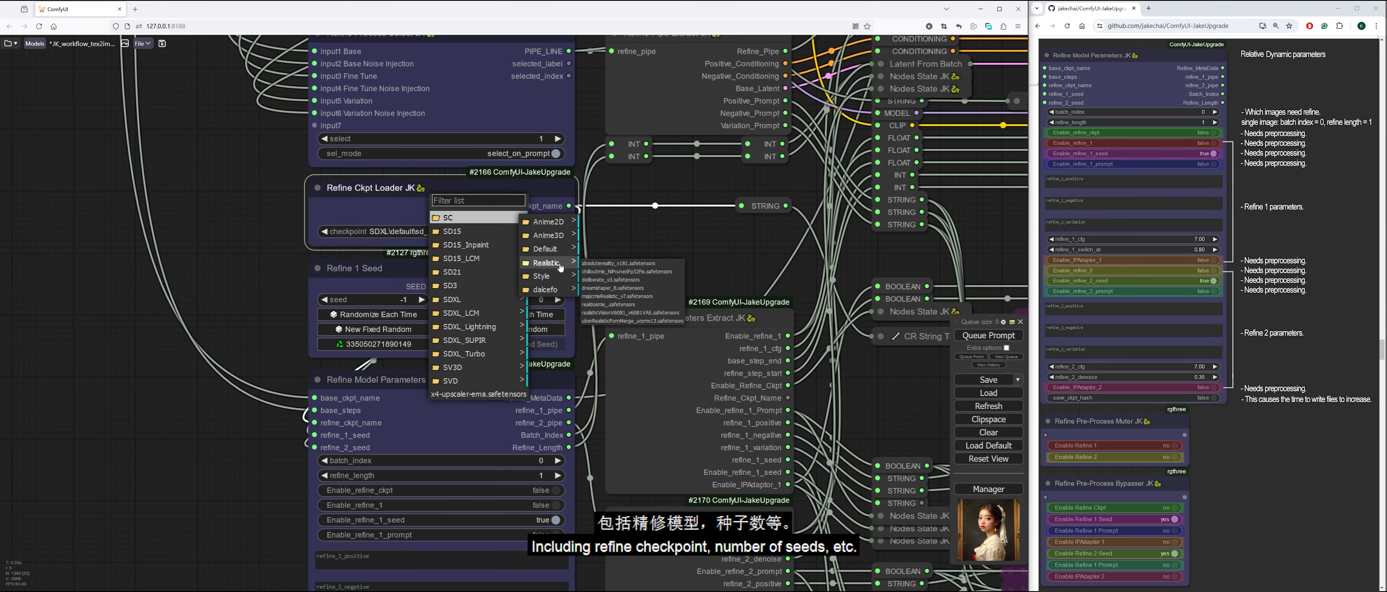
pyautogui.click(606, 289)
pyautogui.moveTo(654, 262)
pyautogui.mouseDown()
pyautogui.moveTo(653, 216)
pyautogui.moveTo(650, 265)
pyautogui.mouseUp()
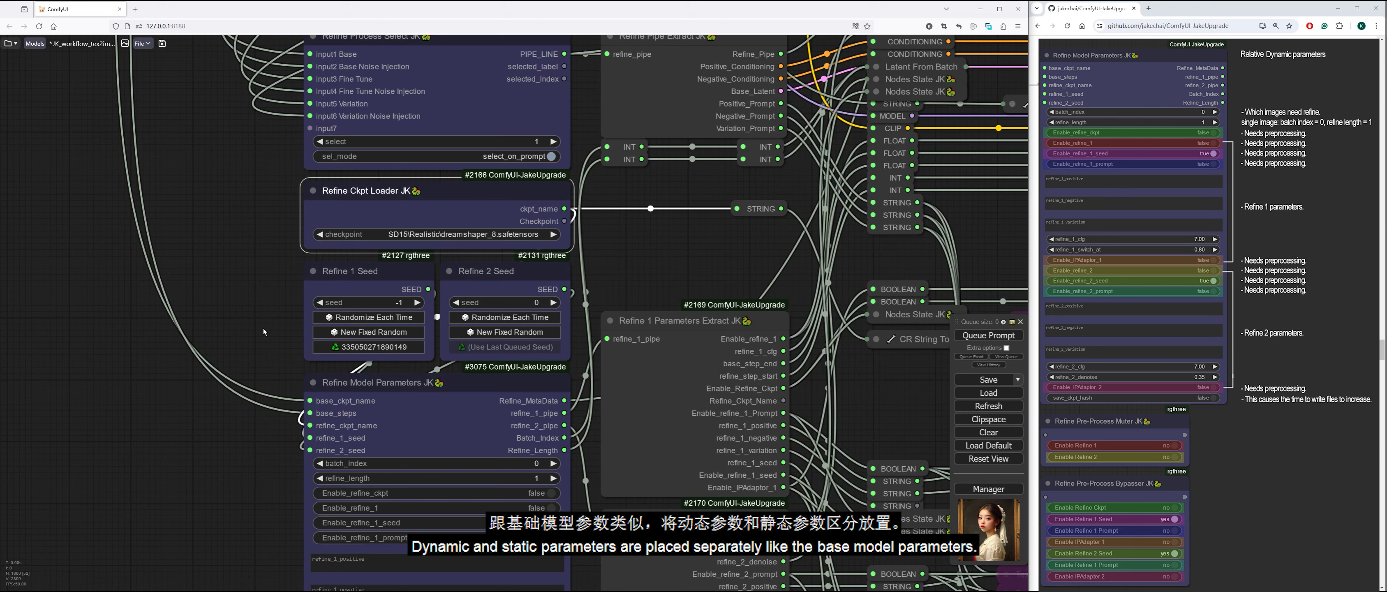
# Disable SDXL Refine Text Encode in the Refine Sub Workflow node
pyautogui.moveTo(224, 492); pyautogui.dragTo(220, 305)
pyautogui.scroll(-1, 219, 307)
pyautogui.moveTo(228, 401); pyautogui.dragTo(211, 311)
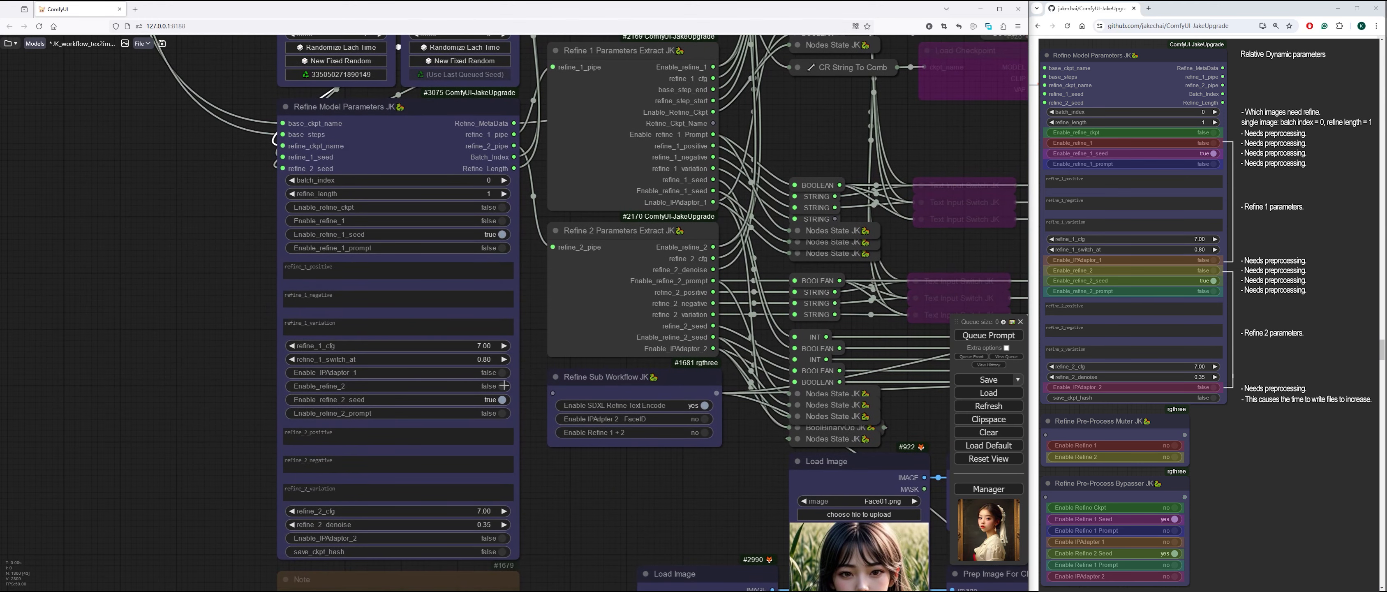
pyautogui.click(695, 407)
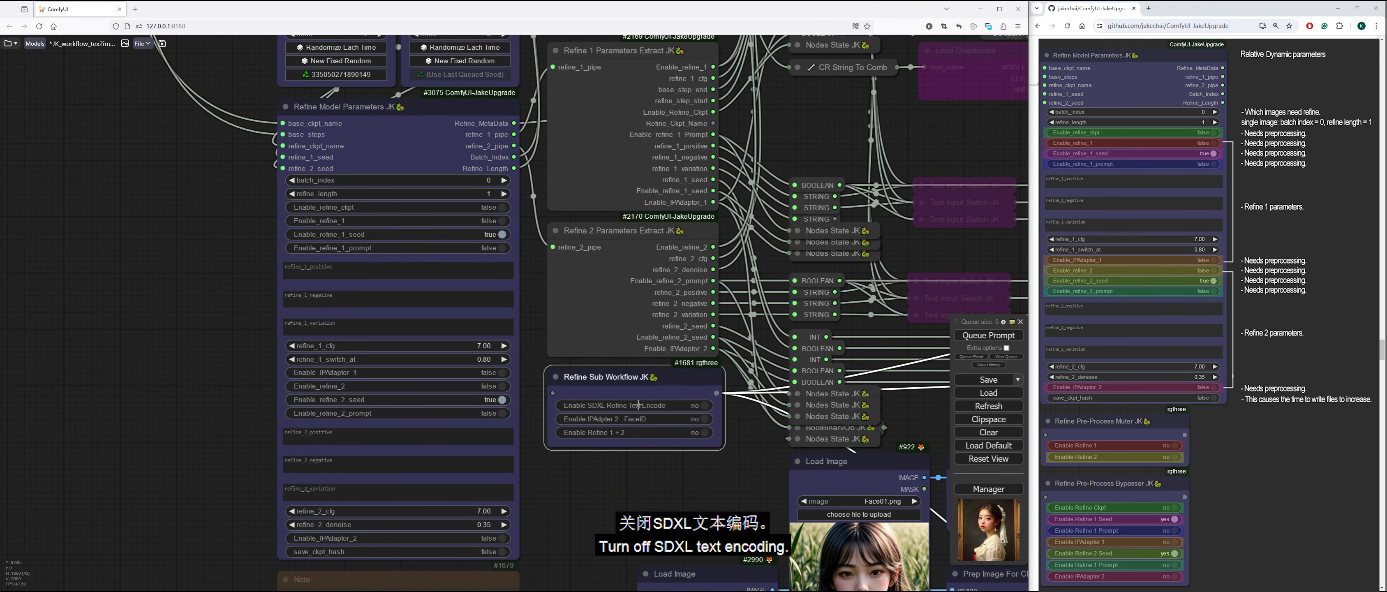
pyautogui.click(635, 498)
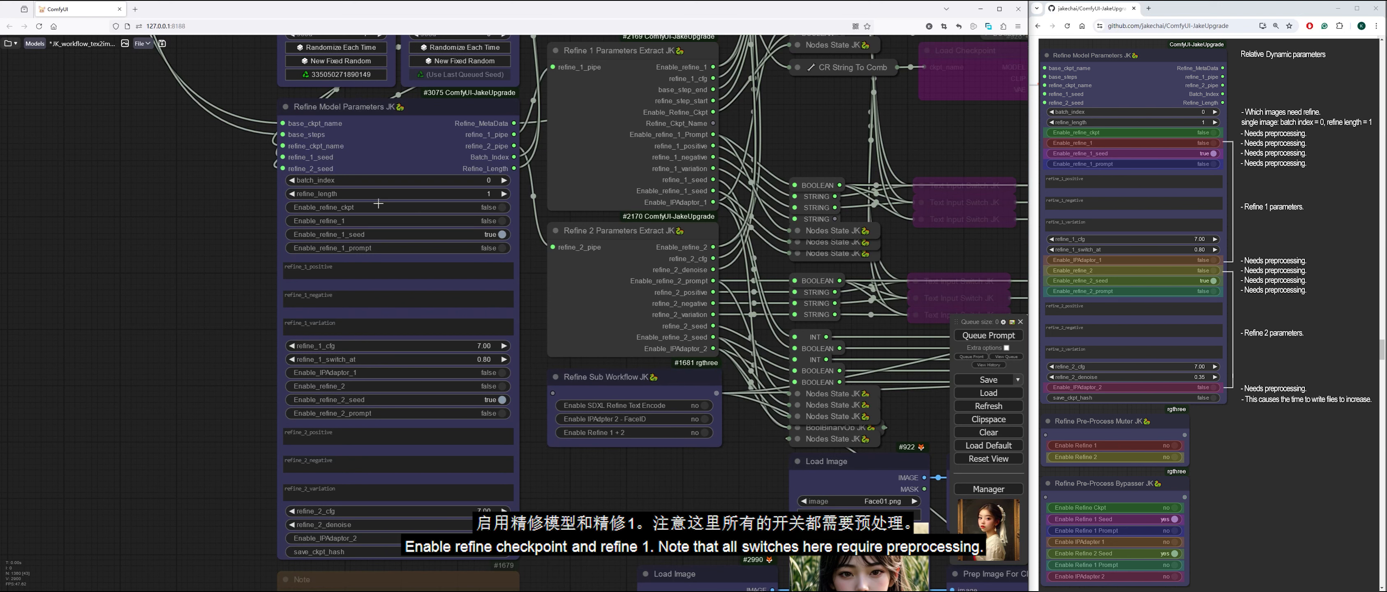
# Enable refine_ckpt and refine_1 in Refine Model Parameters, disable the Overall Workflow processes and queue the preprocessing run
pyautogui.click(504, 208)
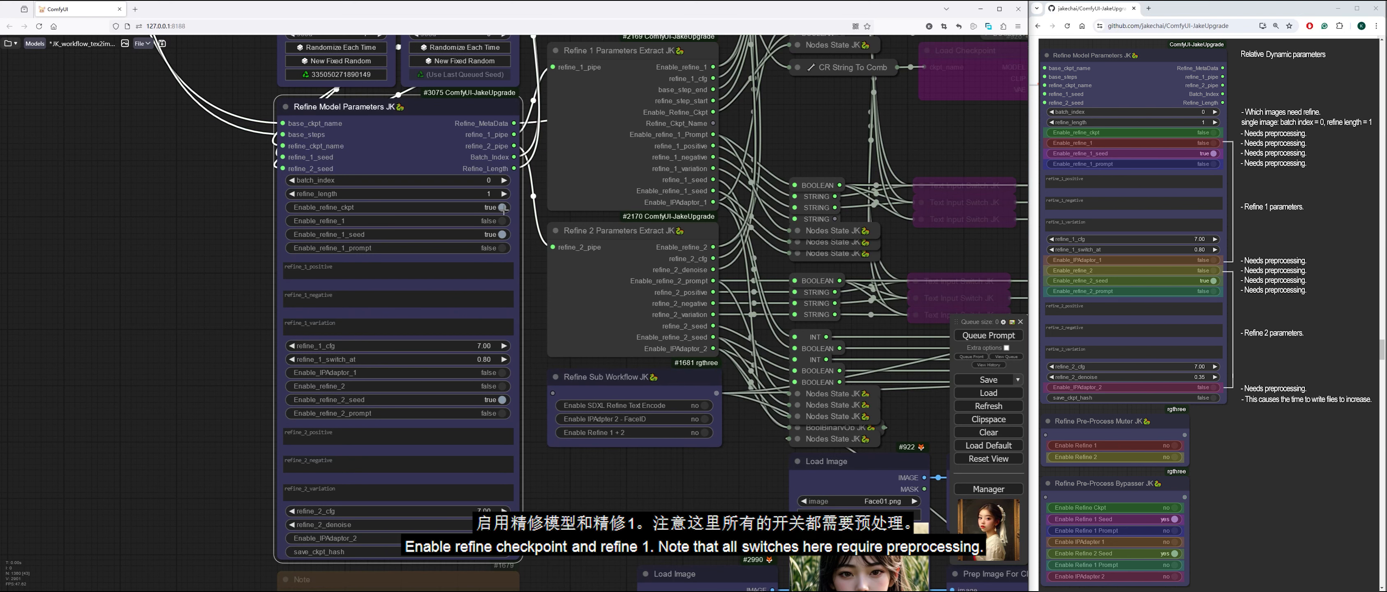
pyautogui.press('1')
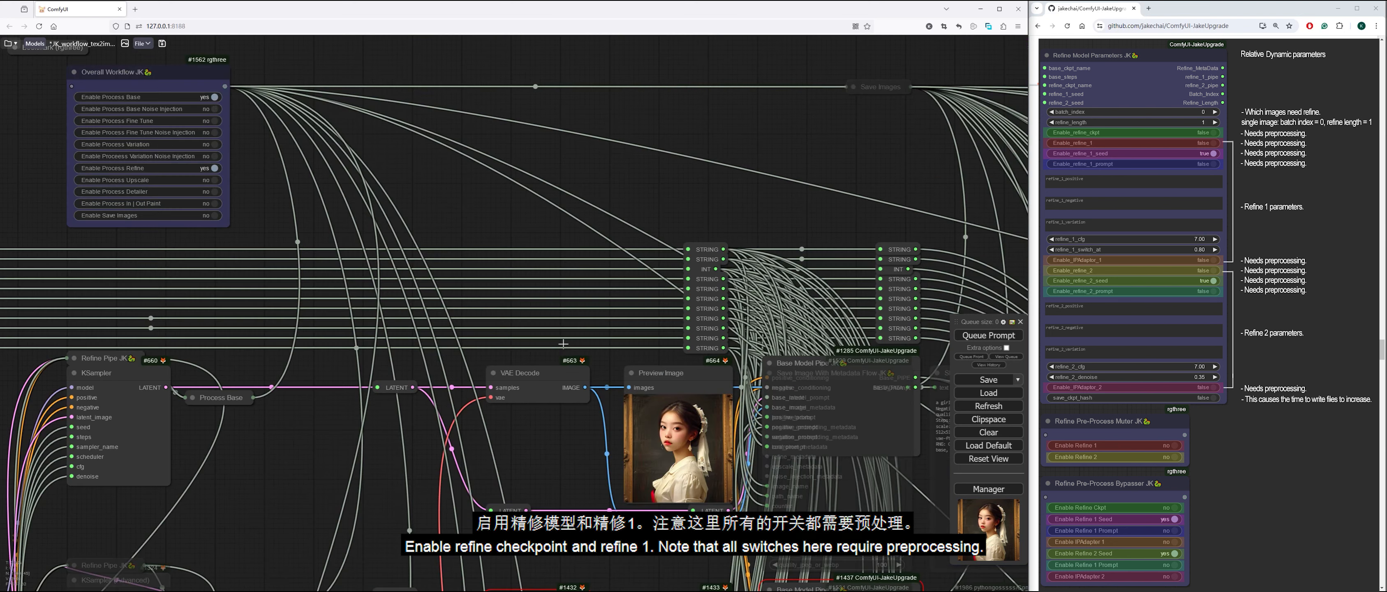
pyautogui.click(214, 97)
pyautogui.click(255, 205)
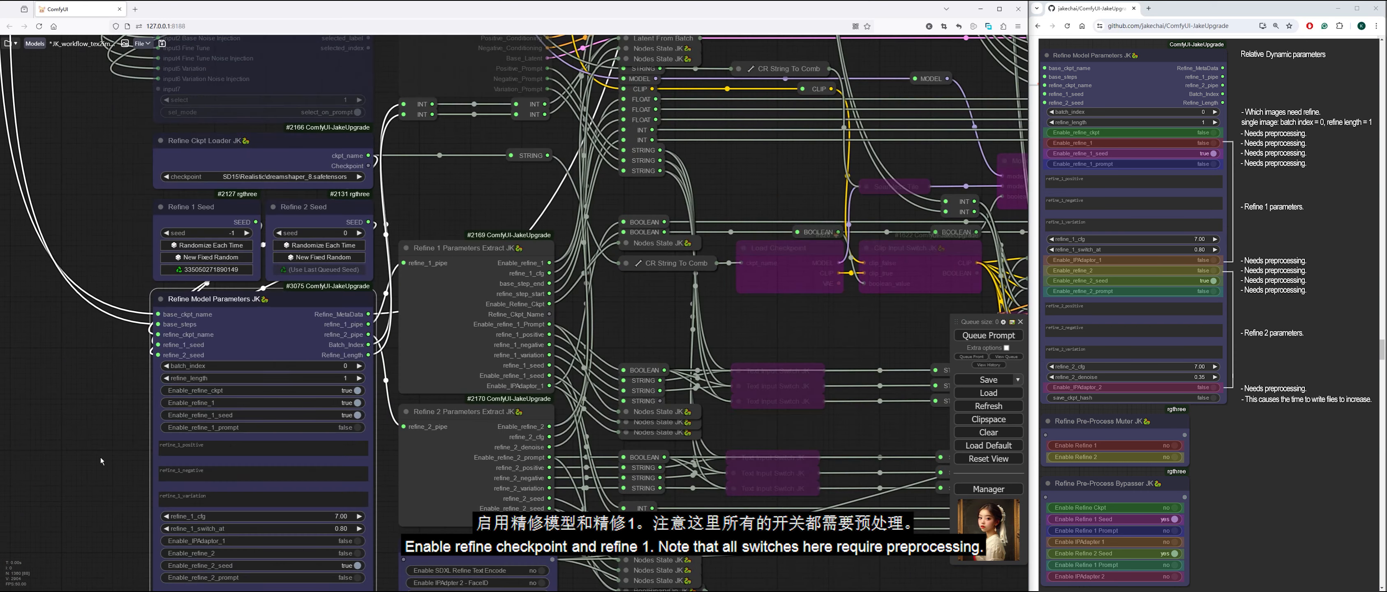
pyautogui.click(972, 338)
pyautogui.scroll(-2, 869, 336)
pyautogui.moveTo(869, 337); pyautogui.dragTo(676, 347)
# Re-enable Process Base and Process Refine in the Overall Workflow node and run the queue
pyautogui.press('1')
pyautogui.click(215, 168)
pyautogui.press('2')
pyautogui.click(555, 125)
pyautogui.click(783, 201)
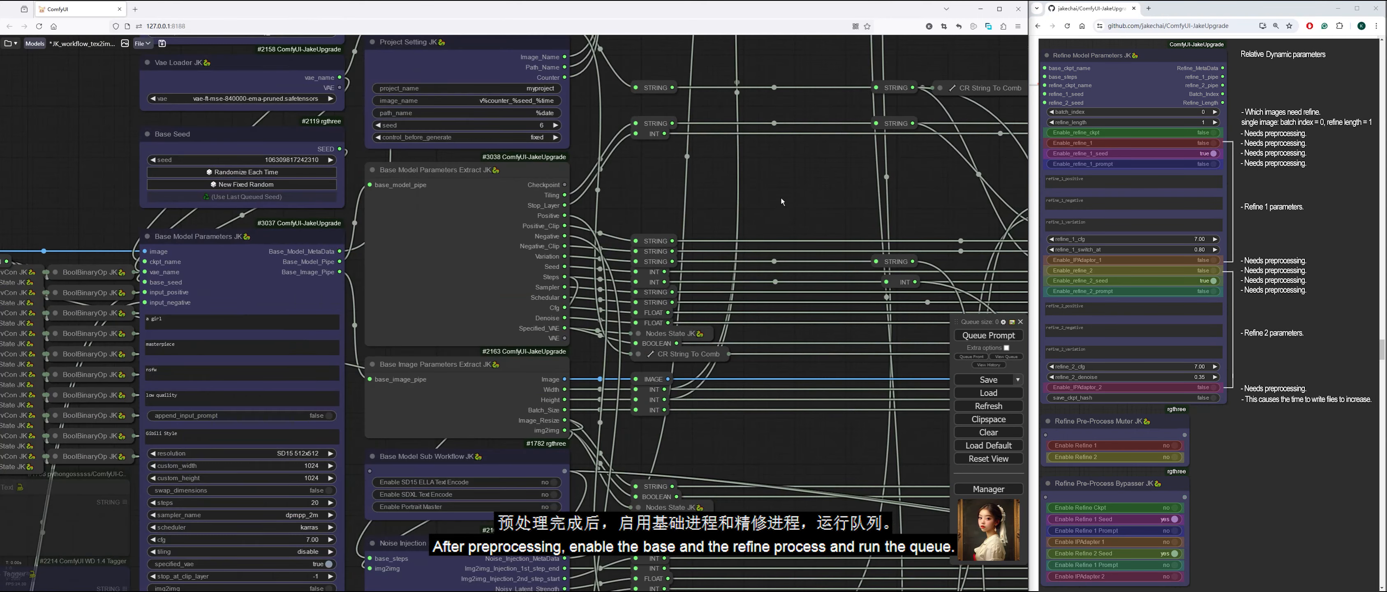
pyautogui.press('1')
pyautogui.click(202, 167)
# Compare the images from before and after refinement in the output folder
pyautogui.moveTo(540, 523); pyautogui.dragTo(574, 431)
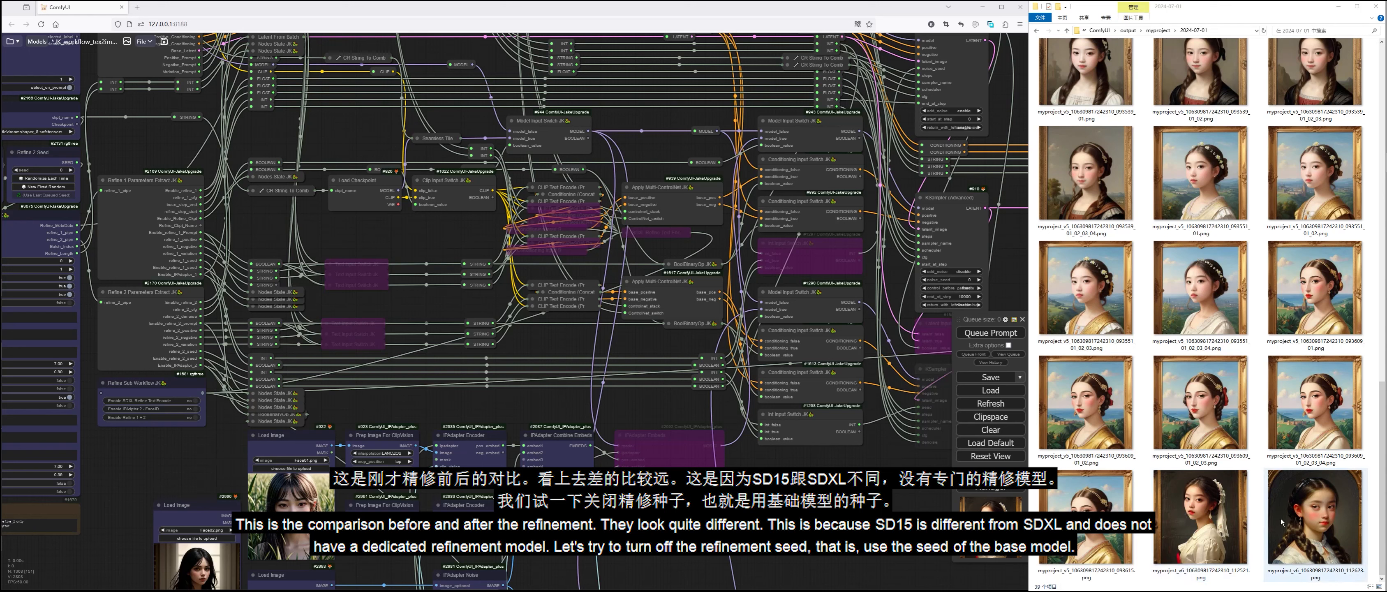
pyautogui.click(1311, 532)
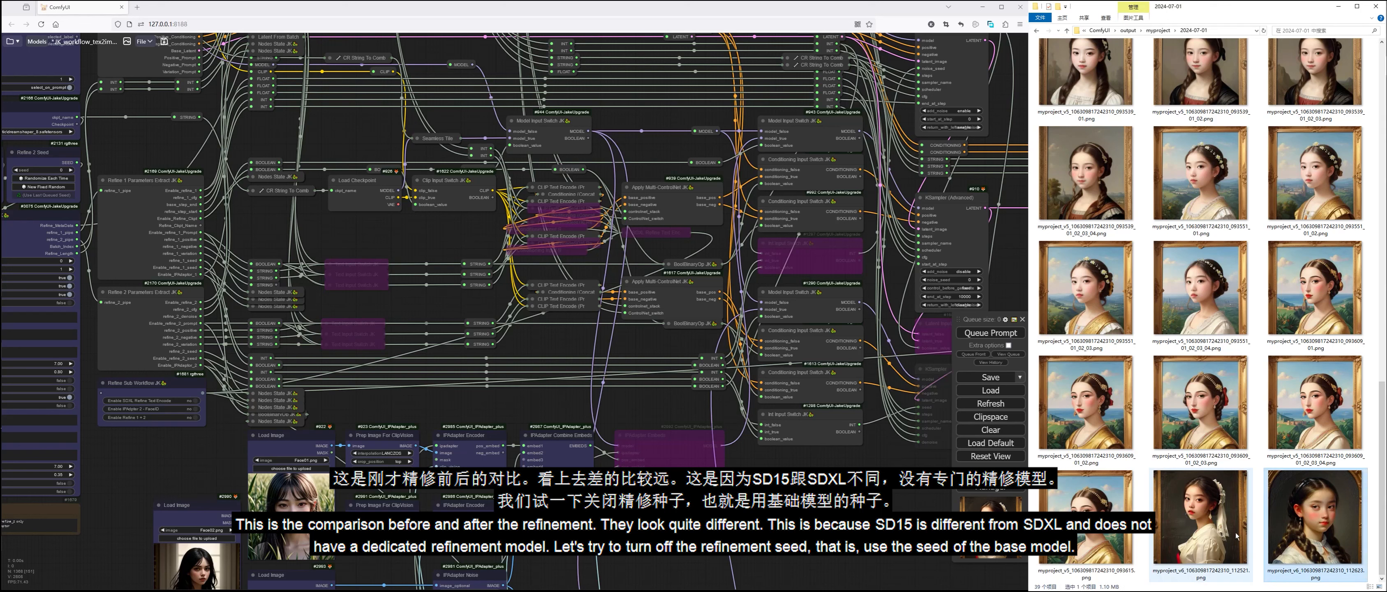
pyautogui.click(1205, 525)
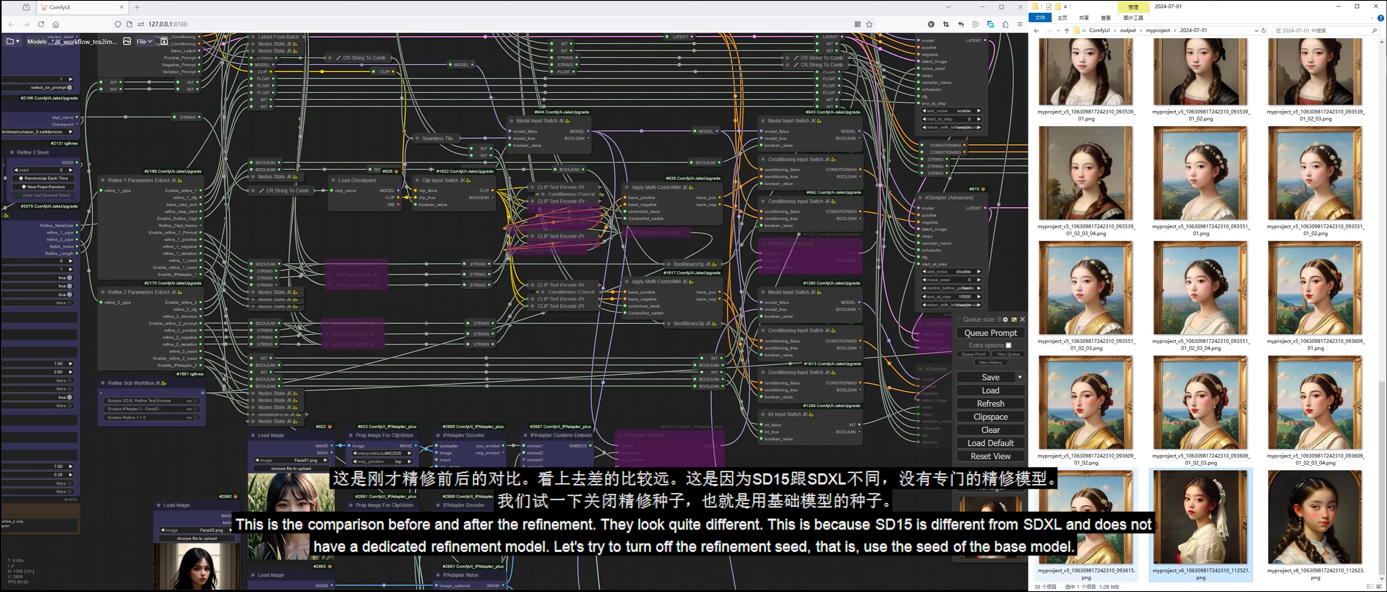
# Disable Enable_refine_1_seed in the Refine Model Parameters node so refinement uses the base model seed
pyautogui.moveTo(249, 446); pyautogui.dragTo(479, 462)
pyautogui.moveTo(324, 397); pyautogui.dragTo(422, 395)
pyautogui.scroll(3, 409, 326)
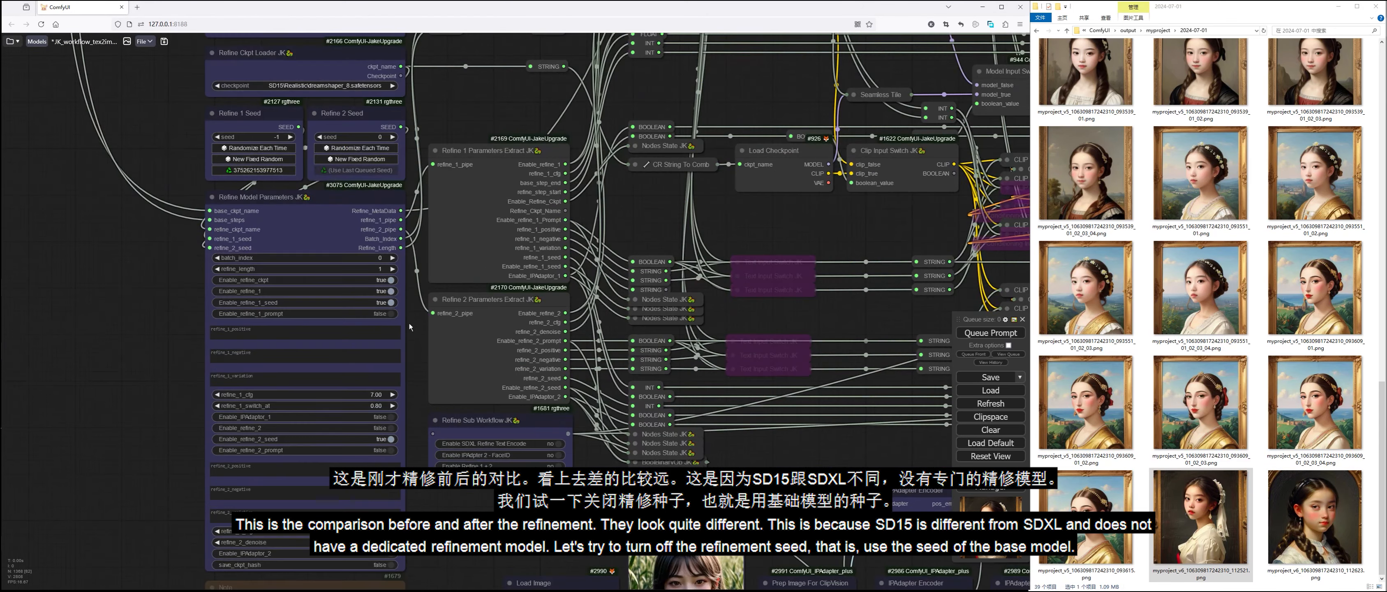
pyautogui.click(391, 302)
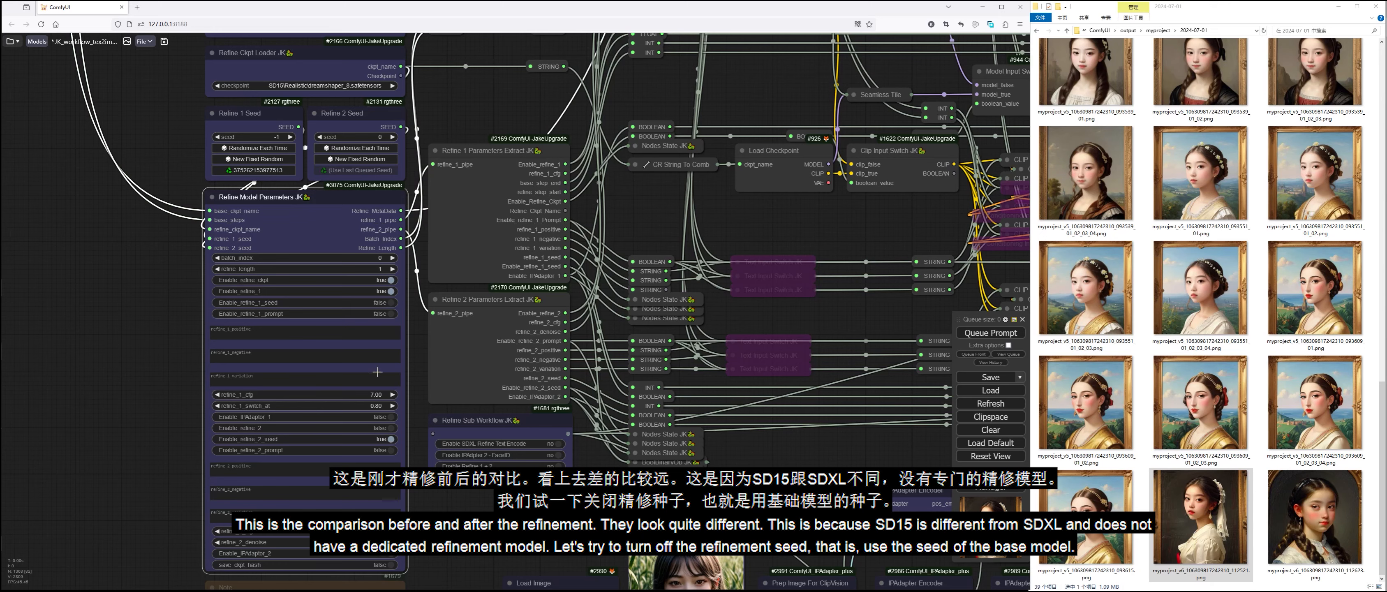
pyautogui.scroll(-1, 492, 511)
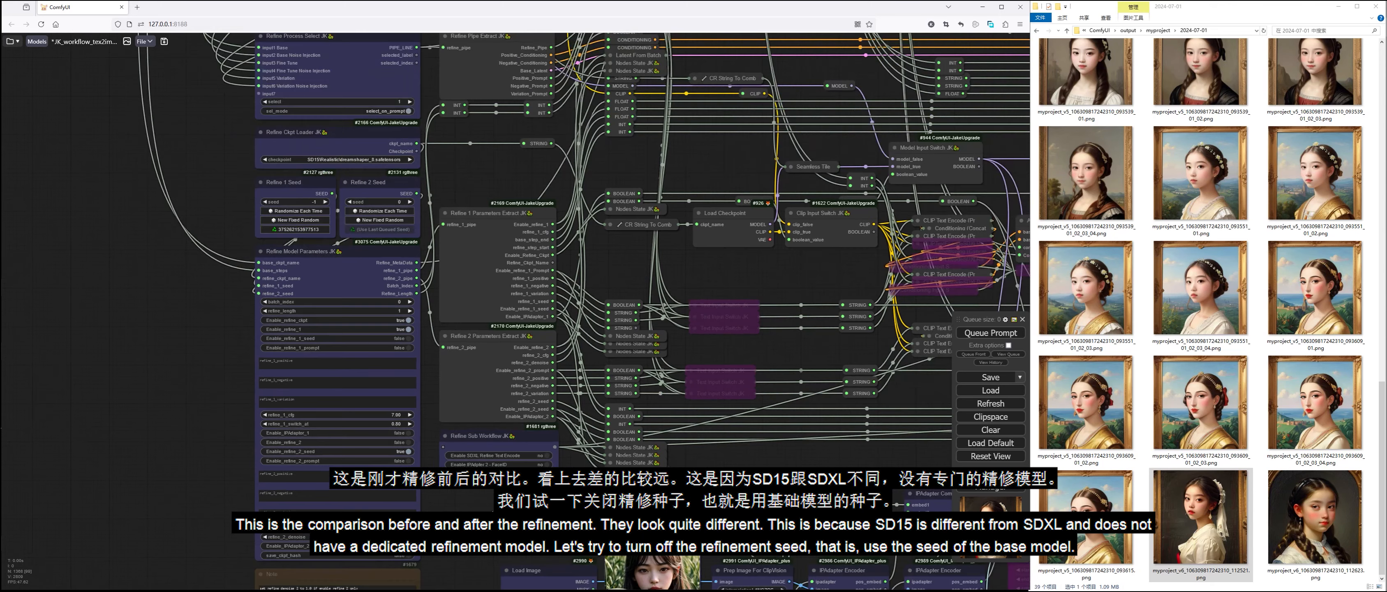
pyautogui.moveTo(348, 306); pyautogui.dragTo(178, 314)
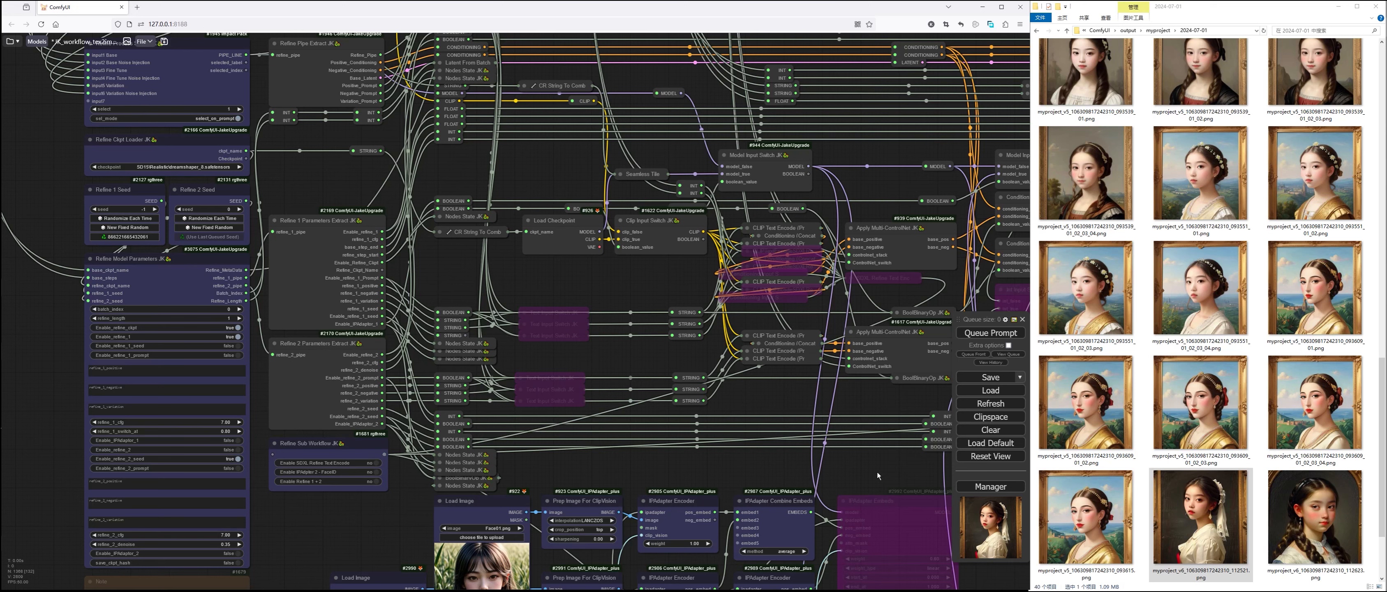
# Delete the earlier refined image ending in 112623 from the output folder and compare the remaining base and refined images in XnView
pyautogui.scroll(-2, 1208, 431)
pyautogui.doubleClick(1208, 430)
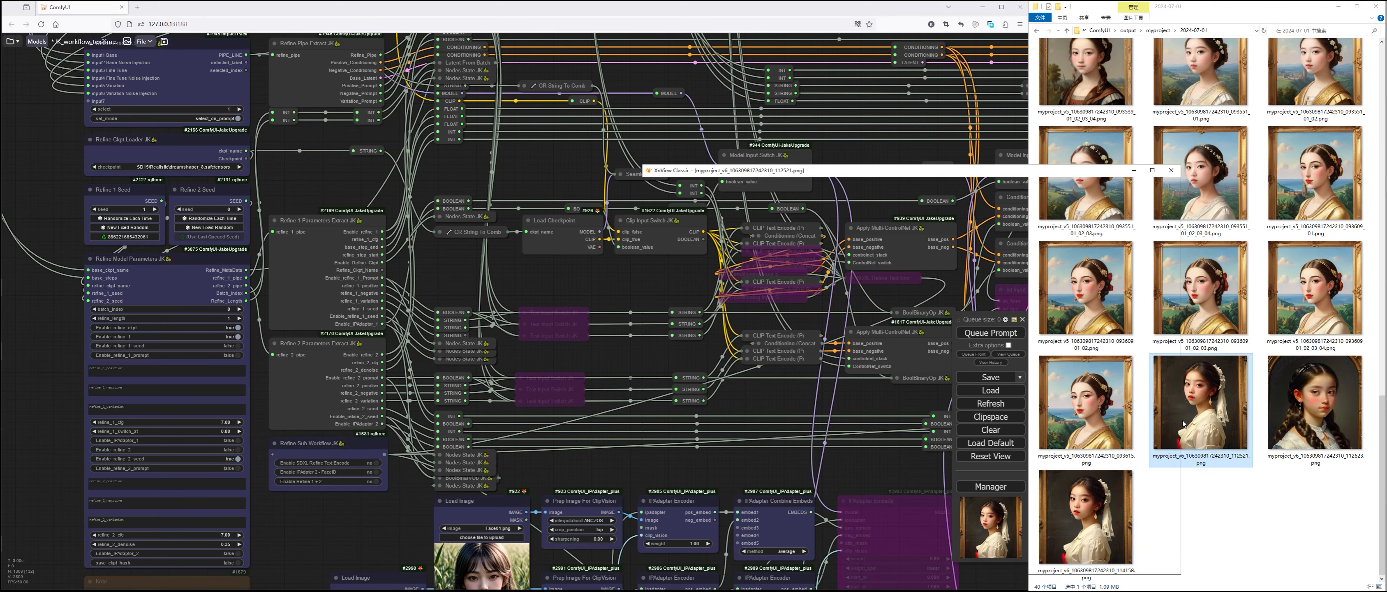
pyautogui.click(1315, 409)
pyautogui.press('Delete')
pyautogui.click(997, 182)
pyautogui.click(1171, 170)
pyautogui.doubleClick(1205, 508)
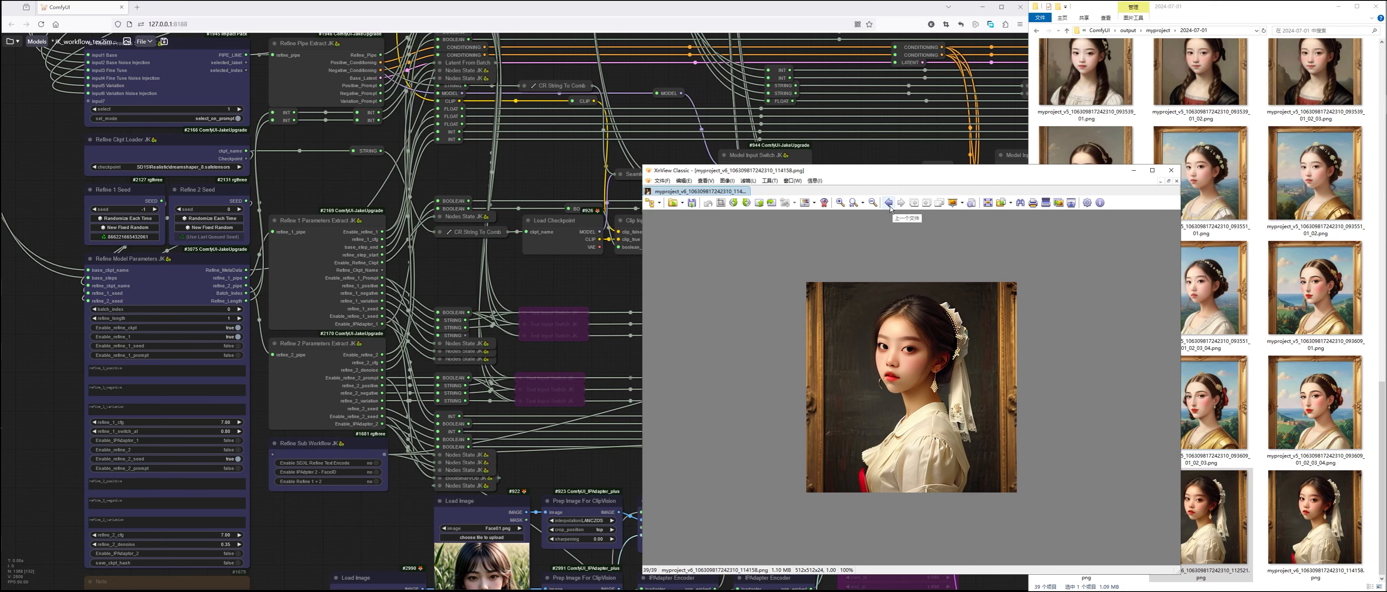
pyautogui.press('Escape')
# Enable IPAdaptor_1 in the Refine Model Parameters node and disable all processes in the Overall Workflow node for preprocessing
pyautogui.moveTo(583, 286); pyautogui.dragTo(699, 285)
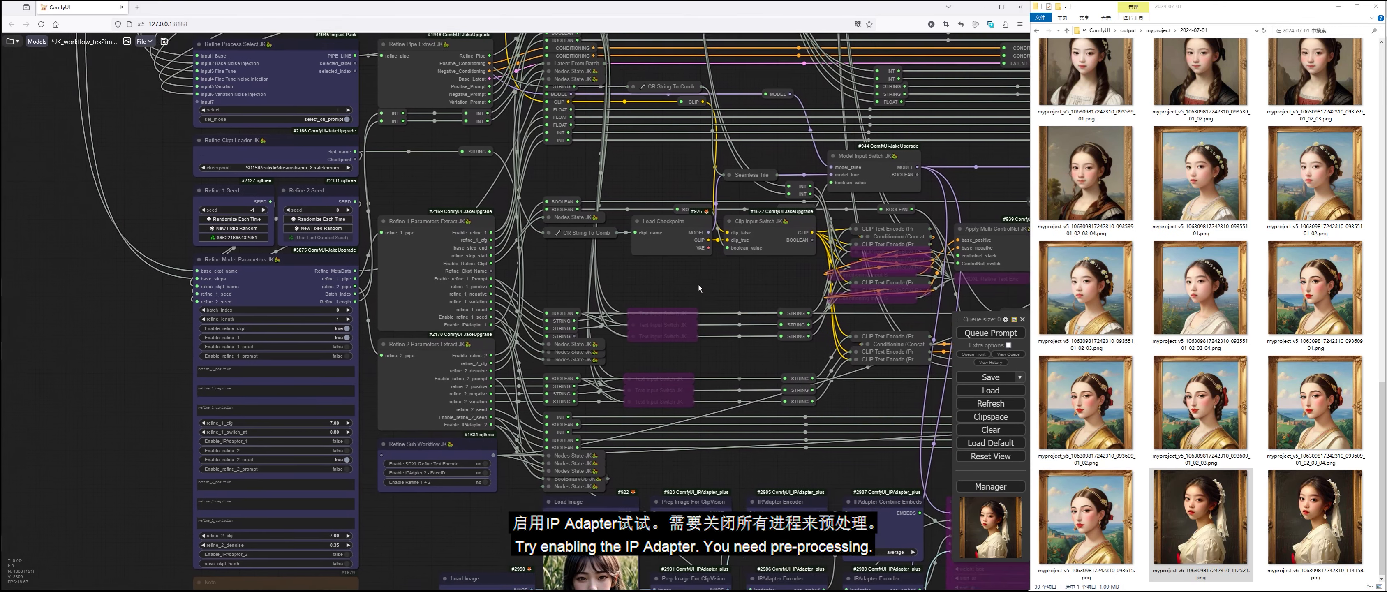
pyautogui.scroll(2, 404, 386)
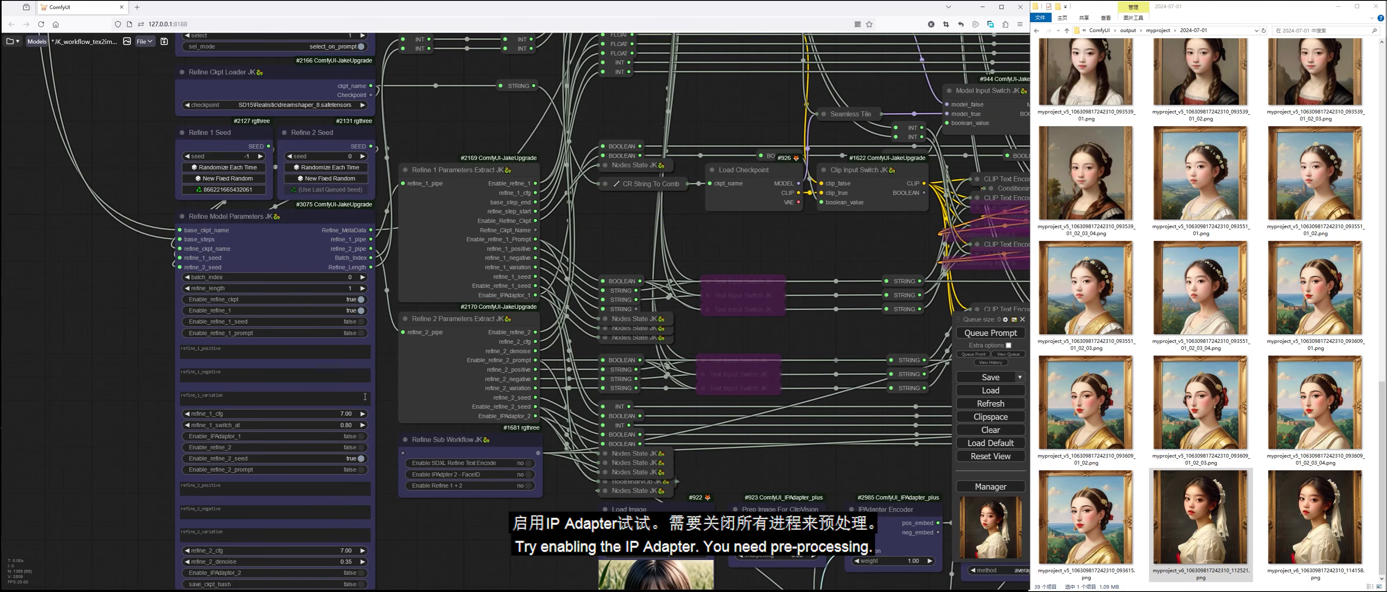
pyautogui.click(357, 436)
pyautogui.press('1')
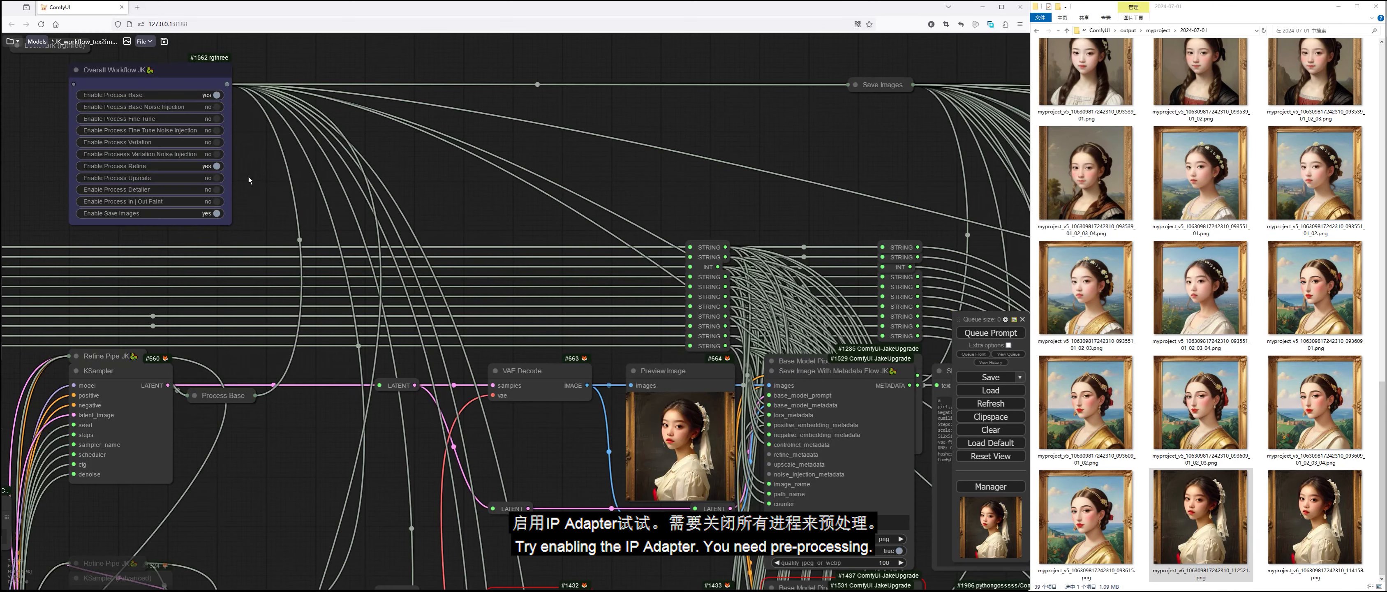
pyautogui.moveTo(282, 499); pyautogui.dragTo(436, 230)
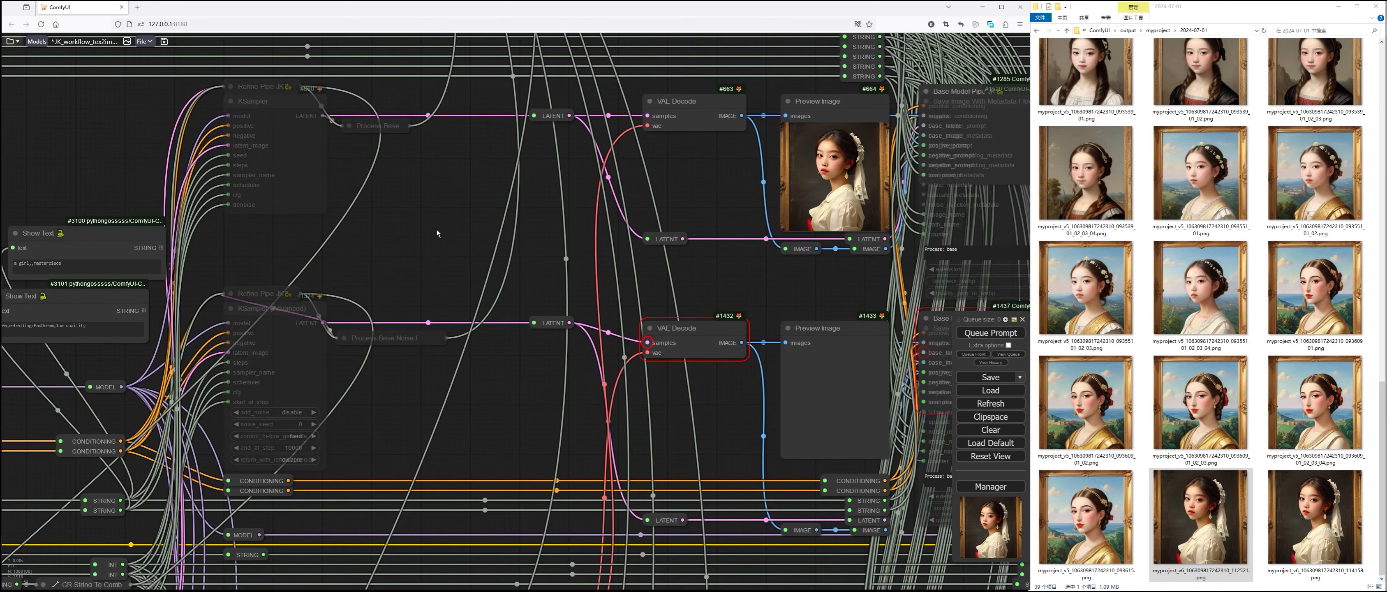
pyautogui.press('3')
pyautogui.moveTo(857, 576); pyautogui.dragTo(801, 402)
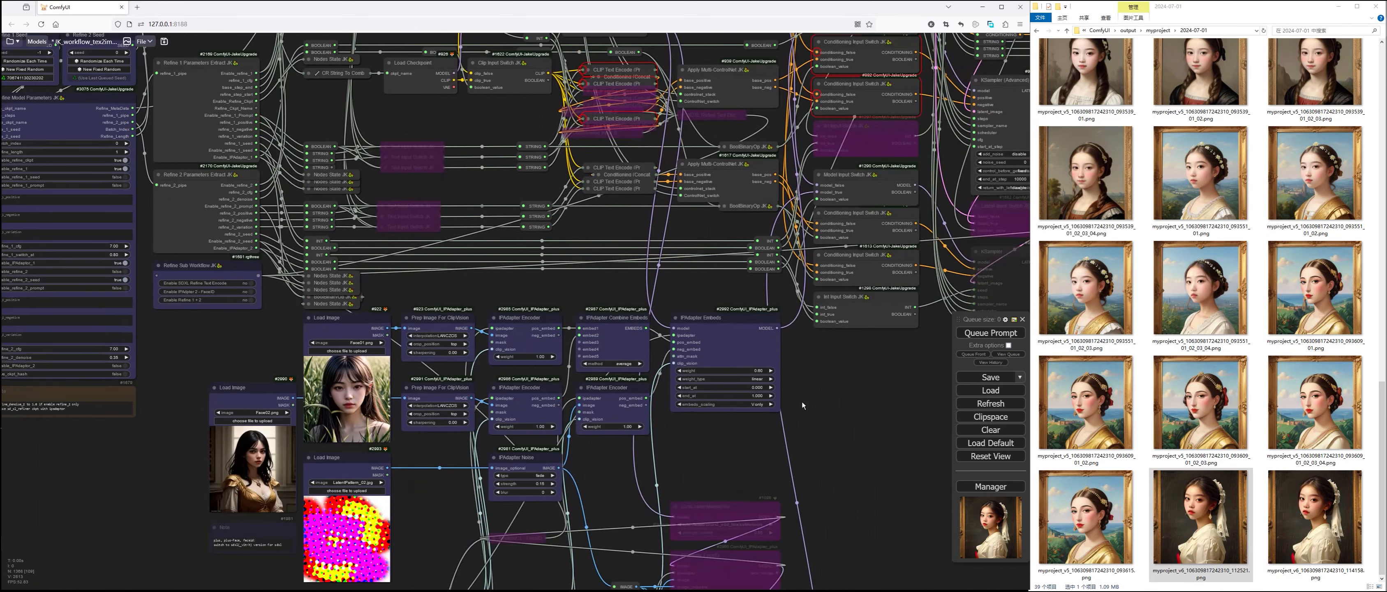
pyautogui.moveTo(720, 452); pyautogui.dragTo(781, 383)
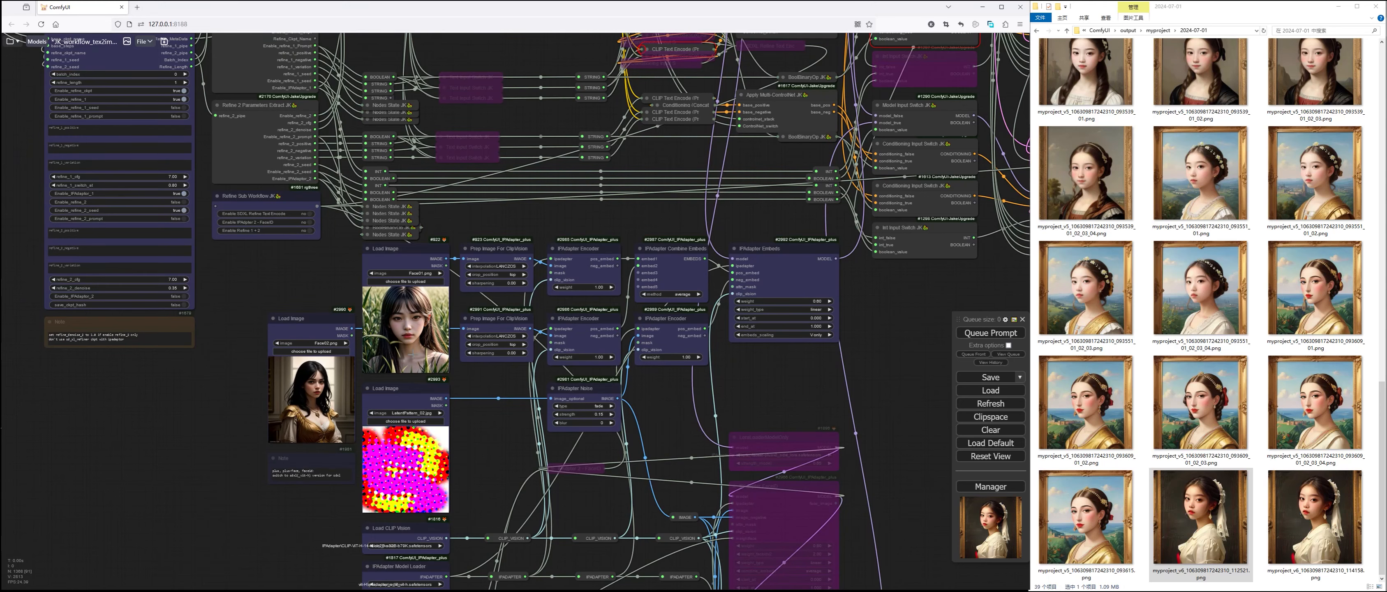
pyautogui.moveTo(613, 216); pyautogui.dragTo(597, 486)
pyautogui.moveTo(465, 337); pyautogui.dragTo(664, 340)
# Re-enable Process Base in the Overall Workflow node and return to the refine module's IPAdapter nodes and reference images
pyautogui.press('1')
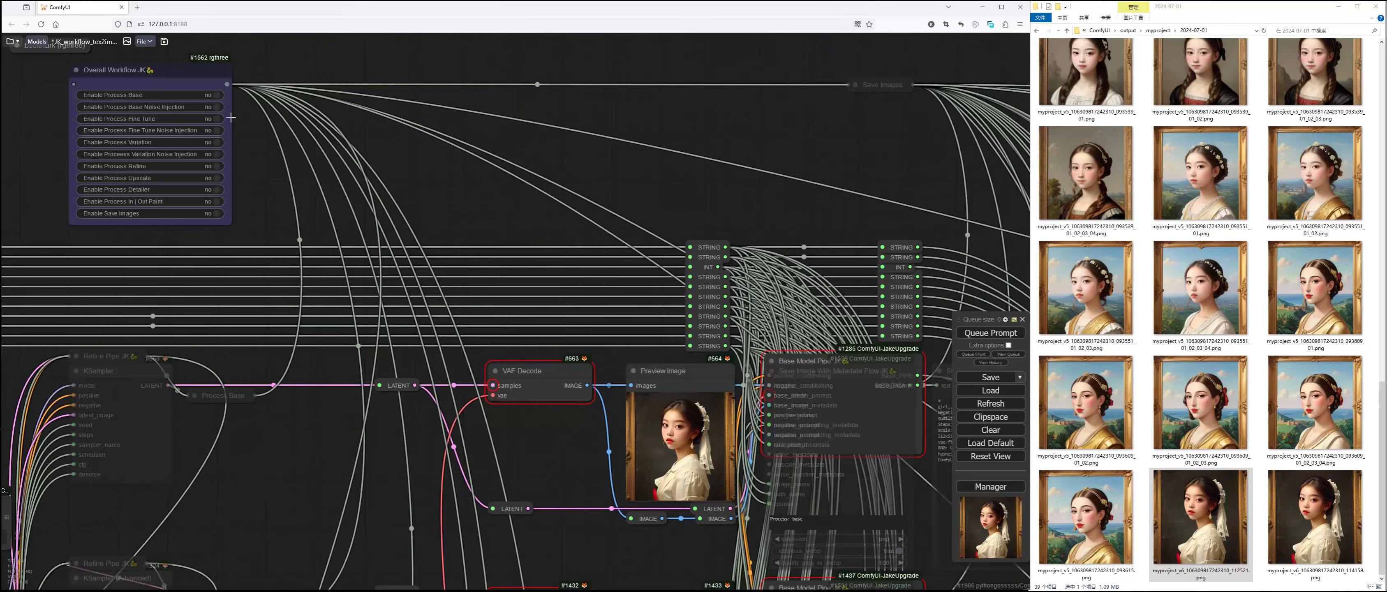
pyautogui.click(217, 95)
pyautogui.press('2')
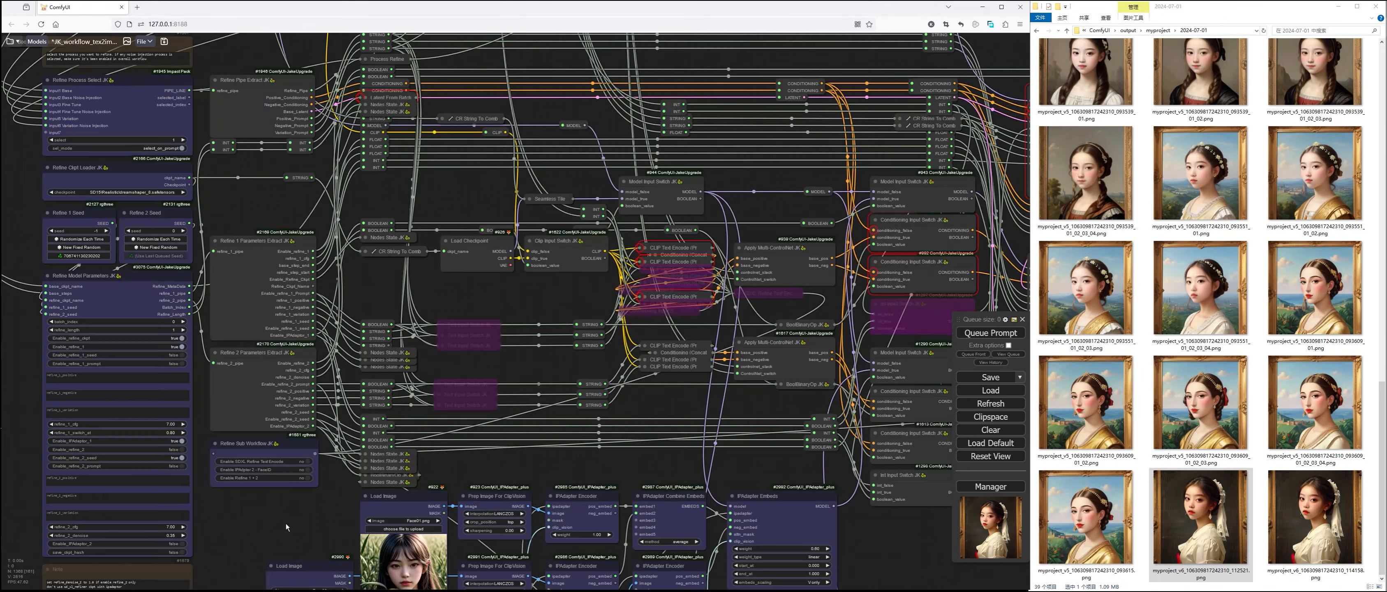
pyautogui.moveTo(285, 523); pyautogui.dragTo(409, 495)
pyautogui.scroll(2, 409, 495)
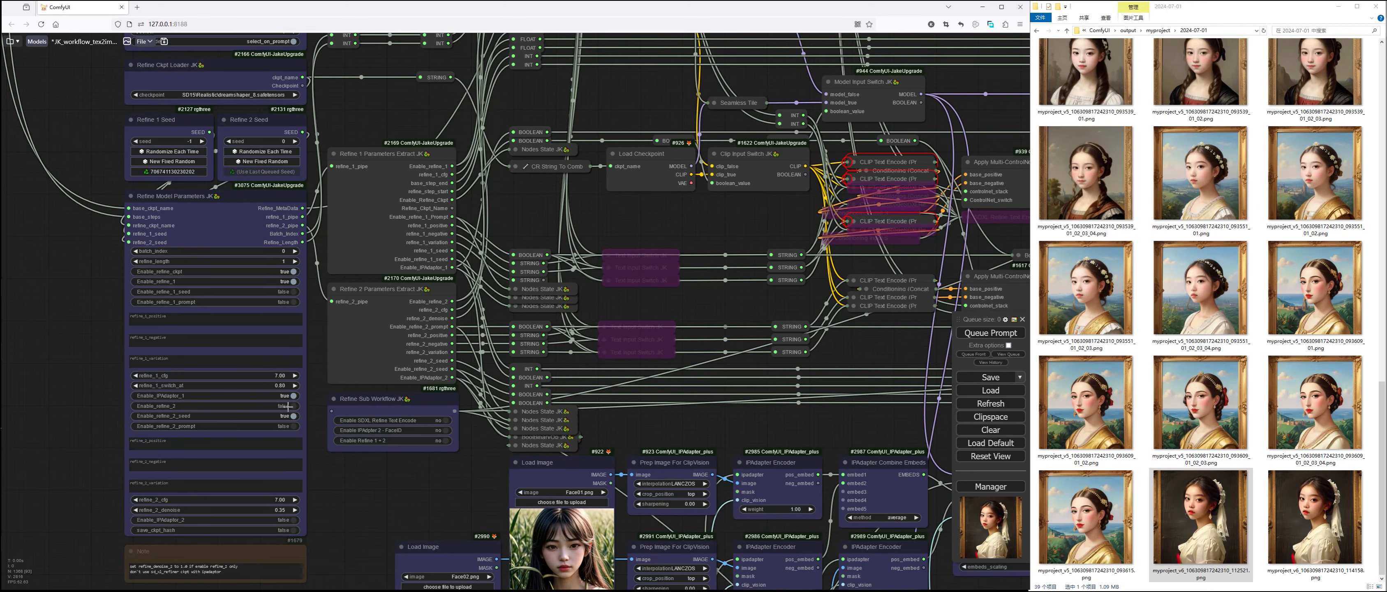
pyautogui.moveTo(640, 512); pyautogui.dragTo(377, 451)
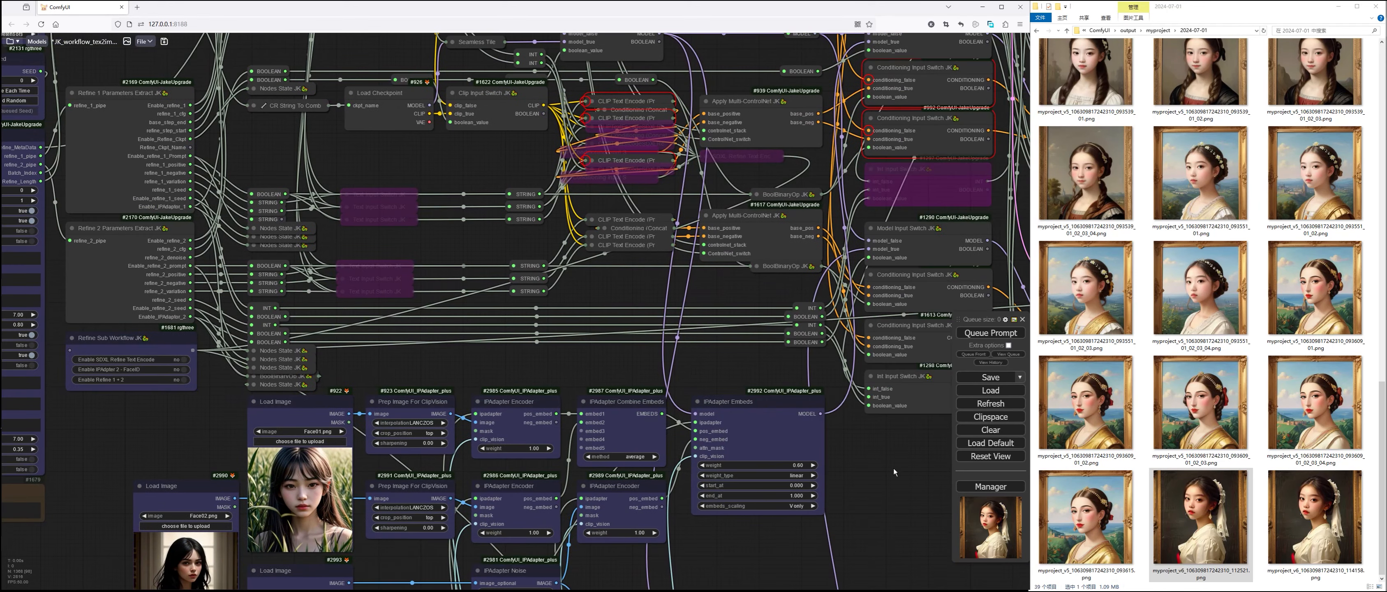
# Run the workflow with the refine IPAdapter enabled and compare the output images ending in 114323 and 114442 in XnView
pyautogui.moveTo(893, 472); pyautogui.dragTo(865, 527)
pyautogui.click(999, 334)
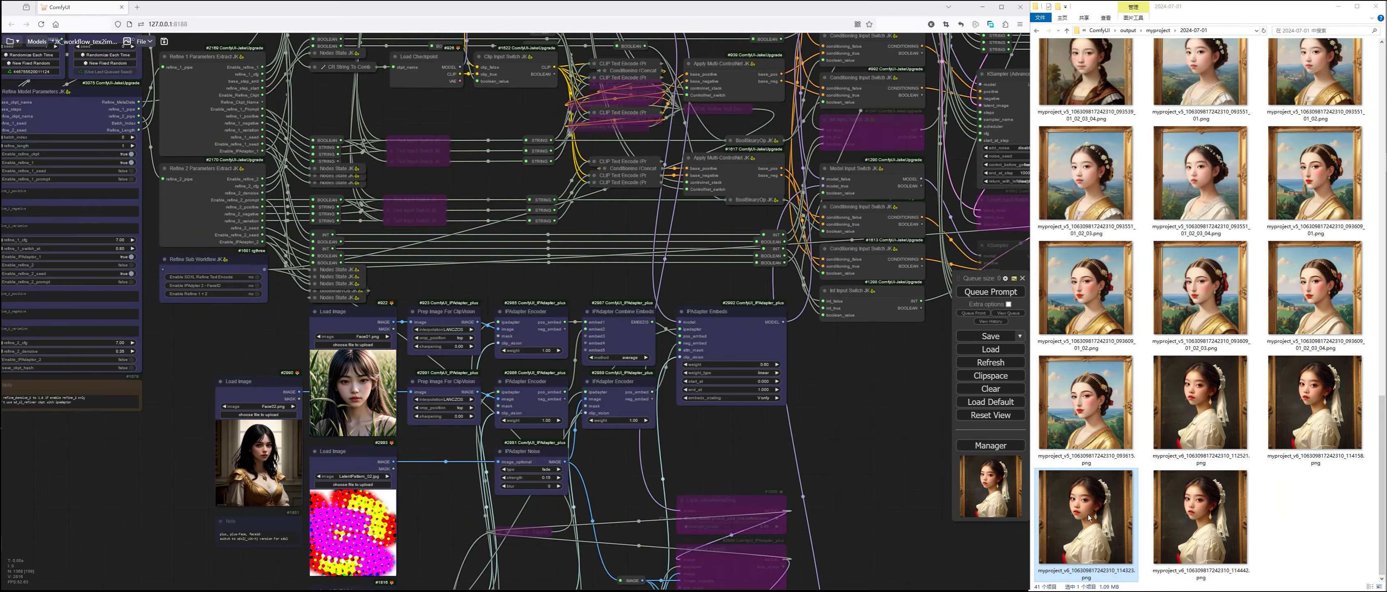
pyautogui.doubleClick(1081, 519)
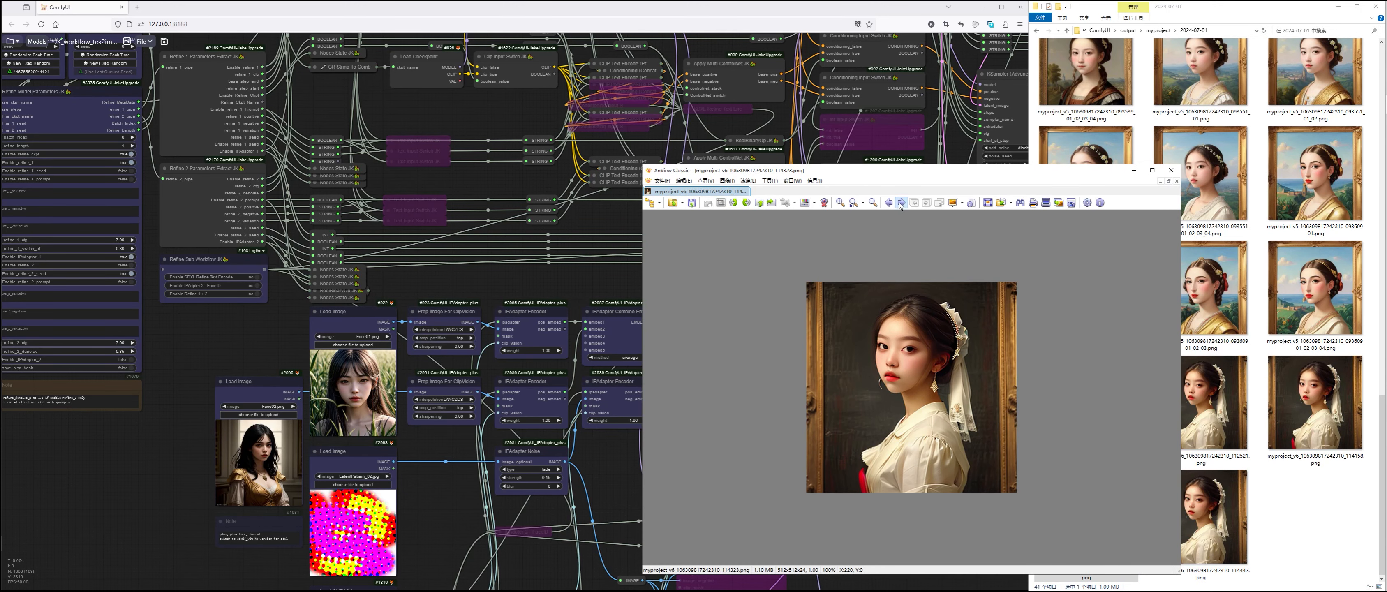
pyautogui.click(899, 203)
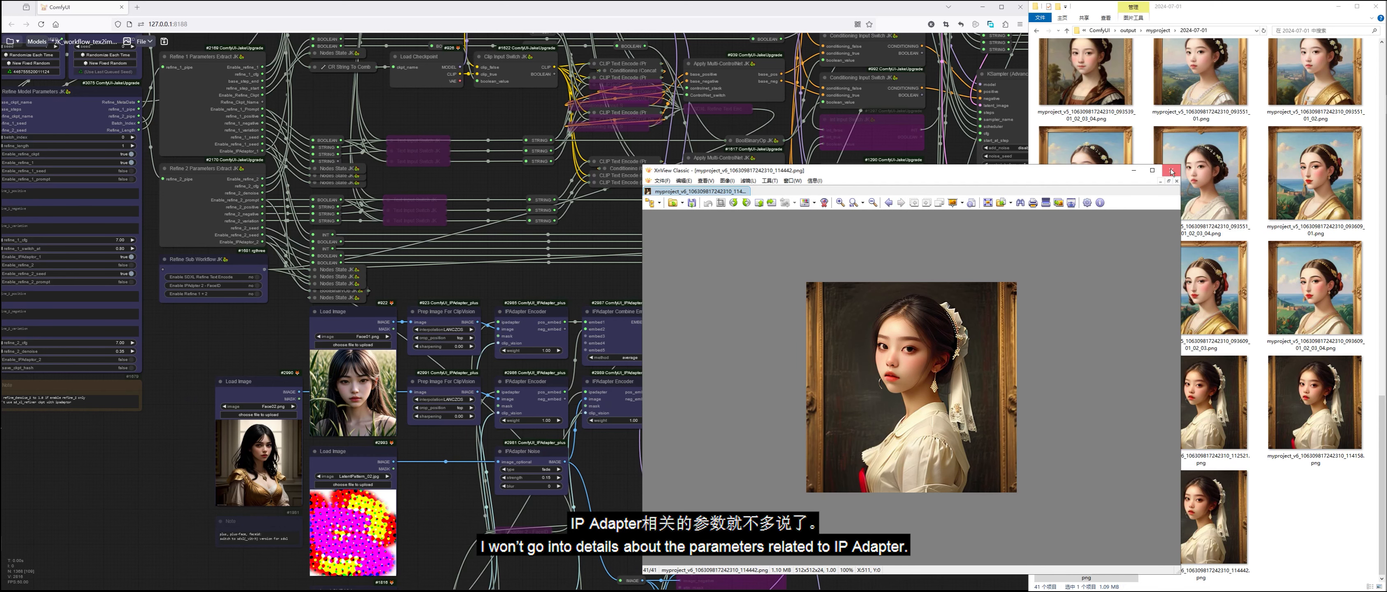
pyautogui.press('Escape')
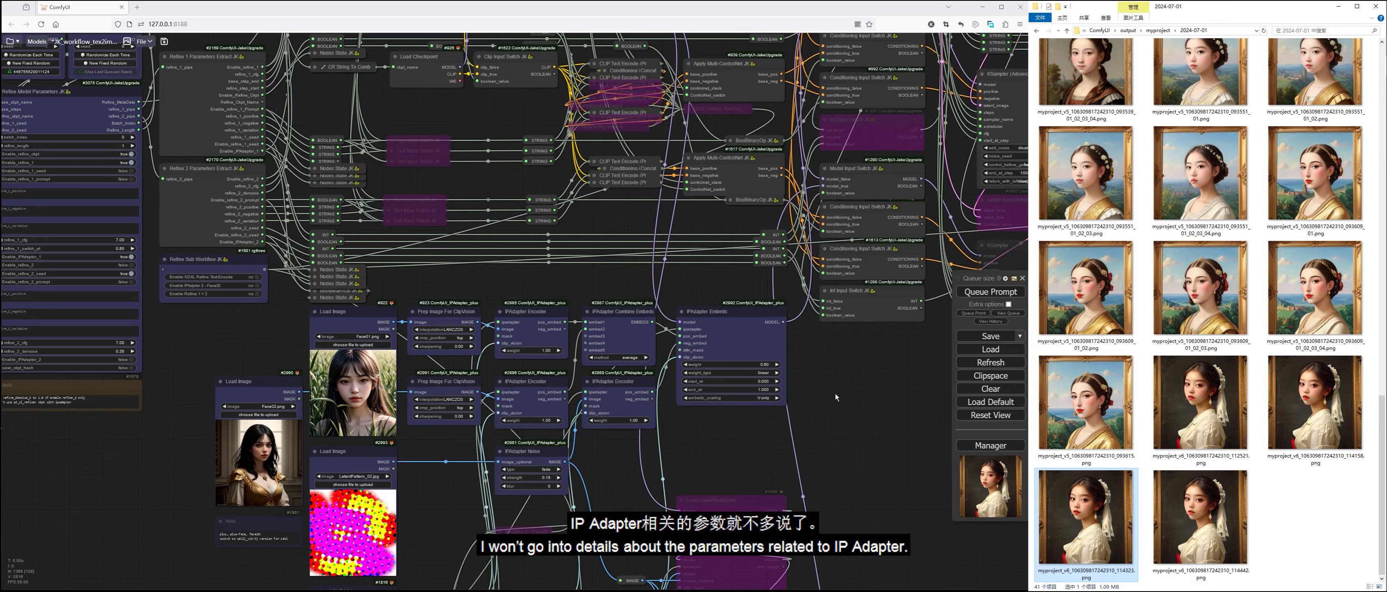
# Open the weight value of the IPAdapter Embeds node for editing
pyautogui.scroll(2, 779, 435)
pyautogui.moveTo(778, 435); pyautogui.dragTo(845, 433)
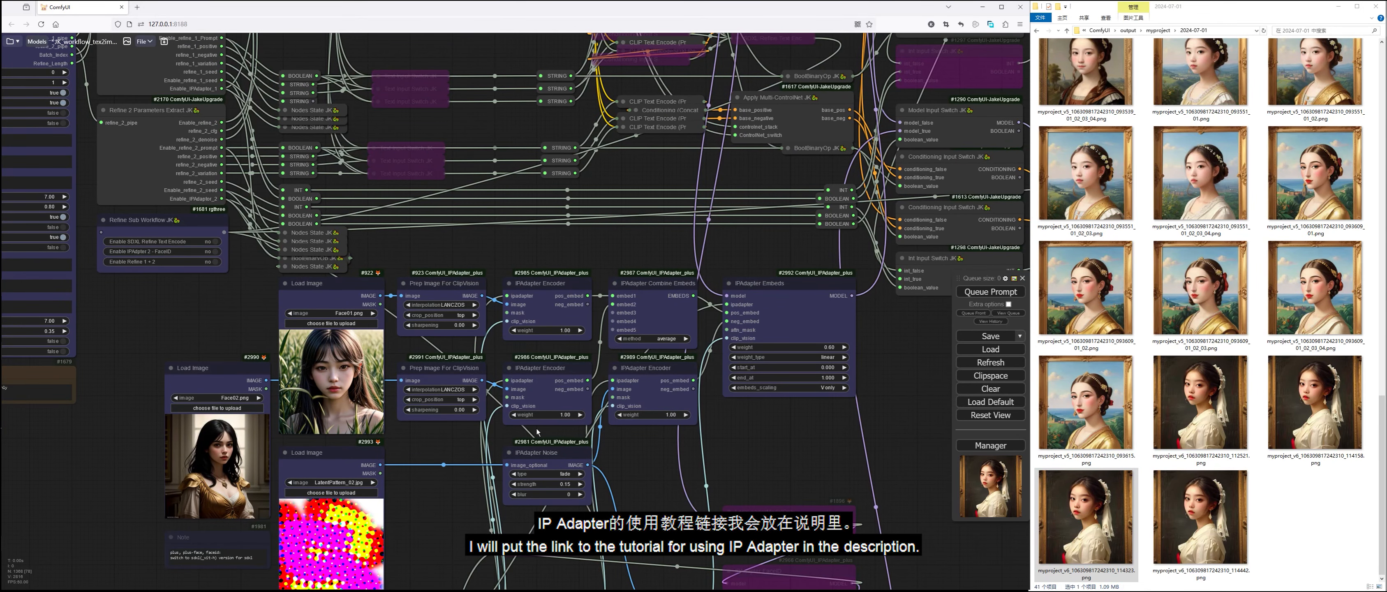
pyautogui.click(834, 347)
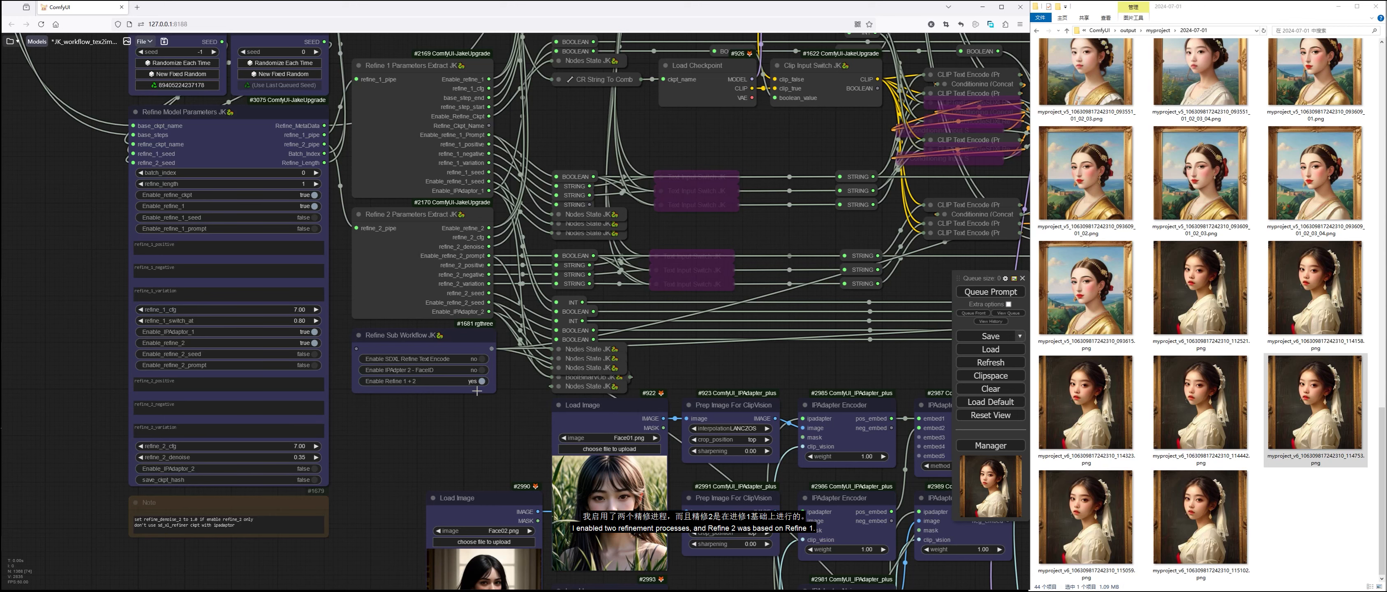
# Inspect the refine nodes, open the output image ending in 114753 in XnView and compare it with the two following images
pyautogui.scroll(-3, 474, 427)
pyautogui.moveTo(473, 427); pyautogui.dragTo(195, 398)
pyautogui.moveTo(783, 467); pyautogui.dragTo(430, 501)
pyautogui.moveTo(835, 296); pyautogui.dragTo(659, 326)
pyautogui.doubleClick(1315, 409)
pyautogui.click(904, 204)
pyautogui.click(903, 204)
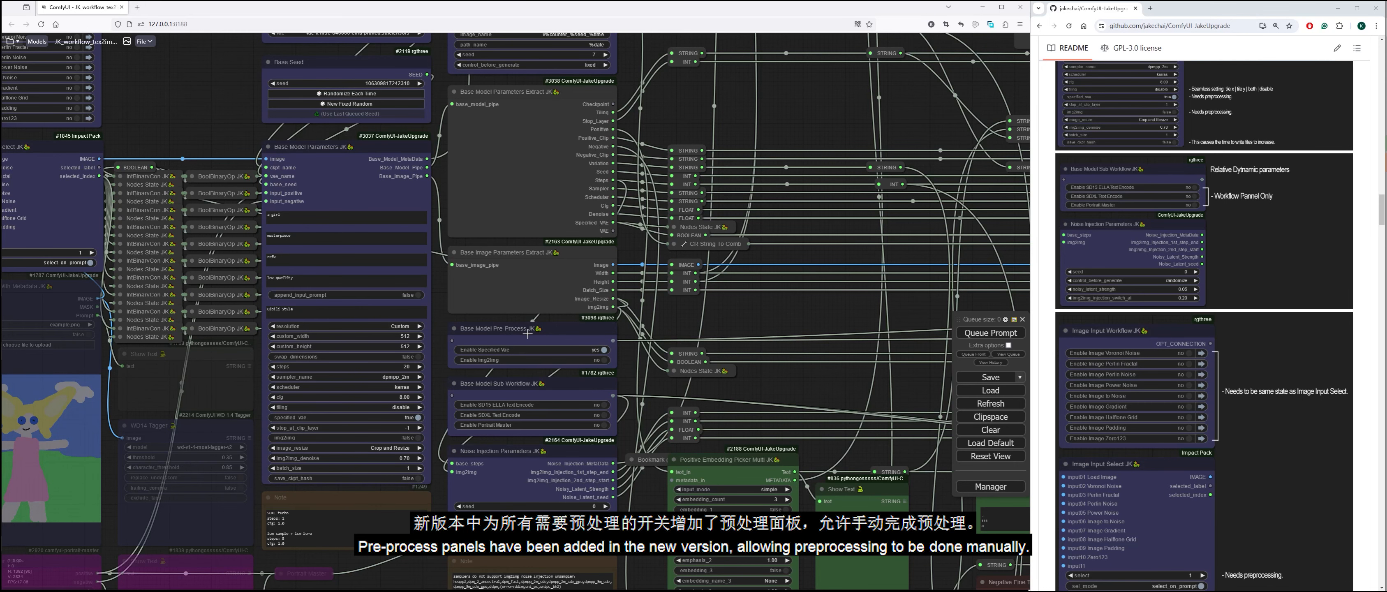
# Enable img2img in the Base Model Parameters node and review the neighbouring Base Model Pre-Process node
pyautogui.click(419, 438)
pyautogui.scroll(-3, 237, 310)
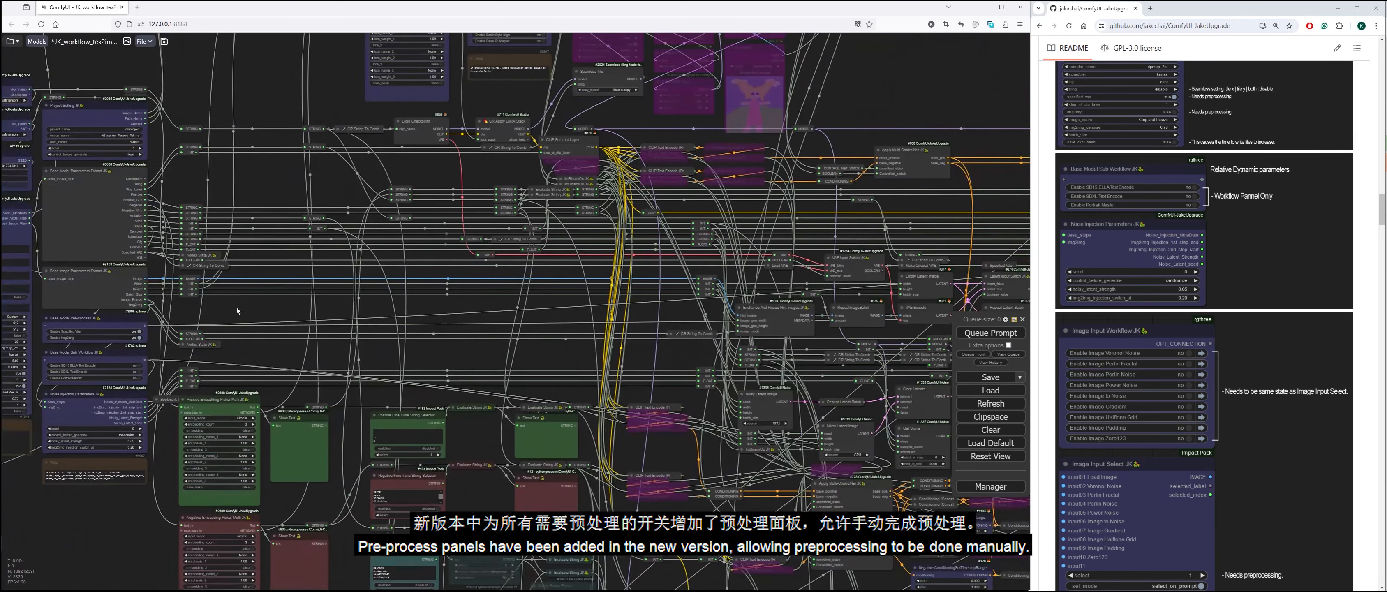
pyautogui.moveTo(237, 311); pyautogui.dragTo(200, 311)
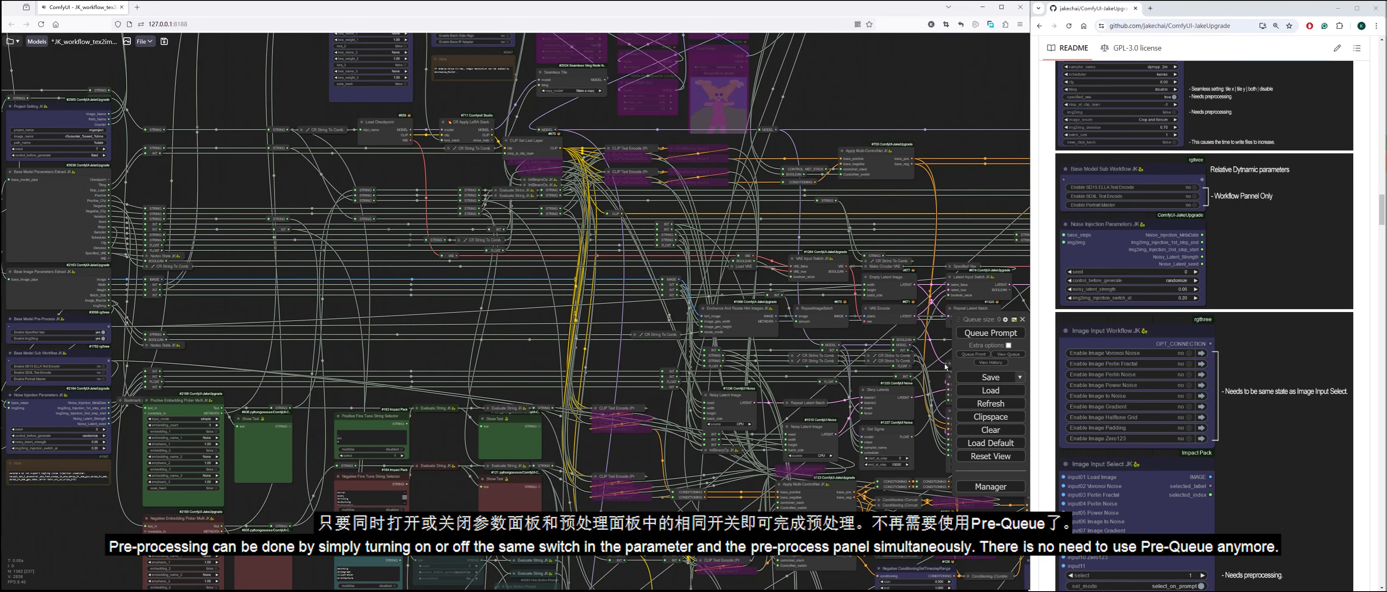
pyautogui.moveTo(128, 357); pyautogui.dragTo(423, 334)
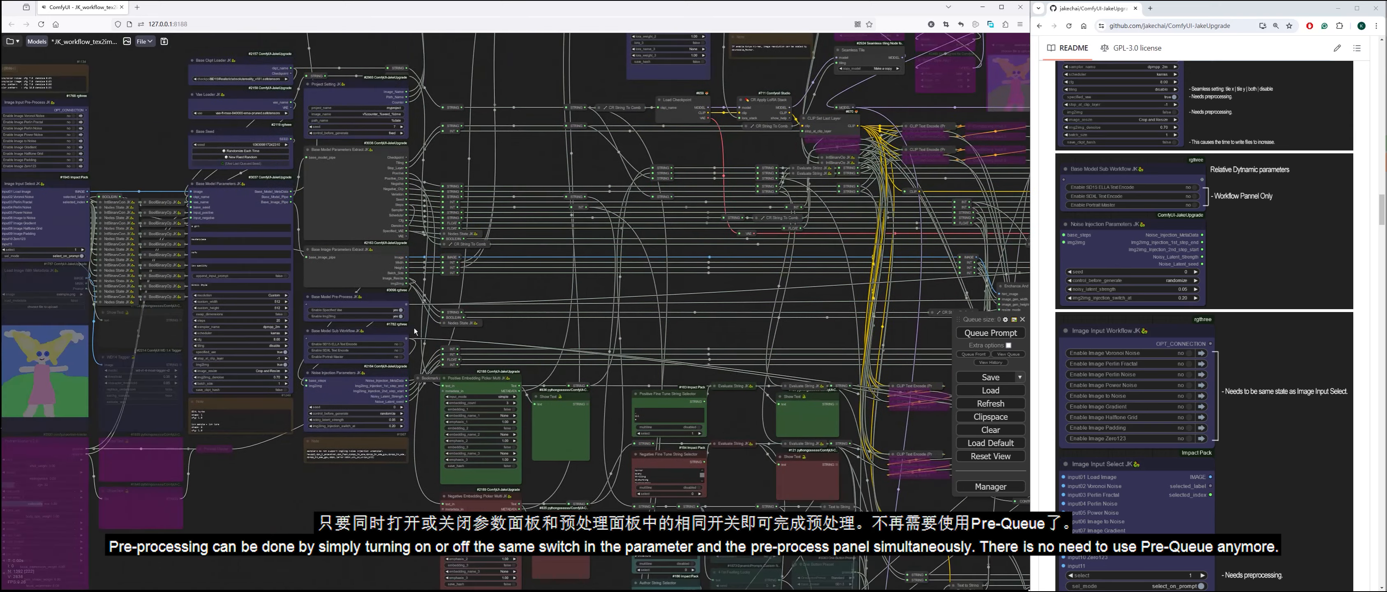
pyautogui.scroll(2, 424, 333)
pyautogui.scroll(1, 485, 498)
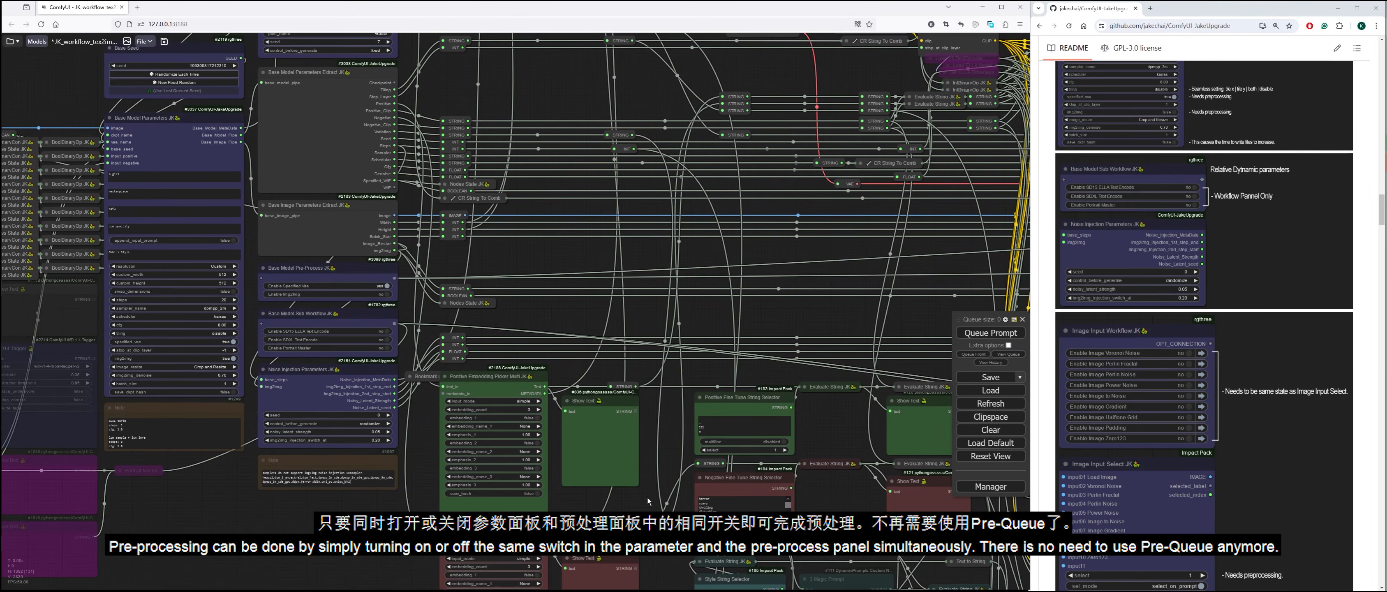
# Enable ControlNet 0 through ControlNet 5 in the ControlNet Pre-Process node
pyautogui.press('2')
pyautogui.scroll(5, 641, 141)
pyautogui.moveTo(641, 141); pyautogui.dragTo(675, 249)
pyautogui.click(567, 265)
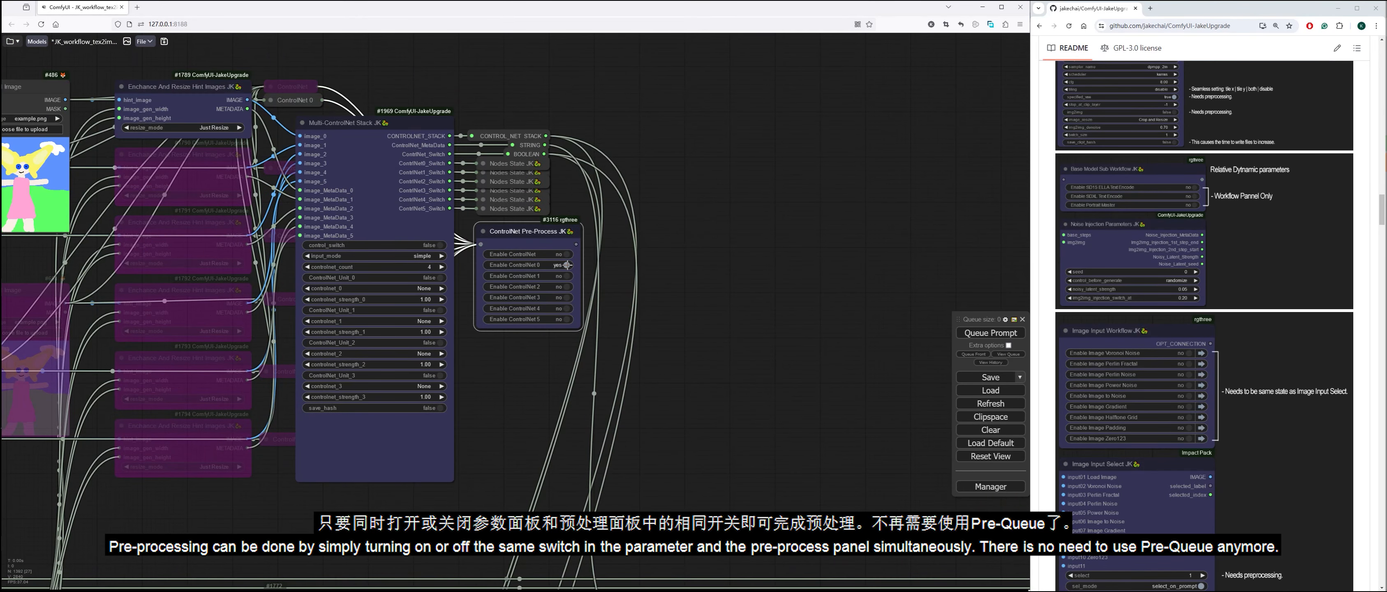
pyautogui.click(567, 277)
pyautogui.click(567, 287)
pyautogui.click(567, 298)
pyautogui.click(567, 308)
pyautogui.click(567, 319)
# Disable ControlNet 0 through ControlNet 5 again in the ControlNet Pre-Process node
pyautogui.scroll(-1, 718, 291)
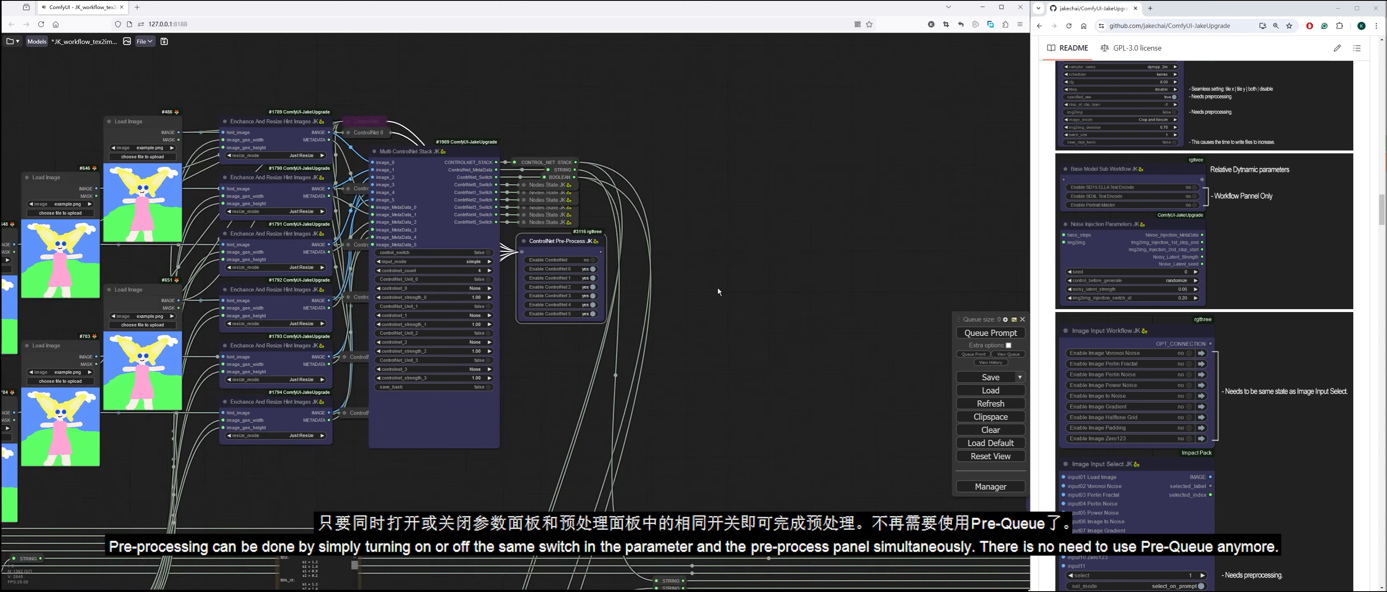
pyautogui.click(592, 268)
pyautogui.click(593, 278)
pyautogui.click(592, 287)
pyautogui.click(593, 296)
pyautogui.click(592, 304)
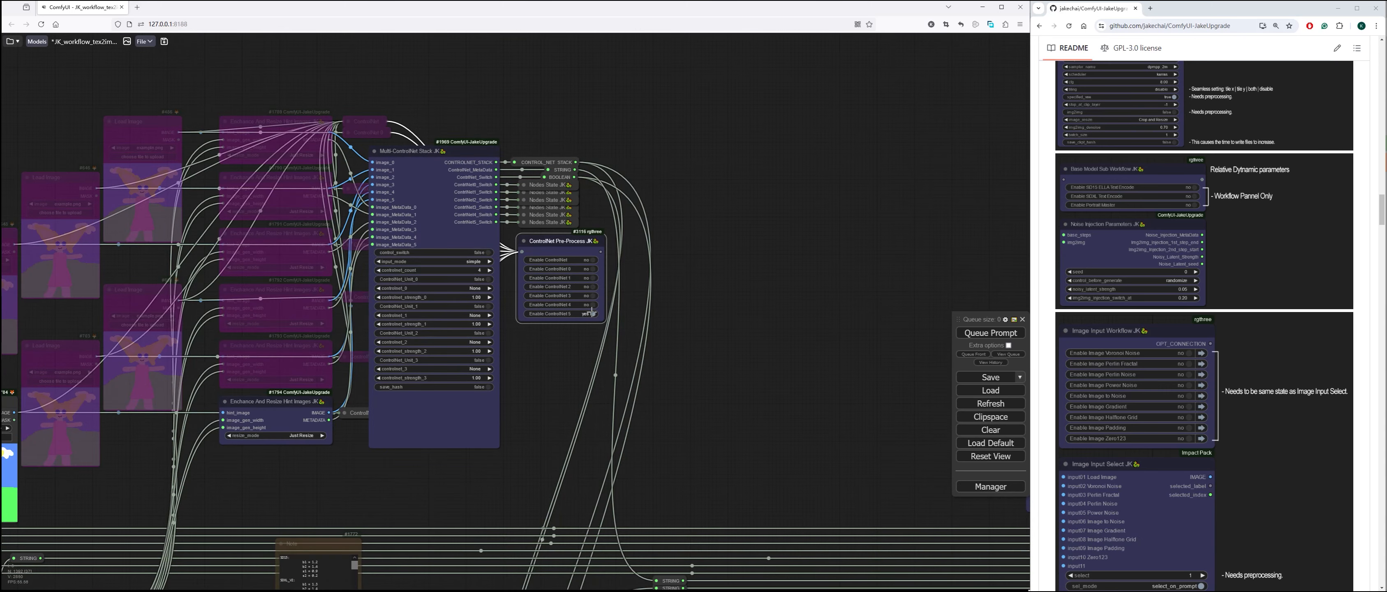
pyautogui.click(593, 314)
# Switch Refine 1 and Refine 2 on and back off in the Refine Pre-Process Muter node
pyautogui.moveTo(719, 338); pyautogui.dragTo(721, 161)
pyautogui.moveTo(587, 522); pyautogui.dragTo(684, 92)
pyautogui.scroll(-3, 669, 354)
pyautogui.scroll(5, 332, 510)
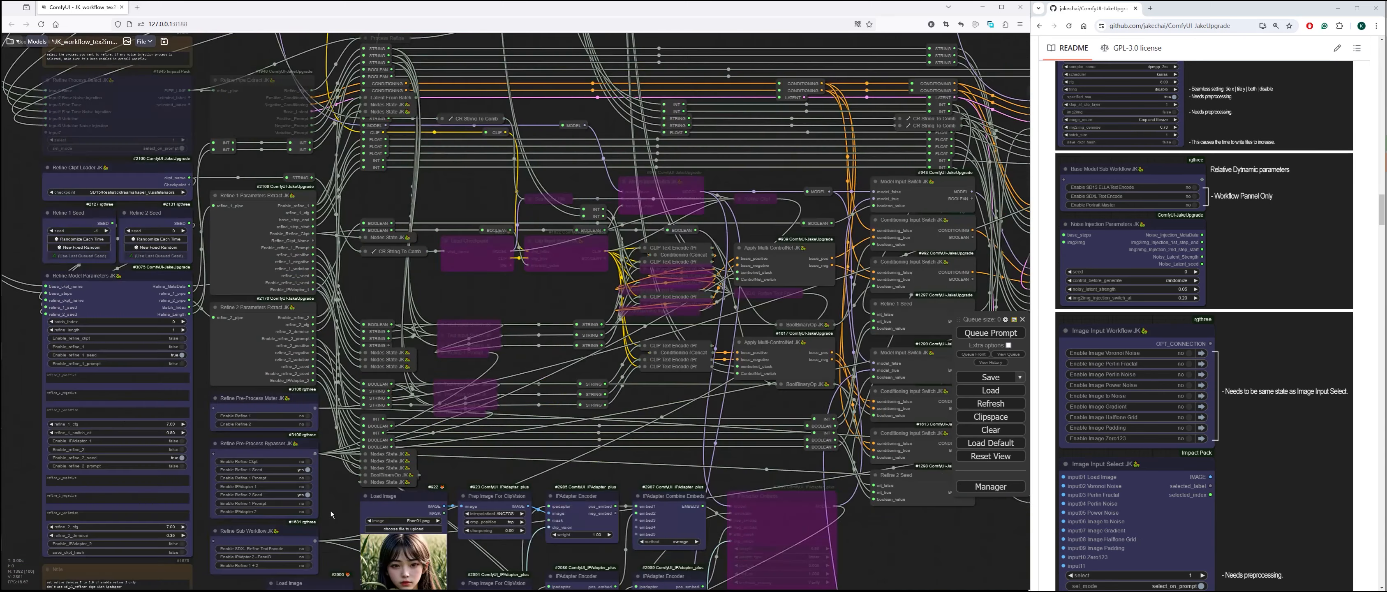
pyautogui.moveTo(332, 510); pyautogui.dragTo(489, 421)
pyautogui.click(452, 322)
pyautogui.click(451, 322)
pyautogui.click(452, 332)
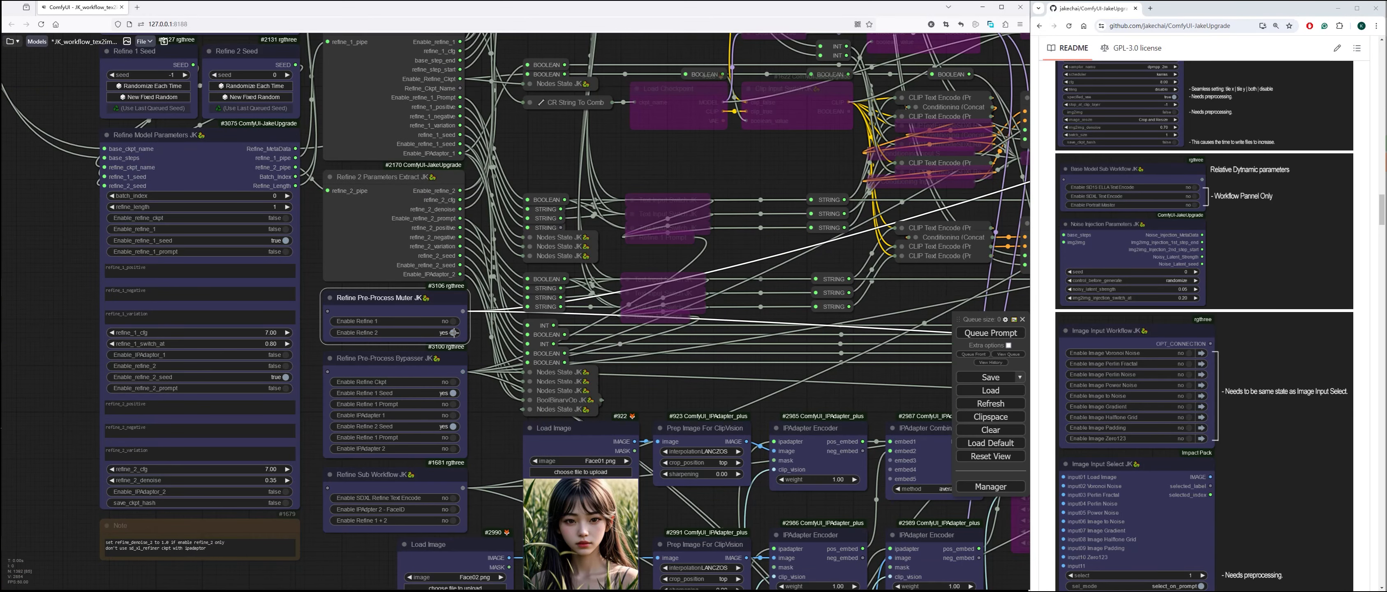
pyautogui.click(451, 333)
# Switch the Refine Ckpt, Refine 1 Prompt, IPAdapter 1 and IPAdapter 2 options on and back off in the Refine Pre-Process Bypasser node
pyautogui.scroll(-5, 507, 401)
pyautogui.moveTo(507, 401); pyautogui.dragTo(268, 360)
pyautogui.click(235, 348)
pyautogui.click(235, 348)
pyautogui.click(235, 363)
pyautogui.click(235, 362)
pyautogui.click(236, 370)
pyautogui.click(236, 370)
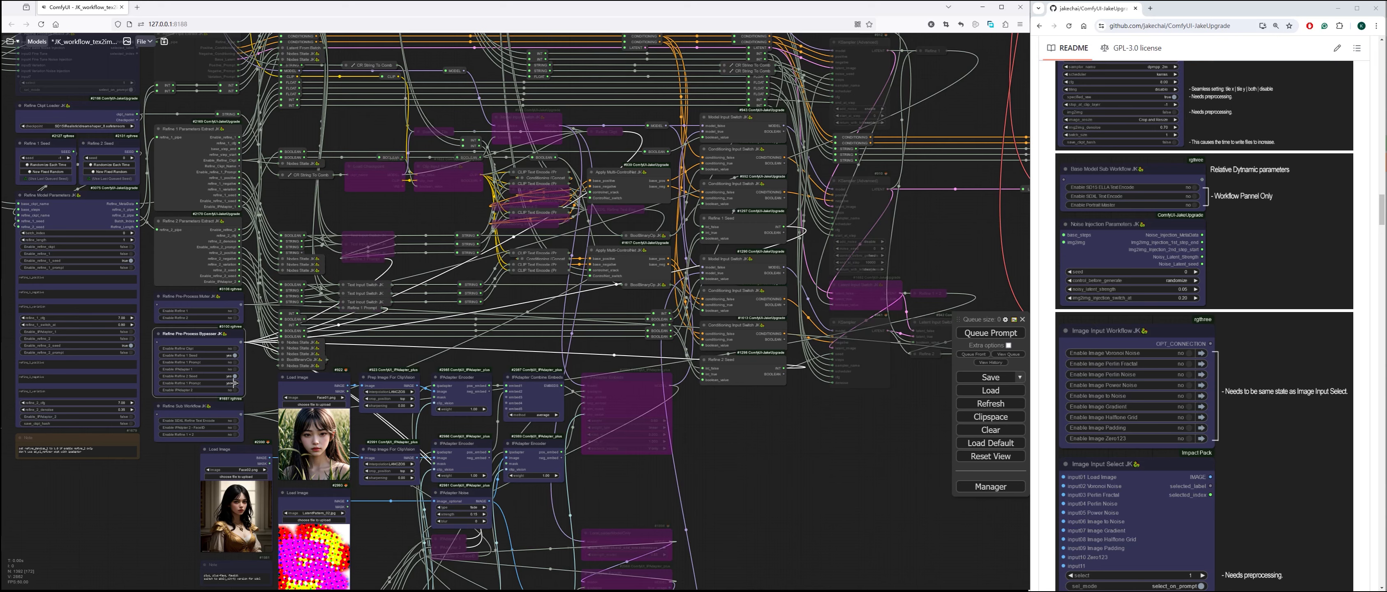
pyautogui.click(235, 389)
pyautogui.click(236, 388)
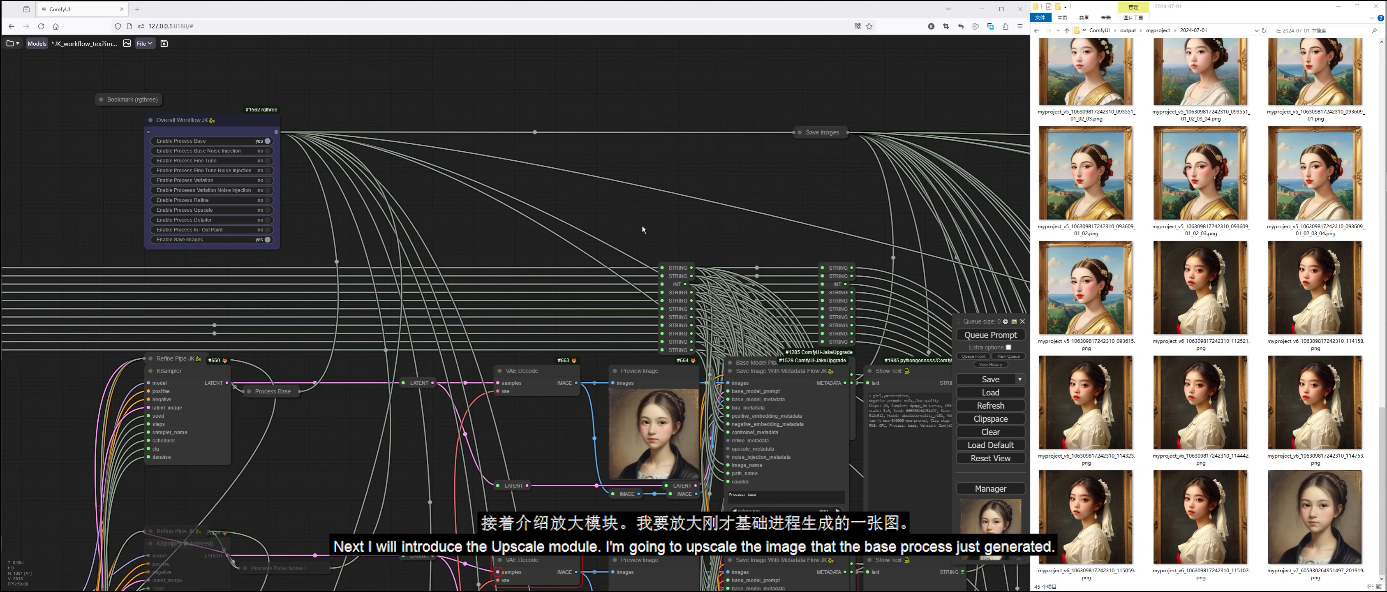
# Check the generated base portrait and enable image upscaling in the Upscale Model Parameters and Upscale Pre-Process nodes
pyautogui.moveTo(636, 222); pyautogui.dragTo(498, 145)
pyautogui.scroll(5, 531, 364)
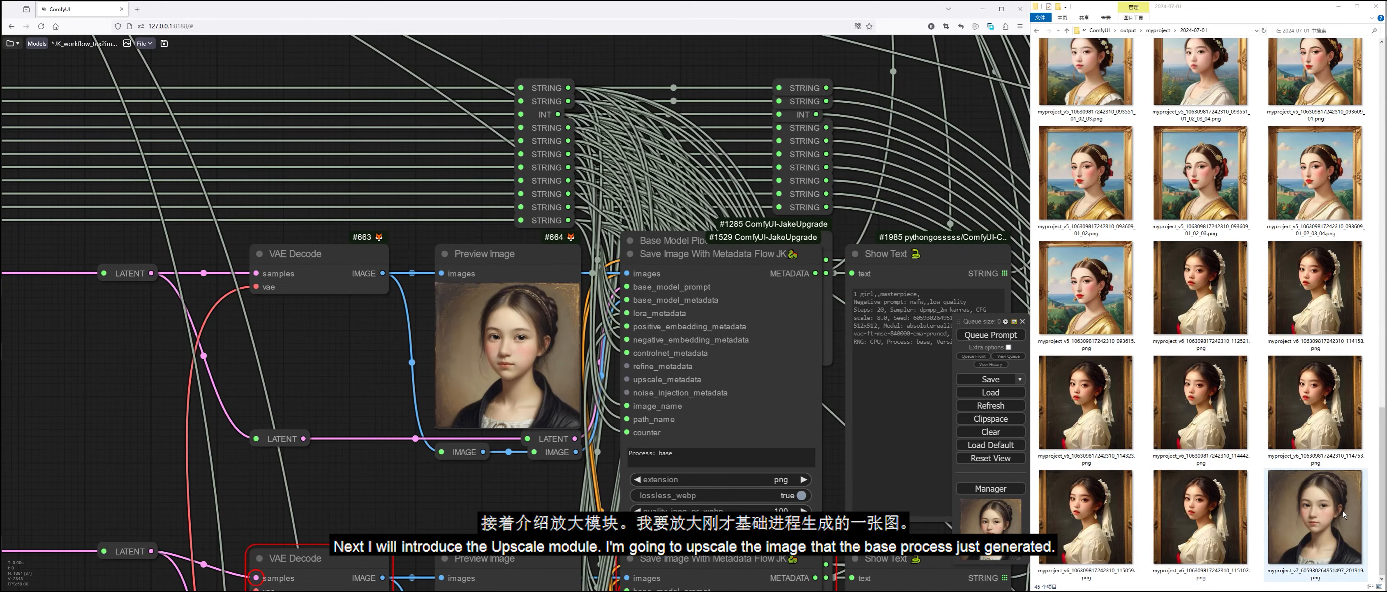
pyautogui.scroll(-3, 357, 350)
pyautogui.press('5')
pyautogui.moveTo(638, 417); pyautogui.dragTo(733, 313)
pyautogui.scroll(3, 721, 334)
pyautogui.click(371, 364)
pyautogui.click(592, 230)
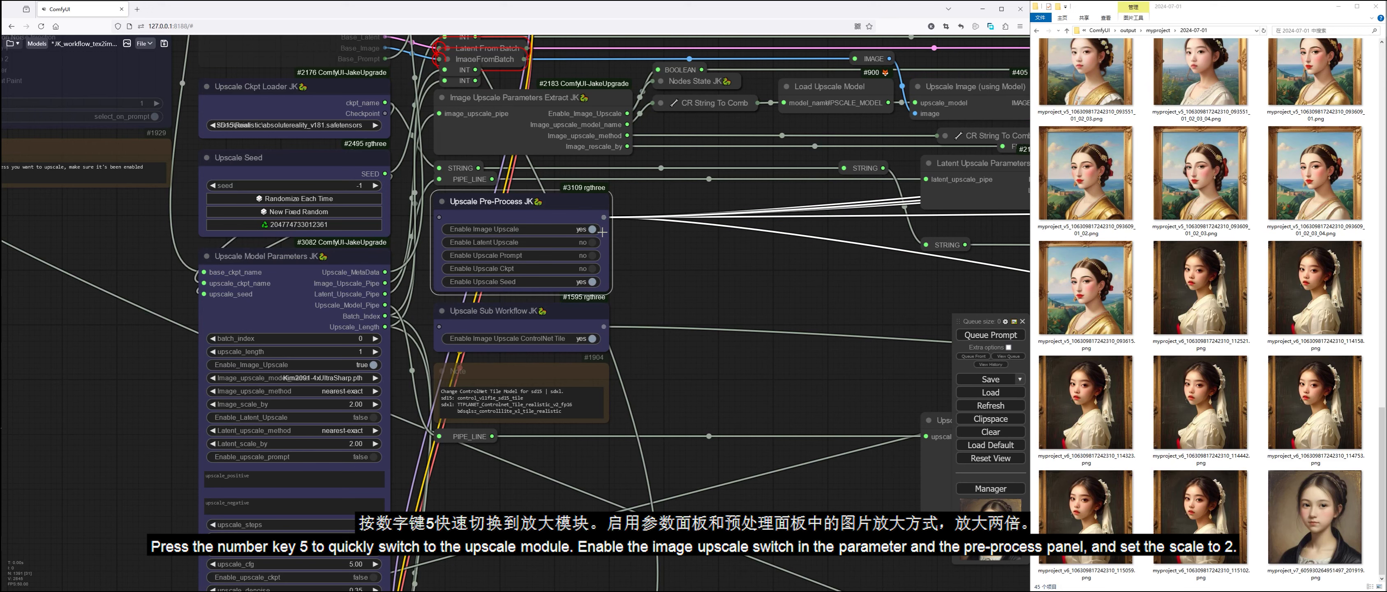
# Enable Process Upscale in the Overall Workflow node and run the workflow
pyautogui.moveTo(674, 306); pyautogui.dragTo(711, 268)
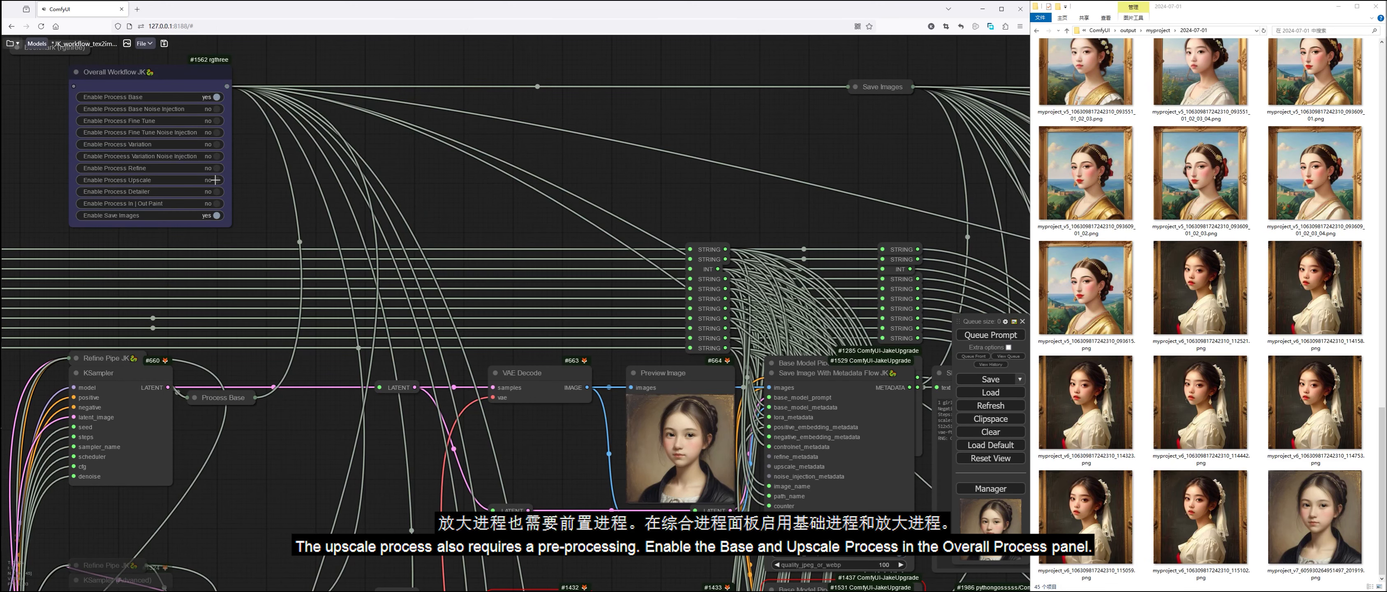
pyautogui.click(216, 180)
pyautogui.click(991, 335)
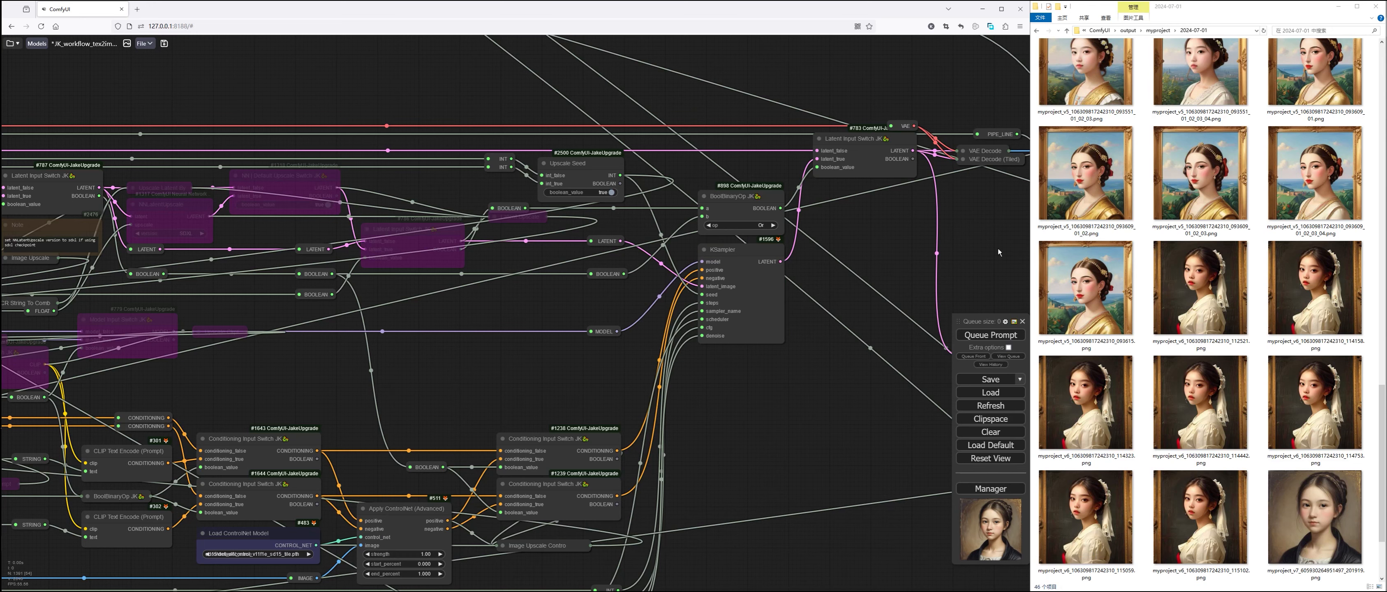
# Examine the upscale result in its preview node and compare the base and upscaled portraits in XnView
pyautogui.moveTo(1000, 243); pyautogui.dragTo(590, 282)
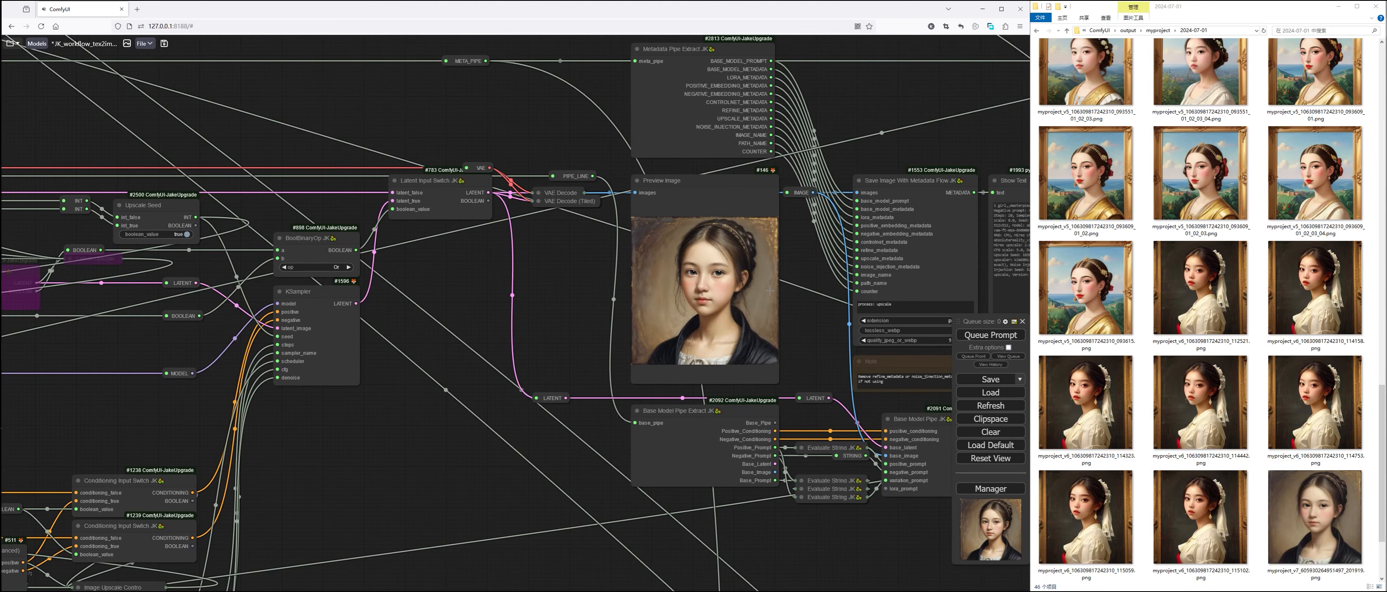
pyautogui.scroll(-2, 1315, 400)
pyautogui.doubleClick(1315, 400)
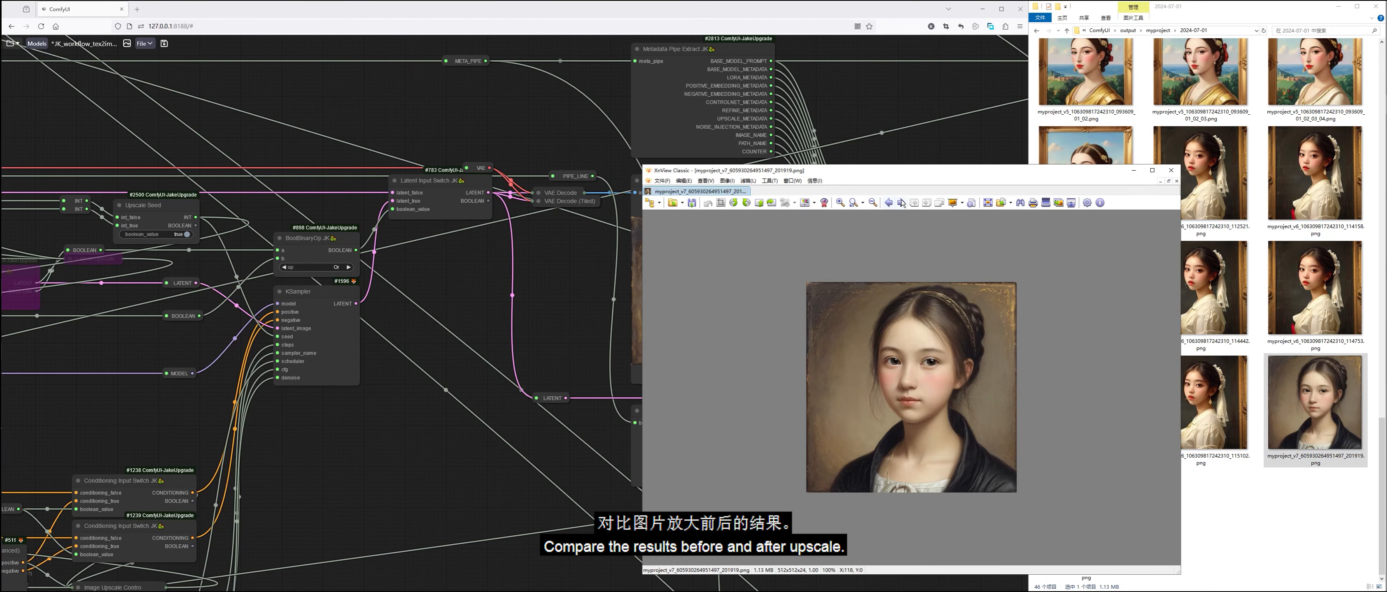
pyautogui.click(902, 203)
pyautogui.click(889, 203)
pyautogui.click(902, 202)
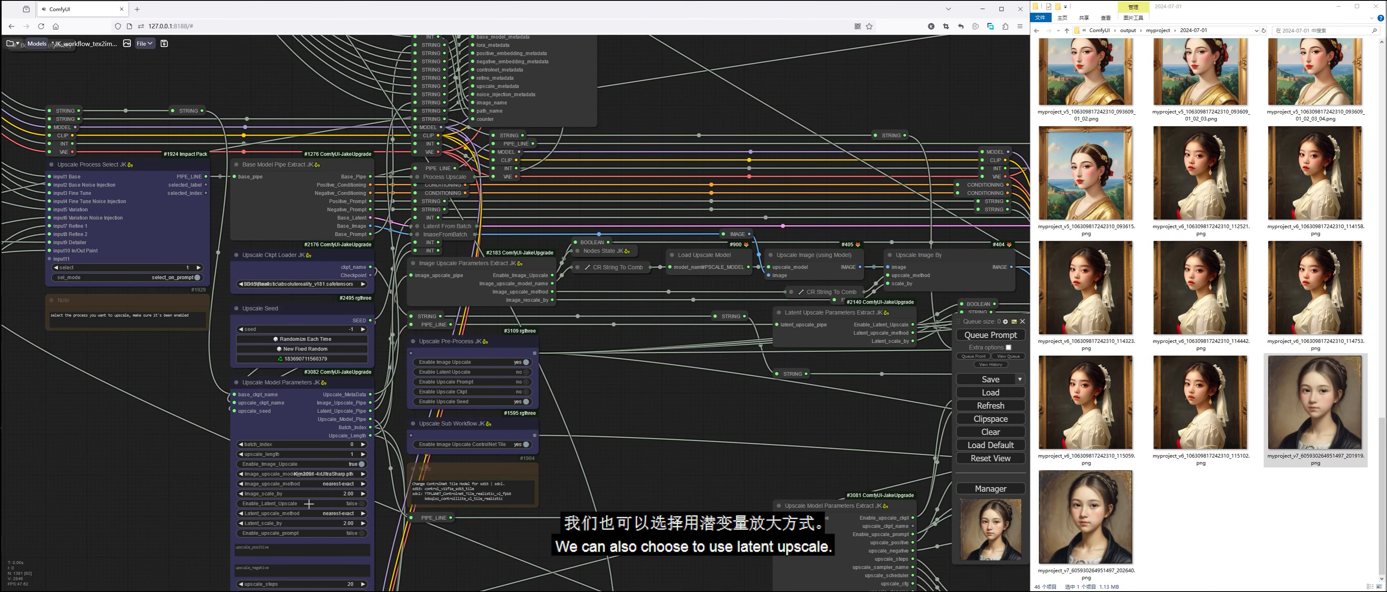
# Enable latent upscaling in the Upscale Model Parameters and Upscale Pre-Process nodes and go to the image upscale model setting
pyautogui.click(362, 504)
pyautogui.click(520, 371)
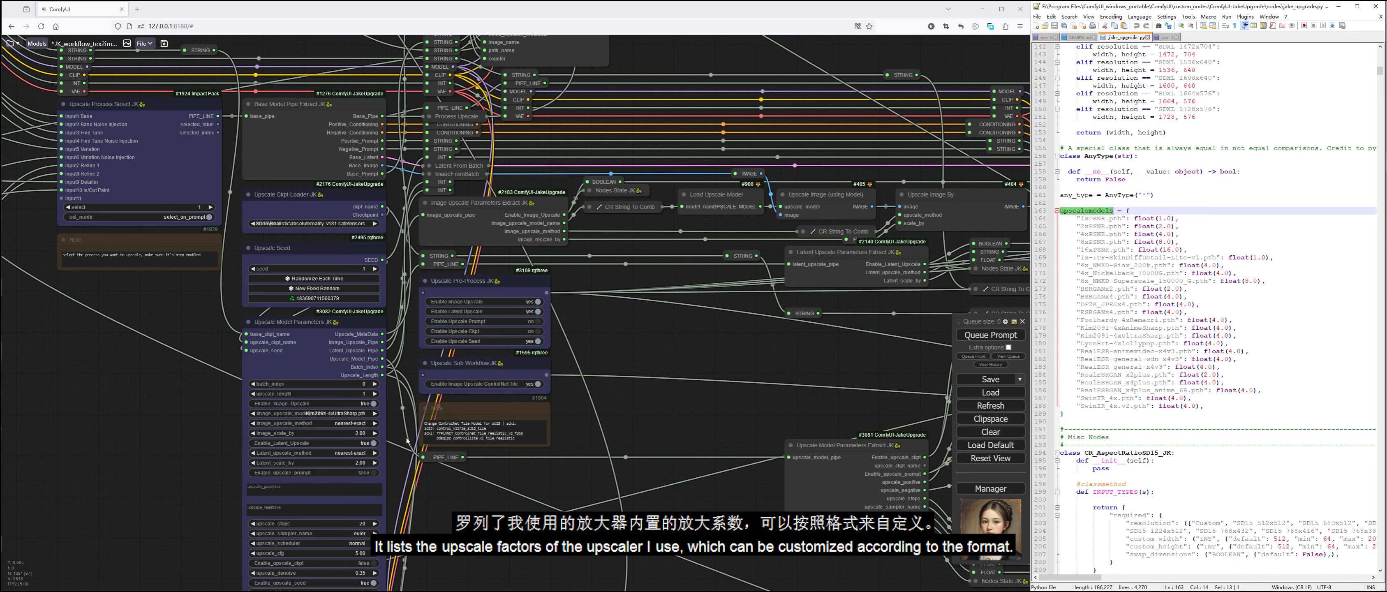
pyautogui.click(378, 414)
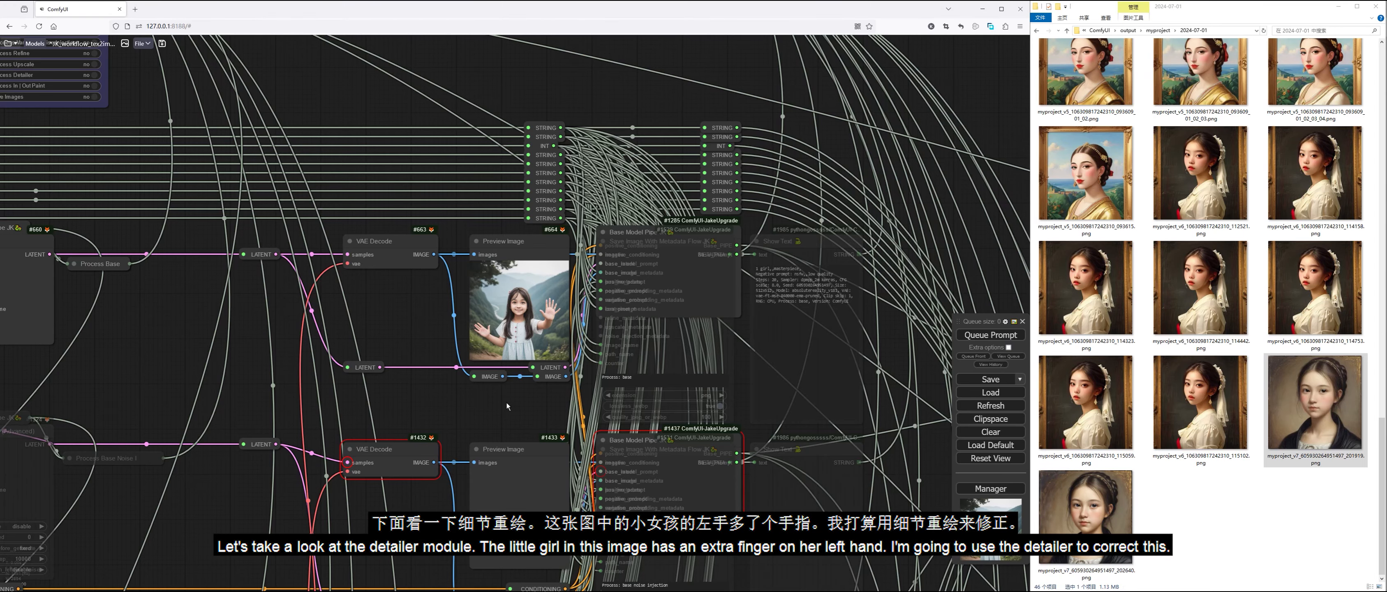
# Inspect the girl's hands in the base image and enable Hand Fix Detailer and Detailer Model Differential Diffusion in Detailer Sub Workflow
pyautogui.scroll(5, 426, 322)
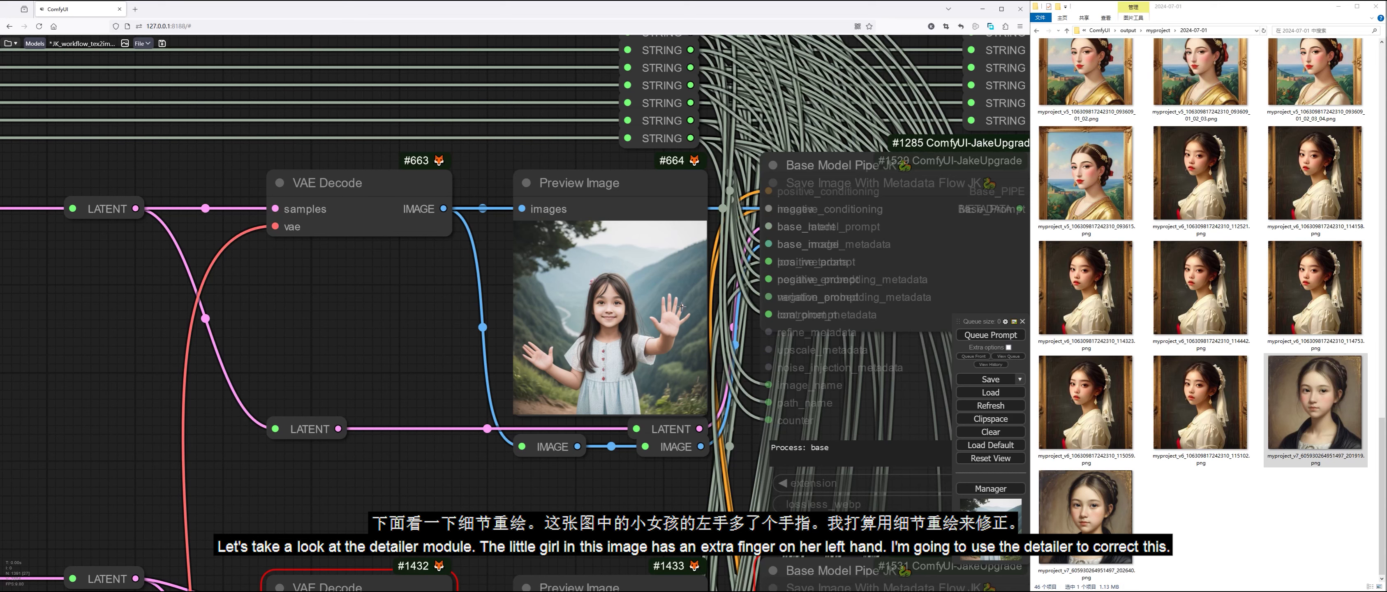
pyautogui.press('6')
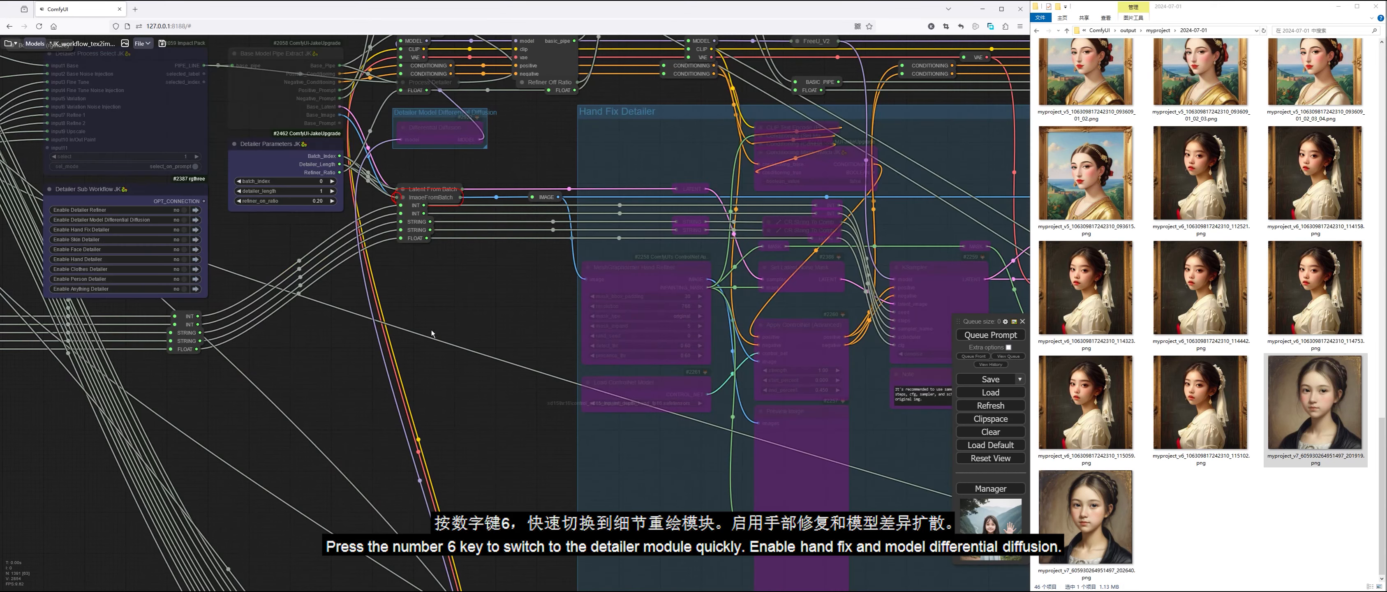
pyautogui.moveTo(489, 310); pyautogui.dragTo(568, 472)
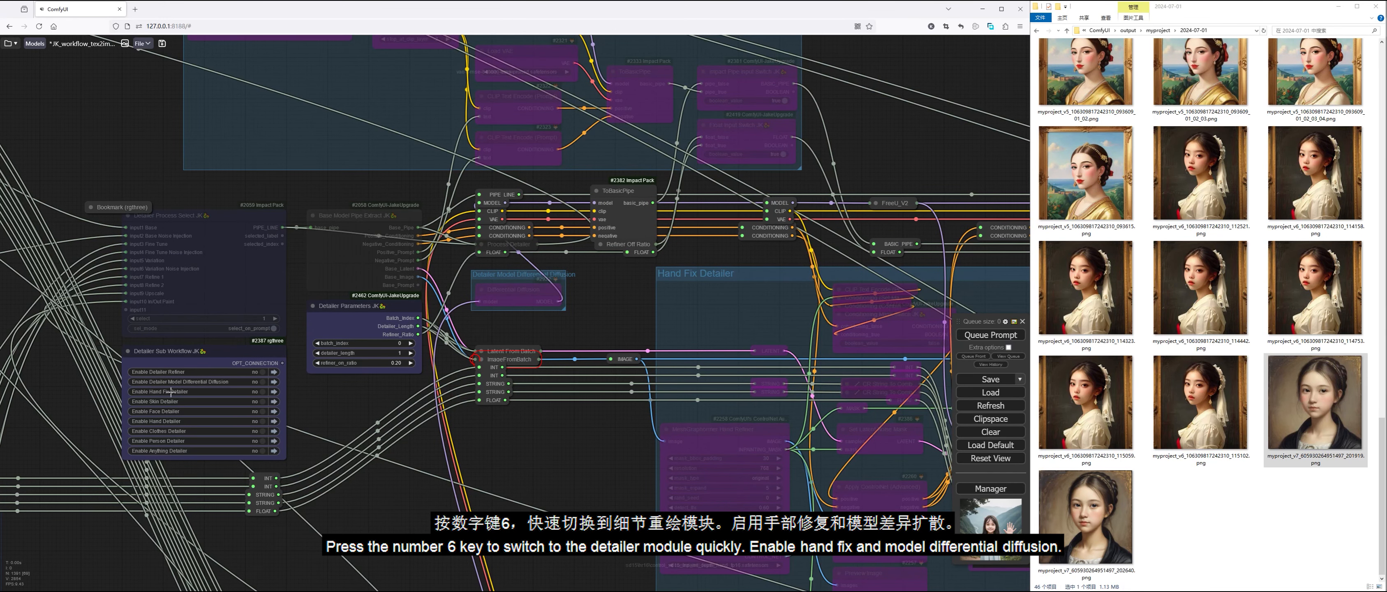
pyautogui.click(264, 392)
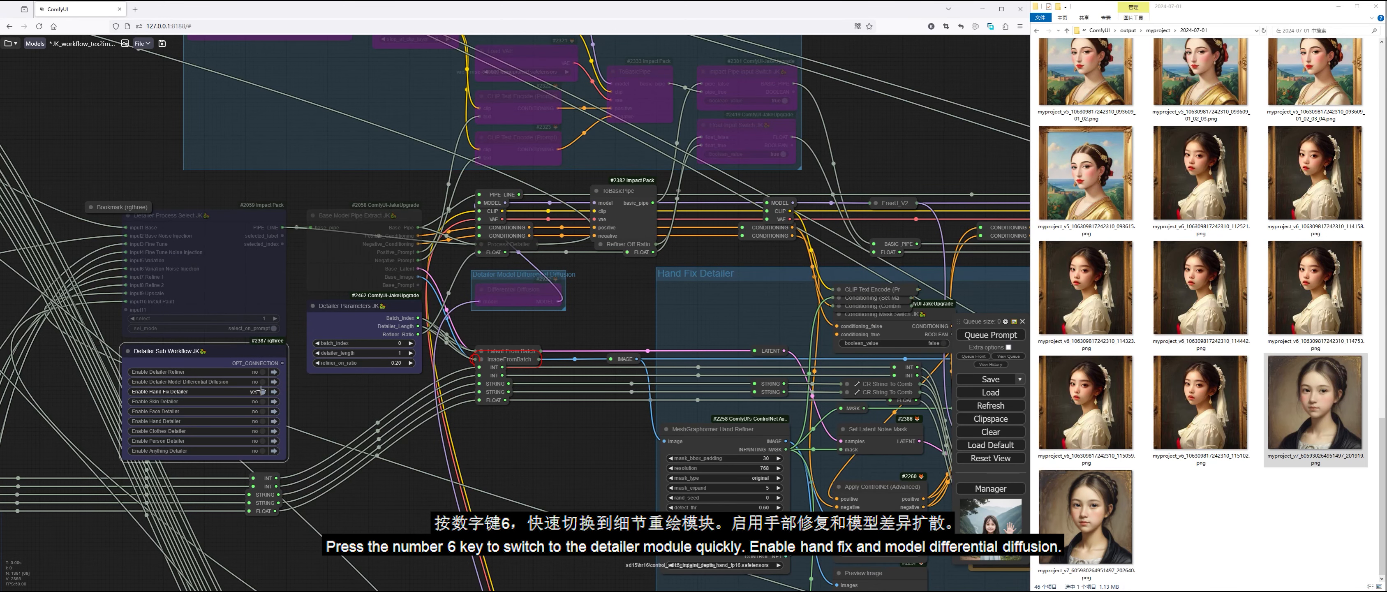
pyautogui.click(258, 383)
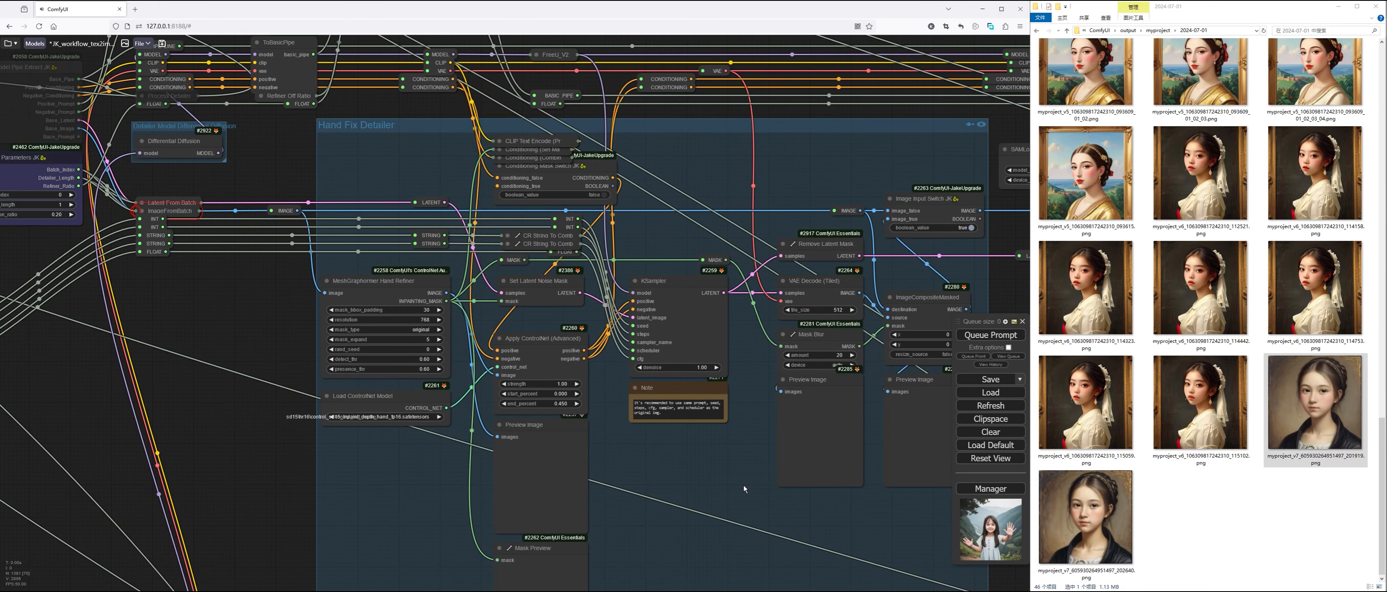
# Try to run the workflow with the hand fix detailer and return to the Detailer Sub Workflow node
pyautogui.scroll(-3, 744, 488)
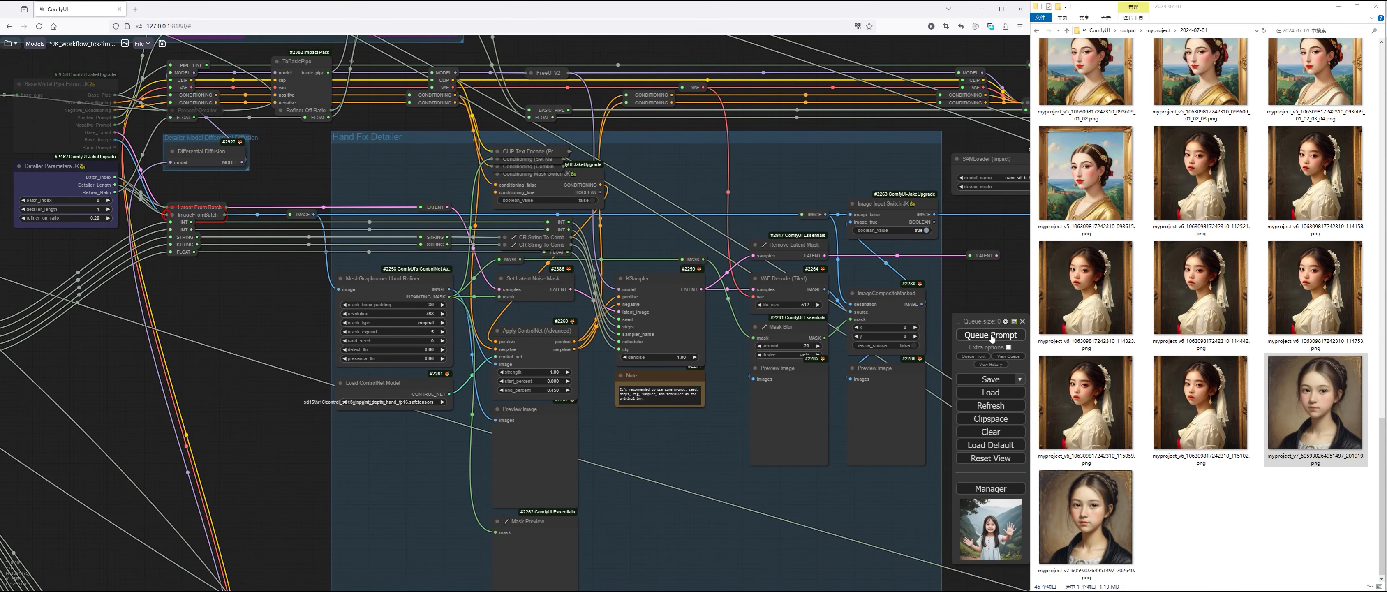
pyautogui.click(992, 336)
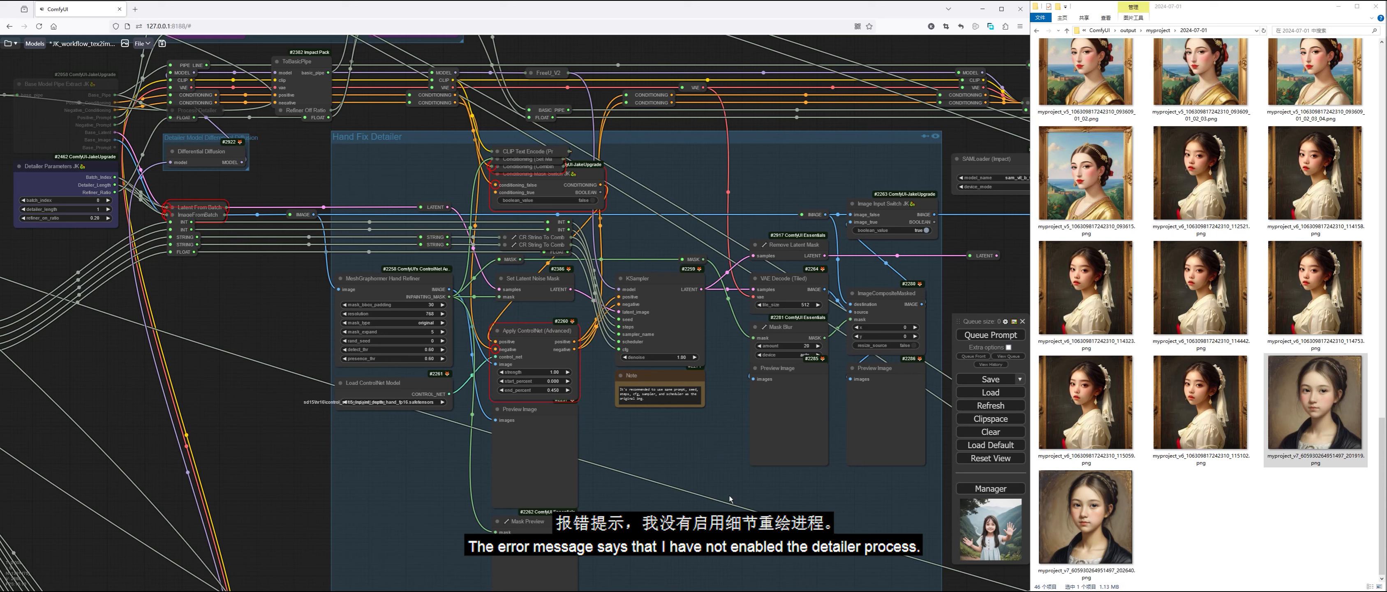
pyautogui.moveTo(303, 164); pyautogui.dragTo(532, 270)
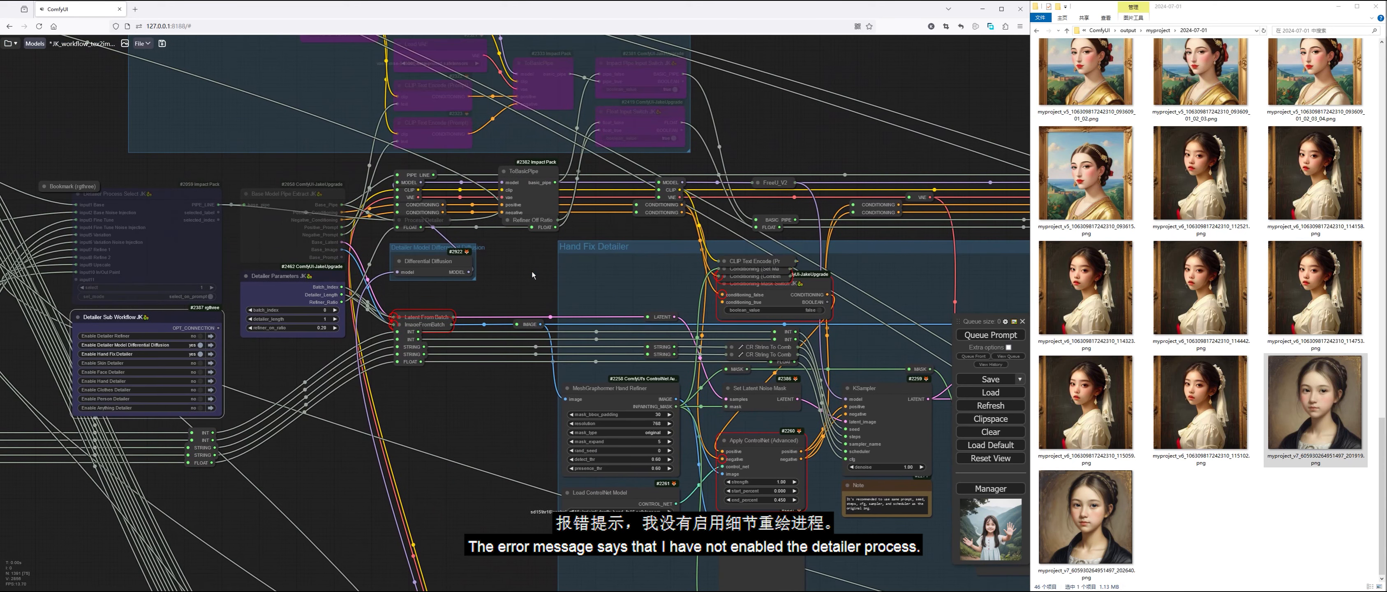
# Enable Process Detailer and Save Images in the Overall Workflow node and run the workflow
pyautogui.press('1')
pyautogui.click(167, 191)
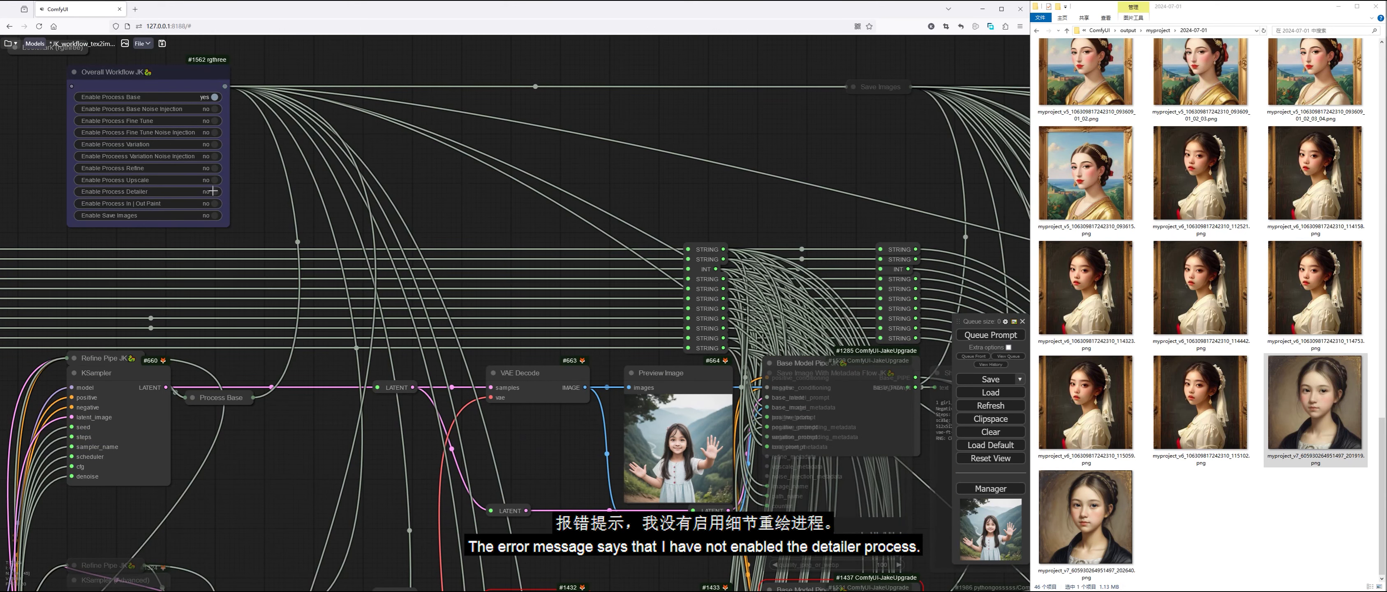
pyautogui.click(167, 215)
pyautogui.click(992, 335)
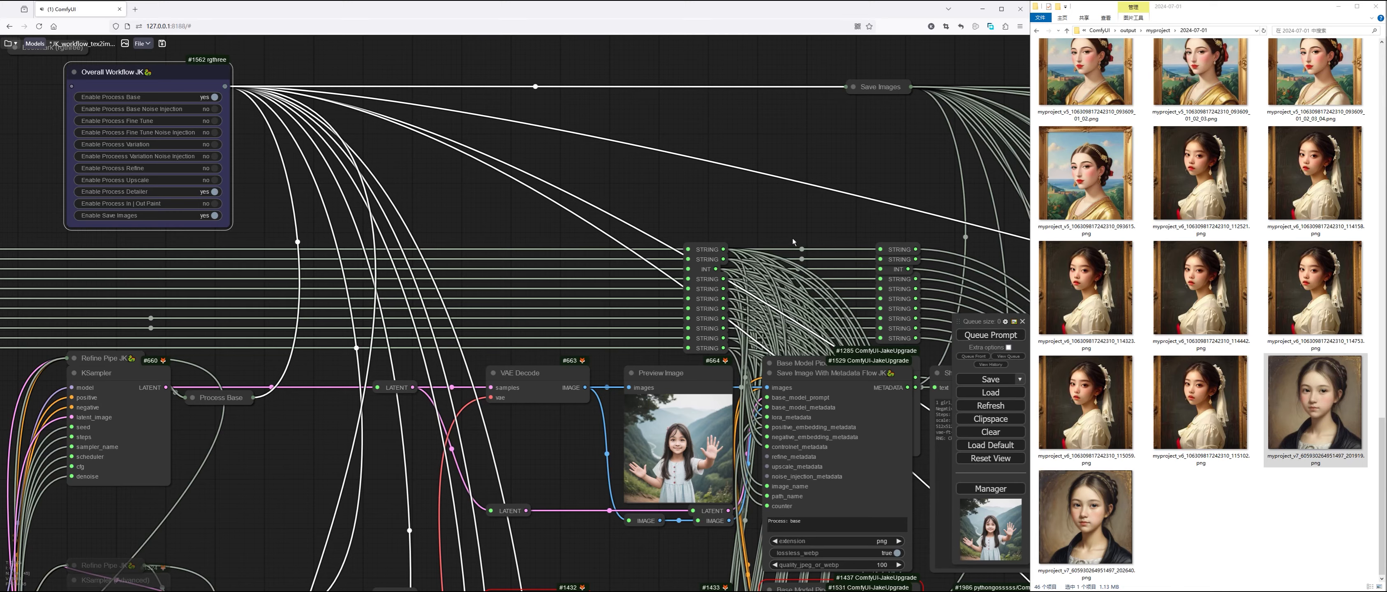
# Follow the run in the detailer section and select the newly saved image of the girl in the output folder
pyautogui.press('2')
pyautogui.press('3')
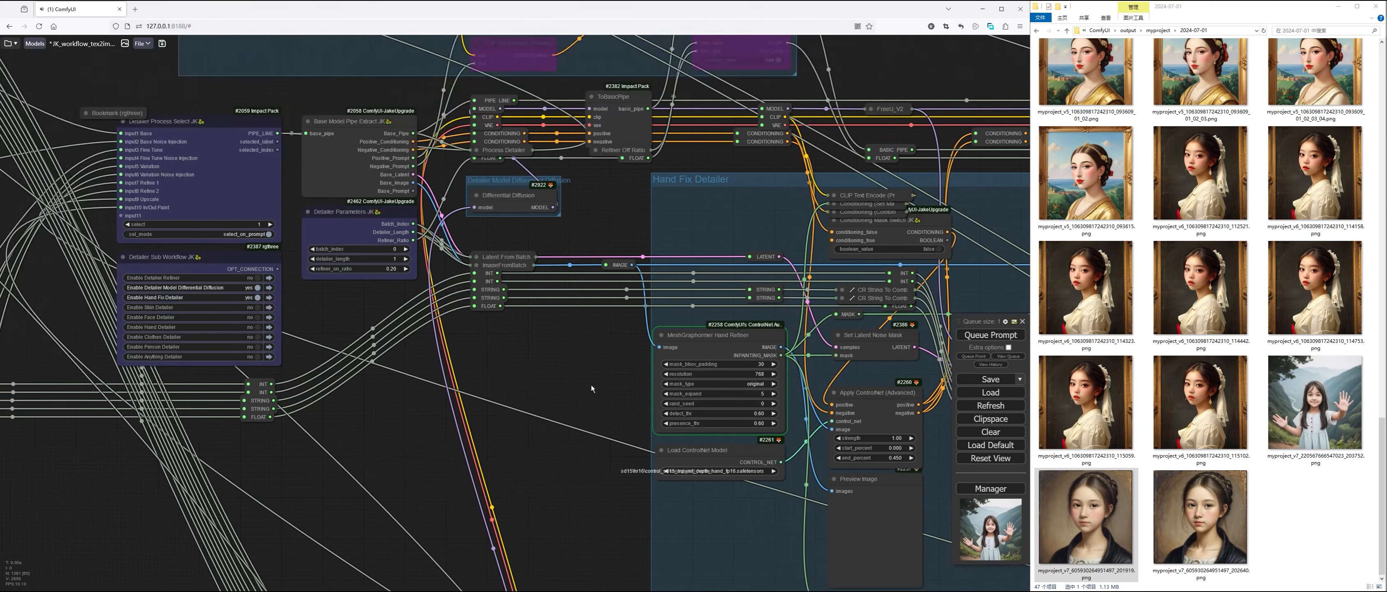
pyautogui.moveTo(623, 399); pyautogui.dragTo(553, 366)
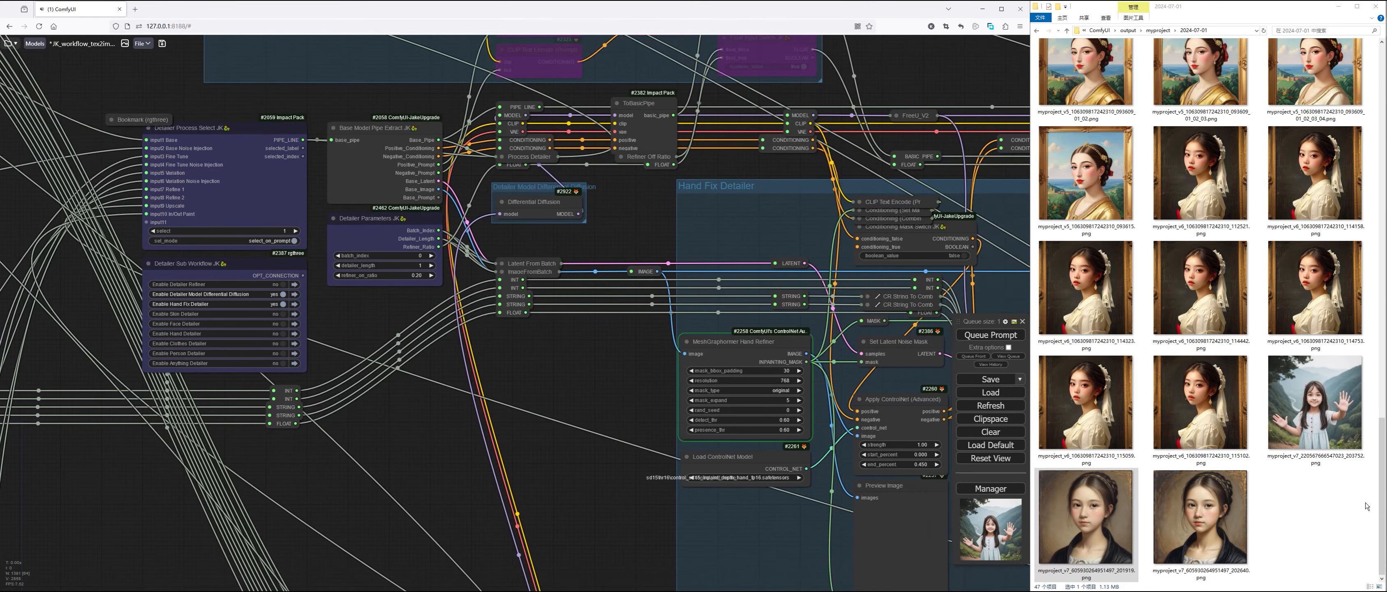
pyautogui.click(1297, 461)
pyautogui.click(643, 400)
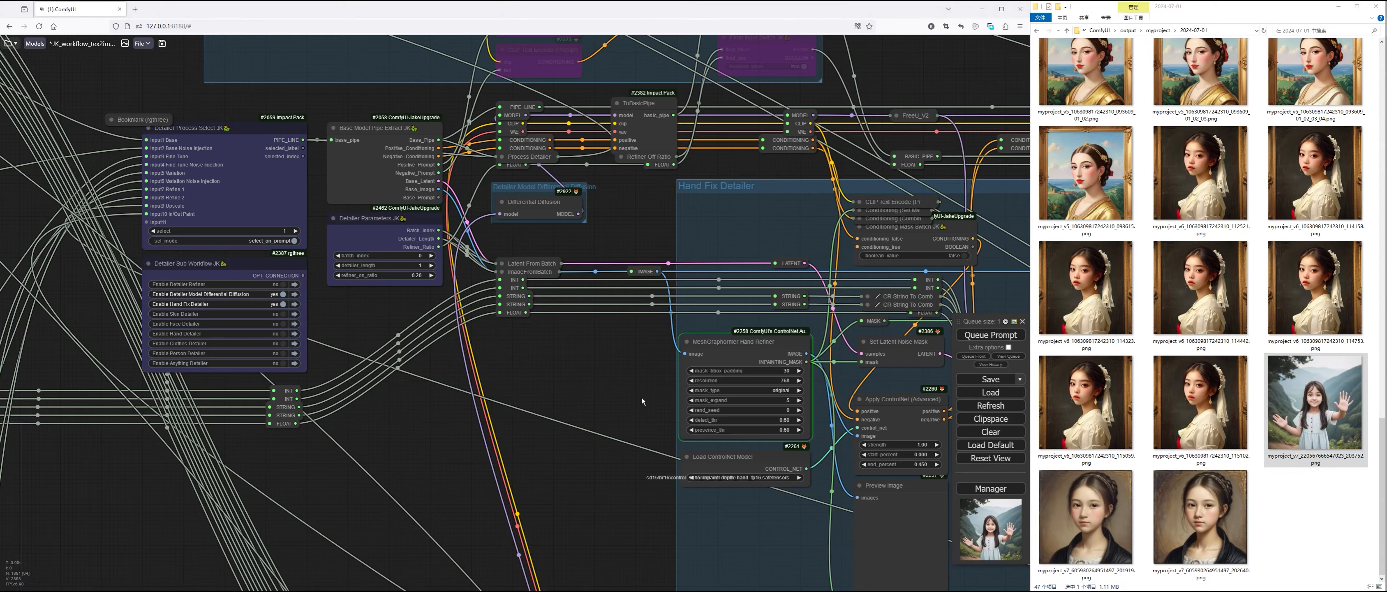
# Examine the Hand Fix Detailer's hand depth, mask and image previews and view the saved image at full size
pyautogui.press('2')
pyautogui.moveTo(708, 468); pyautogui.dragTo(633, 419)
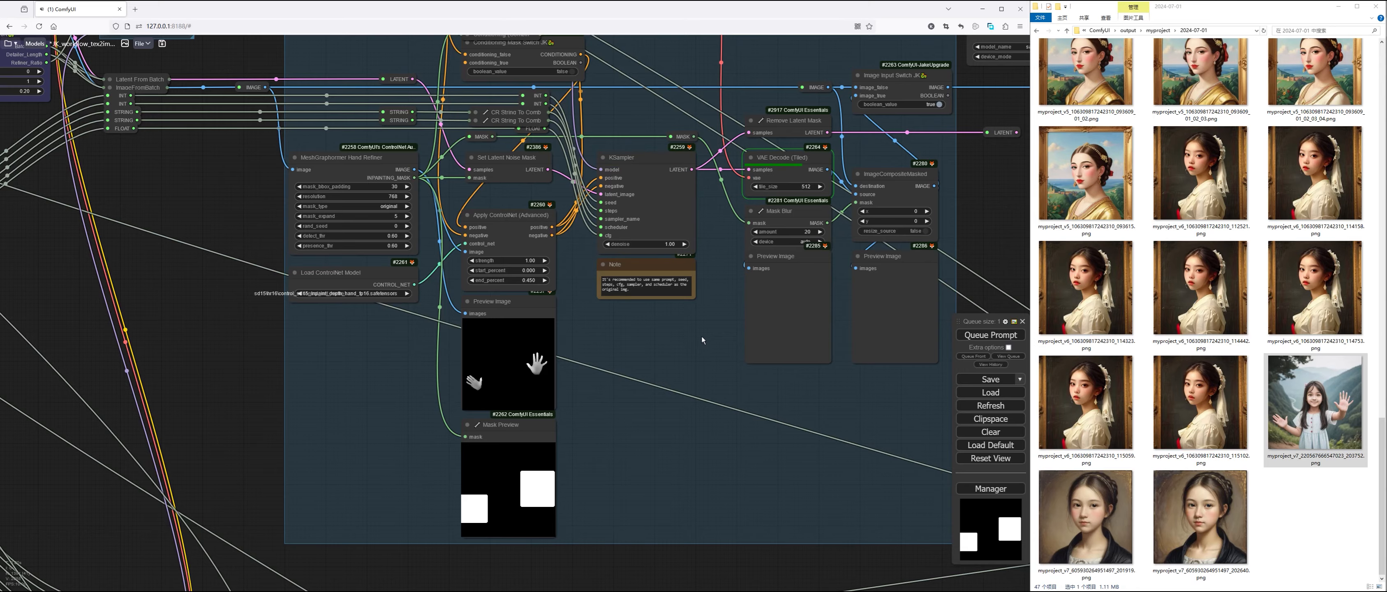
pyautogui.moveTo(702, 336); pyautogui.dragTo(571, 348)
pyautogui.scroll(3, 848, 380)
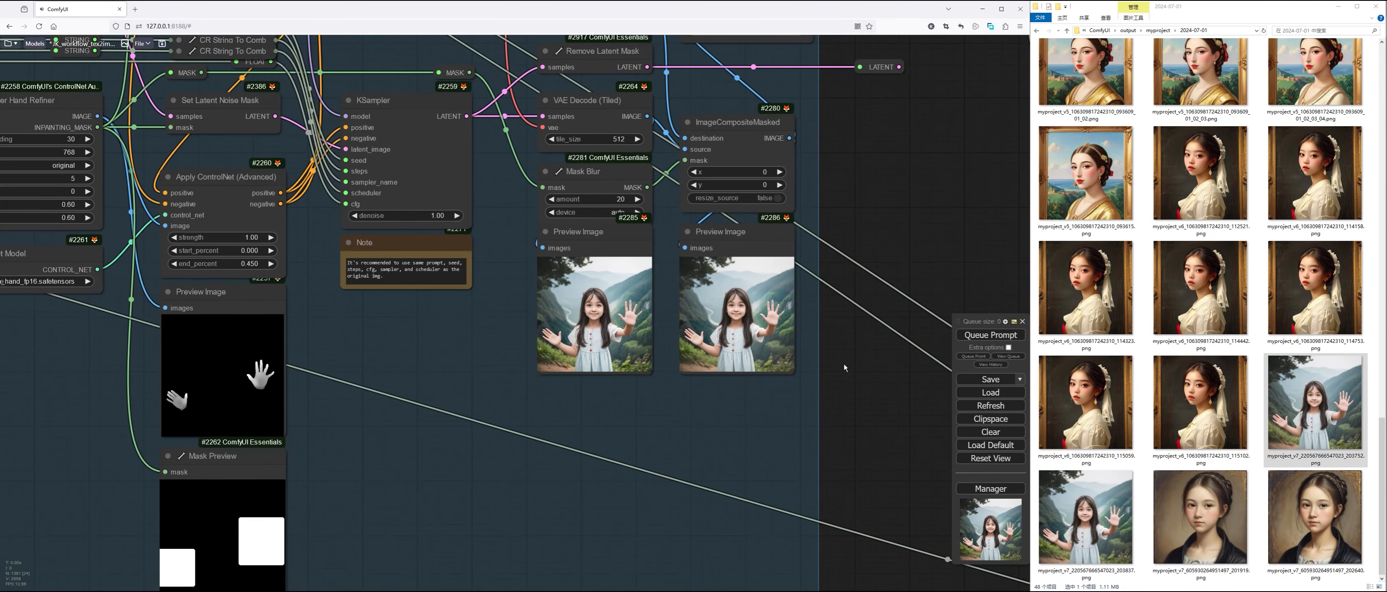
pyautogui.moveTo(828, 369); pyautogui.dragTo(792, 476)
pyautogui.doubleClick(1315, 406)
pyautogui.press('Escape')
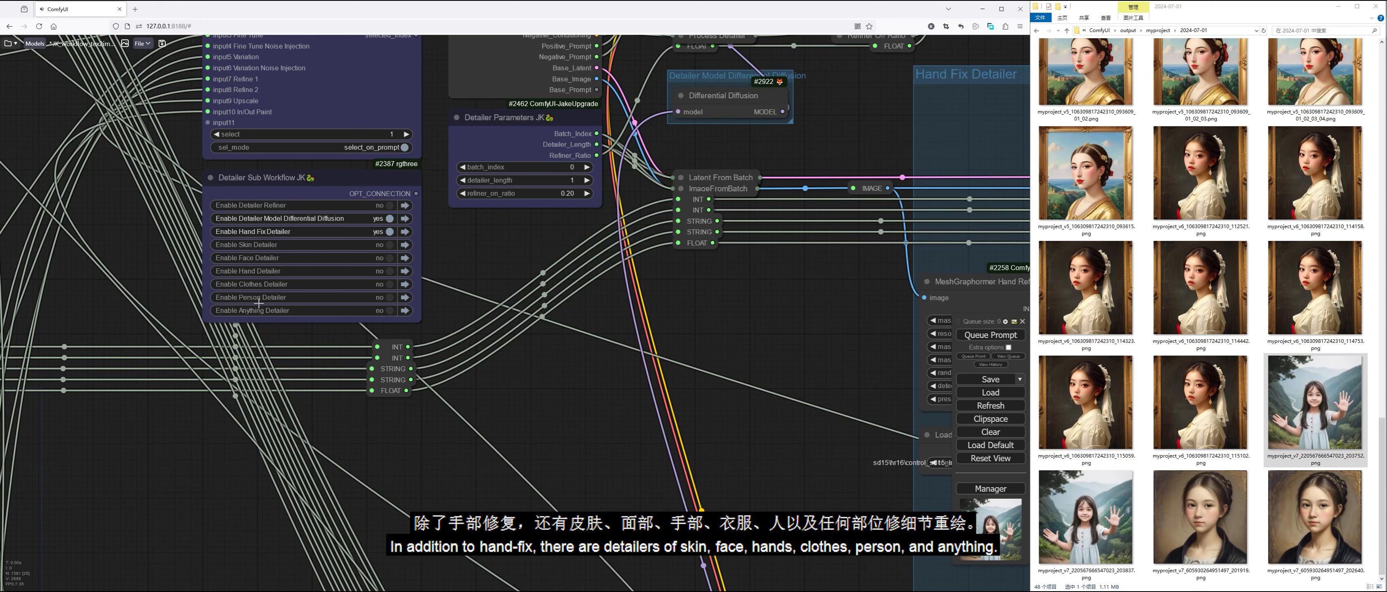
# Disable Hand Fix Detailer, enable Anything Detailer in the Detailer Sub Workflow node and go to the Anything Detailer group
pyautogui.click(388, 232)
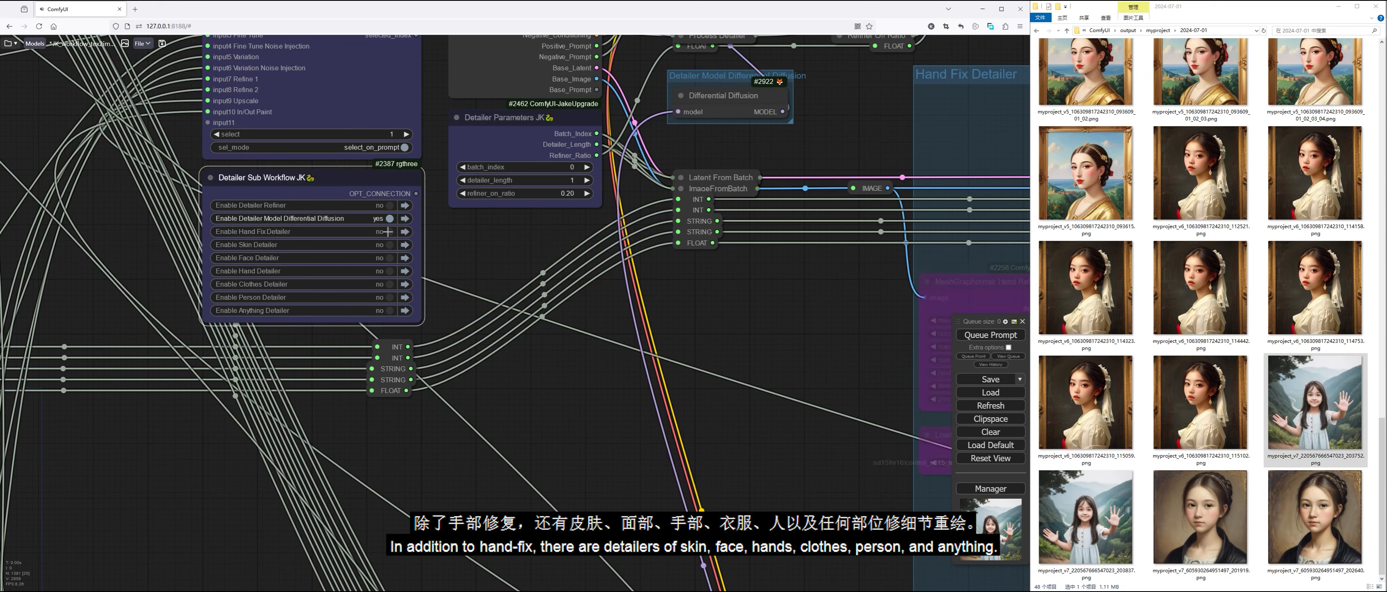
pyautogui.click(389, 310)
pyautogui.moveTo(645, 408); pyautogui.dragTo(367, 392)
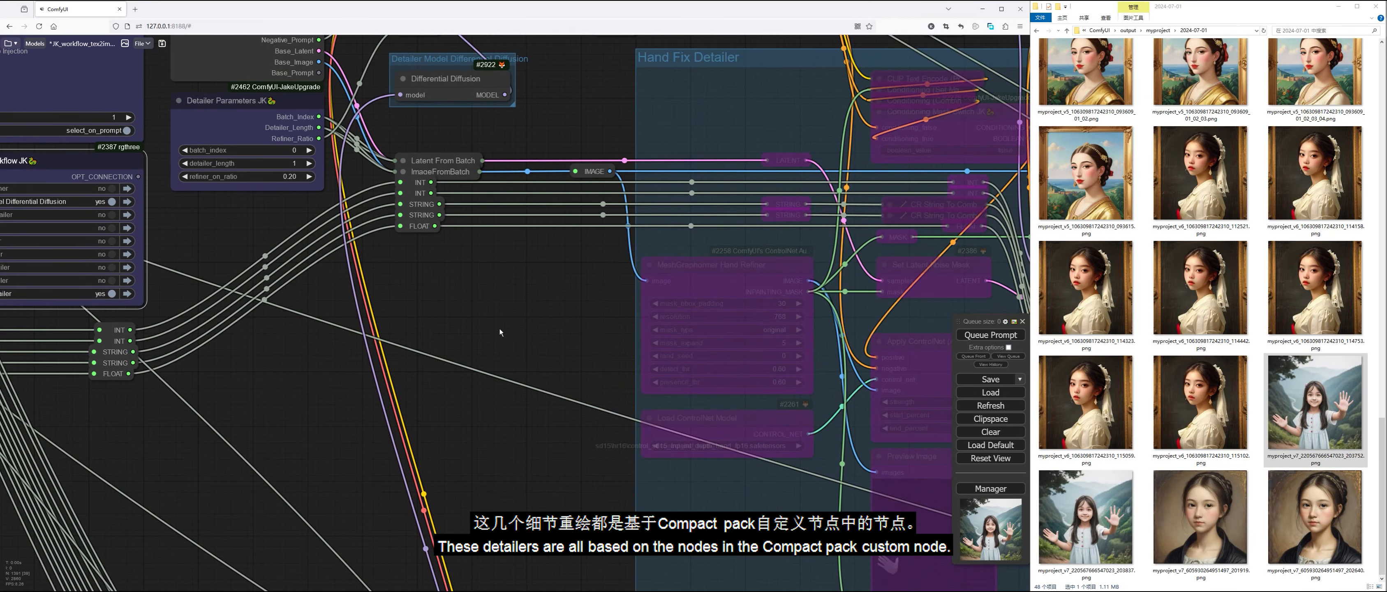
pyautogui.moveTo(499, 331); pyautogui.dragTo(490, 329)
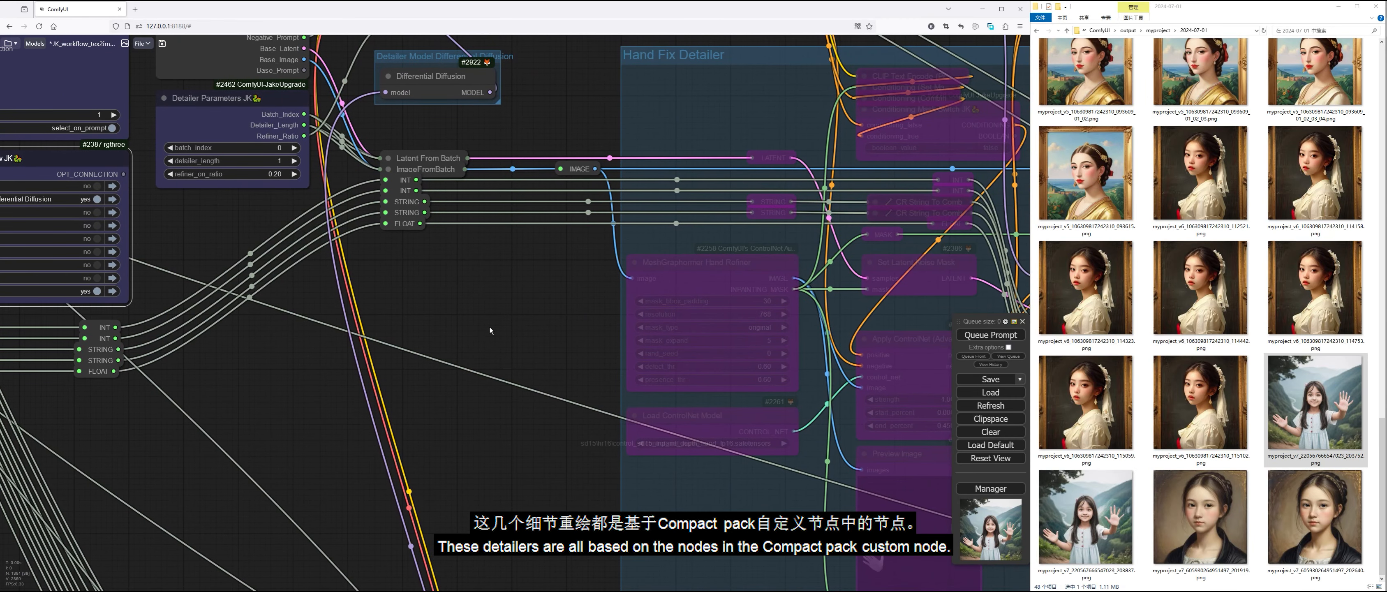
pyautogui.click(113, 291)
pyautogui.moveTo(712, 374); pyautogui.dragTo(768, 412)
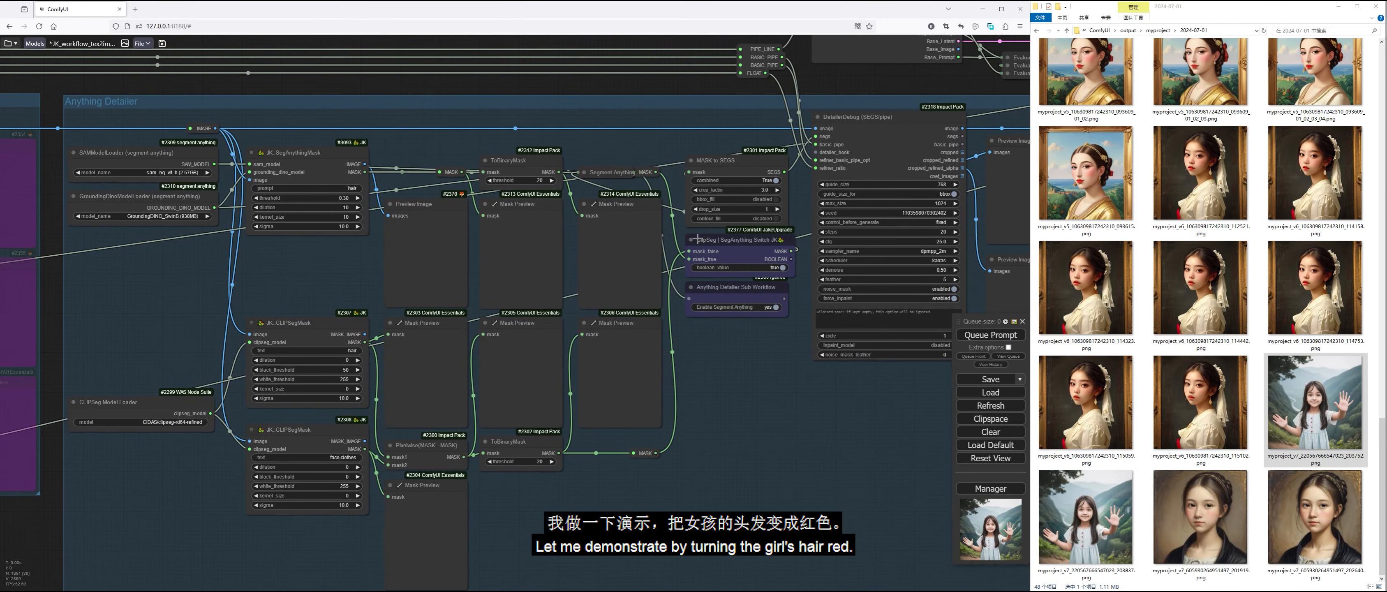
# Turn off Segment Anything in the Anything Detailer Sub Workflow node and open the DetailerDebug prompt for editing
pyautogui.click(777, 307)
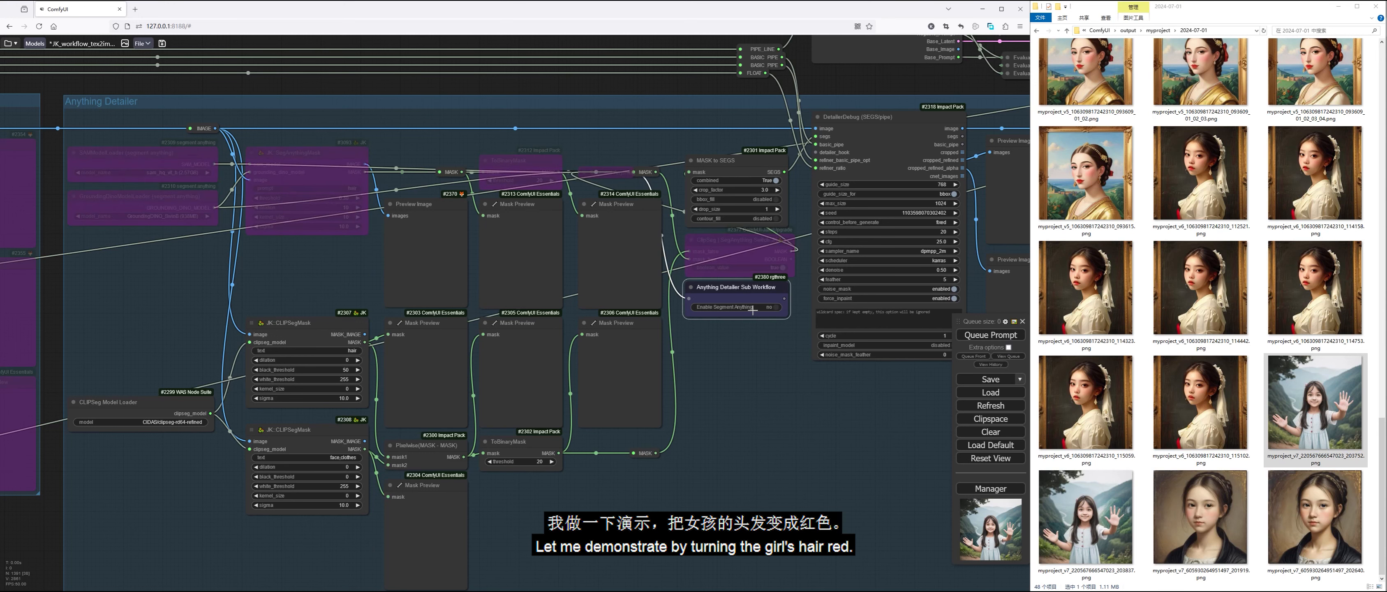
pyautogui.moveTo(785, 382); pyautogui.dragTo(735, 339)
pyautogui.click(790, 275)
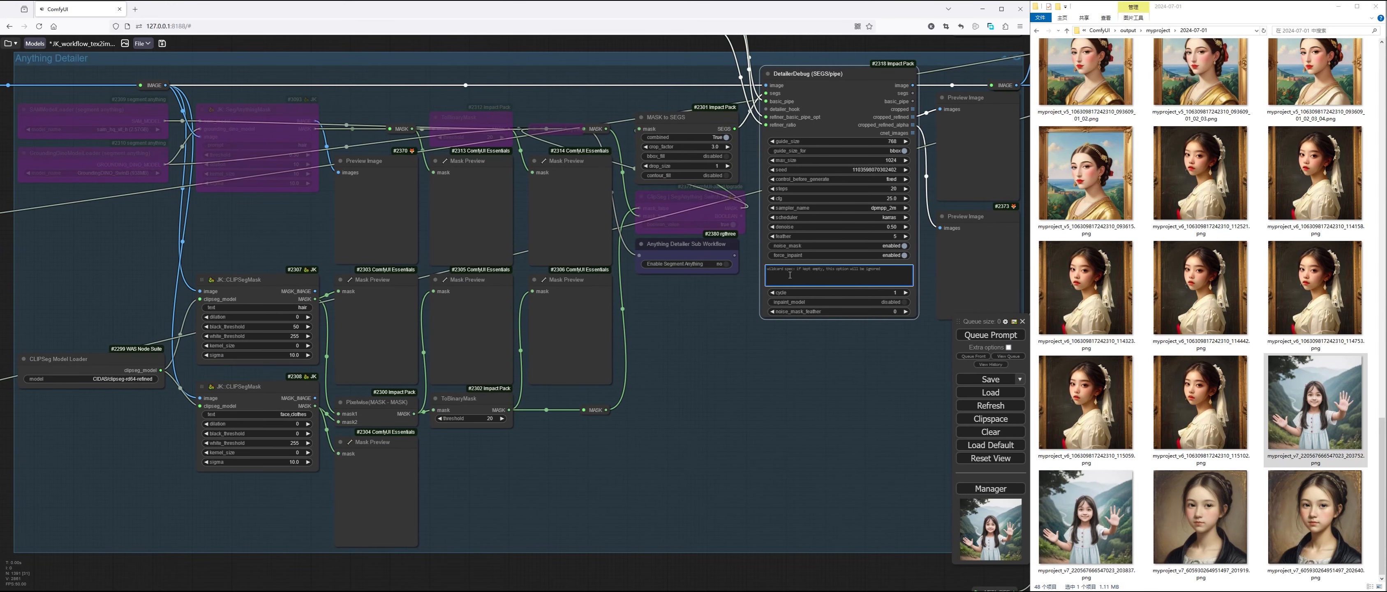
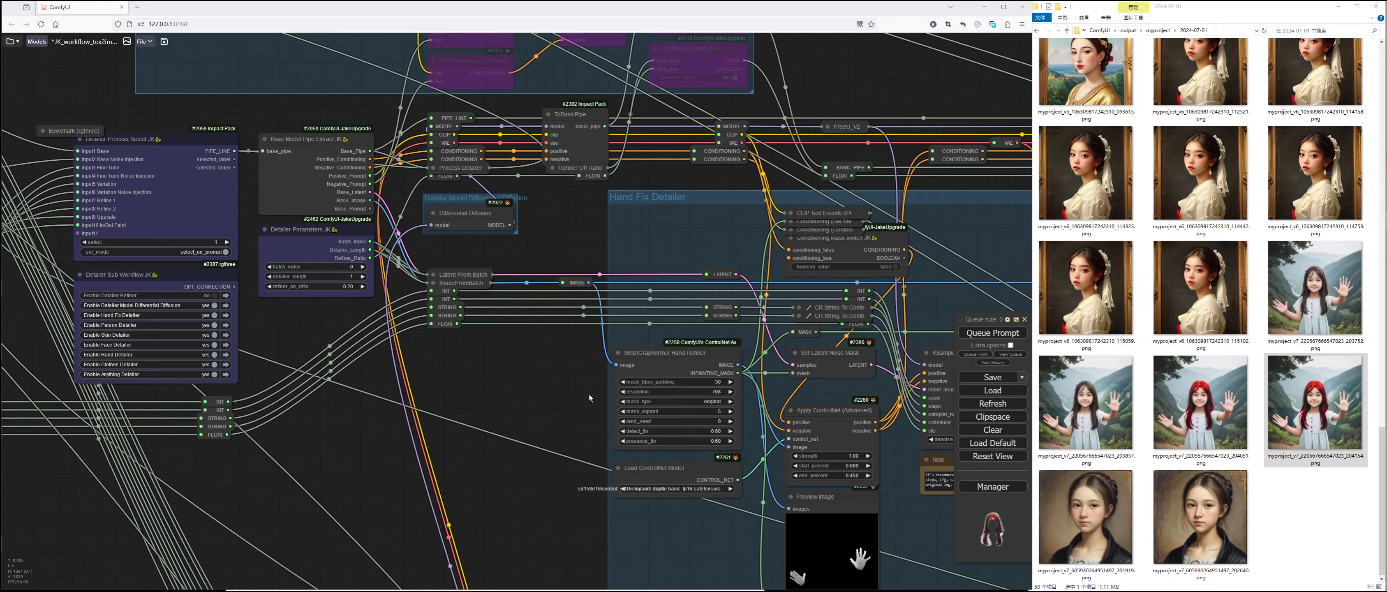
# Go through the Hand Fix, Person and Skin Detailer groups from the Detailer Sub Workflow node and examine their previews
pyautogui.moveTo(589, 395); pyautogui.dragTo(192, 301)
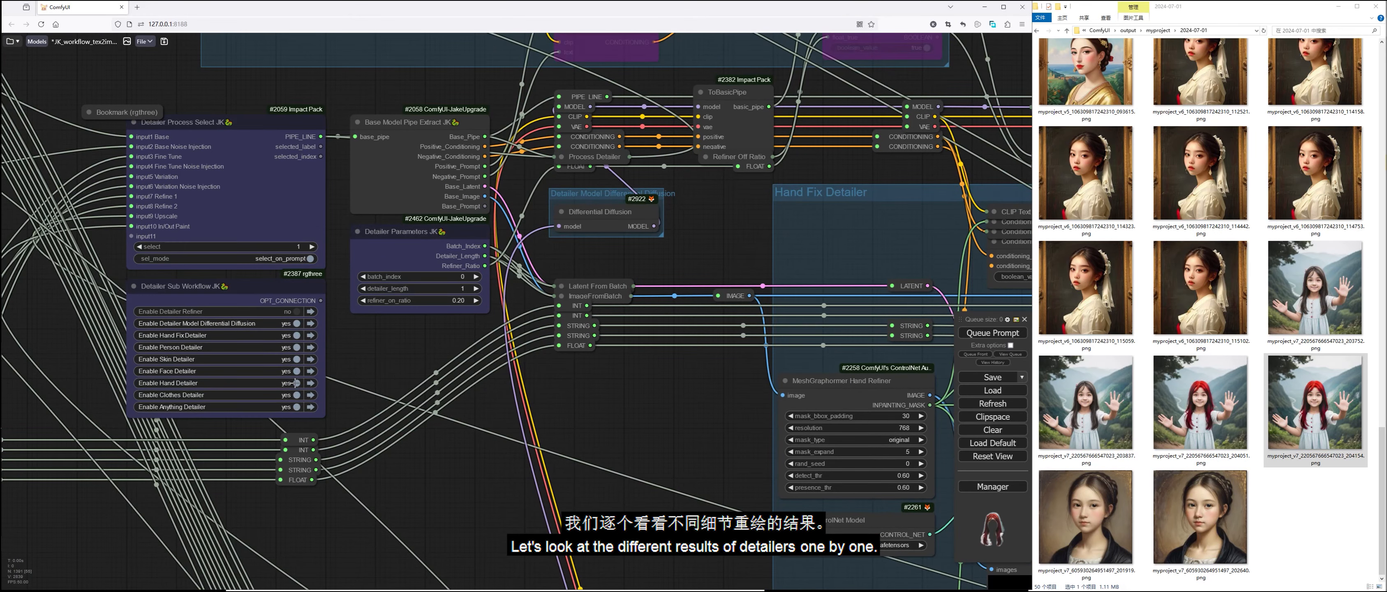
pyautogui.click(311, 335)
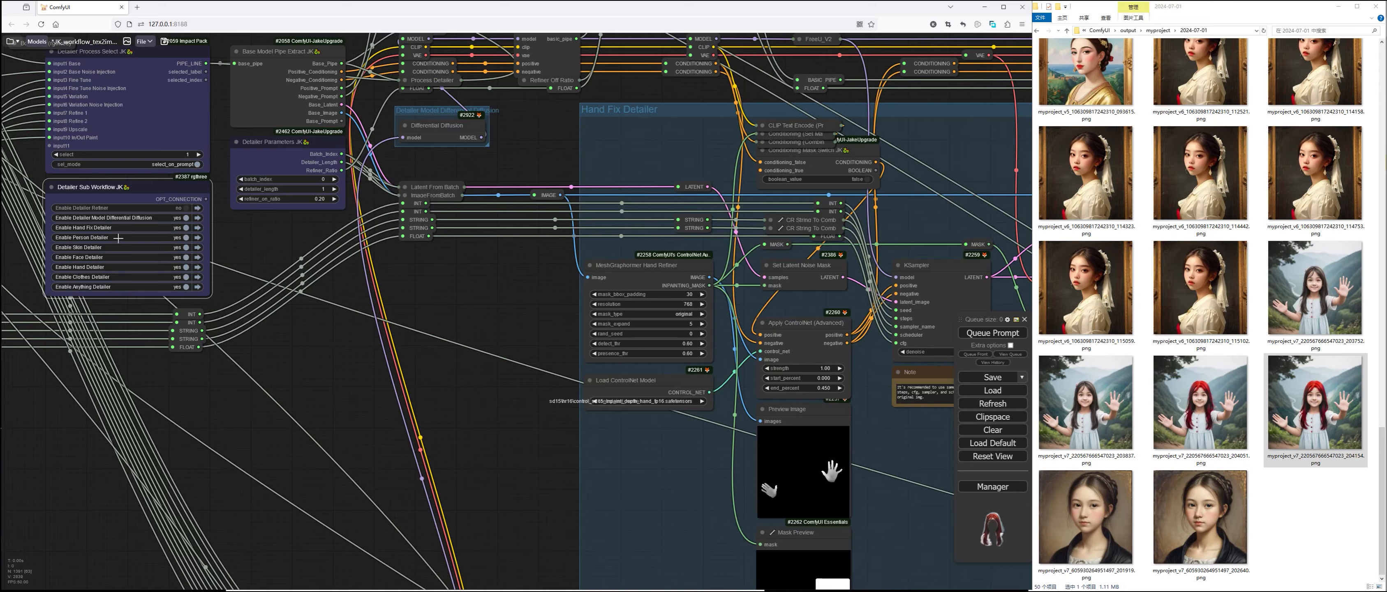
pyautogui.click(202, 239)
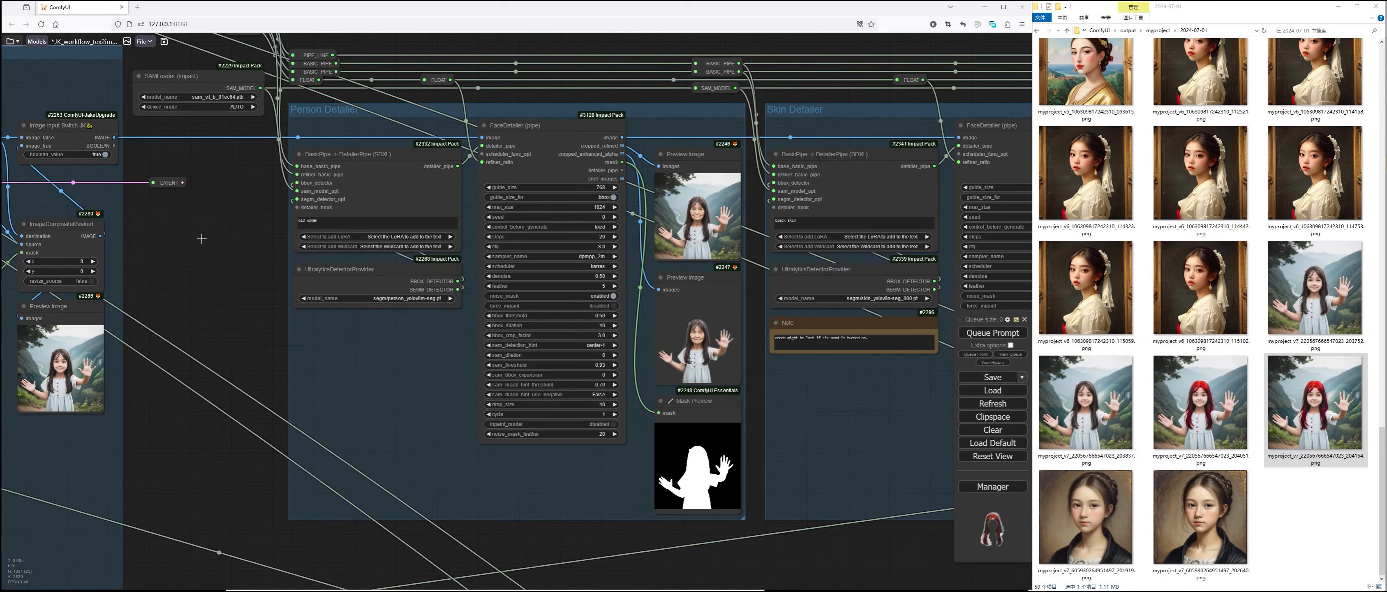
pyautogui.scroll(1, 497, 341)
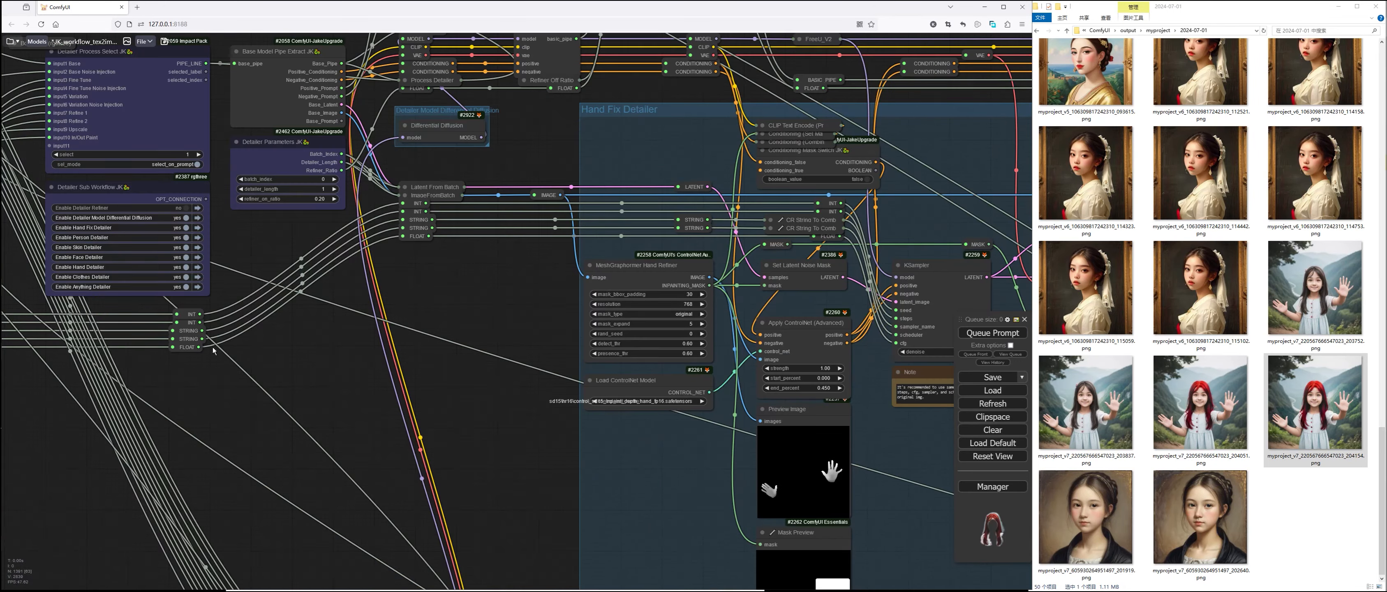
pyautogui.click(198, 247)
pyautogui.scroll(4, 741, 225)
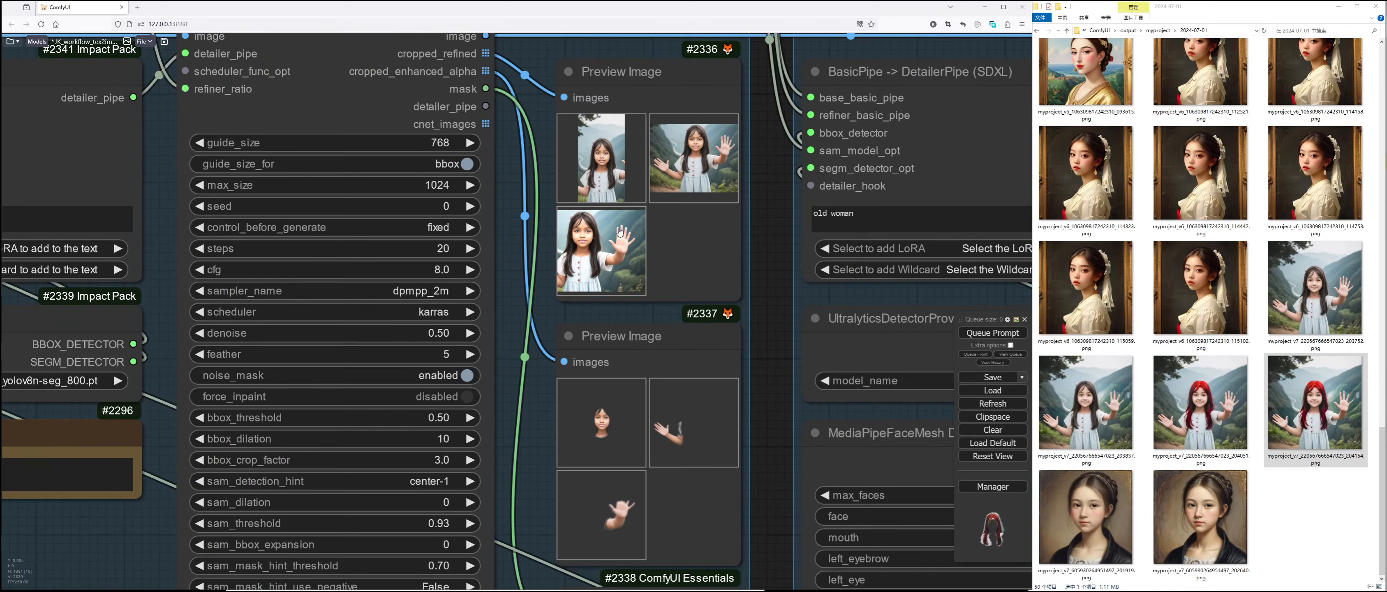
# Examine the Face Detailer and Hand Detailer preview images up close
pyautogui.scroll(-4, 772, 380)
pyautogui.scroll(-1, 772, 381)
pyautogui.moveTo(771, 380); pyautogui.dragTo(268, 324)
pyautogui.scroll(5, 758, 316)
pyautogui.scroll(-7, 754, 323)
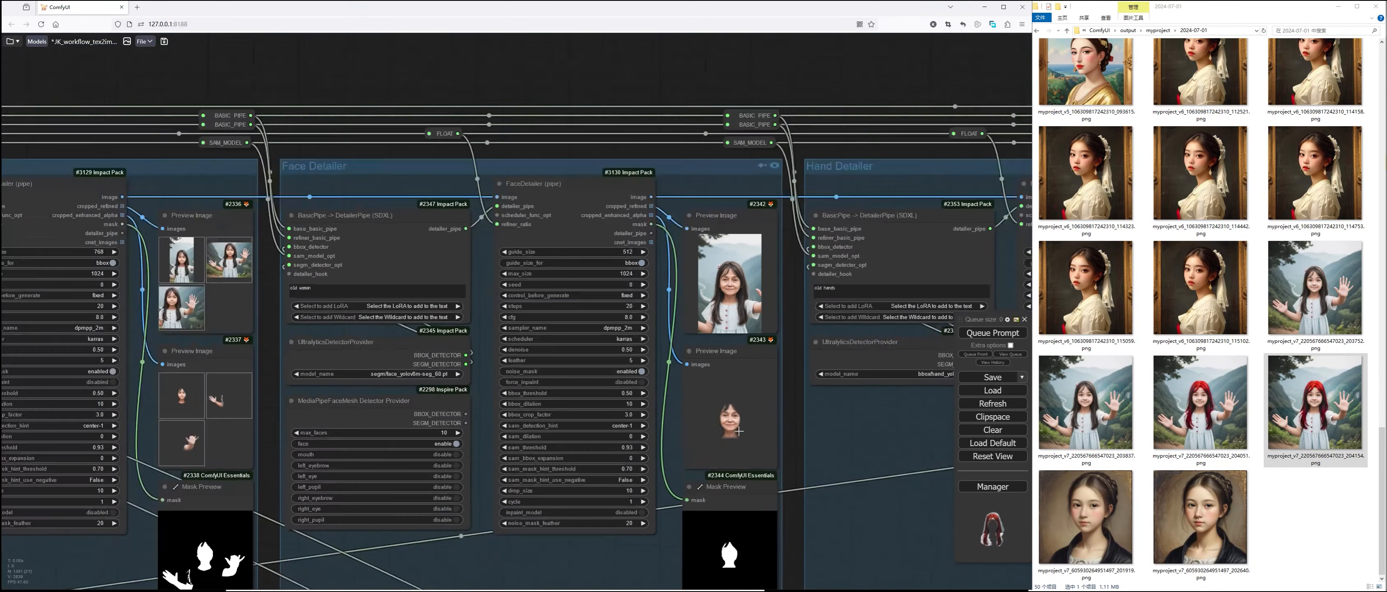
pyautogui.moveTo(756, 314); pyautogui.dragTo(487, 305)
pyautogui.scroll(3, 486, 305)
pyautogui.scroll(2, 910, 425)
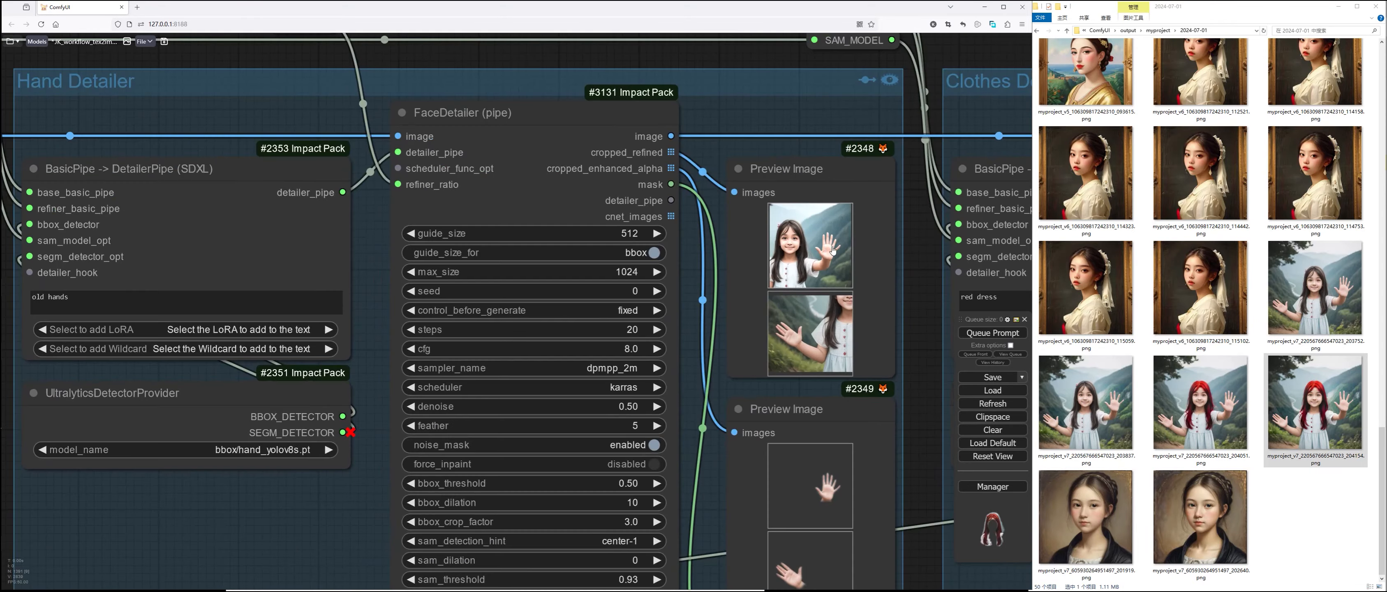
pyautogui.scroll(3, 860, 468)
pyautogui.scroll(5, 827, 347)
pyautogui.scroll(-6, 886, 454)
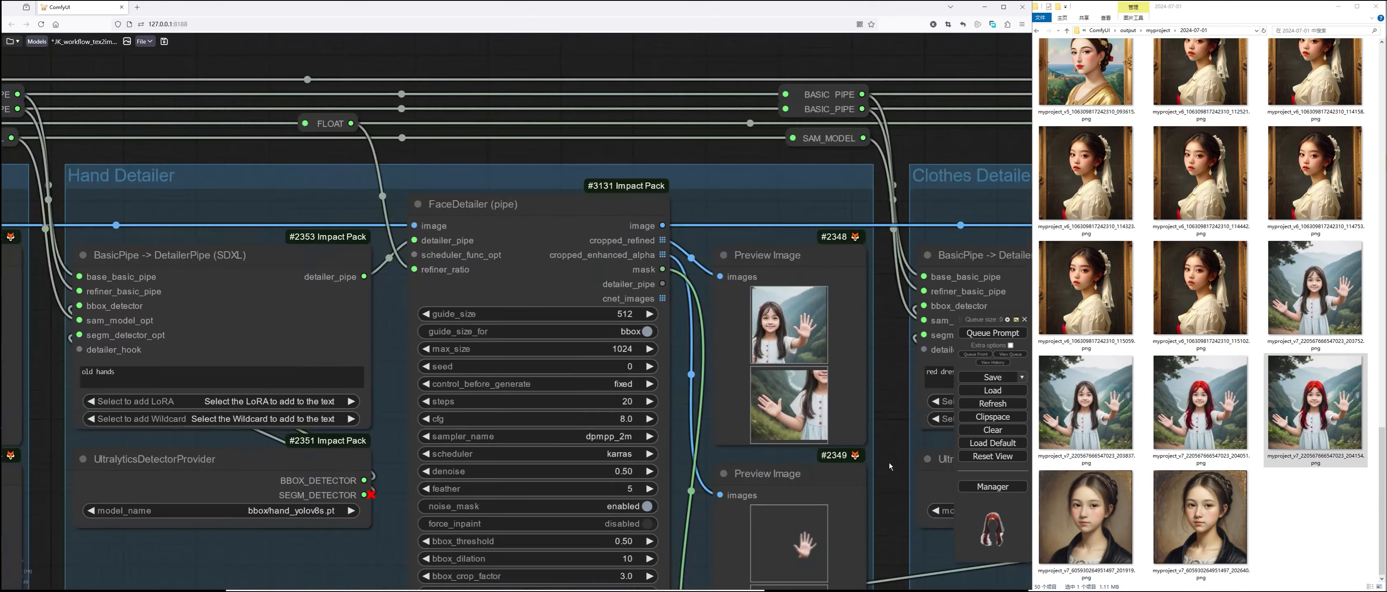
# Examine the repainted dress in the Clothes Detailer preview image
pyautogui.moveTo(886, 454); pyautogui.dragTo(345, 379)
pyautogui.moveTo(650, 507); pyautogui.dragTo(336, 425)
pyautogui.scroll(6, 856, 256)
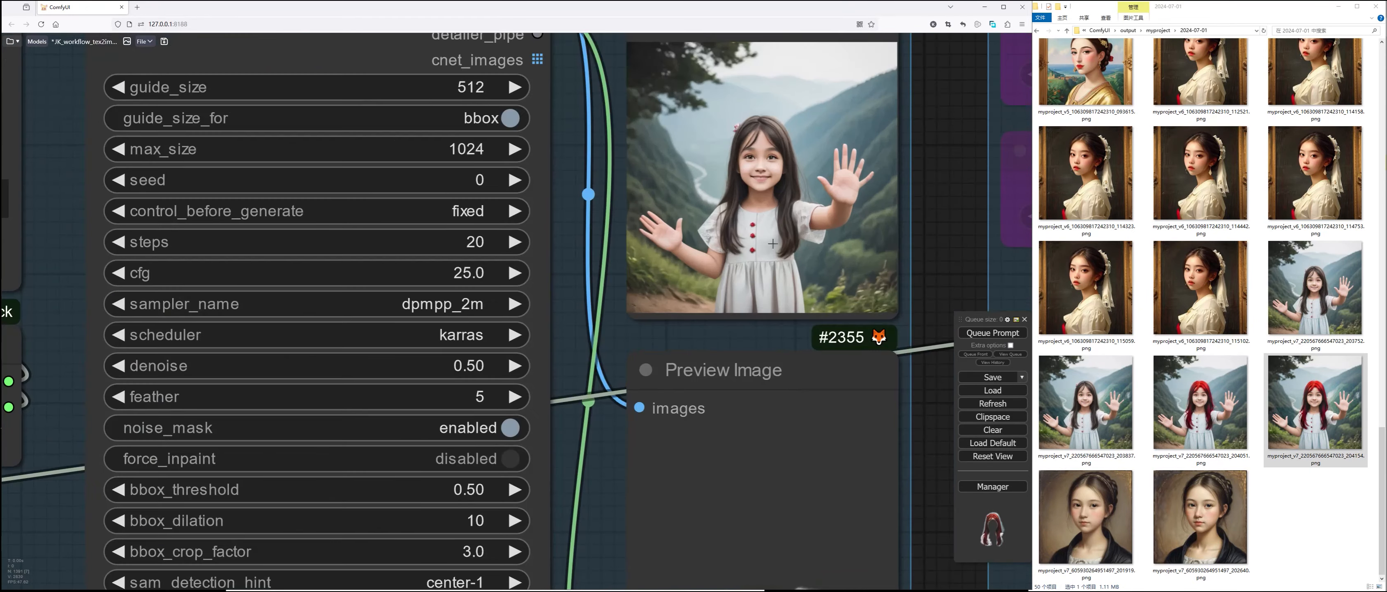
pyautogui.scroll(-7, 780, 272)
# Confirm the cfg of 25 in the Clothes Detailer and weight its prompt as (red dress:1.15)
pyautogui.click(571, 286)
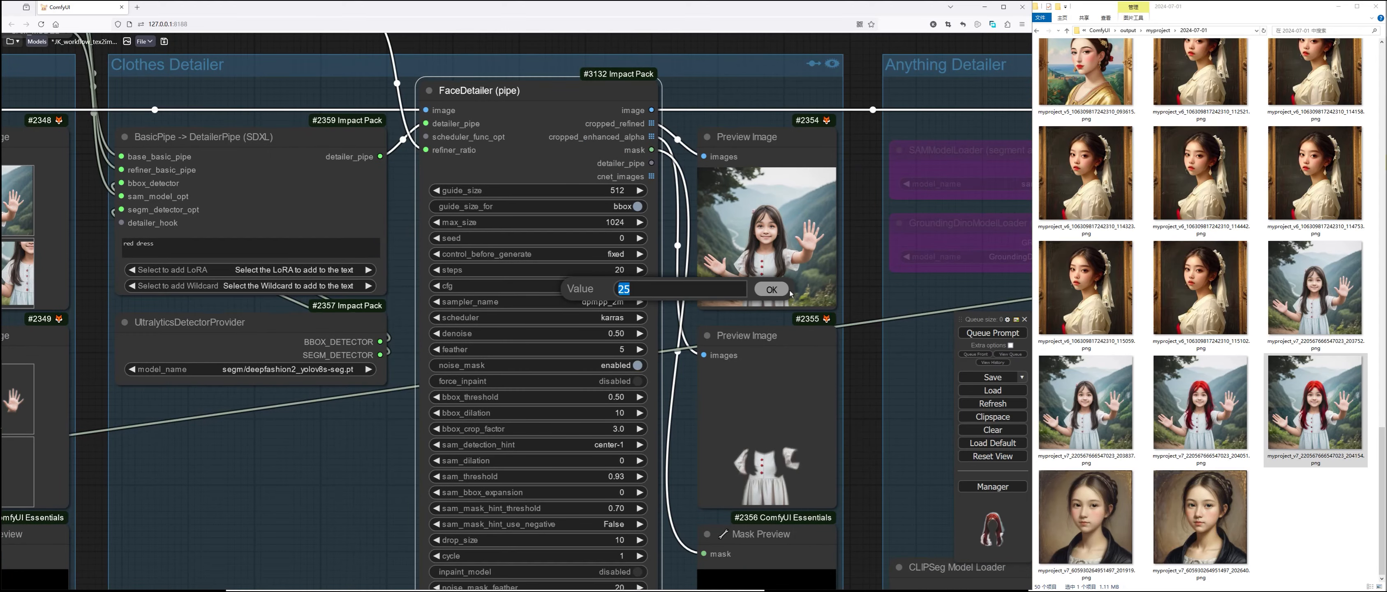
pyautogui.click(777, 290)
pyautogui.moveTo(189, 247); pyautogui.dragTo(117, 256)
pyautogui.hotkey('ctrl', 'Up')
pyautogui.hotkey('ctrl', 'Up')
pyautogui.hotkey('ctrl', 'Up')
pyautogui.click(194, 244)
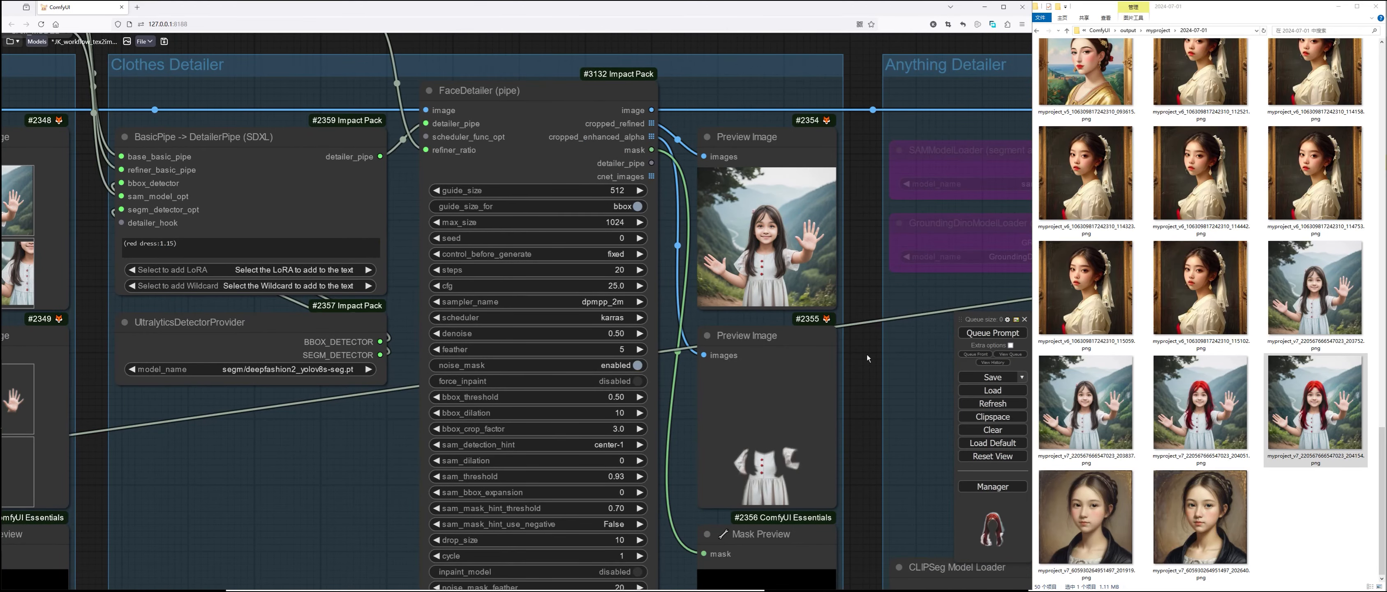
# Inspect the Anything Detailer group beyond the Clothes Detailer
pyautogui.moveTo(864, 309); pyautogui.dragTo(236, 255)
pyautogui.moveTo(671, 278); pyautogui.dragTo(174, 206)
pyautogui.scroll(-3, 845, 383)
pyautogui.scroll(-2, 846, 383)
pyautogui.moveTo(845, 385); pyautogui.dragTo(736, 387)
pyautogui.scroll(2, 984, 192)
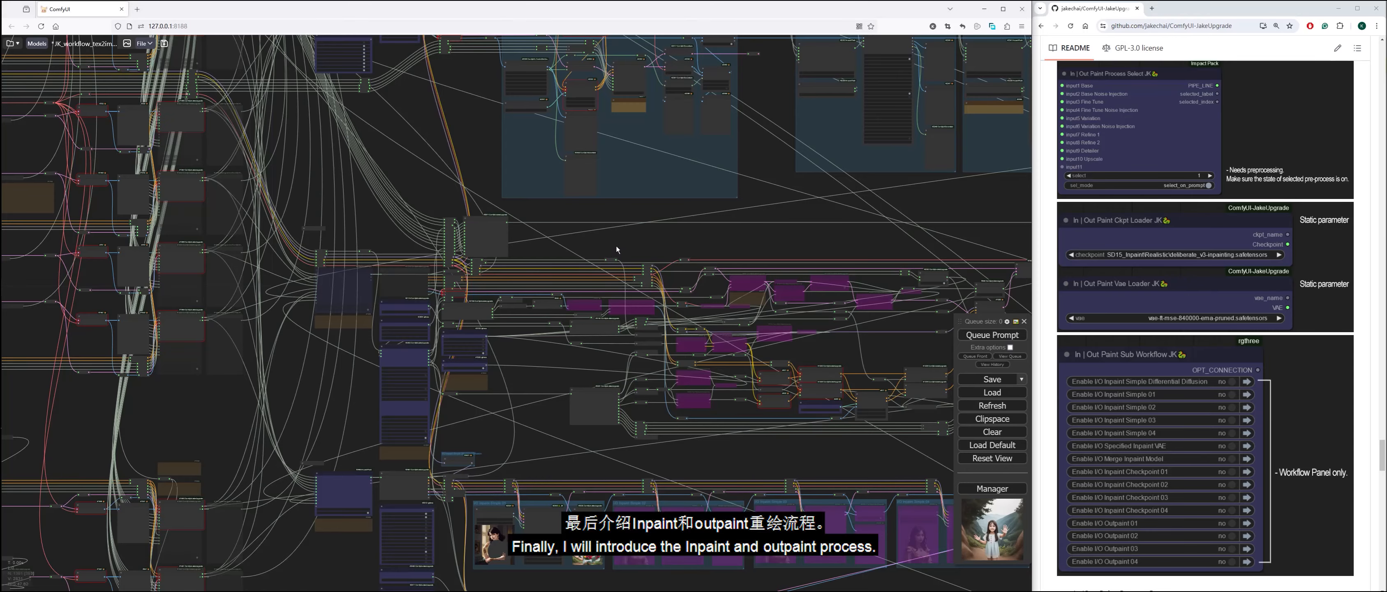
# Review the enabled processes in the Overall Workflow node and go to the In | Out Paint section
pyautogui.moveTo(617, 246); pyautogui.dragTo(711, 413)
pyautogui.moveTo(505, 281); pyautogui.dragTo(614, 373)
pyautogui.scroll(10, 196, 151)
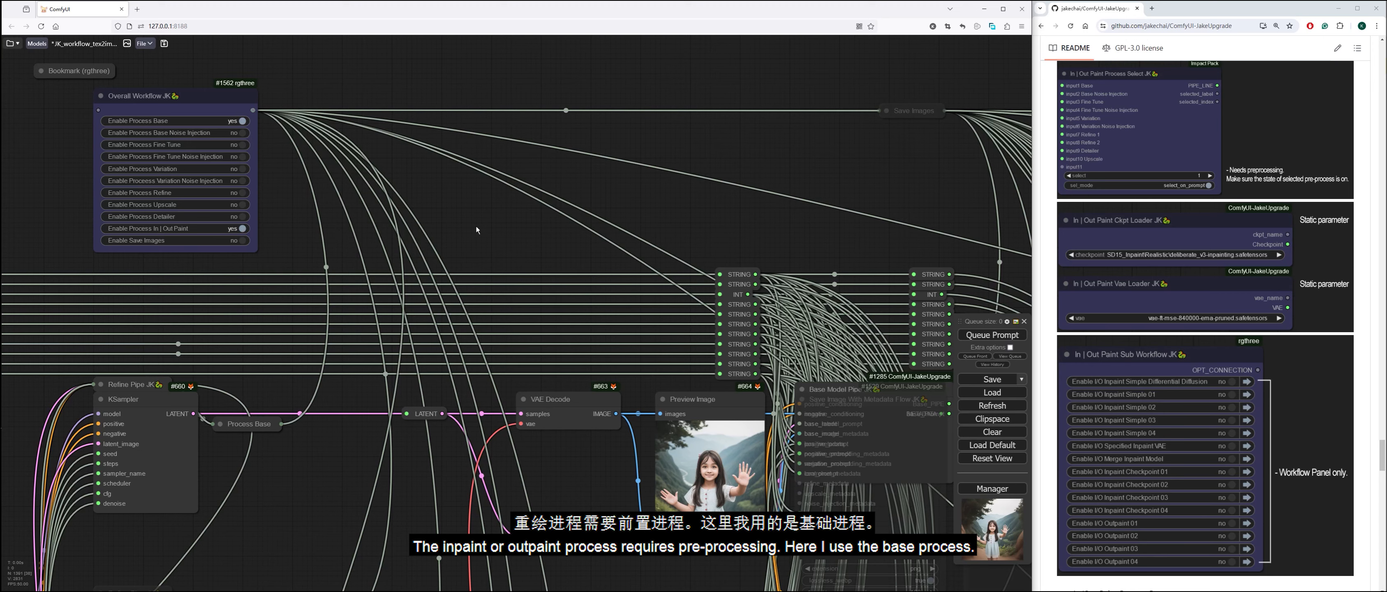
pyautogui.press('9')
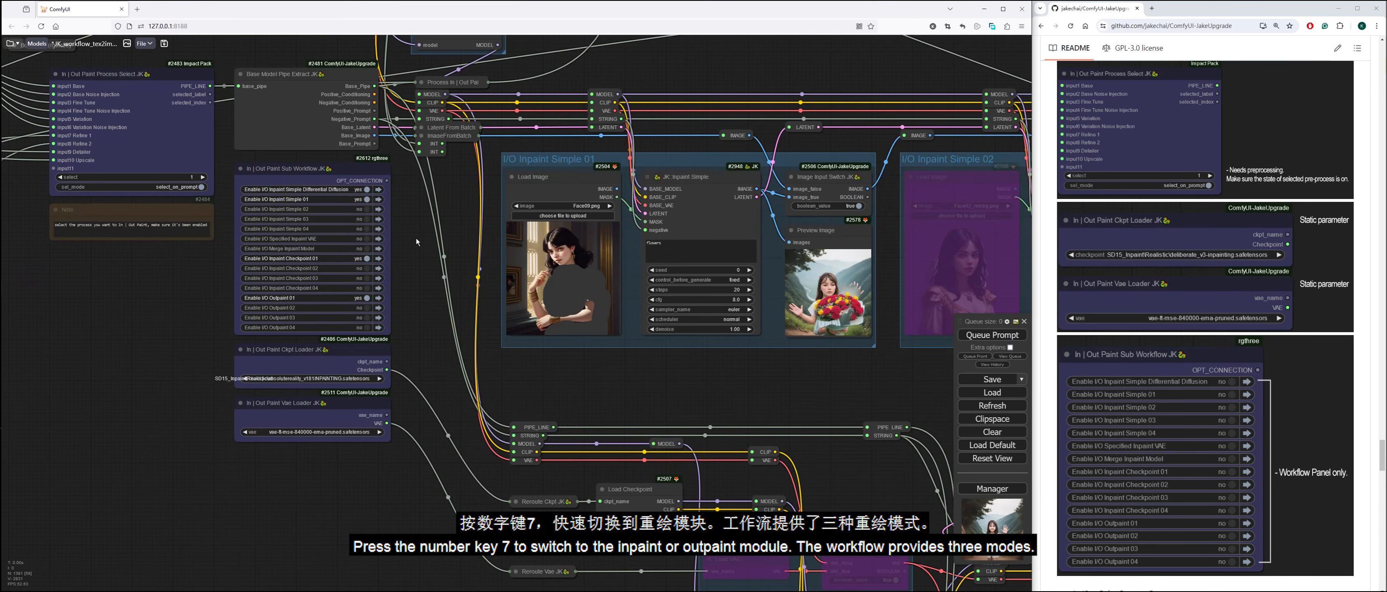
pyautogui.press('7')
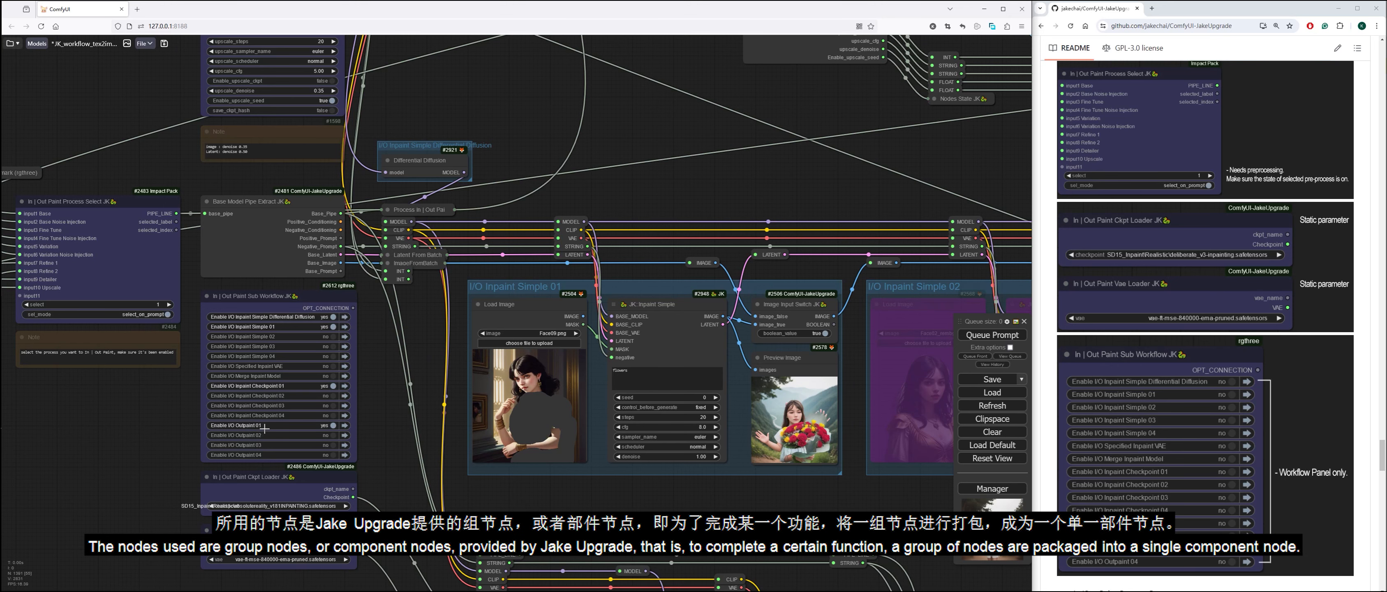
# Examine the I/O Inpaint Simple 01 result, the I/O Inpaint Checkpoint 01 result and the I/O Merge Inpaint Model group
pyautogui.moveTo(439, 476); pyautogui.dragTo(257, 439)
pyautogui.scroll(2, 461, 298)
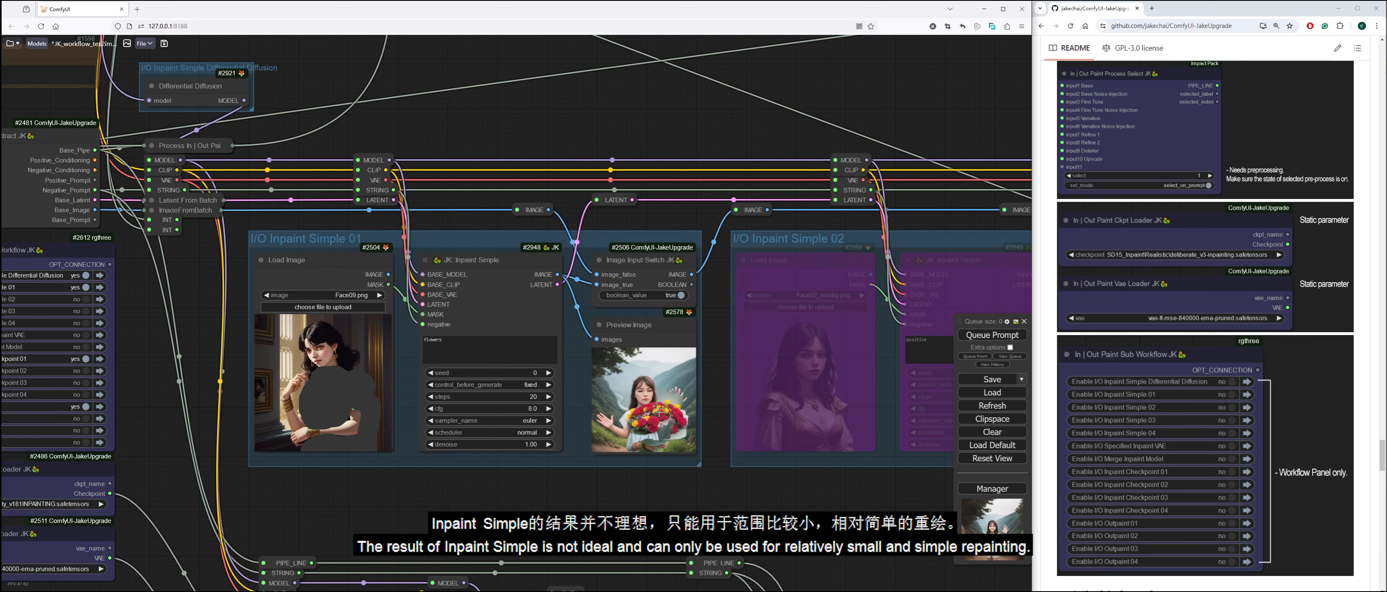
pyautogui.scroll(1, 661, 413)
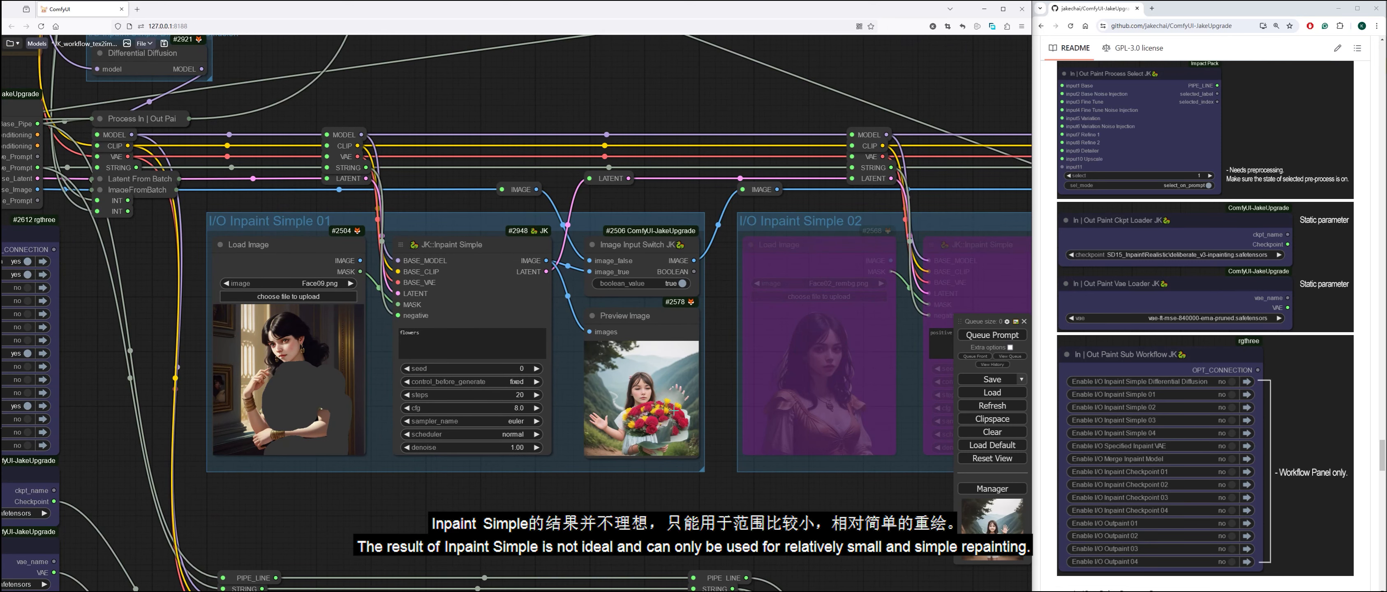
pyautogui.moveTo(156, 366); pyautogui.dragTo(350, 321)
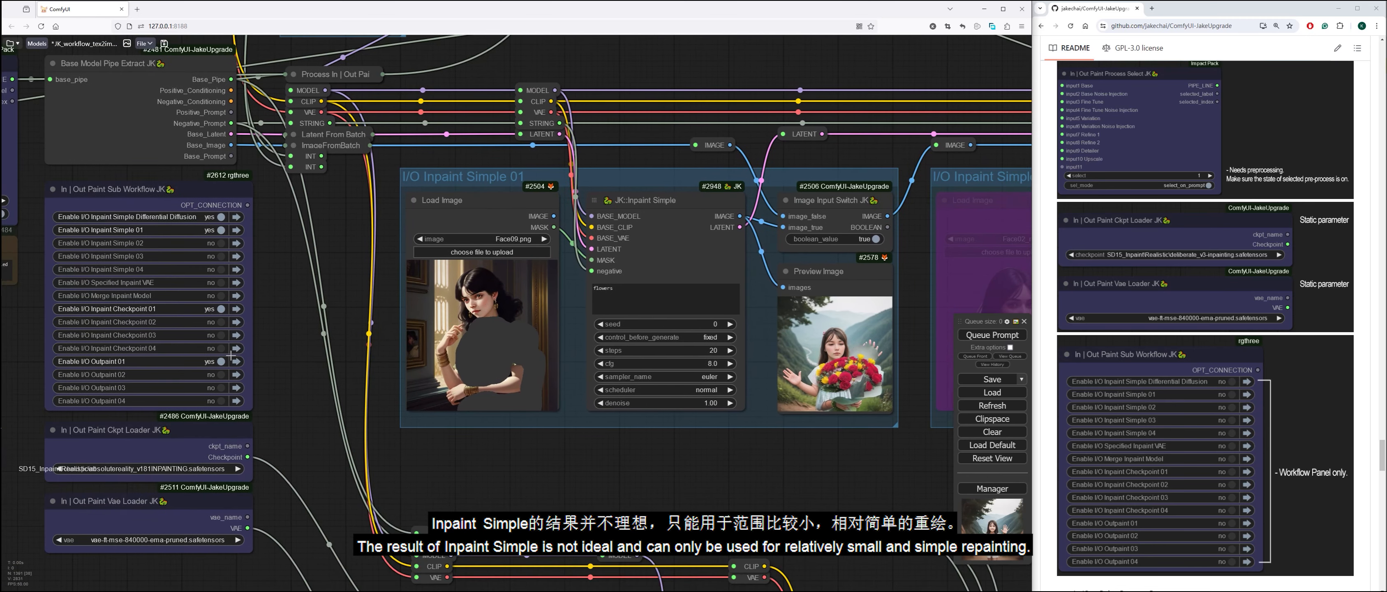
pyautogui.click(237, 308)
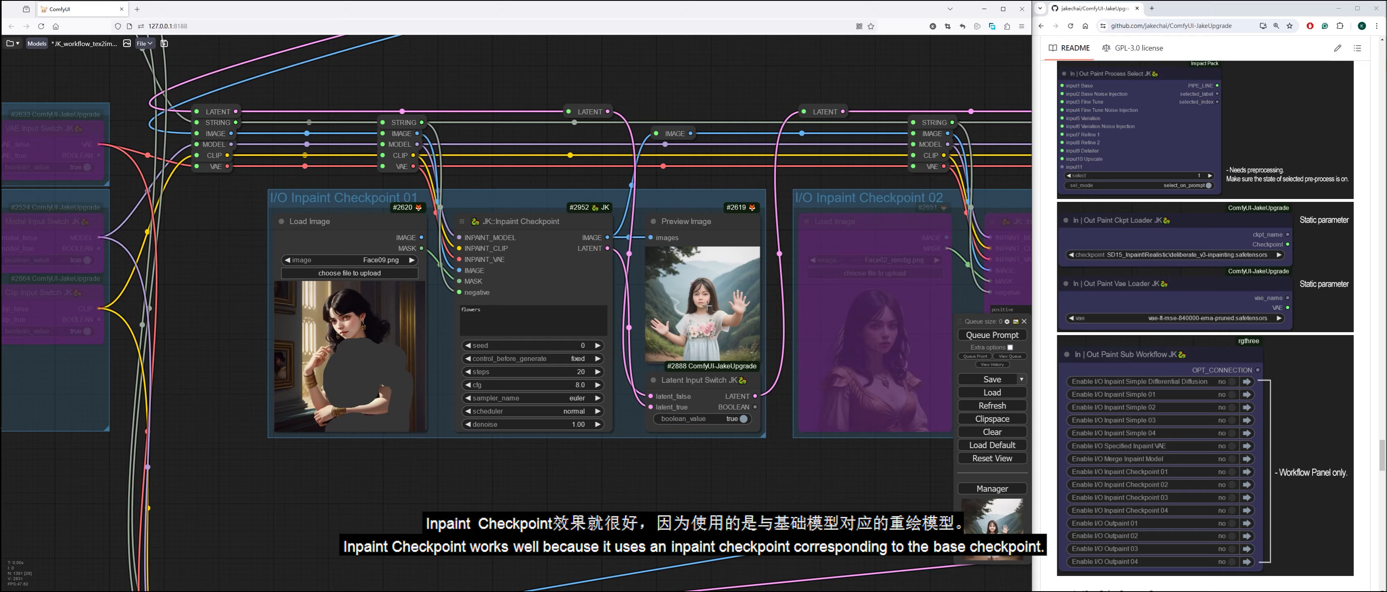
pyautogui.scroll(5, 735, 334)
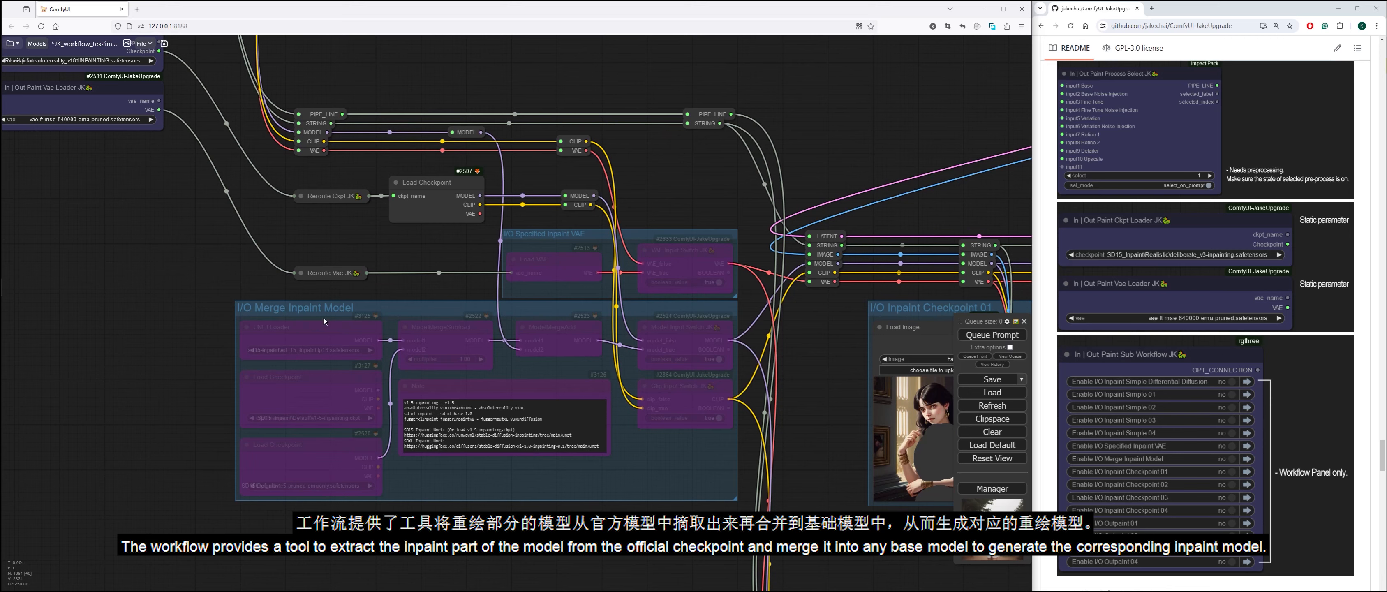
# Enable I/O Merge Inpaint Model in the In | Out Paint Sub Workflow node and examine the group's merge nodes
pyautogui.moveTo(133, 189); pyautogui.dragTo(267, 428)
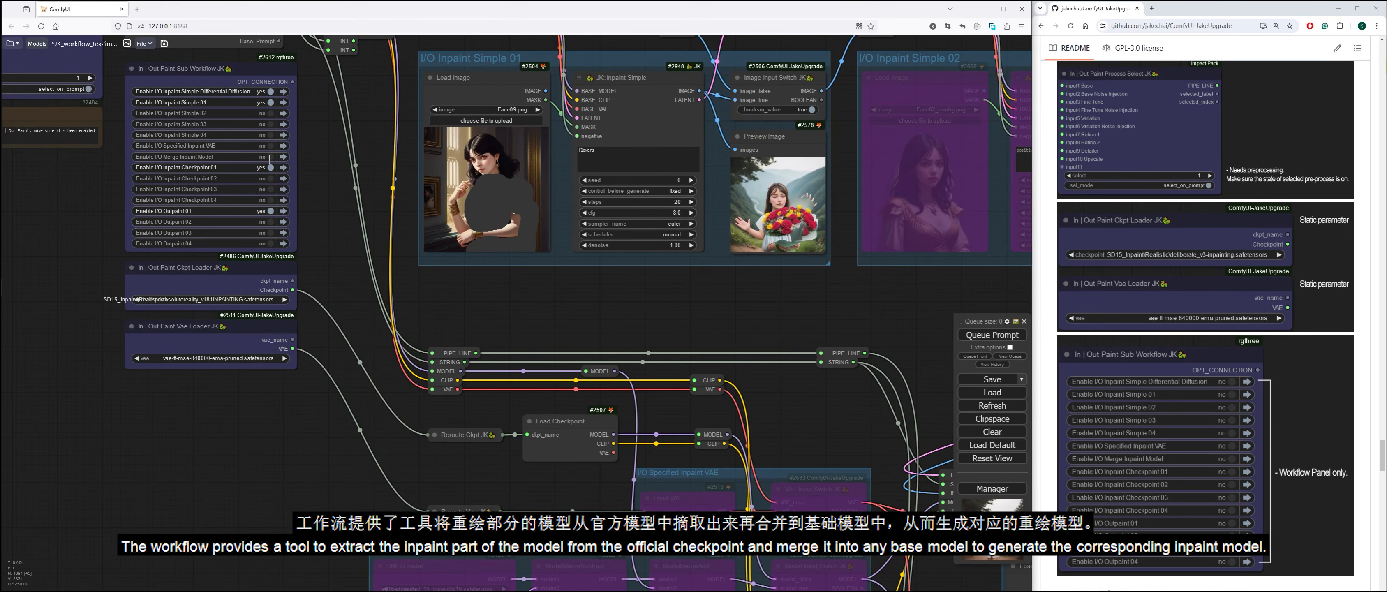
pyautogui.moveTo(287, 444); pyautogui.dragTo(148, 189)
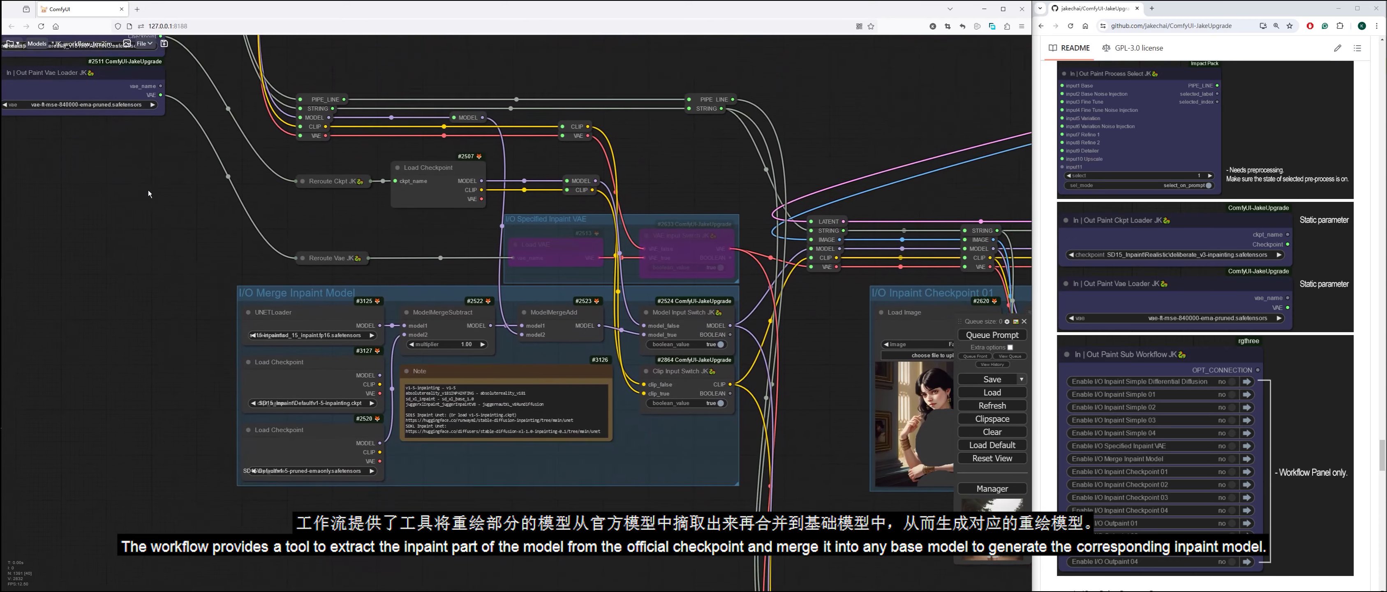
pyautogui.scroll(2, 195, 391)
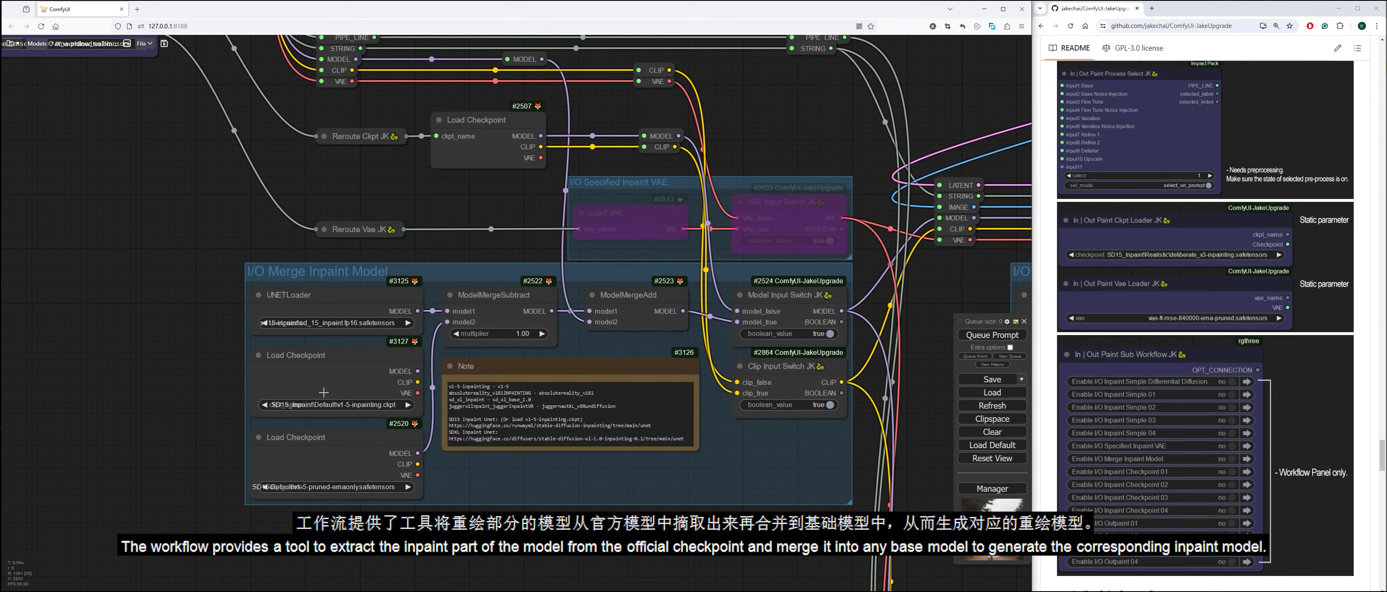
# Examine the I/O Outpaint 01 group's padding settings and preview images, and survey the layout of the whole workflow
pyautogui.scroll(4, 466, 318)
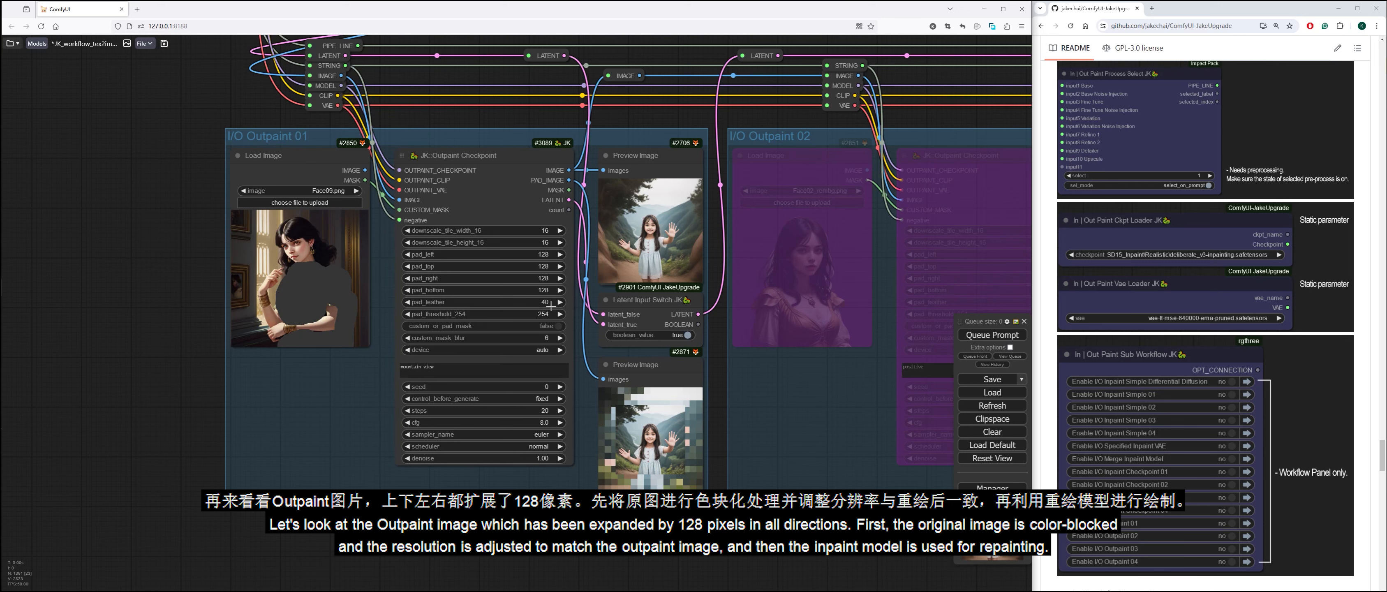
pyautogui.scroll(2, 552, 306)
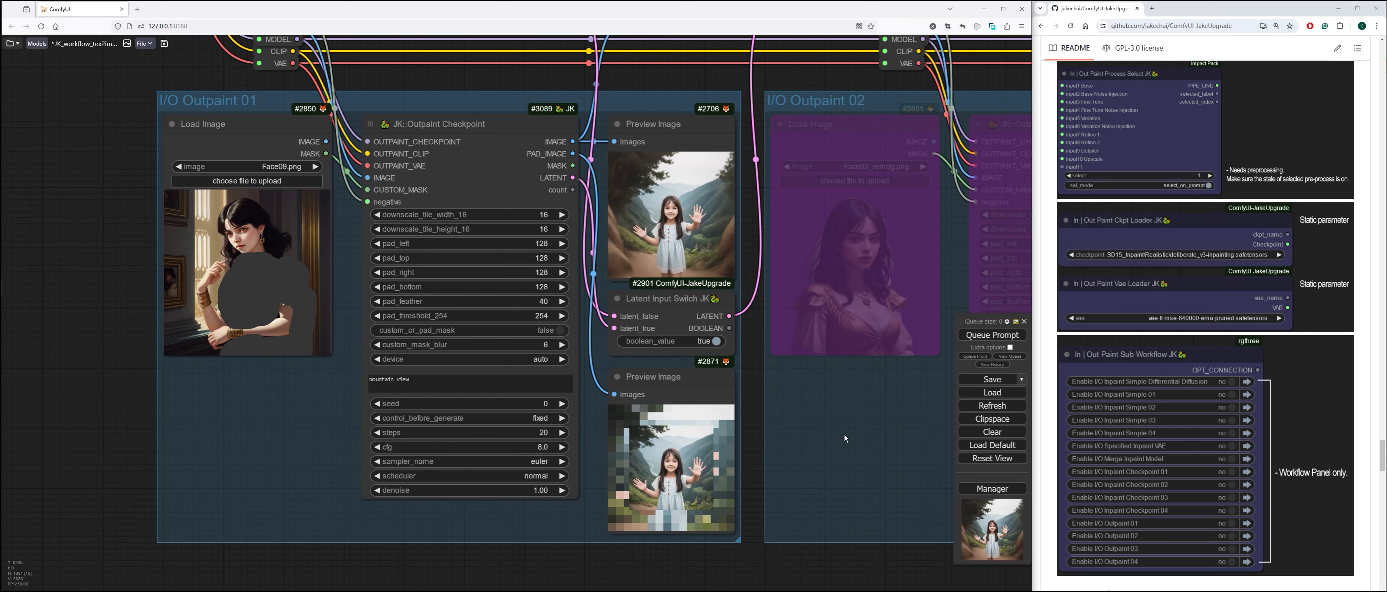
pyautogui.scroll(-6, 844, 434)
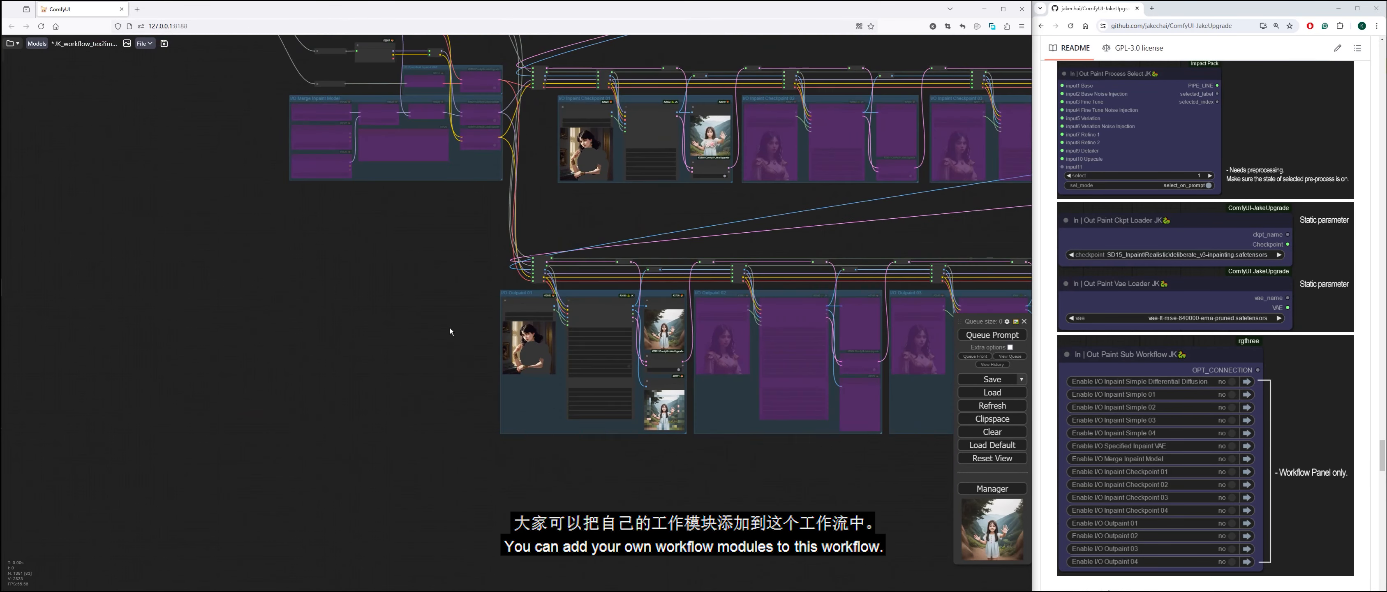
pyautogui.scroll(-8, 449, 329)
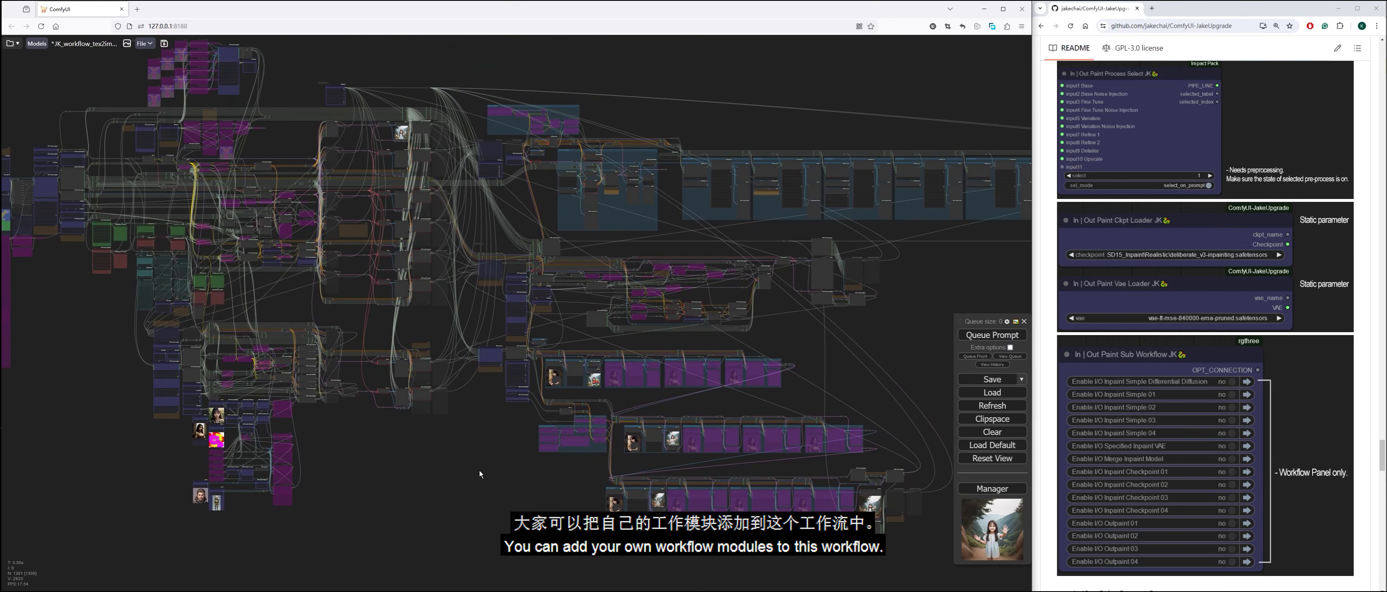
pyautogui.scroll(-2, 479, 468)
pyautogui.scroll(-3, 453, 457)
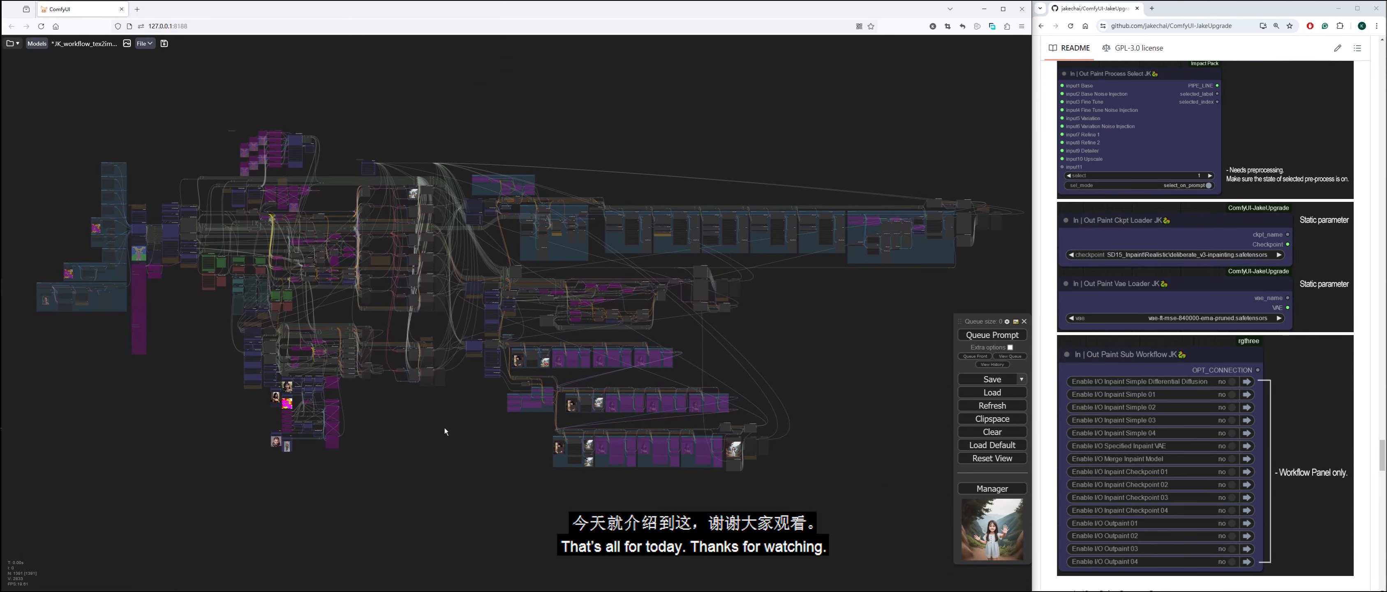
pyautogui.scroll(1, 431, 434)
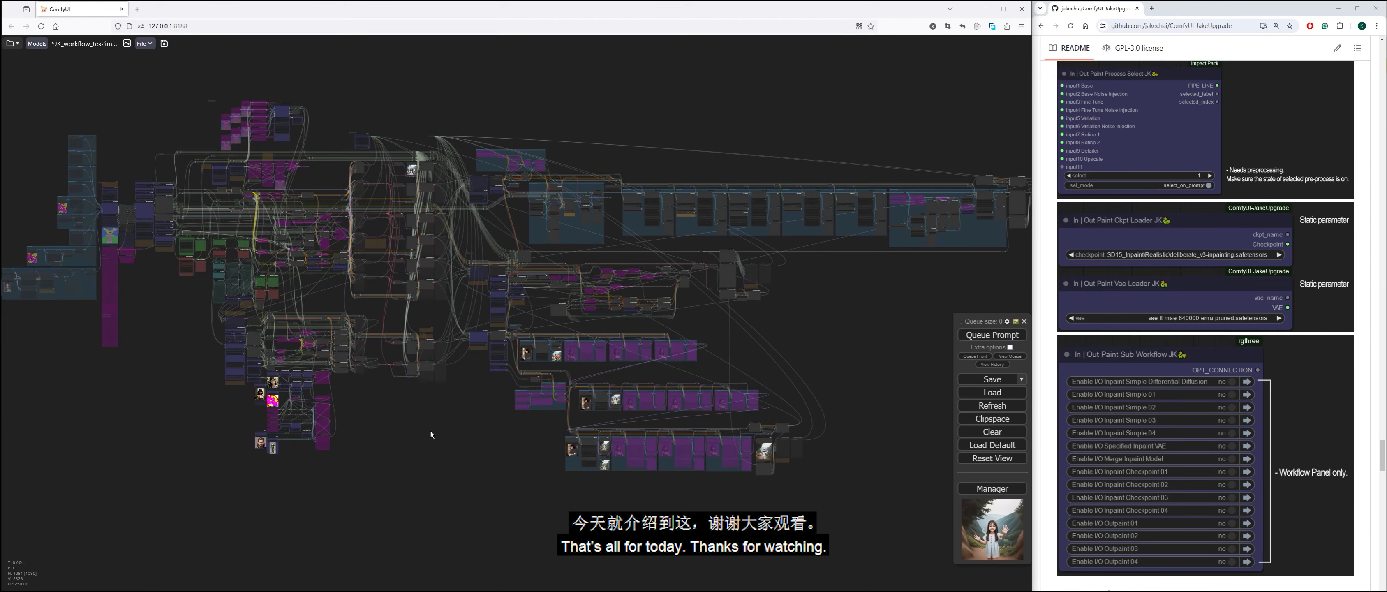